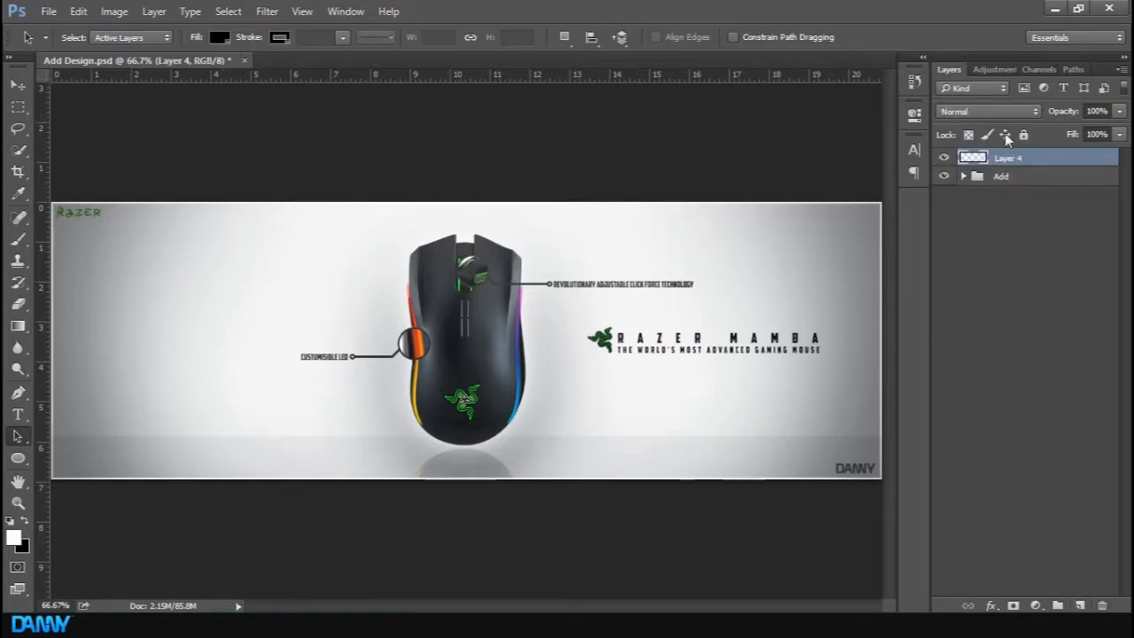
Fill the top layer with the colour #f2f2f2
left_click(944, 175)
left_click(943, 175)
key("shift+F5")
left_click(570, 177)
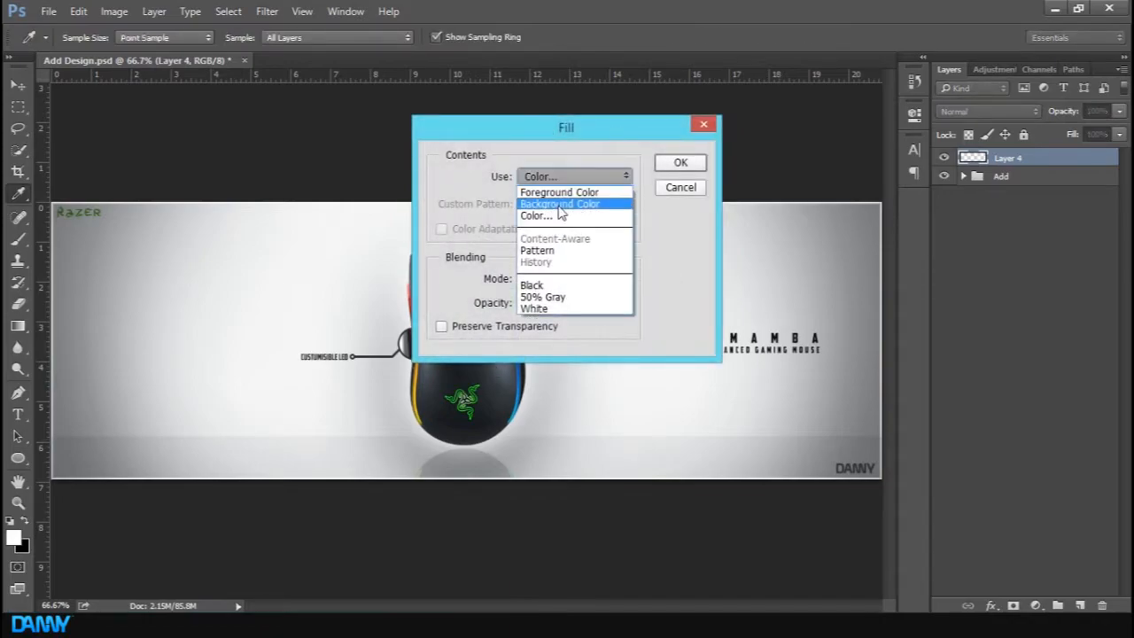
left_click(544, 215)
left_click_drag(622, 209, 584, 207)
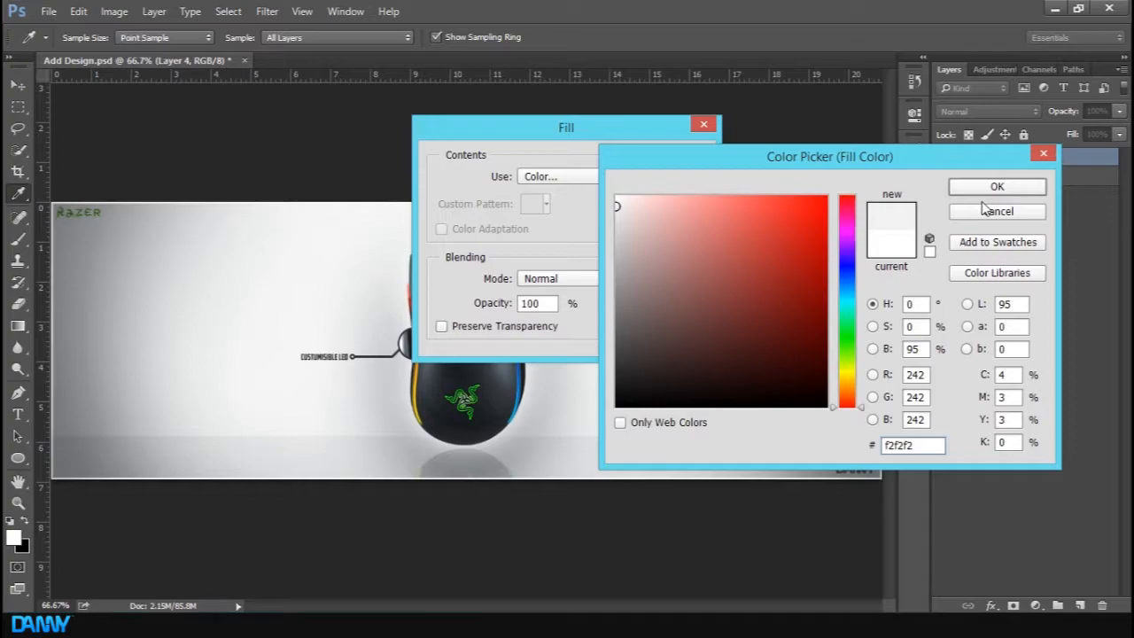
left_click(986, 187)
left_click(679, 162)
Select a horizontal strip along the bottom of the canvas, toggling the filled layer's visibility to check it against the design
key("a")
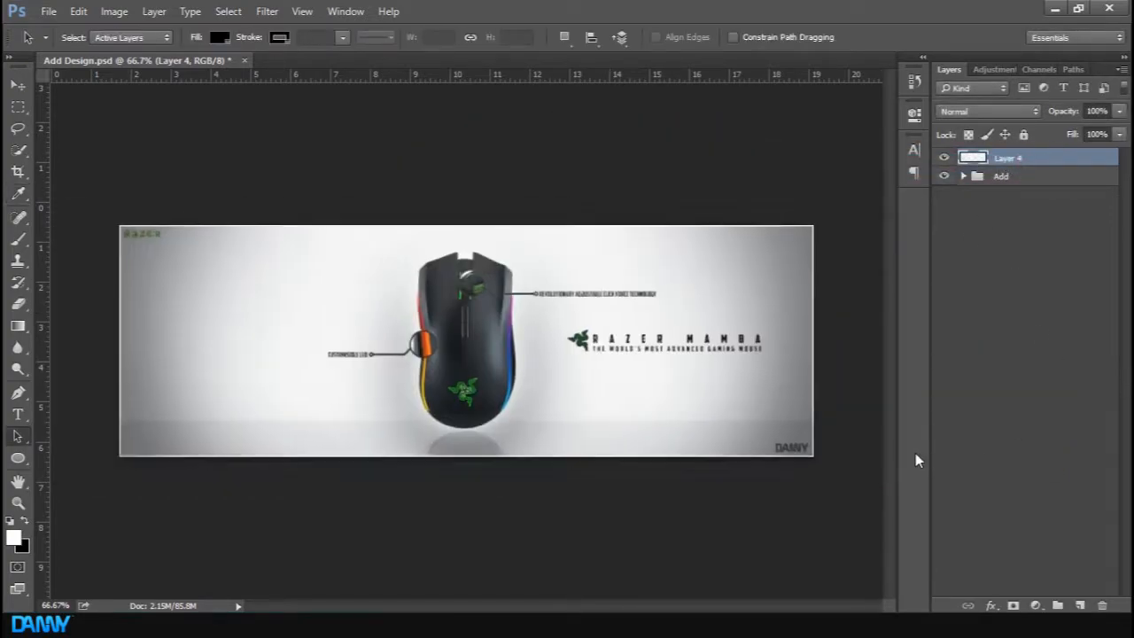
key("ctrl+minus")
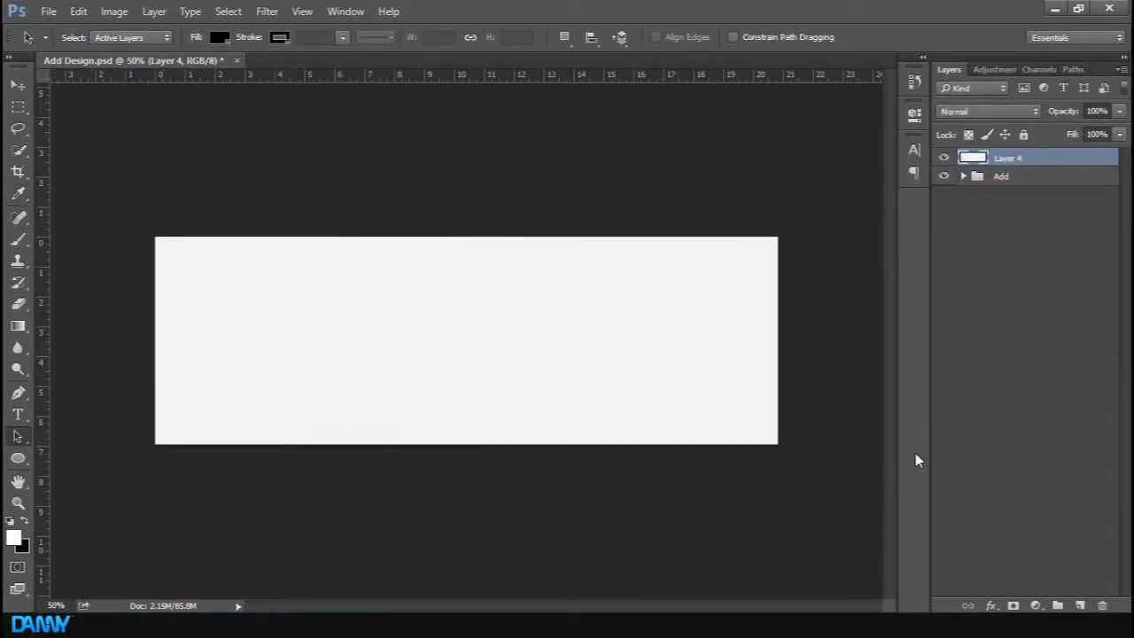
key("m")
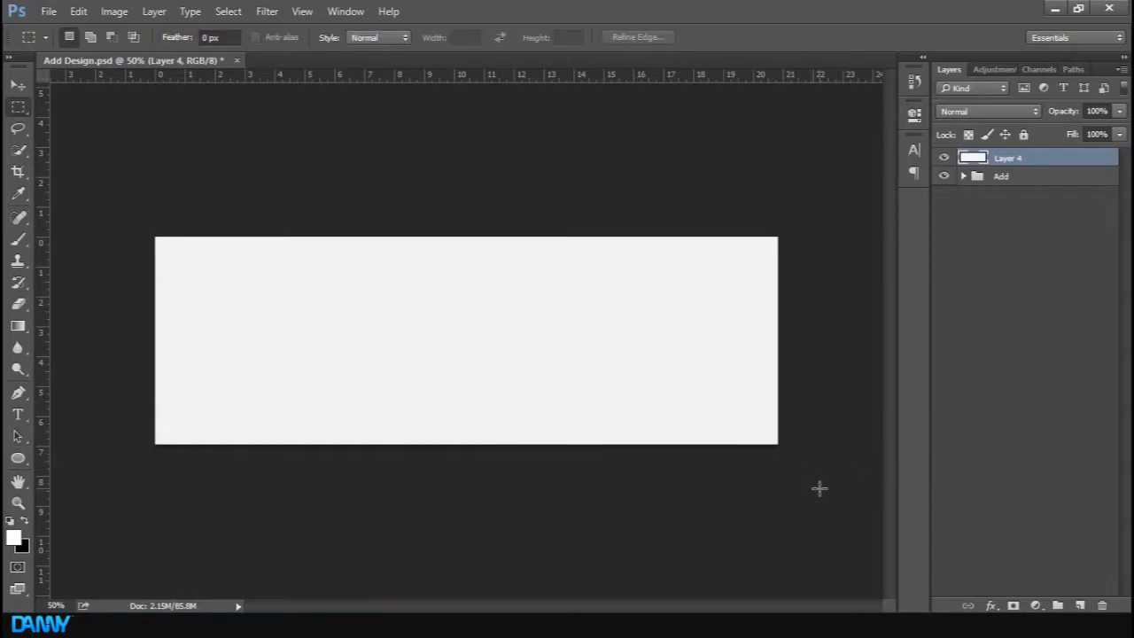
left_click_drag(832, 447, 94, 408)
left_click(943, 157)
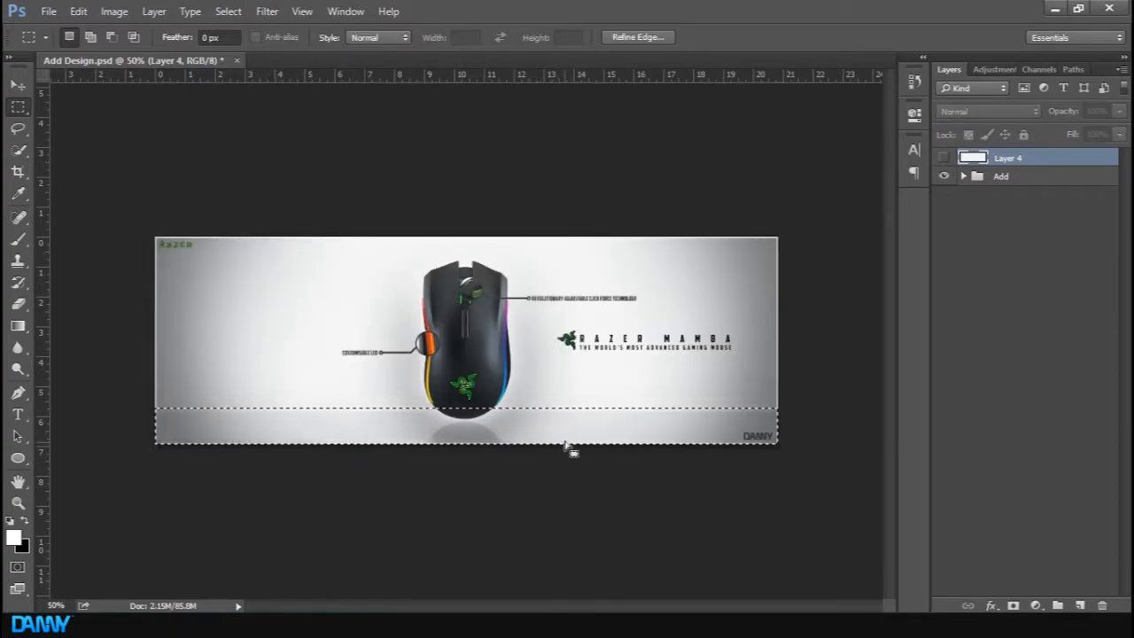
left_click(944, 157)
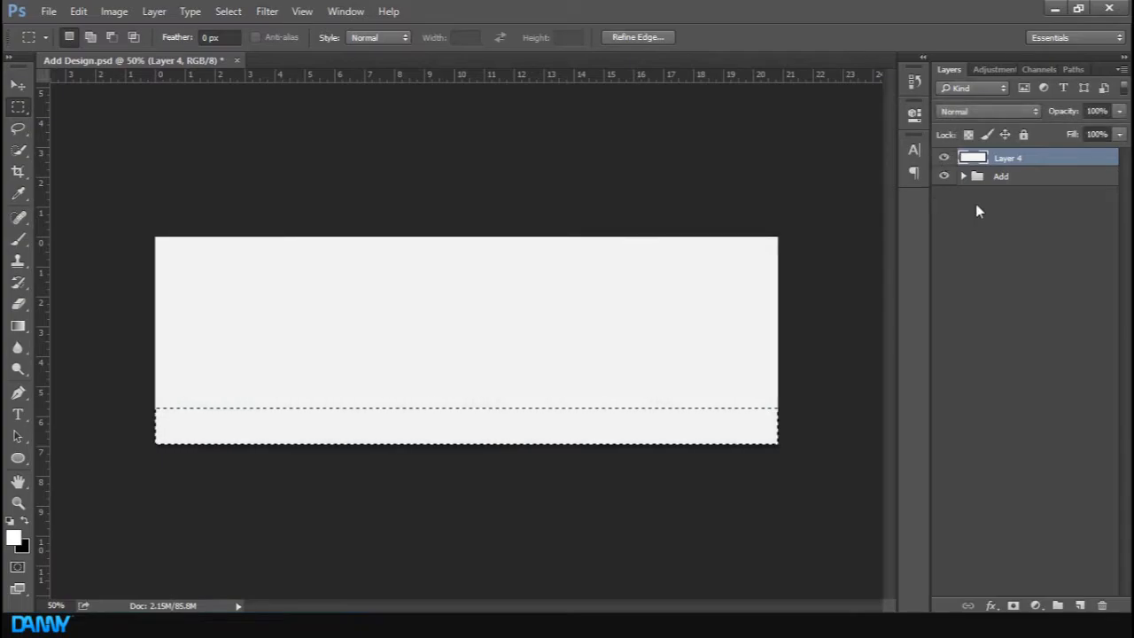
Add a new empty layer and rename the filled layer to Wall
left_click(1079, 605)
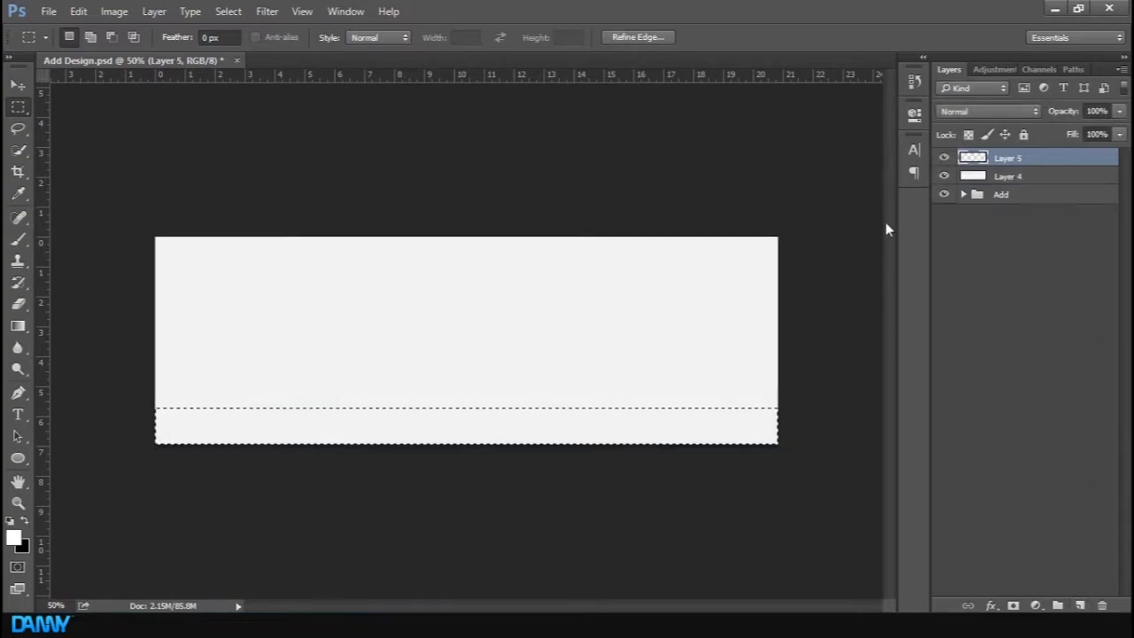
double_click(1010, 178)
type("W")
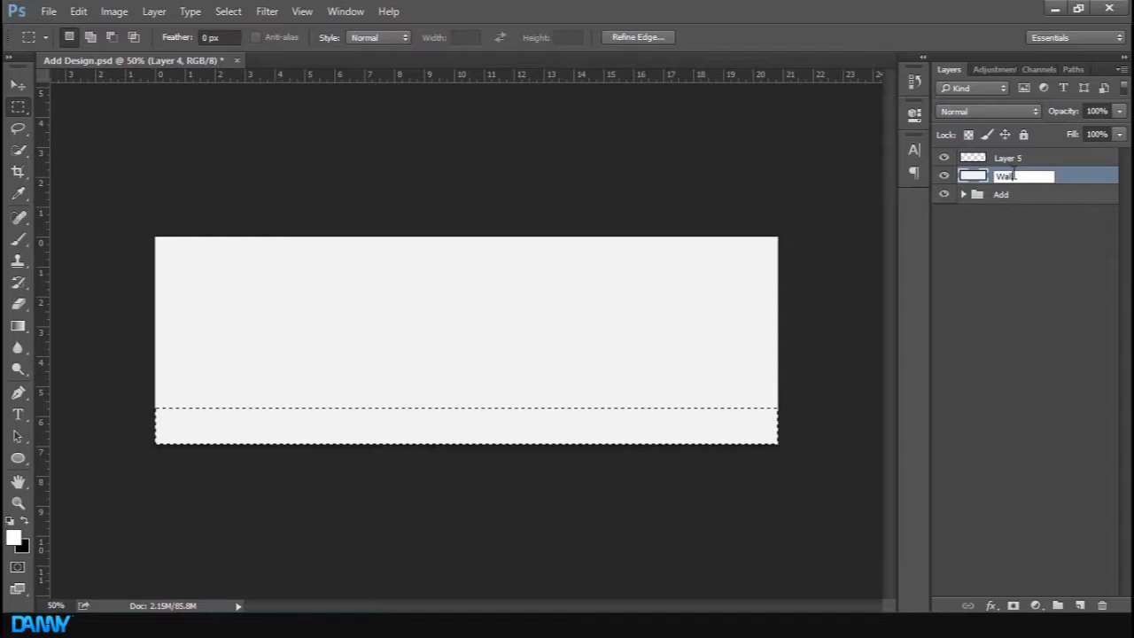
type("all")
key("Return")
Rename the new empty layer to Floor
double_click(1010, 158)
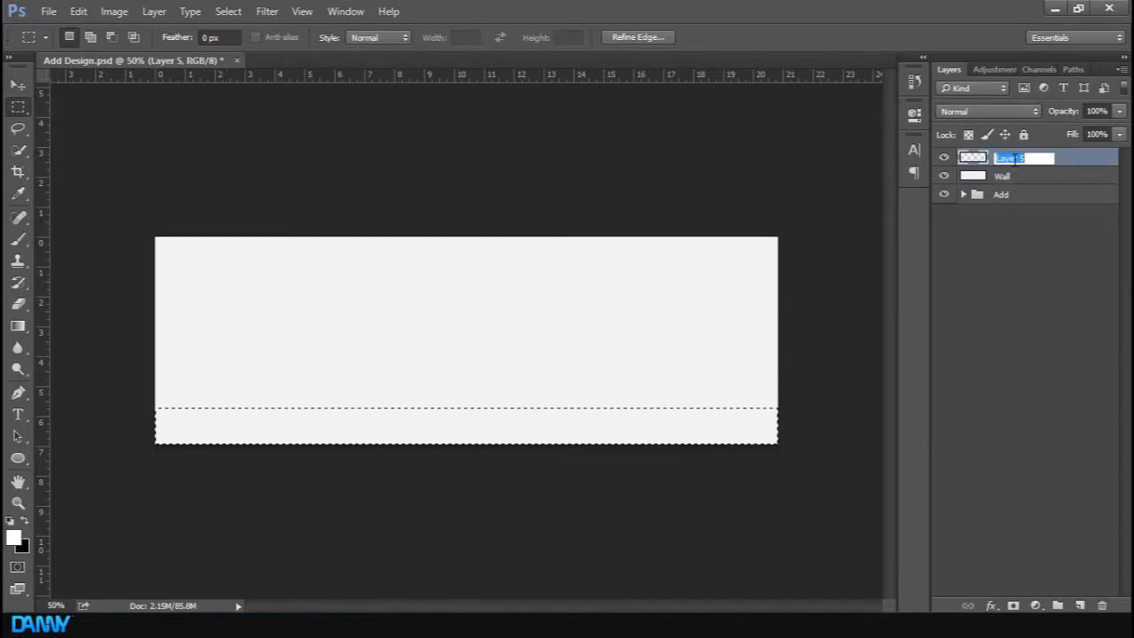
type("Floor")
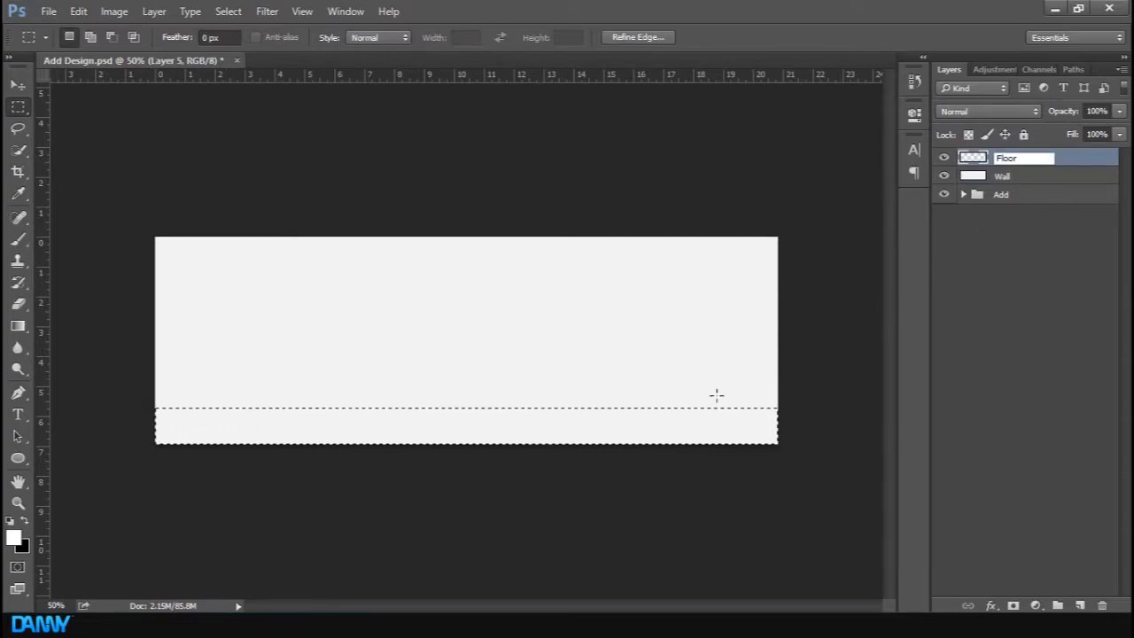
key("Return")
Reselect the bottom strip and fill it on the Floor layer with colour #e4e4e4, then deselect
key("ctrl+d")
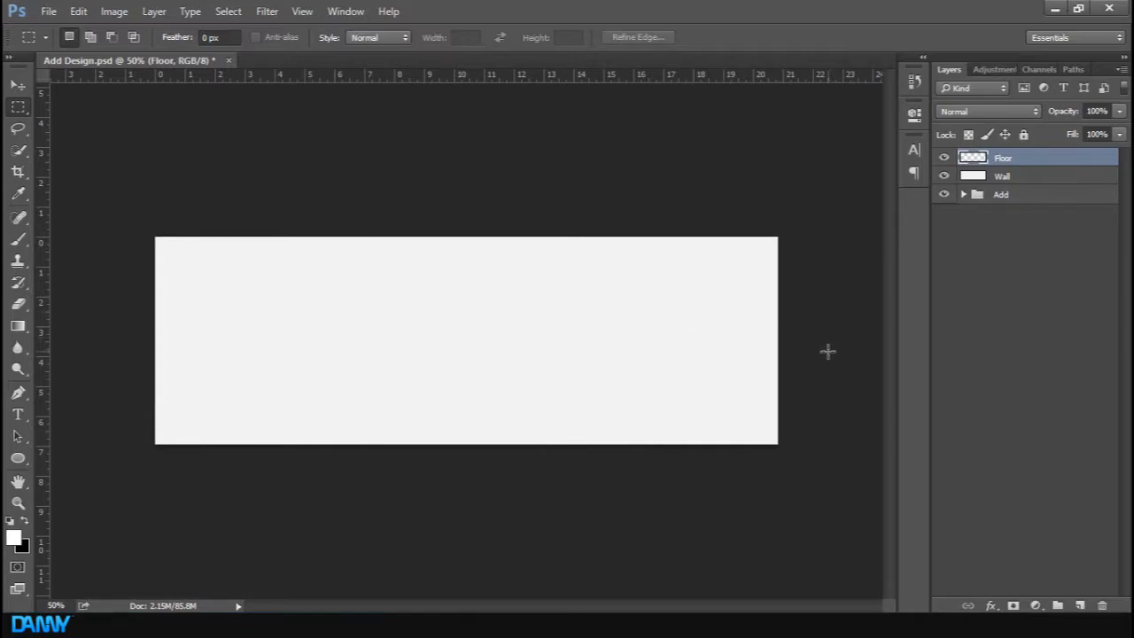
key("ctrl+shift+d")
right_click(612, 425)
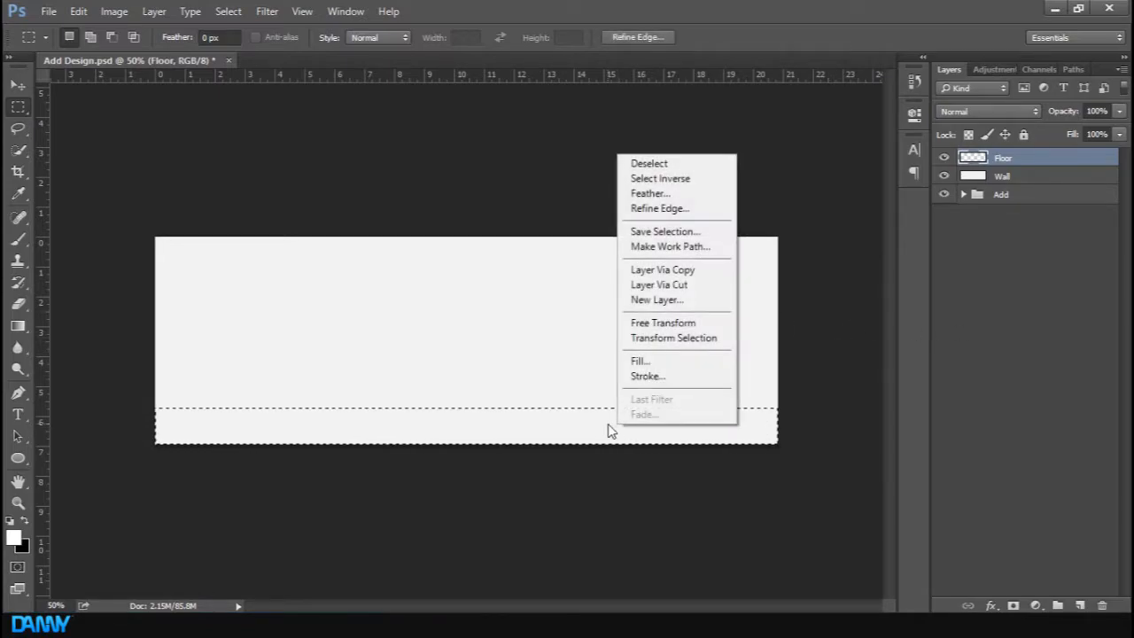
left_click(639, 361)
left_click(534, 177)
left_click(542, 213)
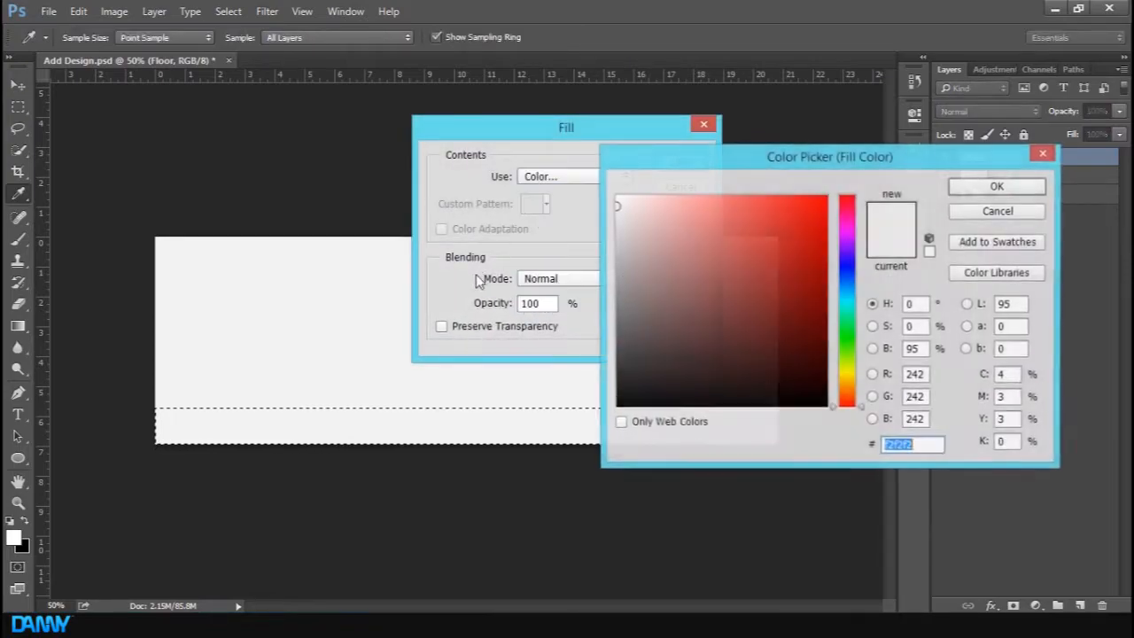
type("e4e4e4")
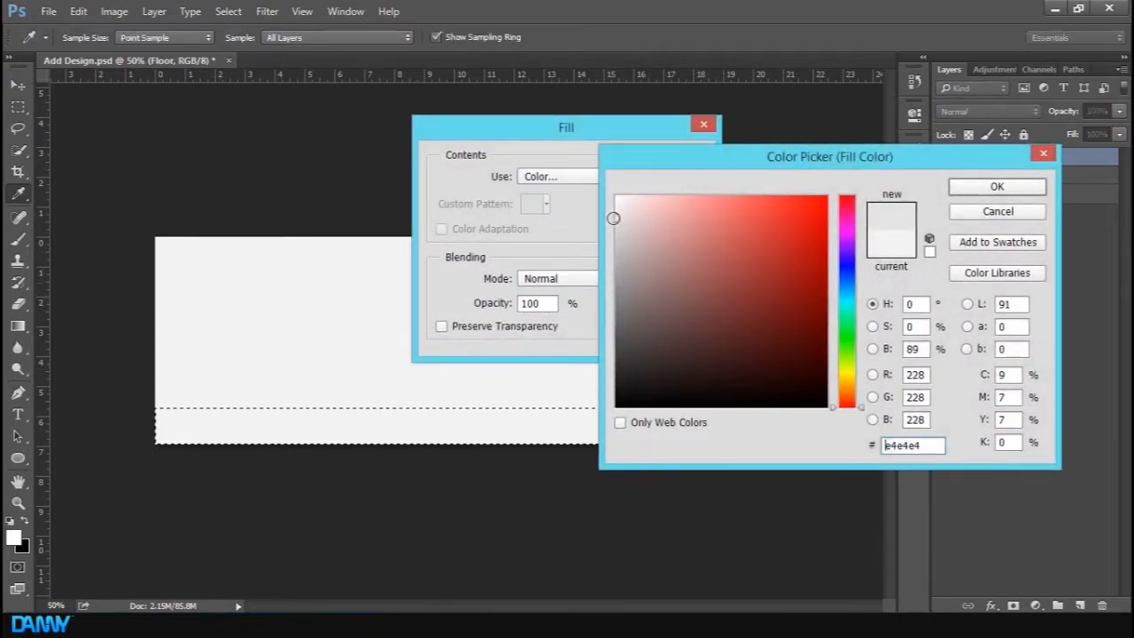
left_click(985, 187)
left_click(680, 163)
key("m")
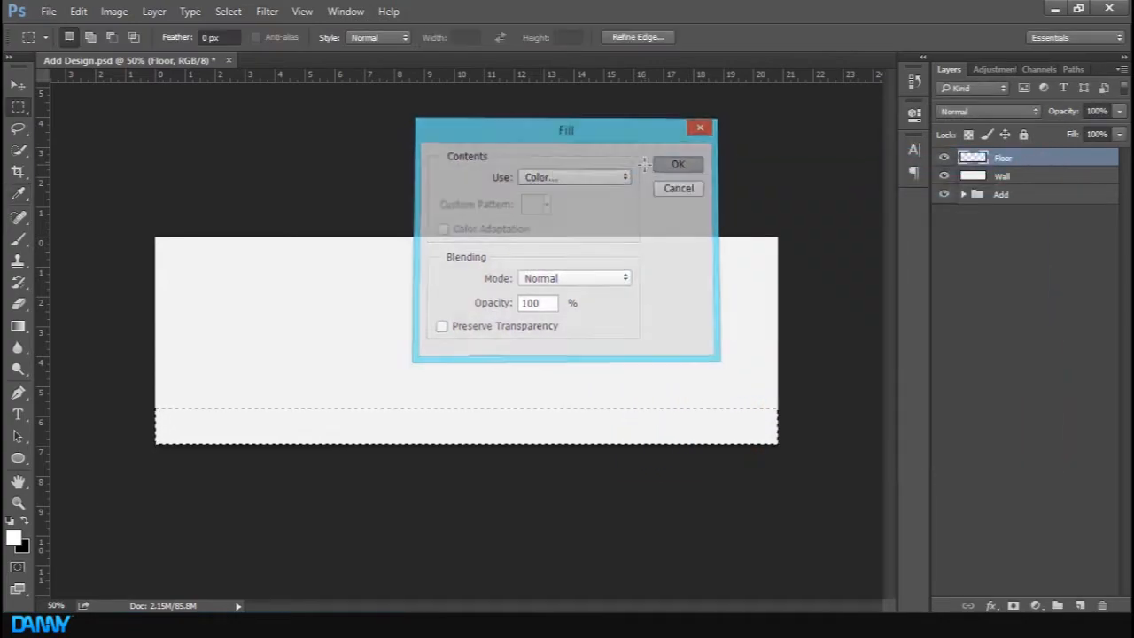
key("ctrl+d")
key("ctrl+plus")
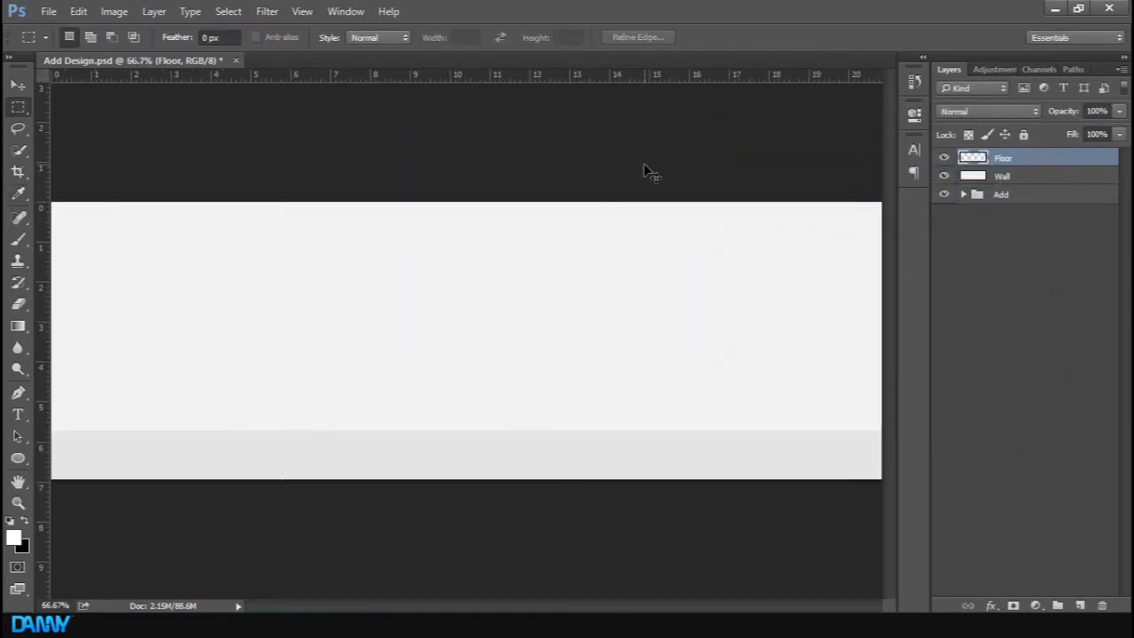
Give the Wall layer a Color Overlay using the colour sampled from the floor strip
left_click(1055, 182)
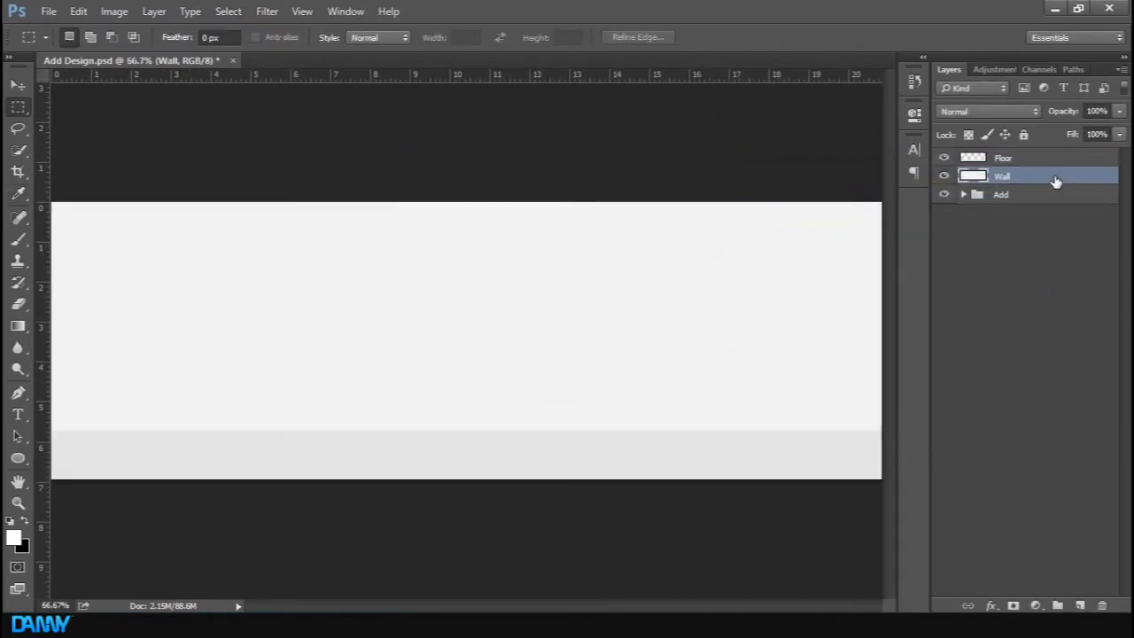
double_click(1054, 179)
left_click_drag(598, 186, 790, 189)
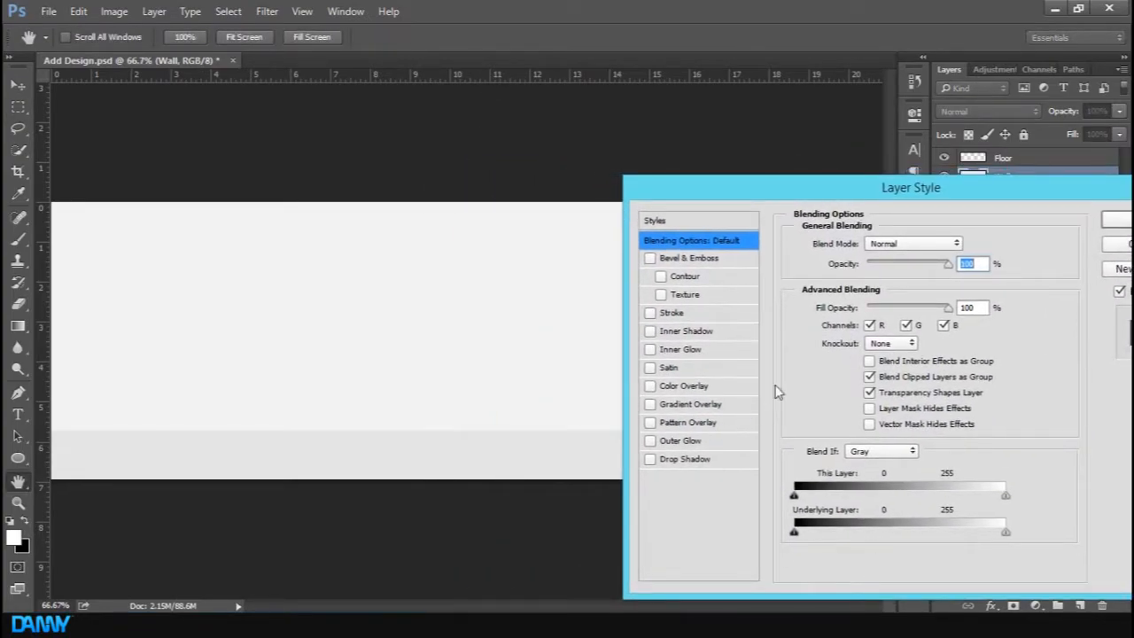
left_click(696, 386)
left_click(964, 242)
left_click(425, 454)
left_click(1000, 185)
left_click(1114, 217)
Rasterize the Wall layer's layer style
right_click(1107, 180)
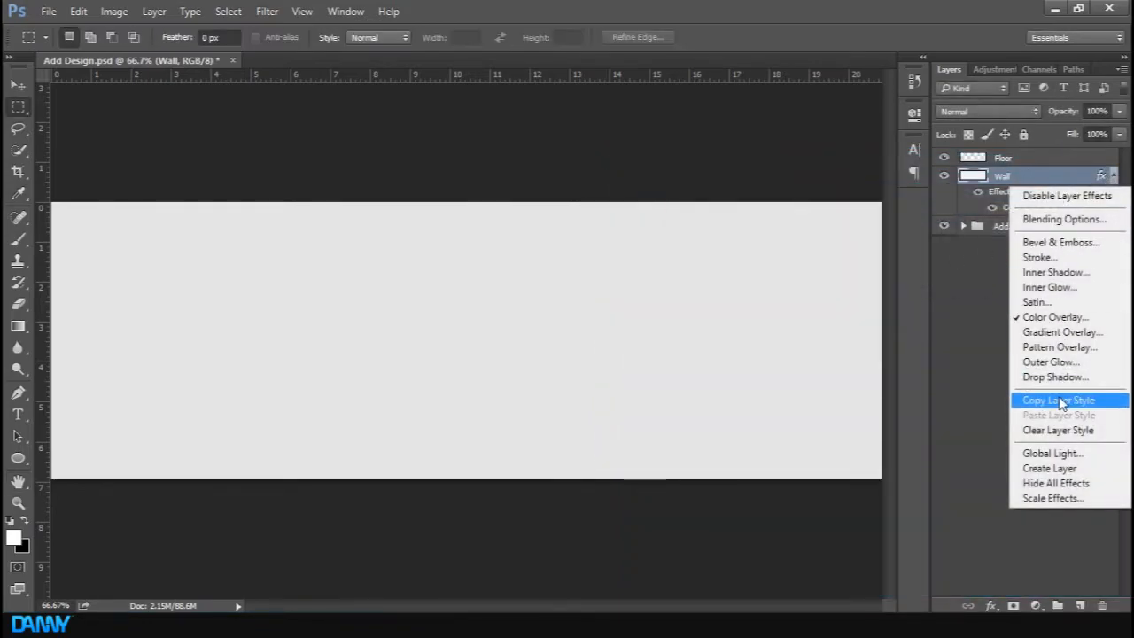
right_click(994, 176)
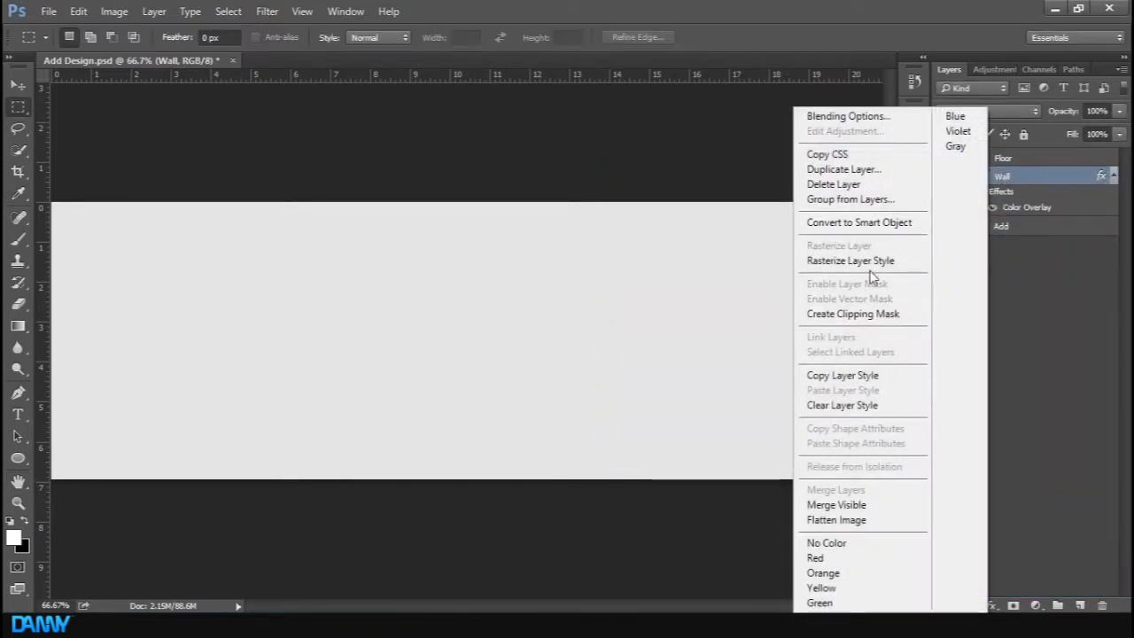
left_click(892, 261)
Give the Floor layer a Color Overlay in a slightly darker grey picked in the colour picker
double_click(1060, 157)
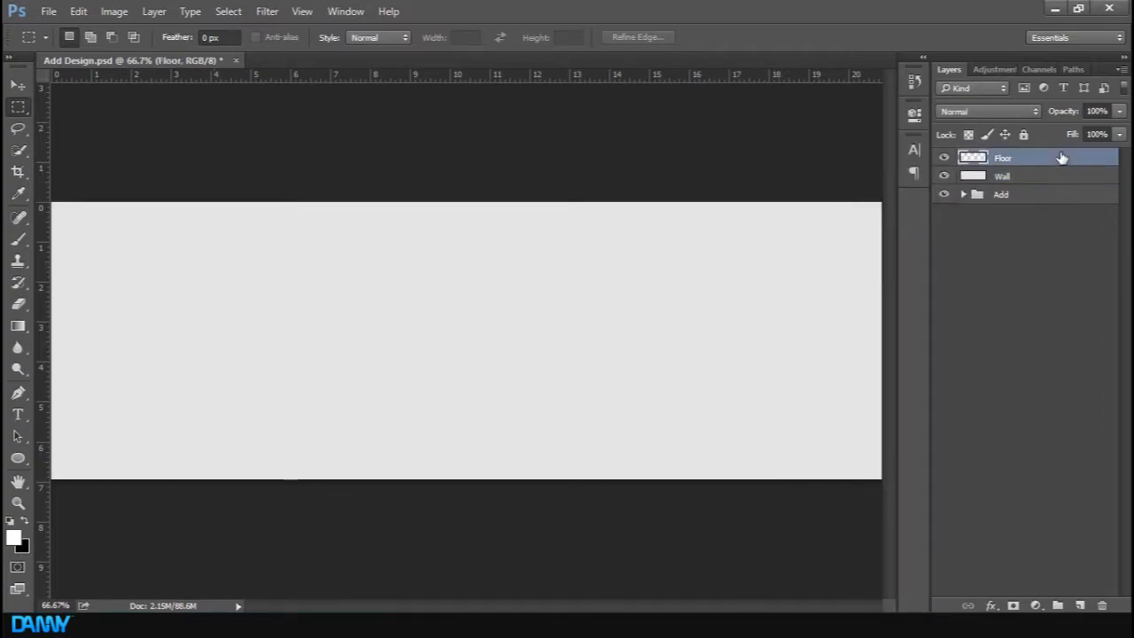
left_click_drag(570, 69, 985, 89)
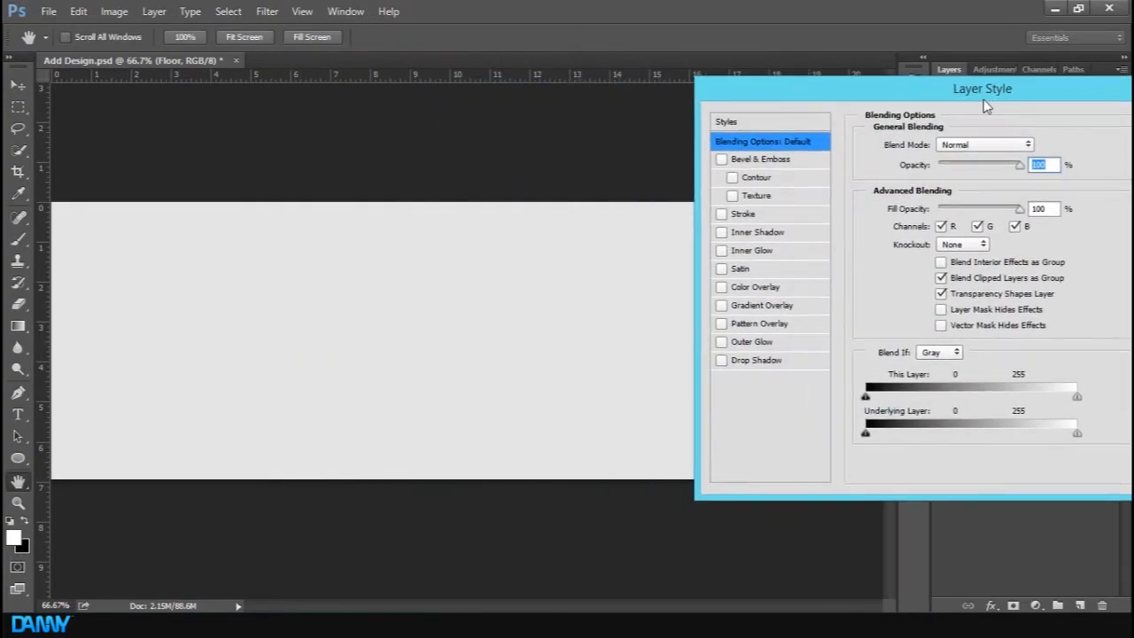
left_click(762, 287)
left_click(1037, 144)
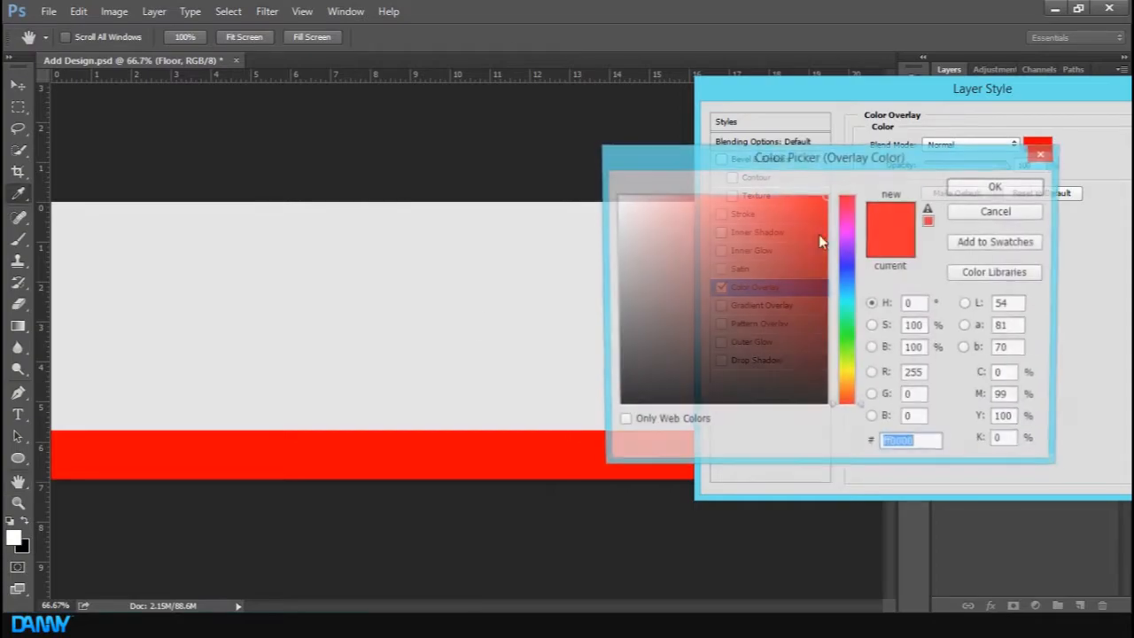
left_click(448, 343)
left_click_drag(611, 220, 611, 232)
left_click(980, 188)
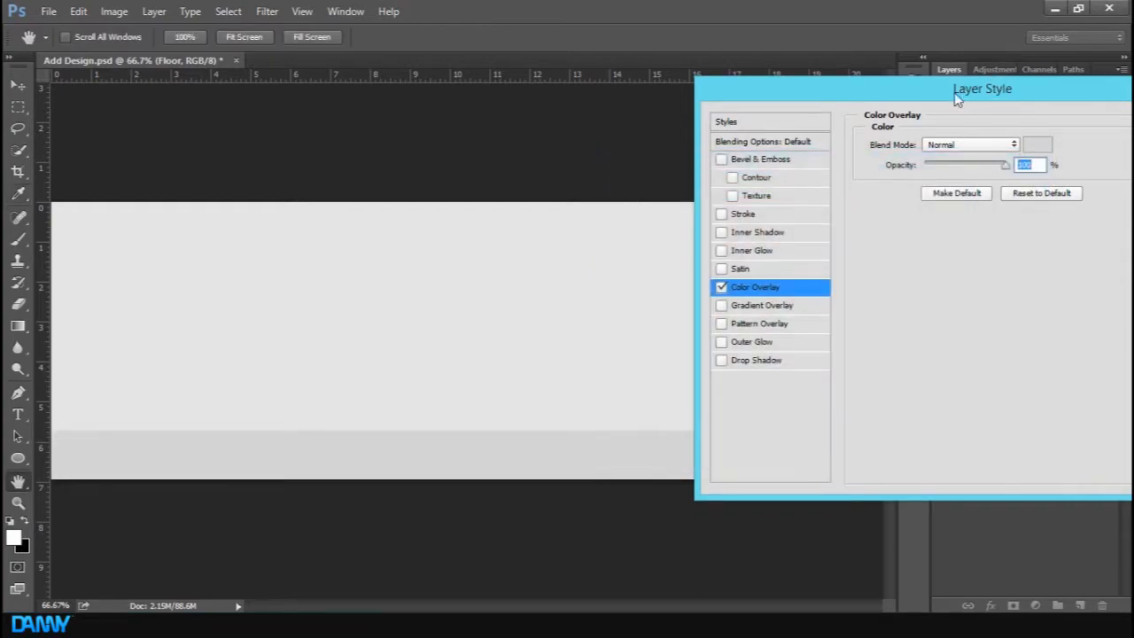
left_click_drag(965, 95, 655, 130)
left_click(907, 156)
key("ctrl+minus")
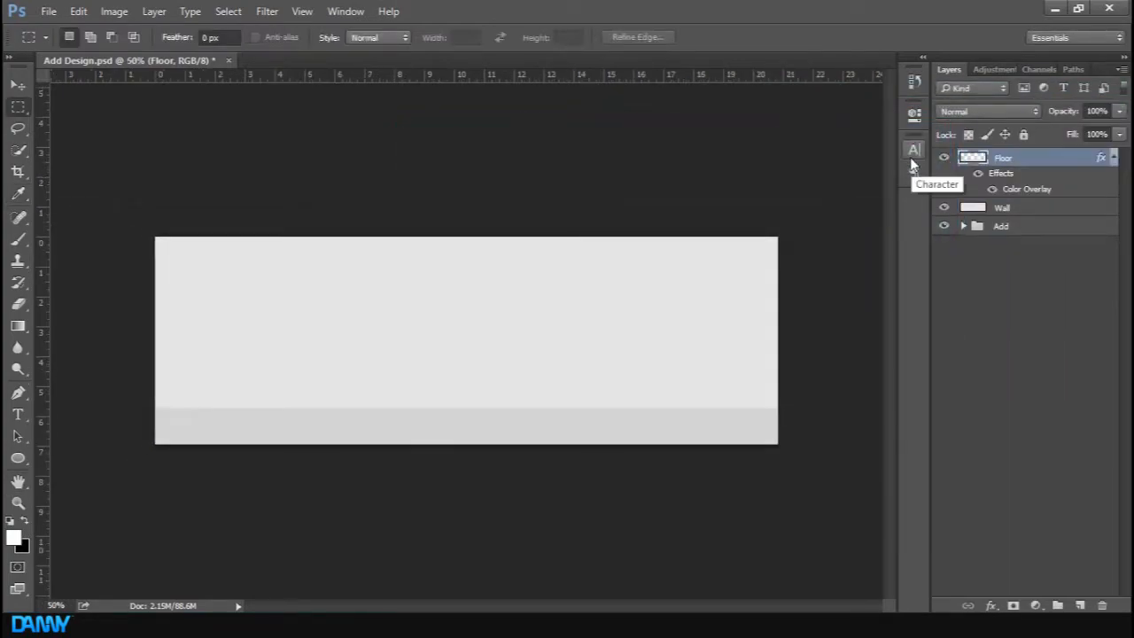
Rasterize the Floor layer's layer style
right_click(1087, 158)
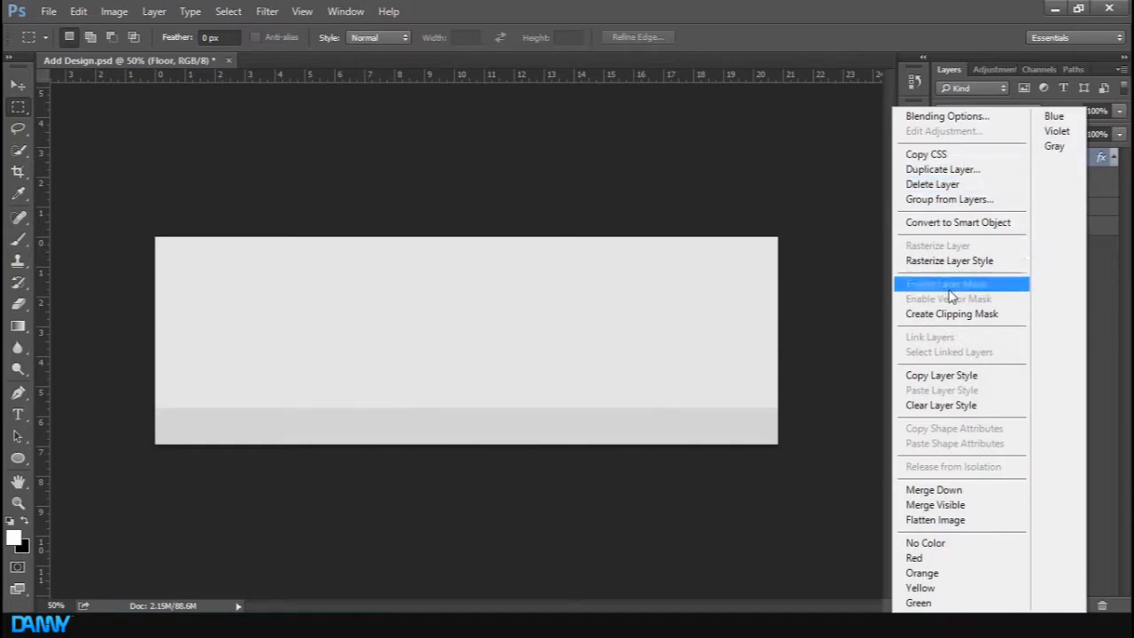
left_click(949, 261)
left_click(1014, 321)
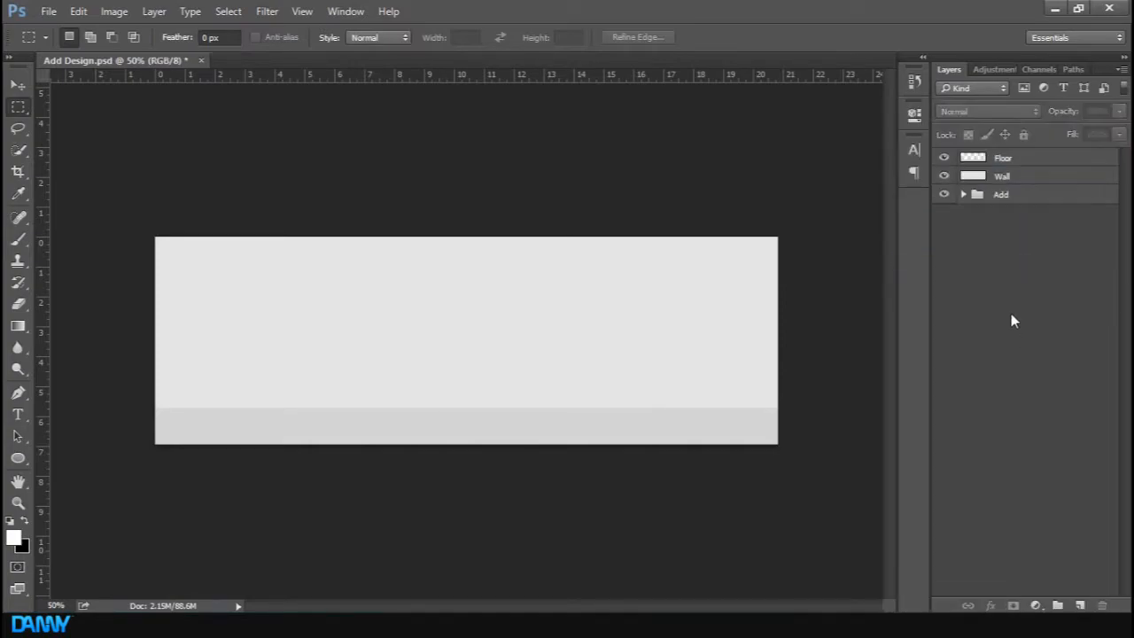
Group the Floor and Wall layers and name the group Add2
left_click(1014, 161)
left_click(1018, 178, "shift")
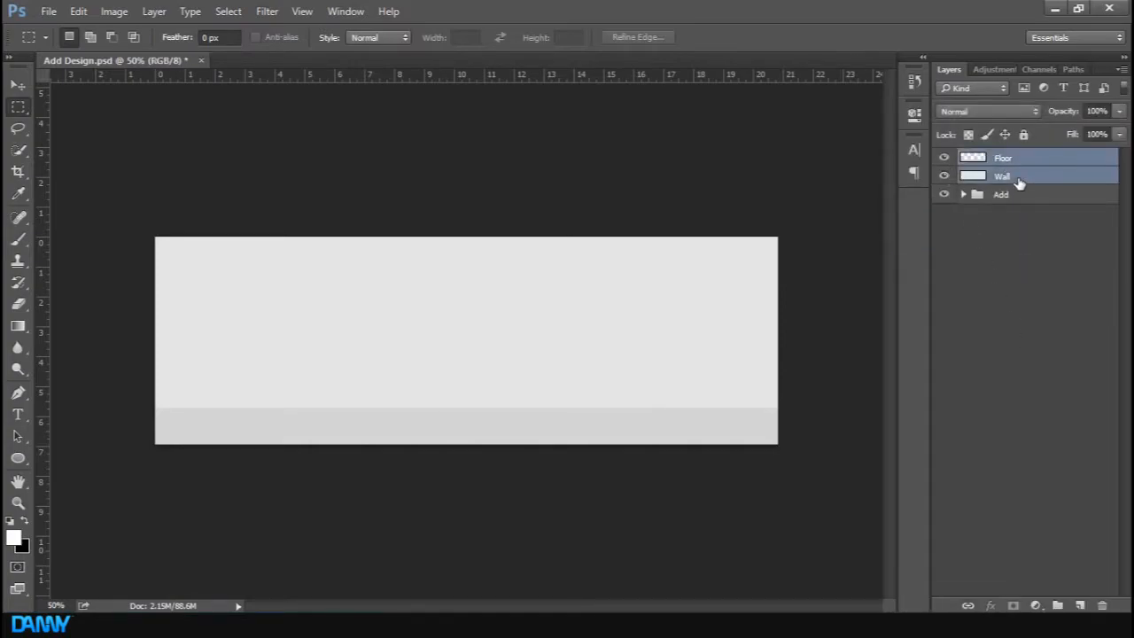
key("ctrl+g")
double_click(1009, 159)
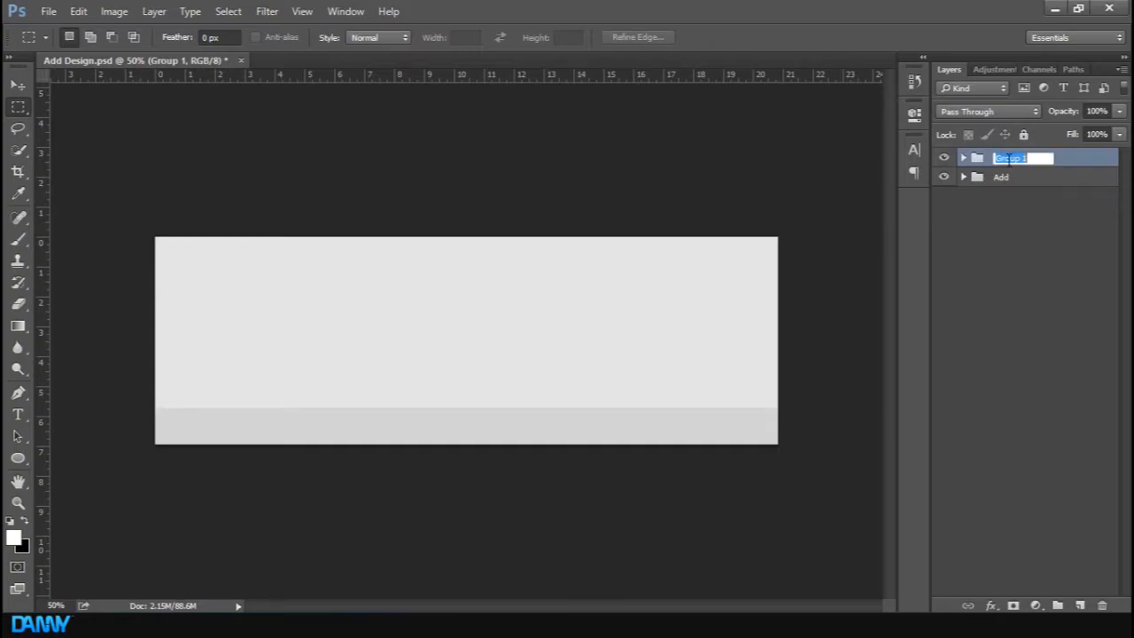
type("Add2")
key("Return")
Toggle the Add2 group's visibility to compare it with the original design
left_click(957, 291)
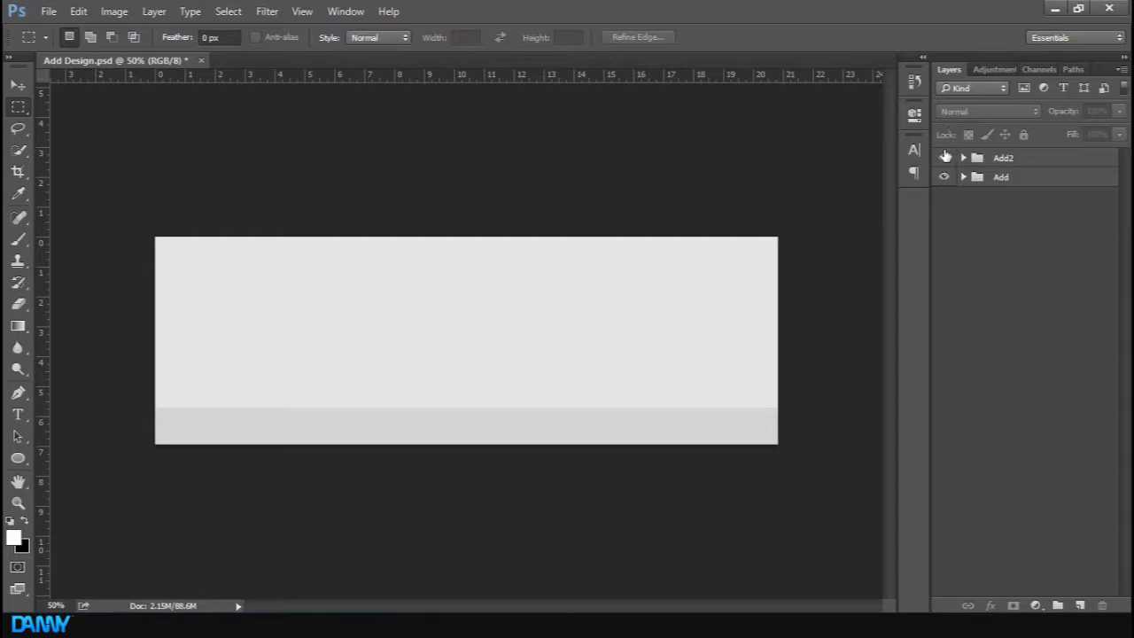
left_click(944, 157)
key("a")
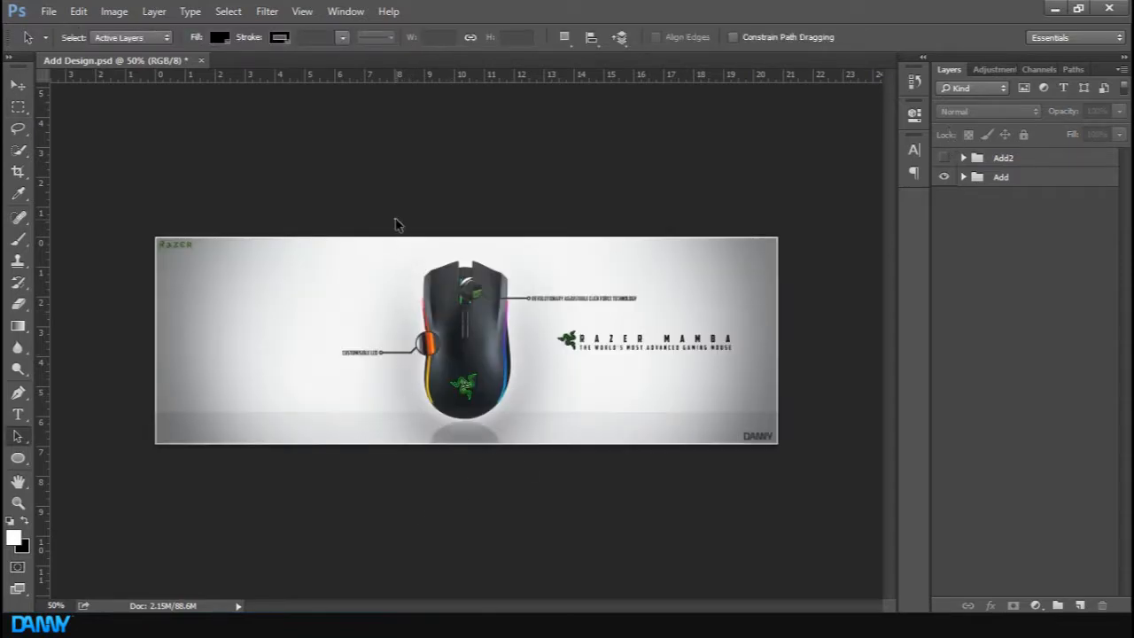
left_click(944, 156)
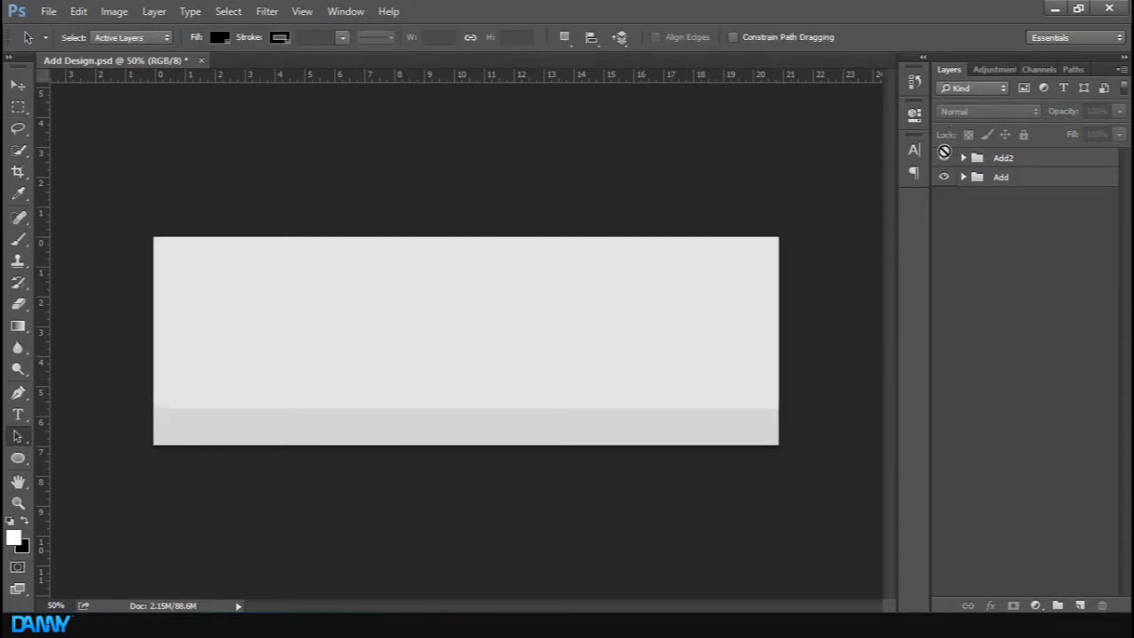
key("ctrl+plus")
Bring the mambagallery-800x800-1 mouse image from the file folder into the document, nudge it to centre and commit
key("alt+Tab")
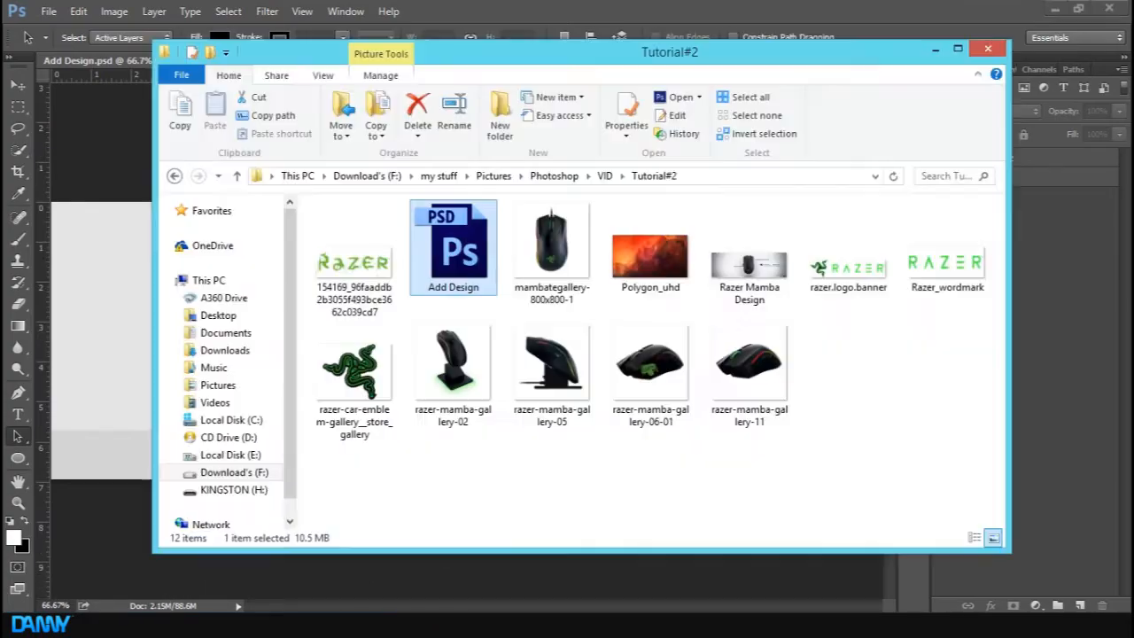
left_click_drag(585, 243, 103, 385)
key("ctrl+semicolon")
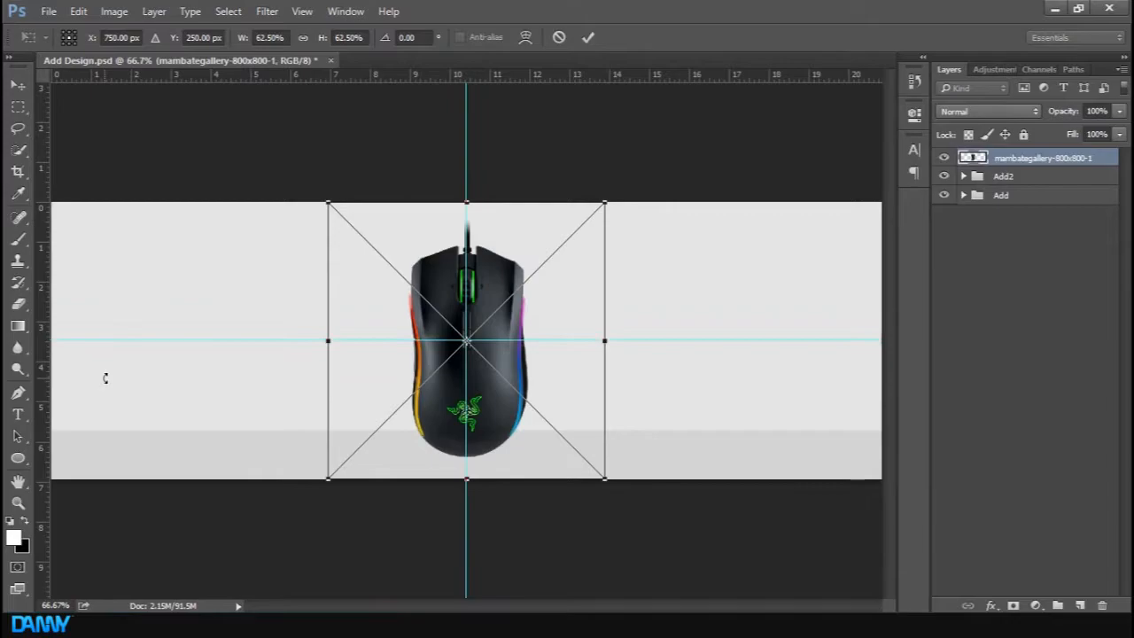
key("Left")
key("Up")
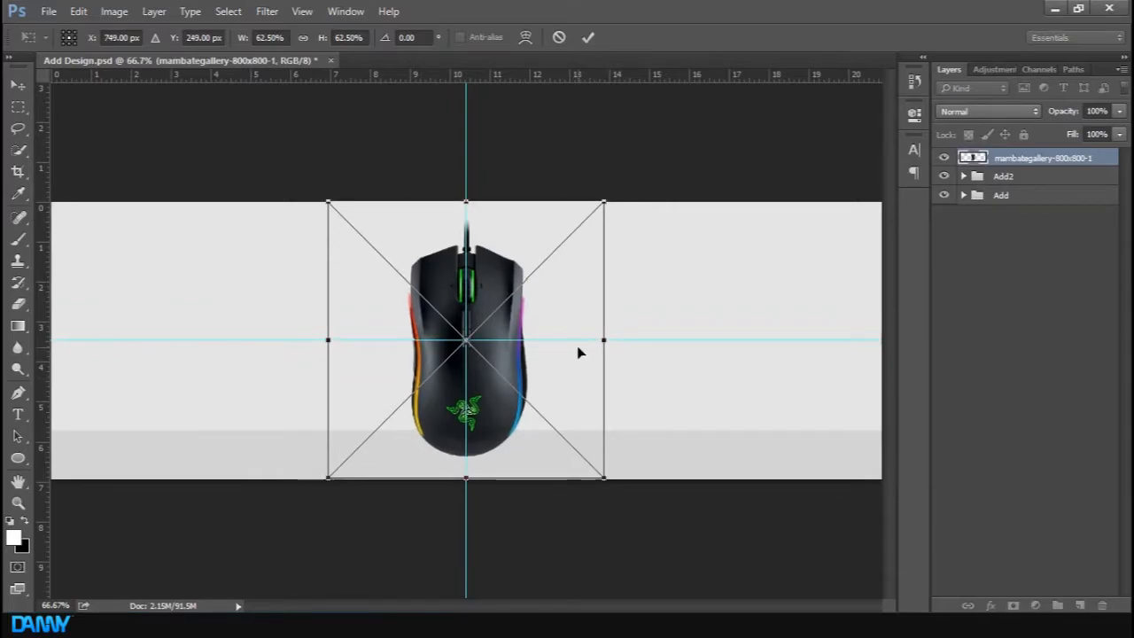
key("Return")
Rasterize the mambagallery-800x800-1 mouse layer
key("ctrl+plus")
key("ctrl+plus")
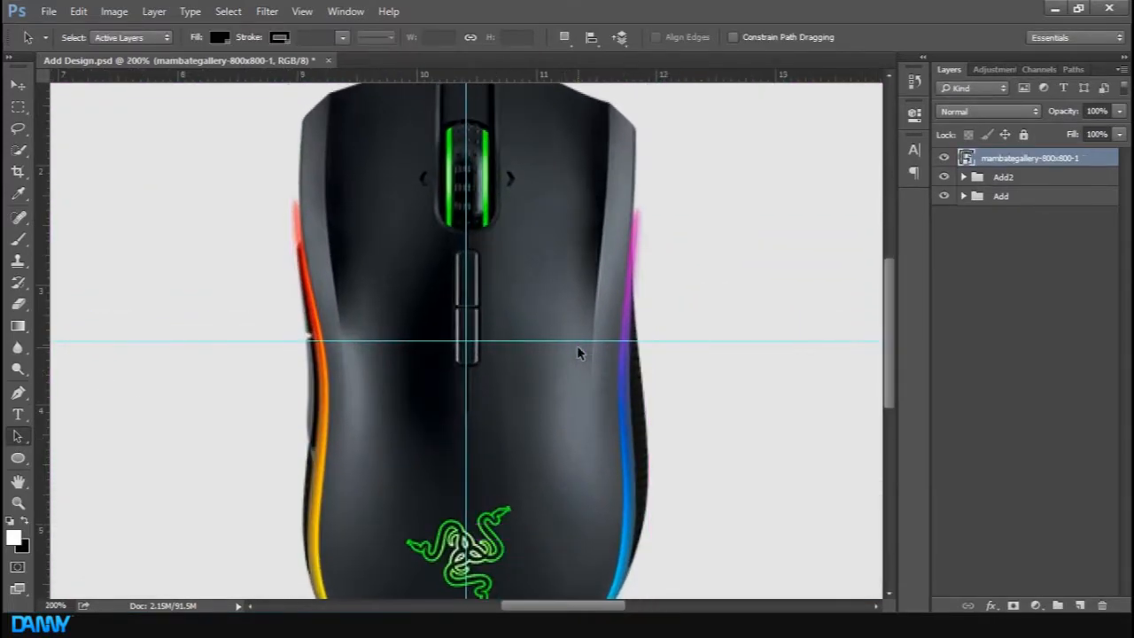
right_click(1052, 166)
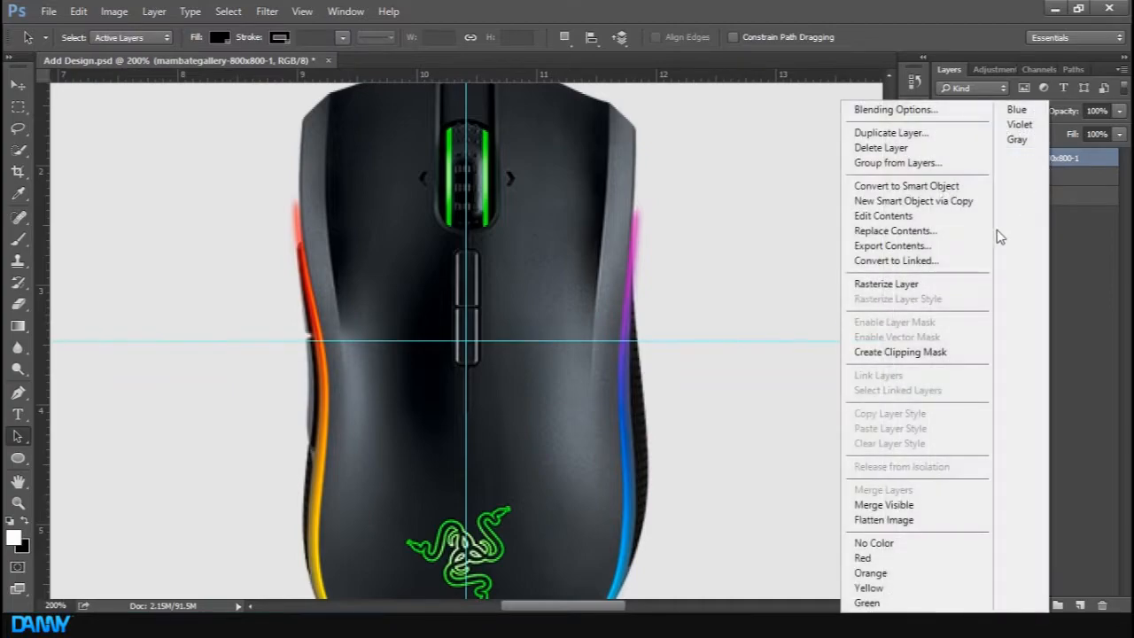
left_click(926, 284)
scroll(556, 302, "left", 1)
key("ctrl+minus")
key("ctrl+minus")
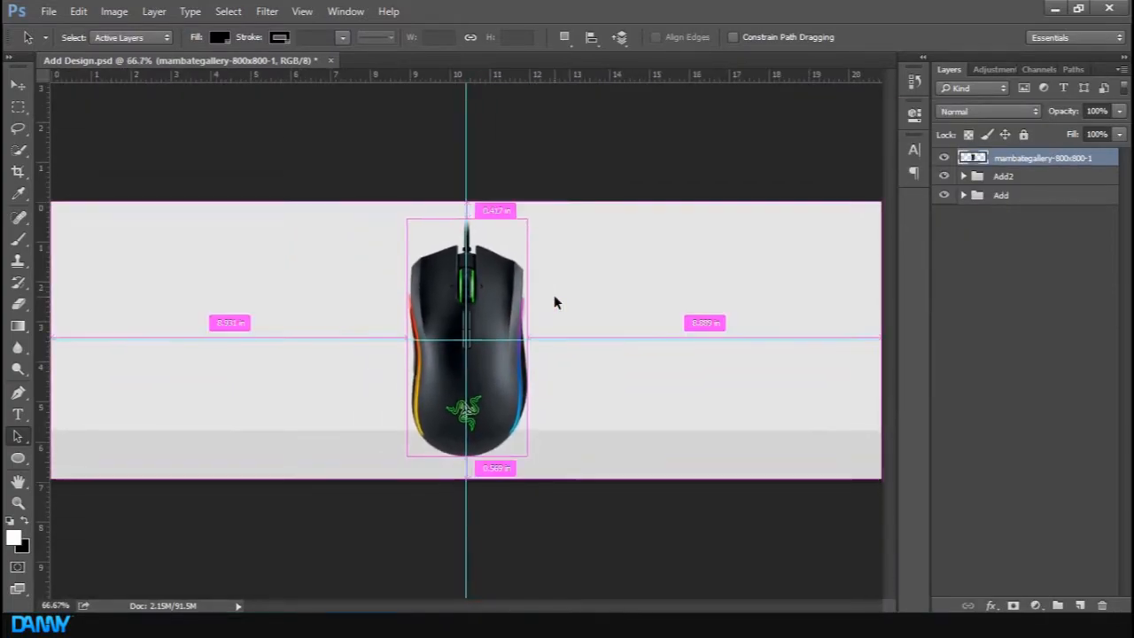
key("ctrl+semicolon")
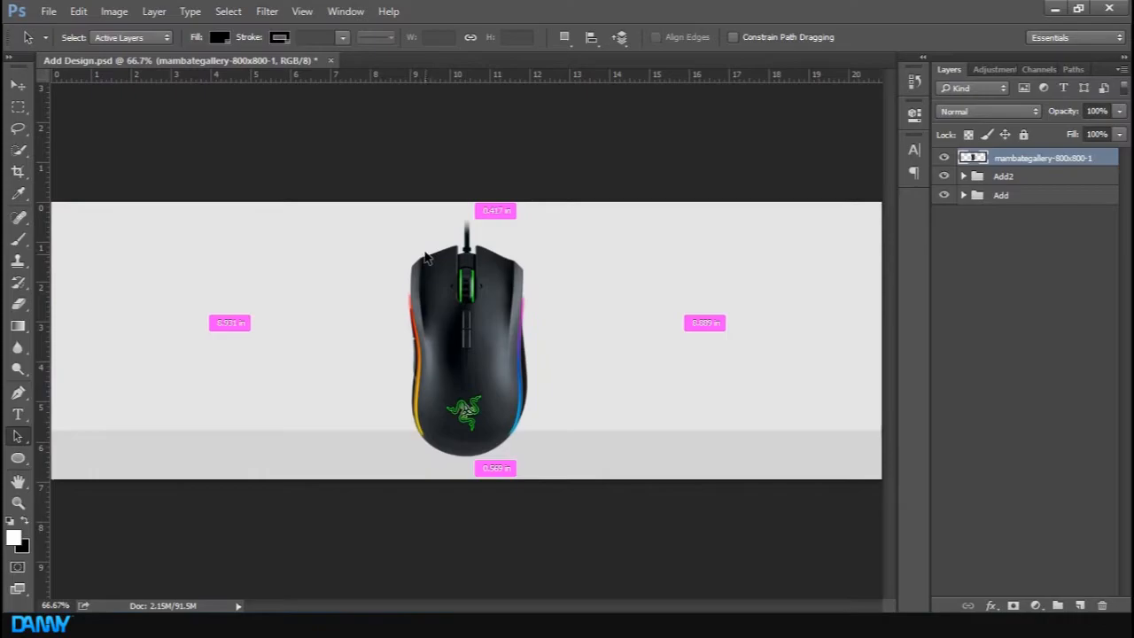
With the Pen tool, trace a closed path around the cable above the mouse
key("ctrl+plus")
key("ctrl+plus")
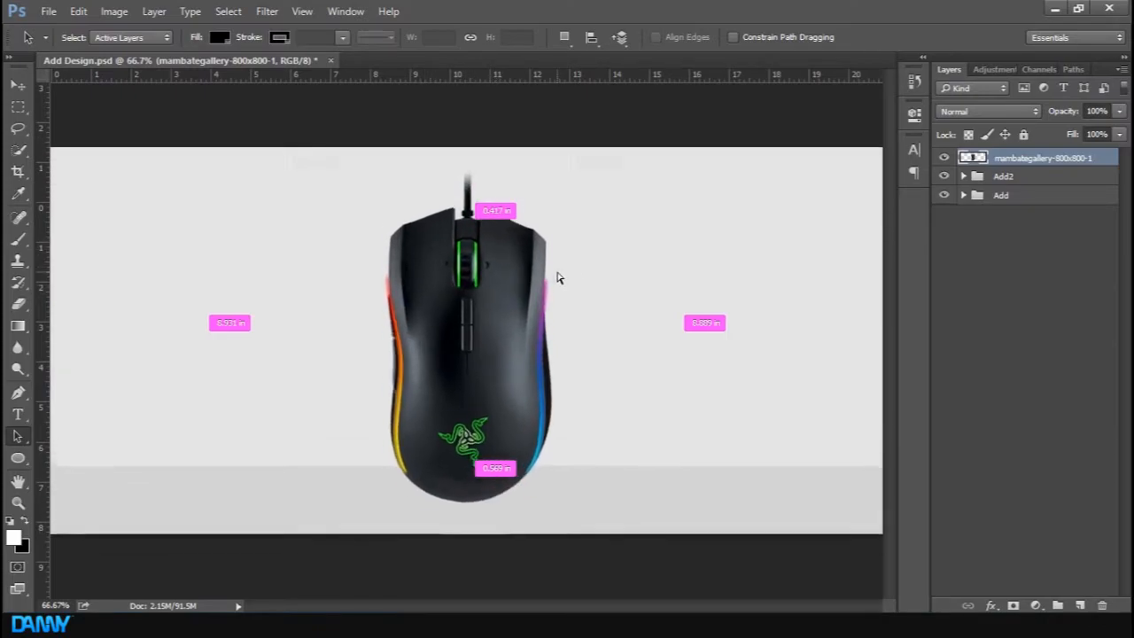
key("p")
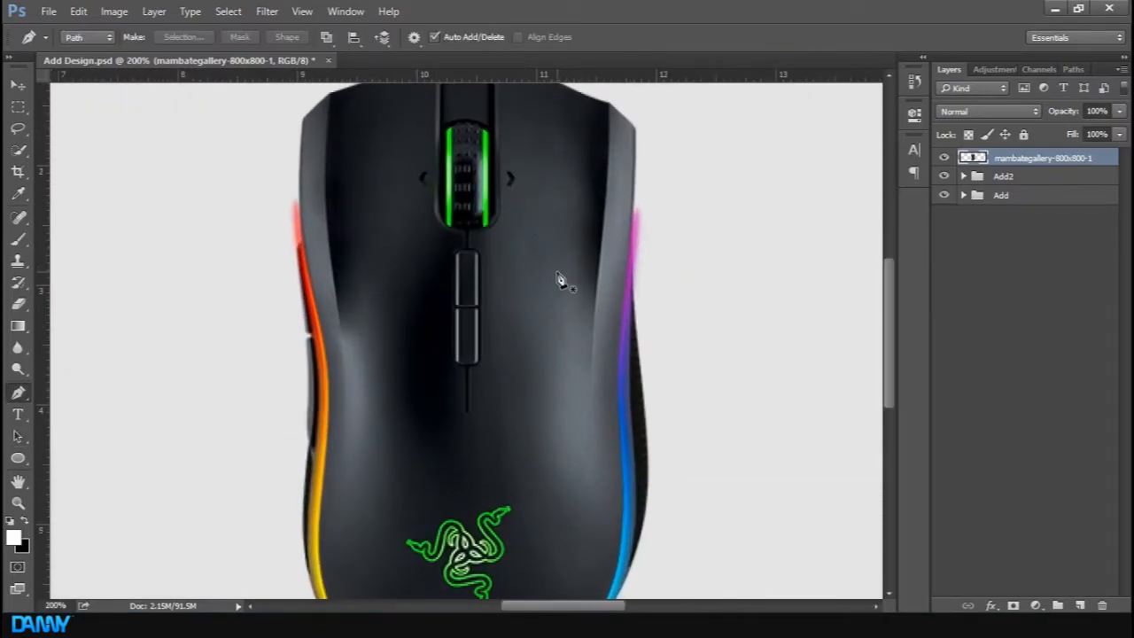
key("ctrl+plus")
scroll(557, 273, "up", 8)
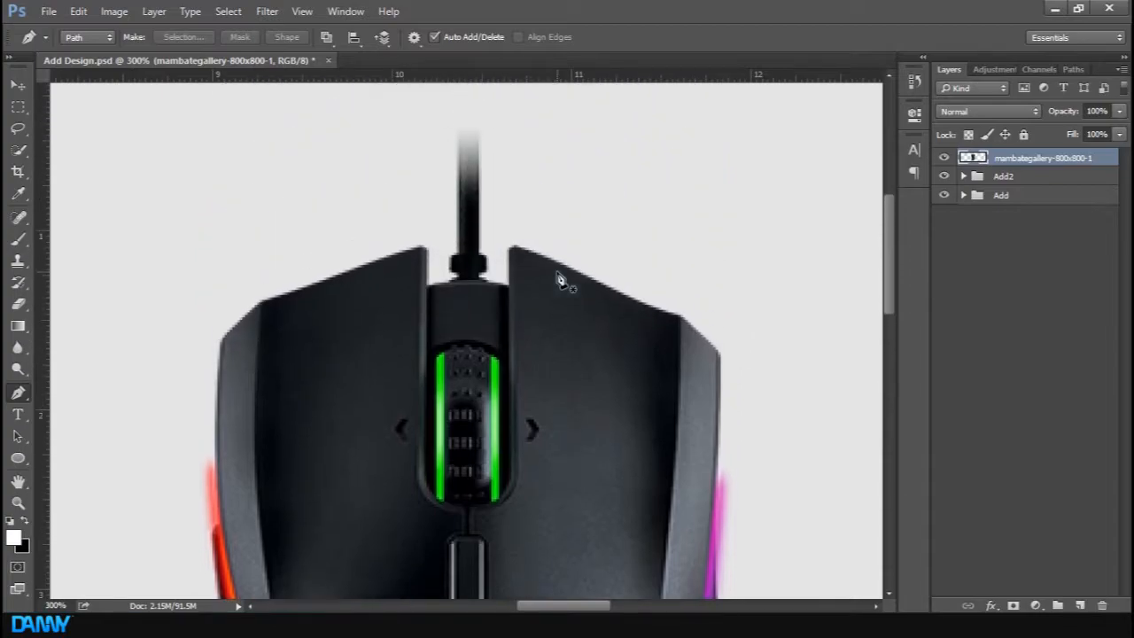
left_click(428, 289)
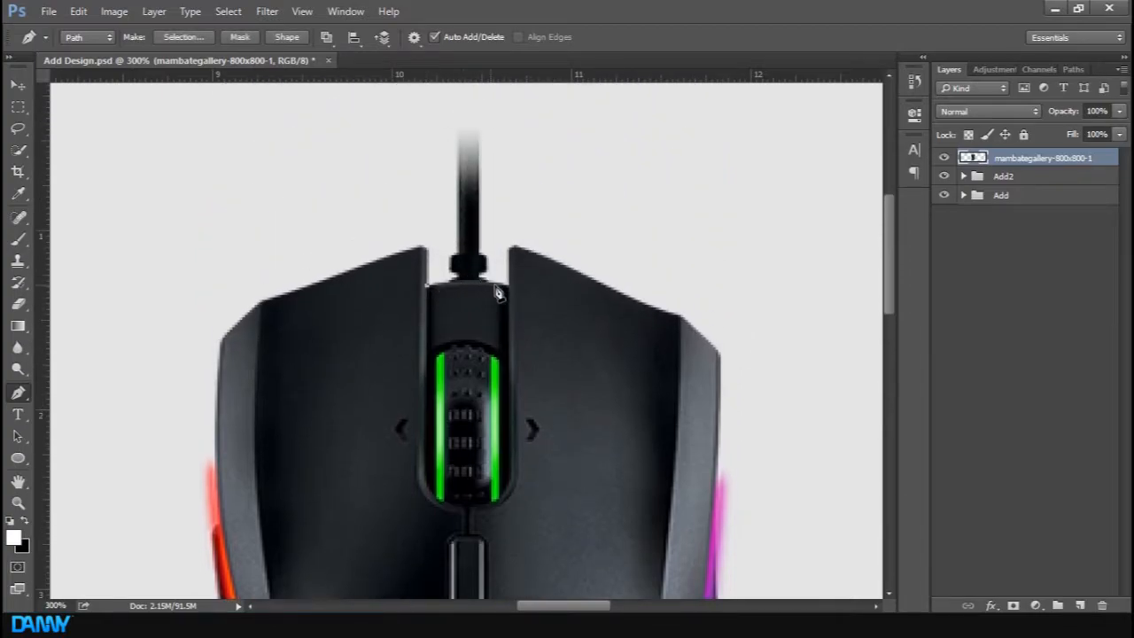
mouse_move(508, 285)
left_mouse_down()
mouse_move(549, 289)
mouse_move(514, 293)
left_mouse_up()
left_click(494, 119)
scroll(494, 119, "up", 1)
left_click(496, 106)
left_click(292, 152)
left_click_drag(376, 213, 379, 229)
left_click_drag(421, 306, 418, 304)
left_click(439, 316)
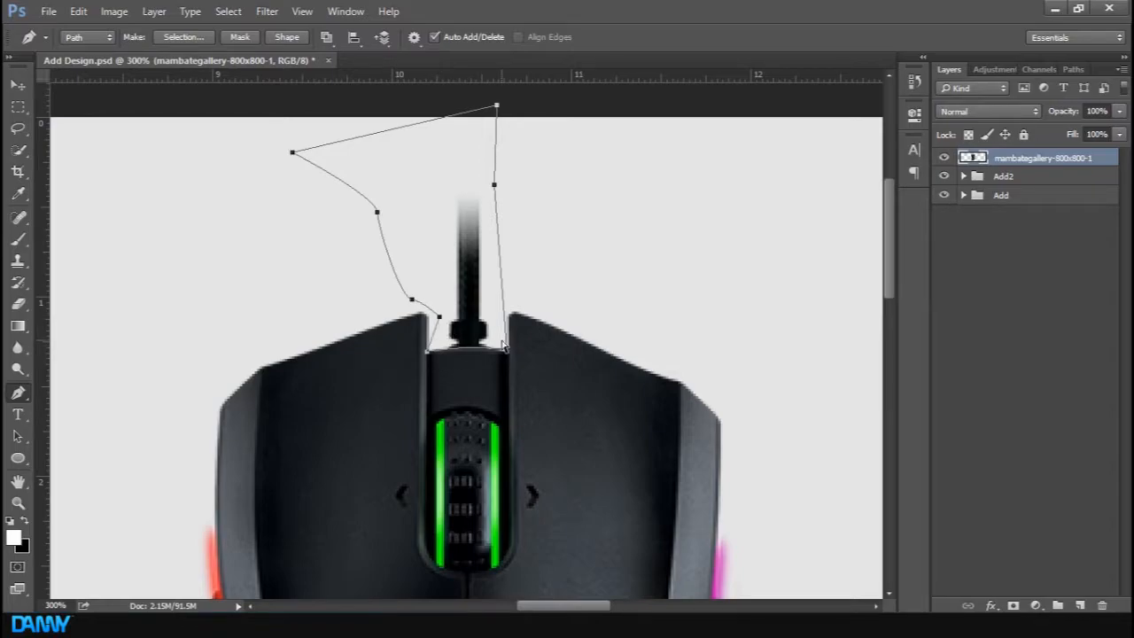
Turn the path into a selection, remove the cable from the mouse layer and deselect
key("ctrl+Return")
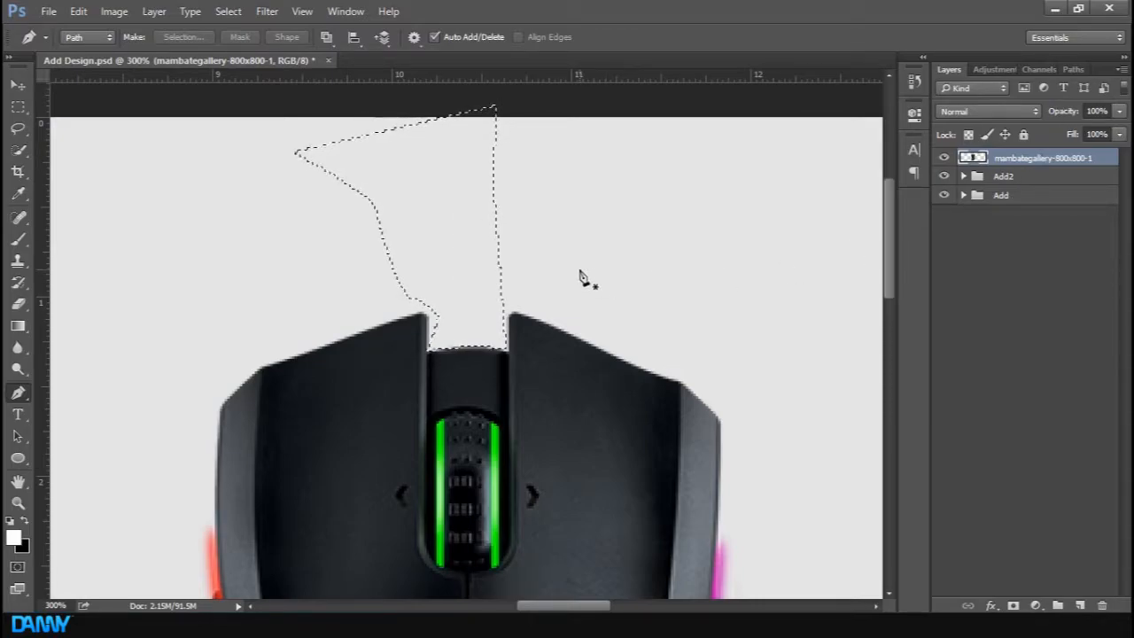
key("ctrl+d")
key("ctrl+minus")
key("ctrl+minus")
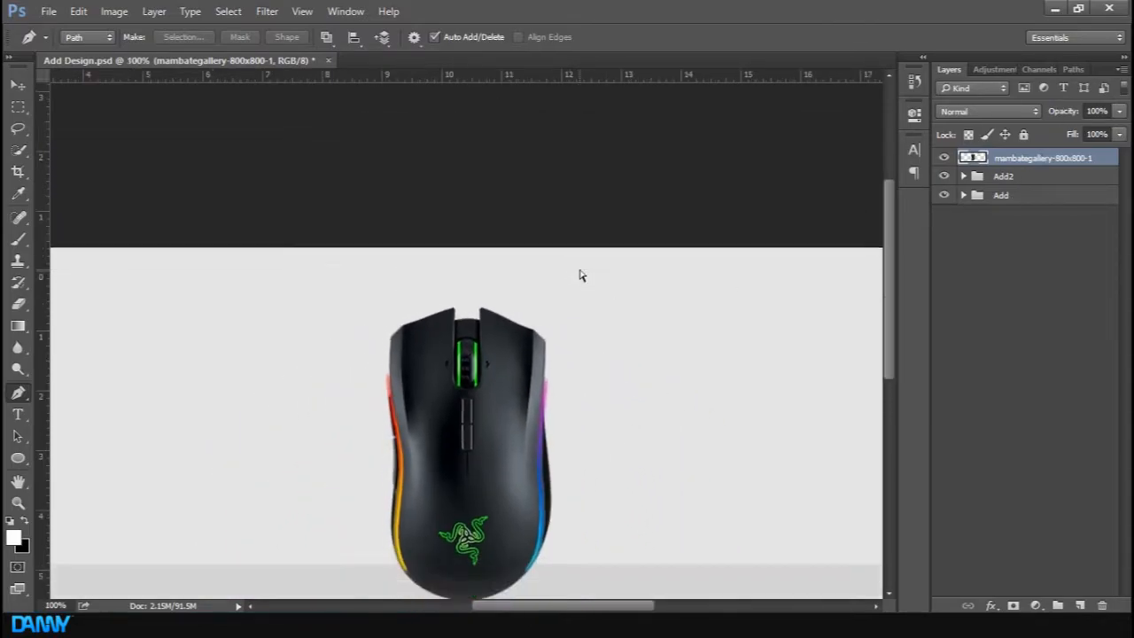
key("ctrl+minus")
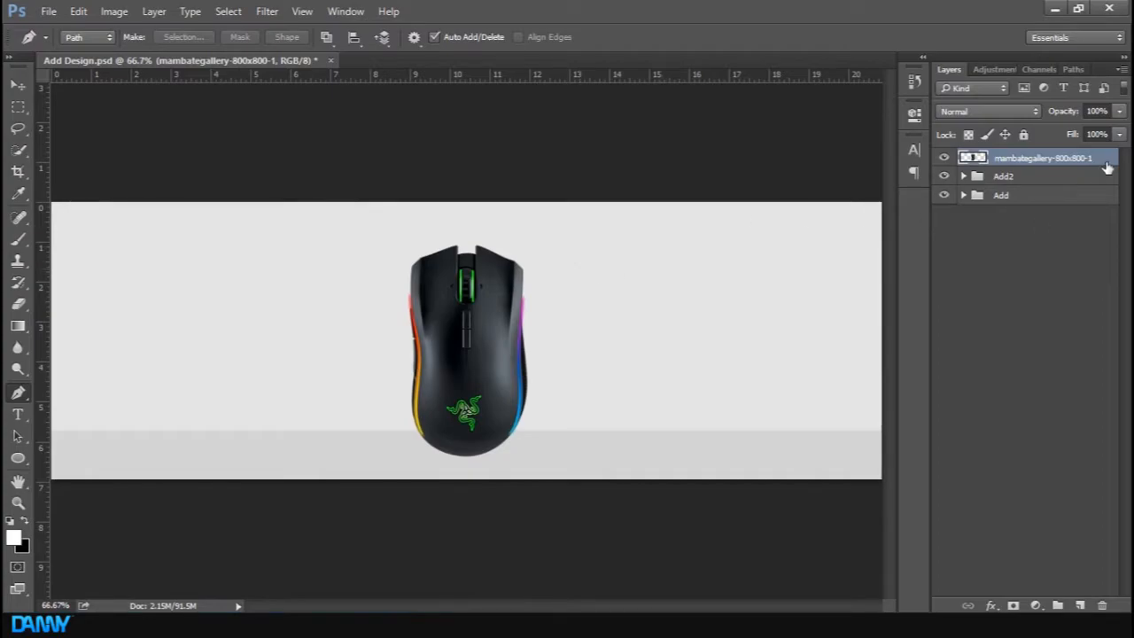
Rename the mouse layer MAMBA
double_click(1056, 157)
type("MAMBA")
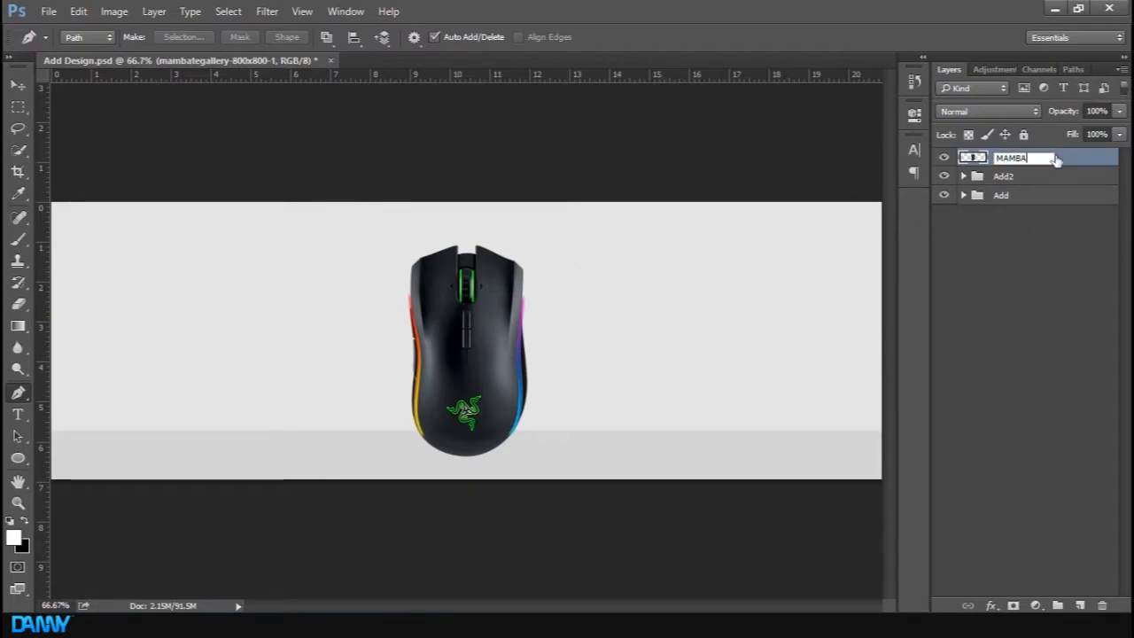
key("Return")
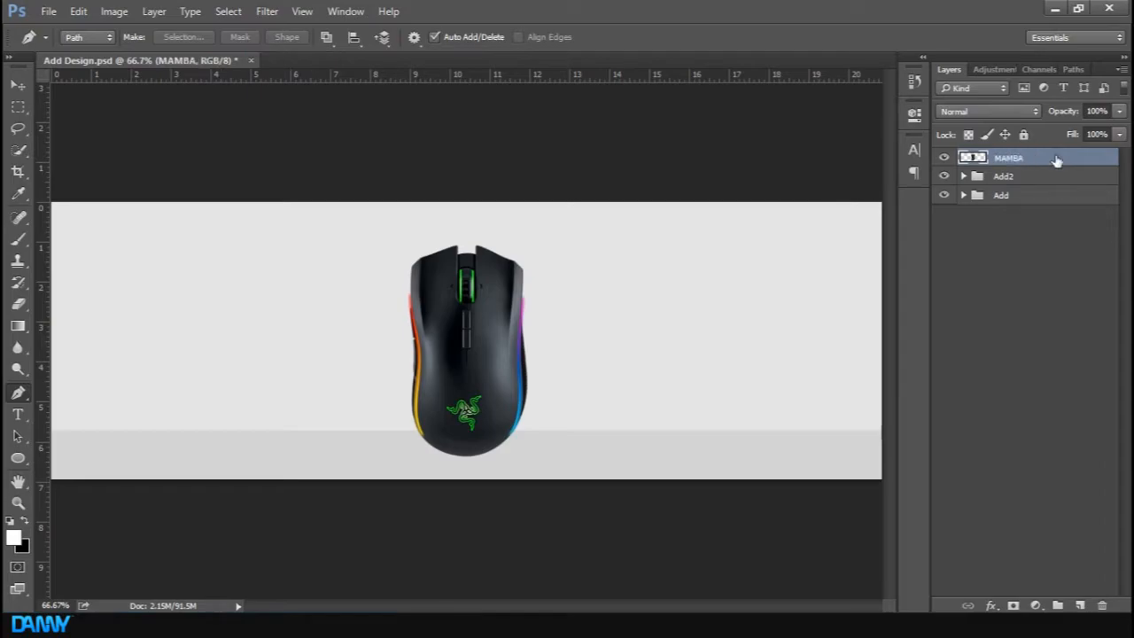
Move the MAMBA layer into the Add2 group, above the Floor layer
left_click_drag(1011, 163, 1009, 251)
left_click(972, 160)
left_click(964, 158)
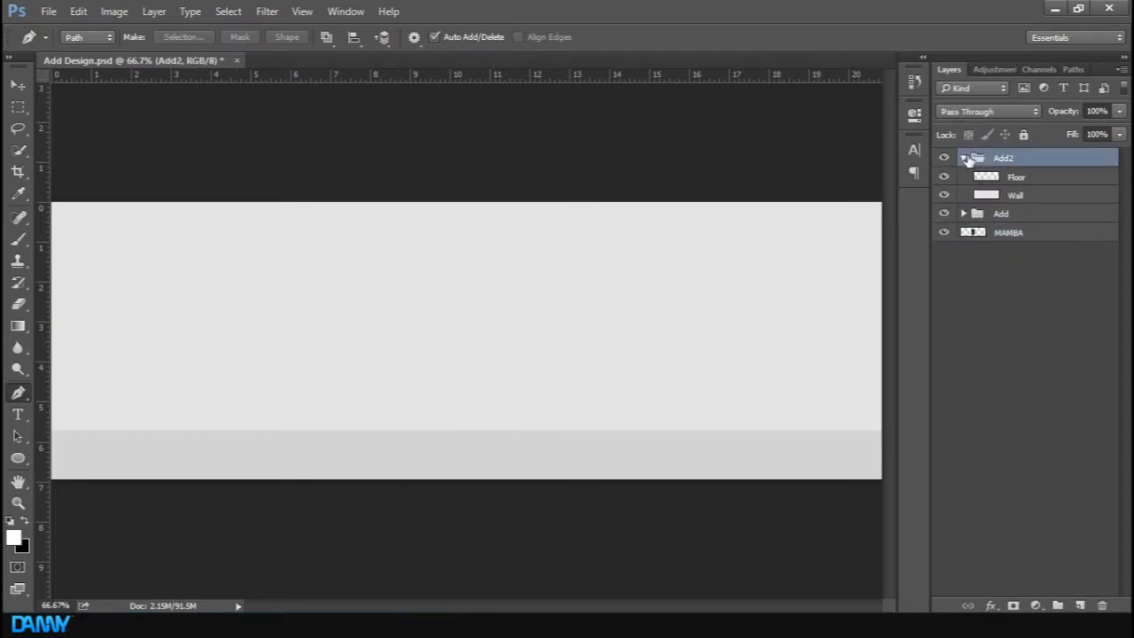
left_click_drag(1011, 229, 1011, 170)
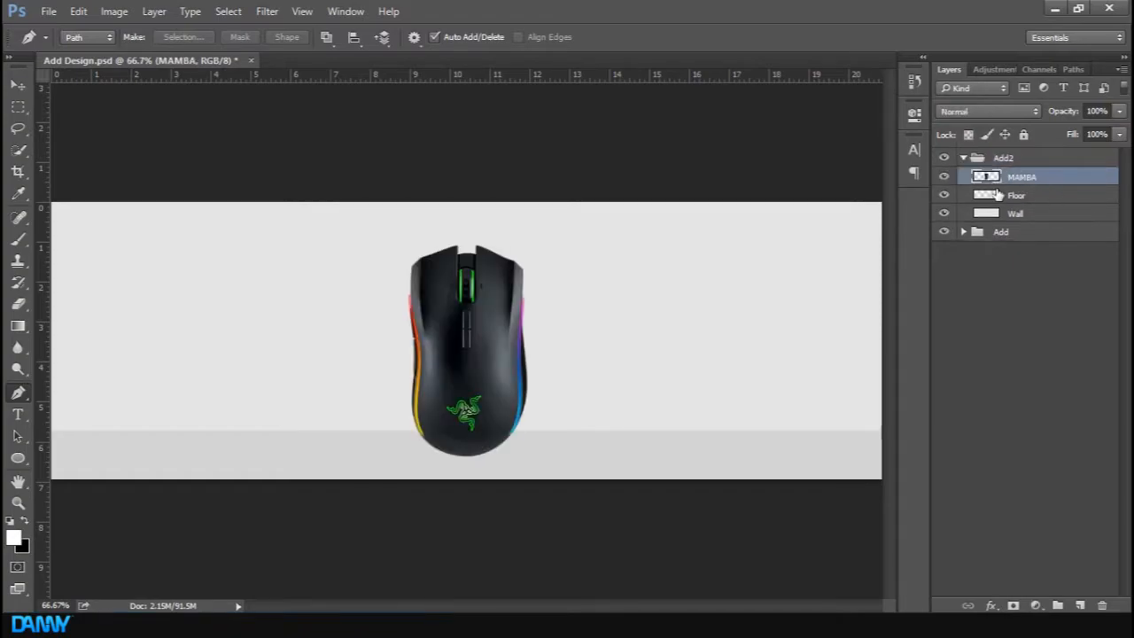
Duplicate the MAMBA layer and move the copy below the Wall layer in Add2
key("ctrl+j")
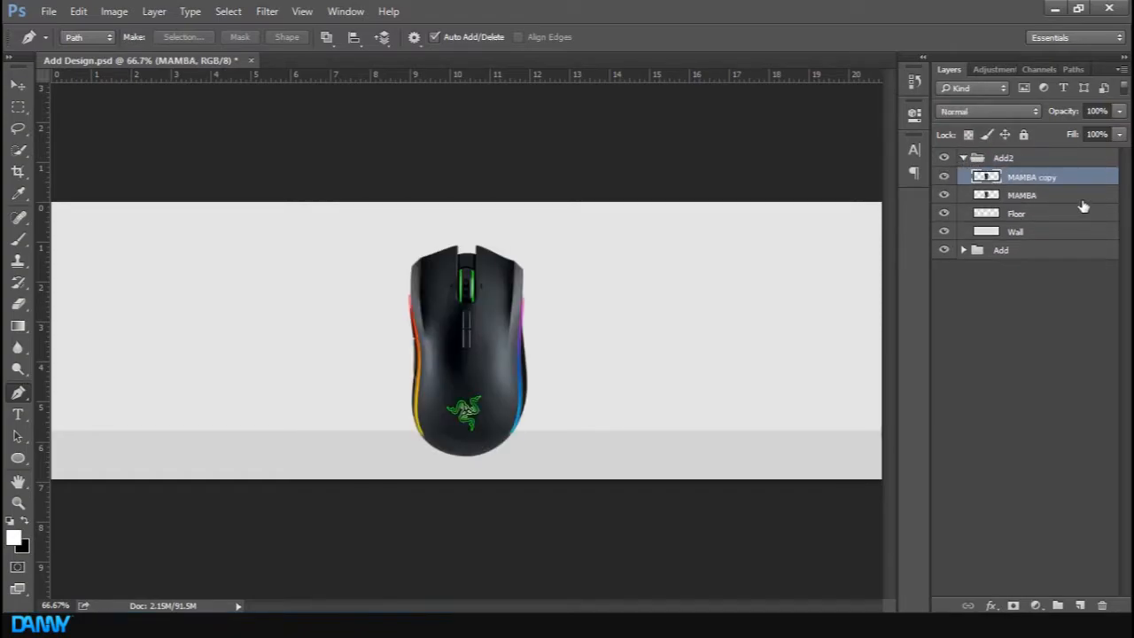
left_click(1026, 195)
left_click_drag(1032, 177, 1026, 237)
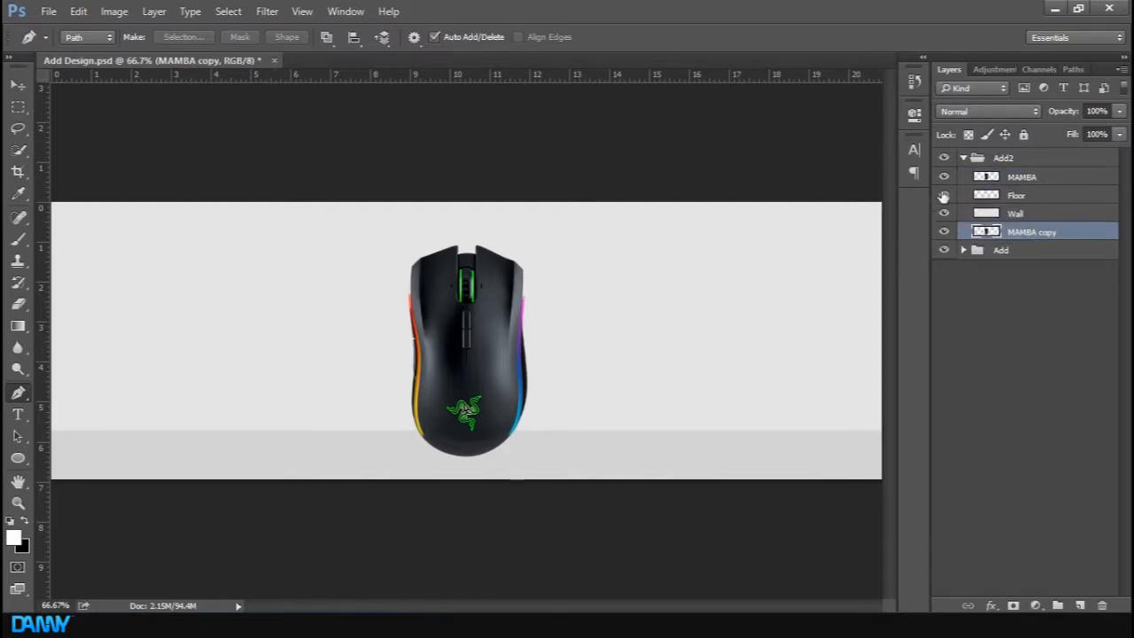
Give the MAMBA layer an Outer Glow with colour ffffff and a larger size
left_click(1059, 181)
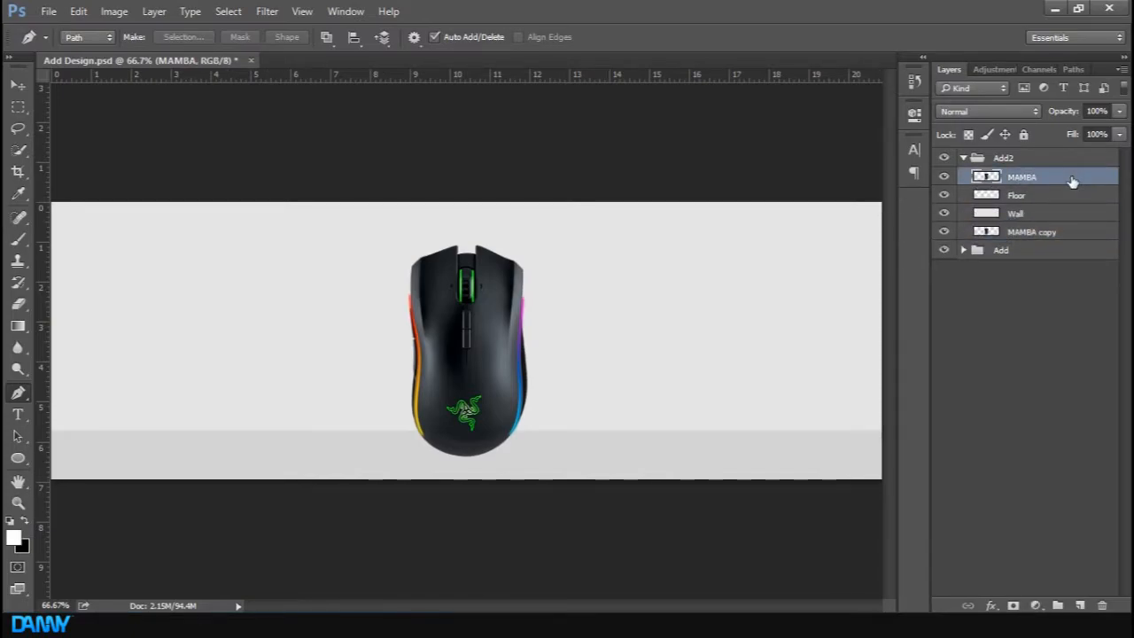
double_click(1072, 181)
left_click_drag(507, 116, 728, 103)
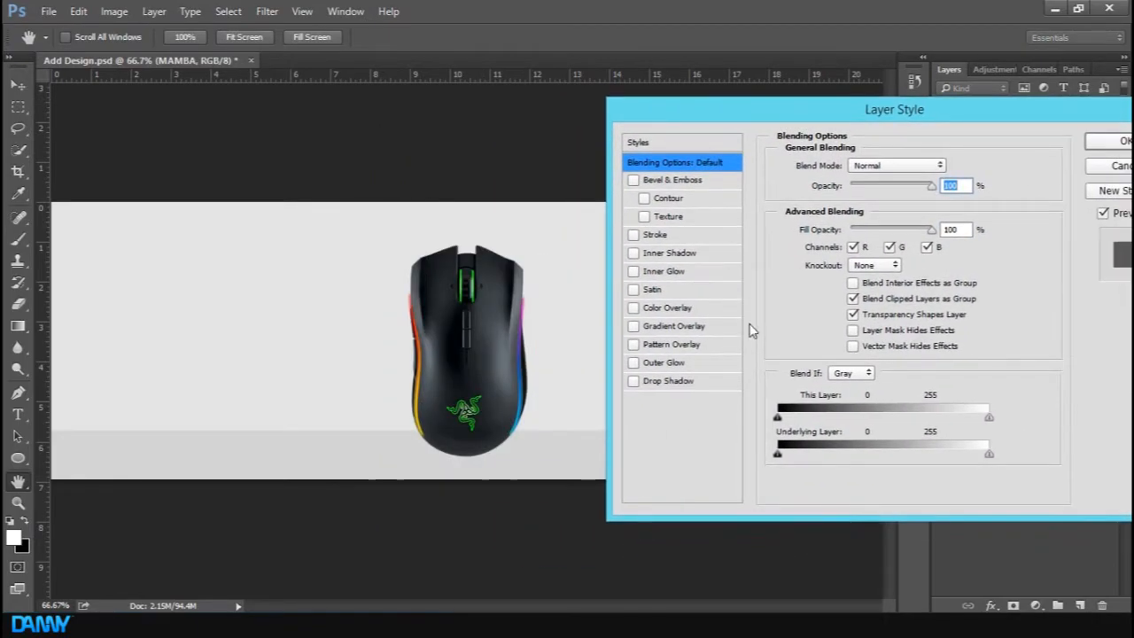
left_click(682, 366)
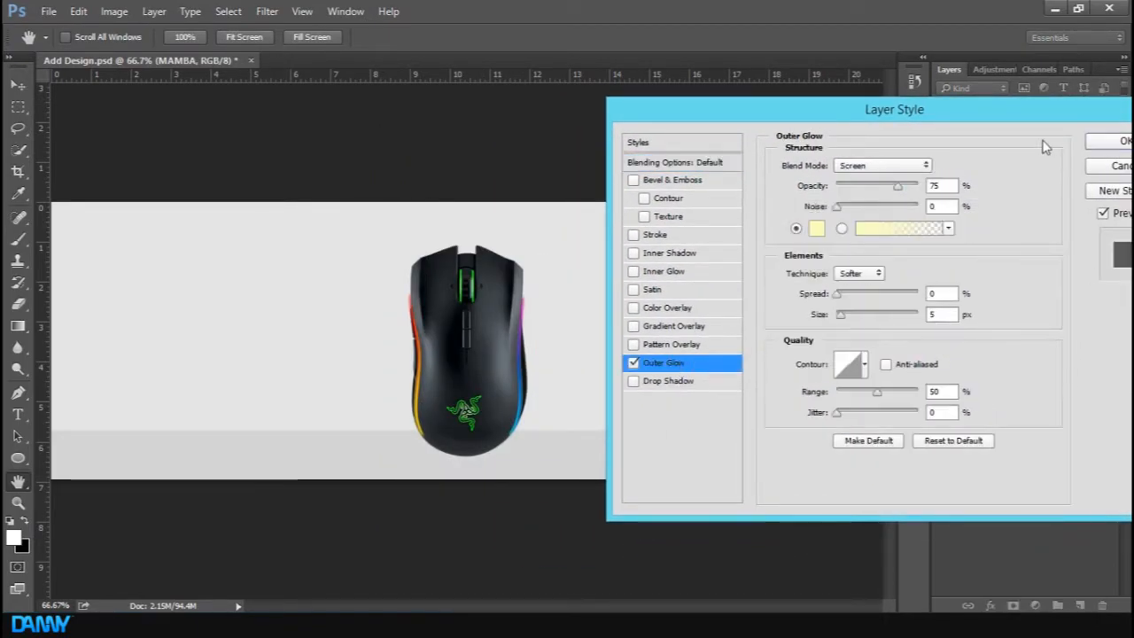
left_click(819, 231)
type("ffffff")
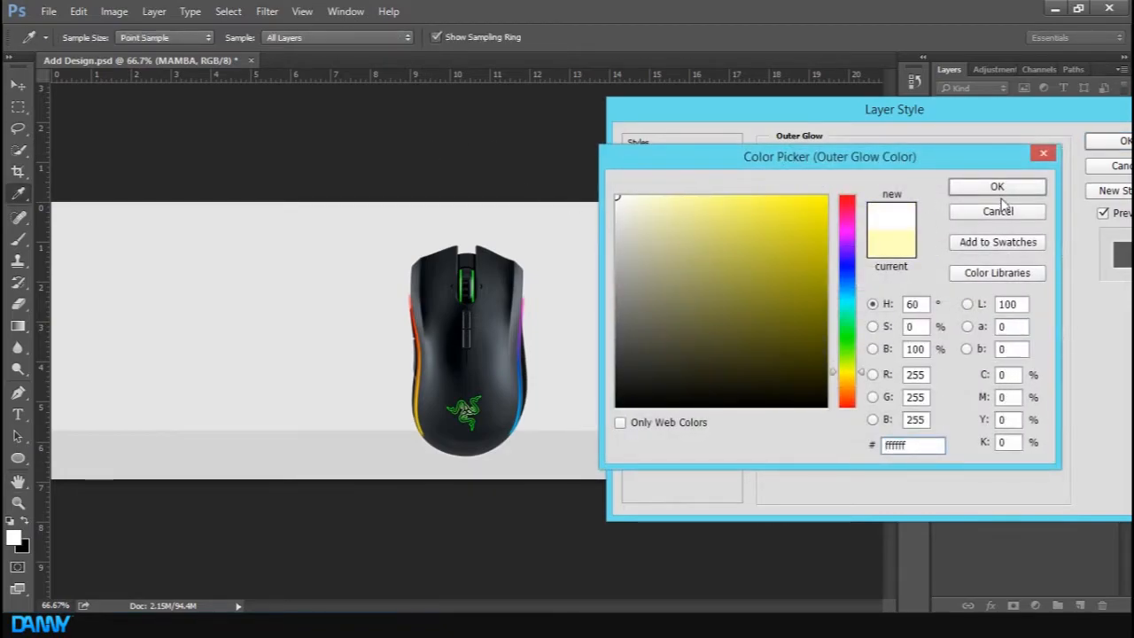
left_click(996, 187)
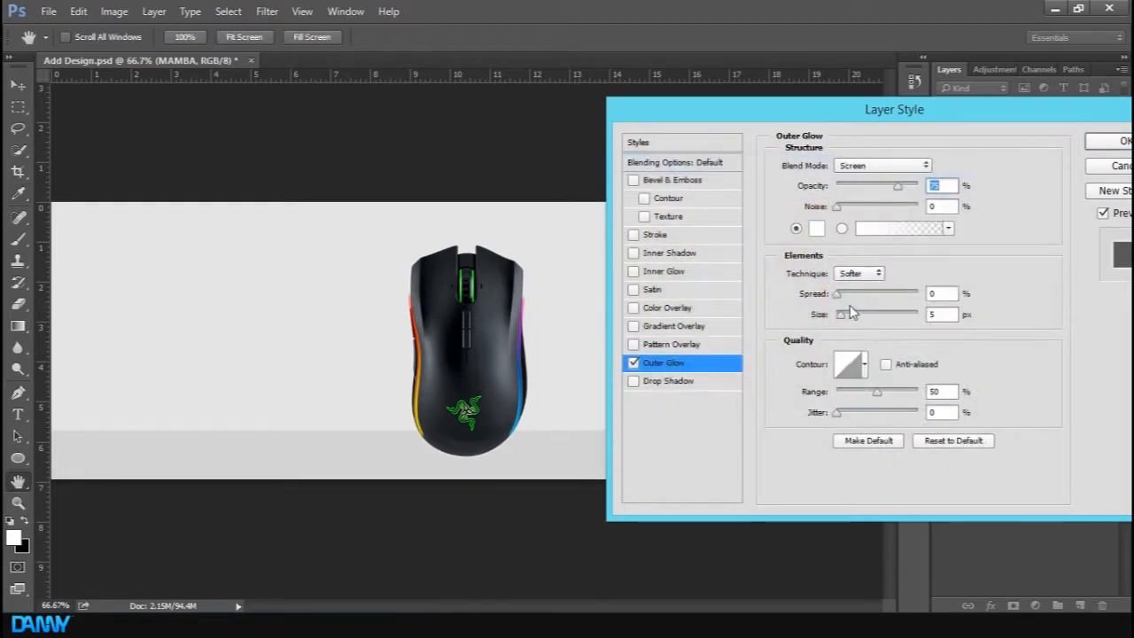
mouse_move(840, 316)
left_mouse_down()
mouse_move(861, 317)
mouse_move(851, 317)
left_mouse_up()
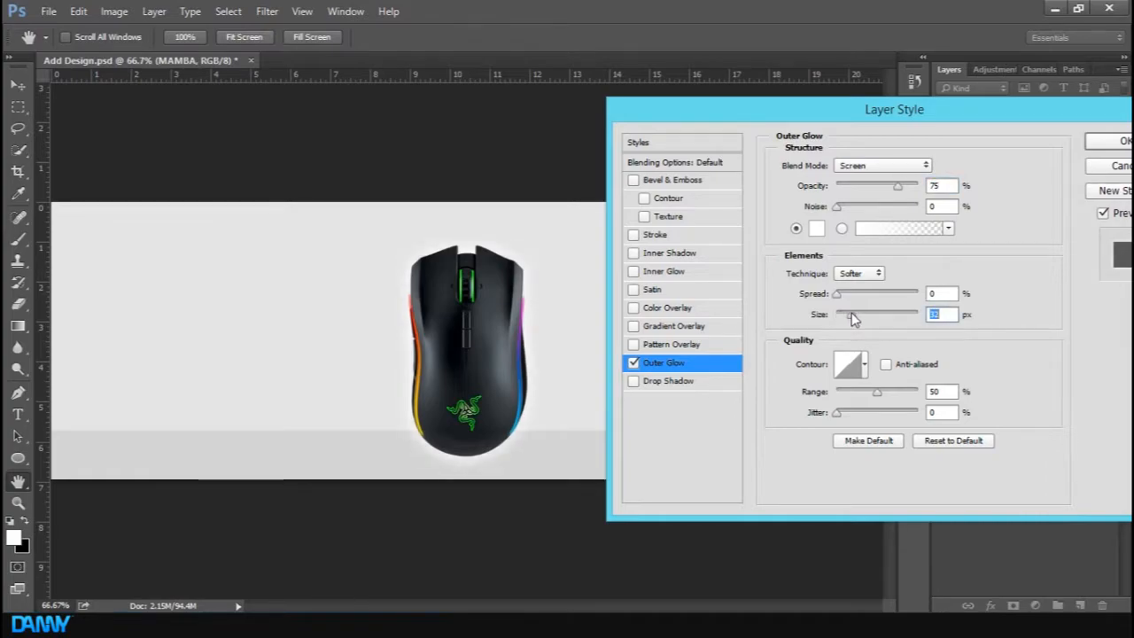
Add a Drop Shadow to MAMBA with distance 13 px and a larger size, then confirm the layer style
left_click(678, 380)
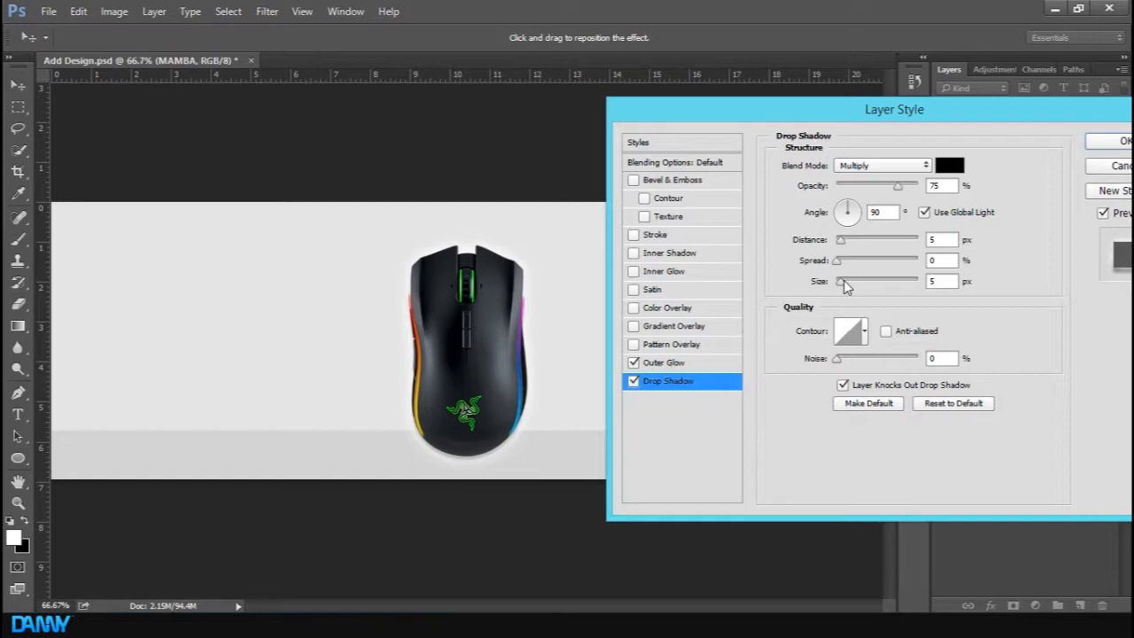
mouse_move(843, 284)
left_mouse_down()
mouse_move(856, 281)
mouse_move(832, 280)
left_mouse_up()
left_click_drag(842, 240, 850, 280)
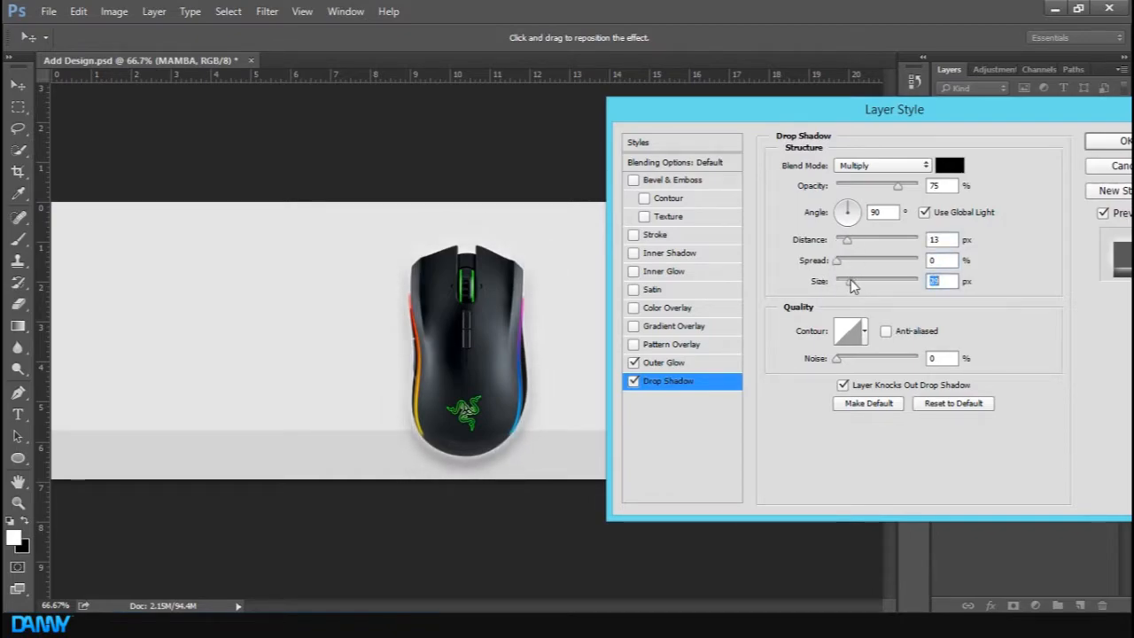
left_click_drag(945, 109, 622, 171)
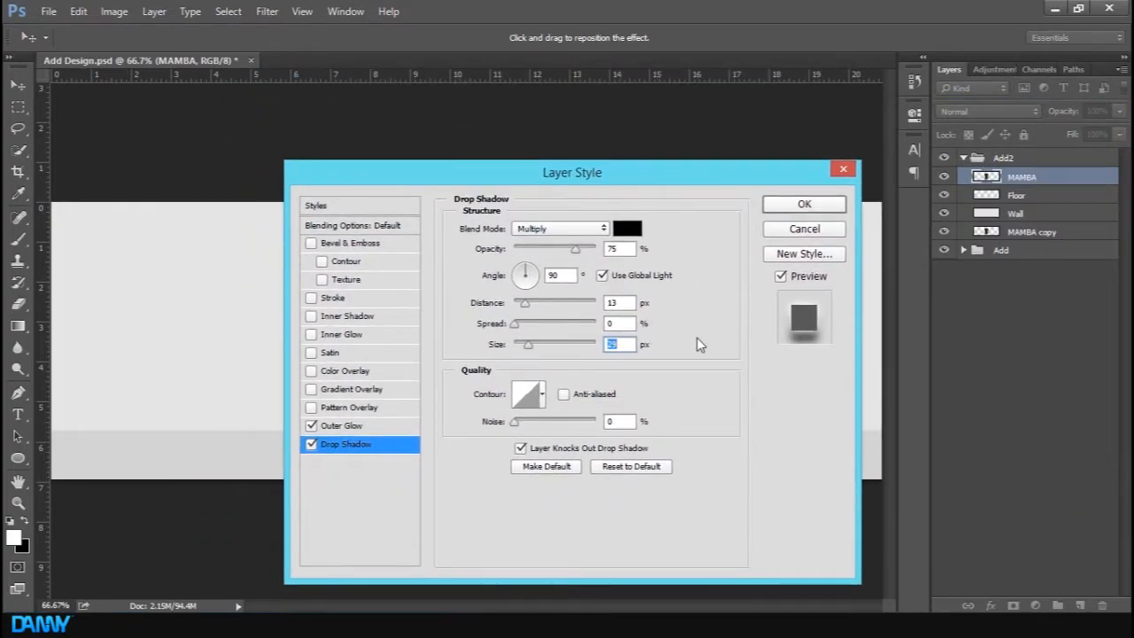
left_click(804, 206)
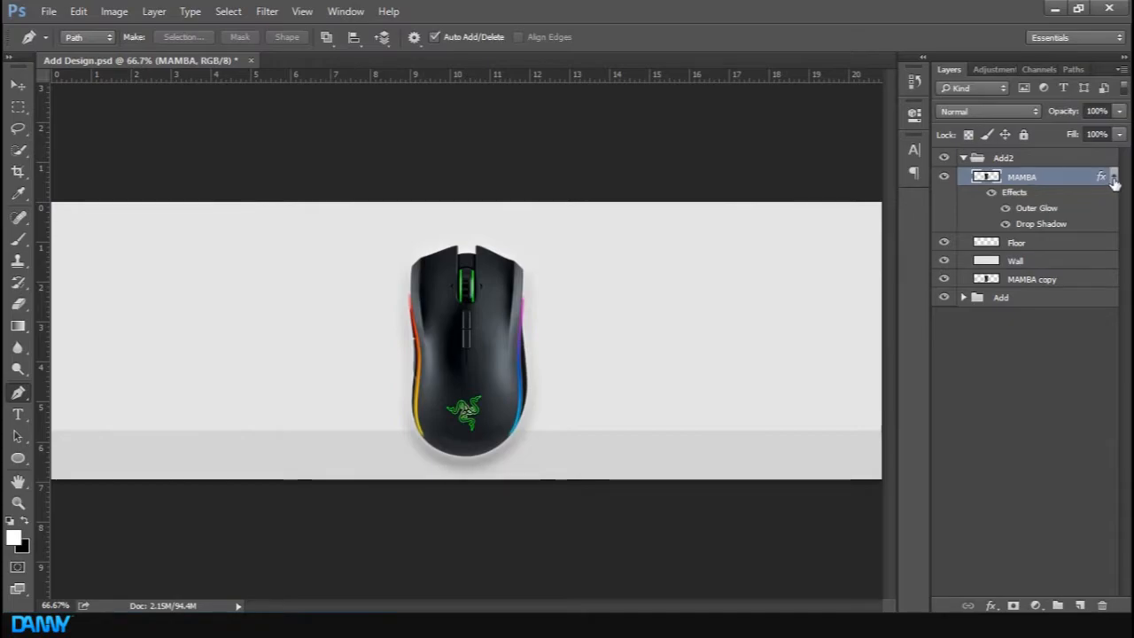
Collapse the MAMBA effects and Add2 group, then hide and reshow Add2 to compare against the original
left_click(1113, 176)
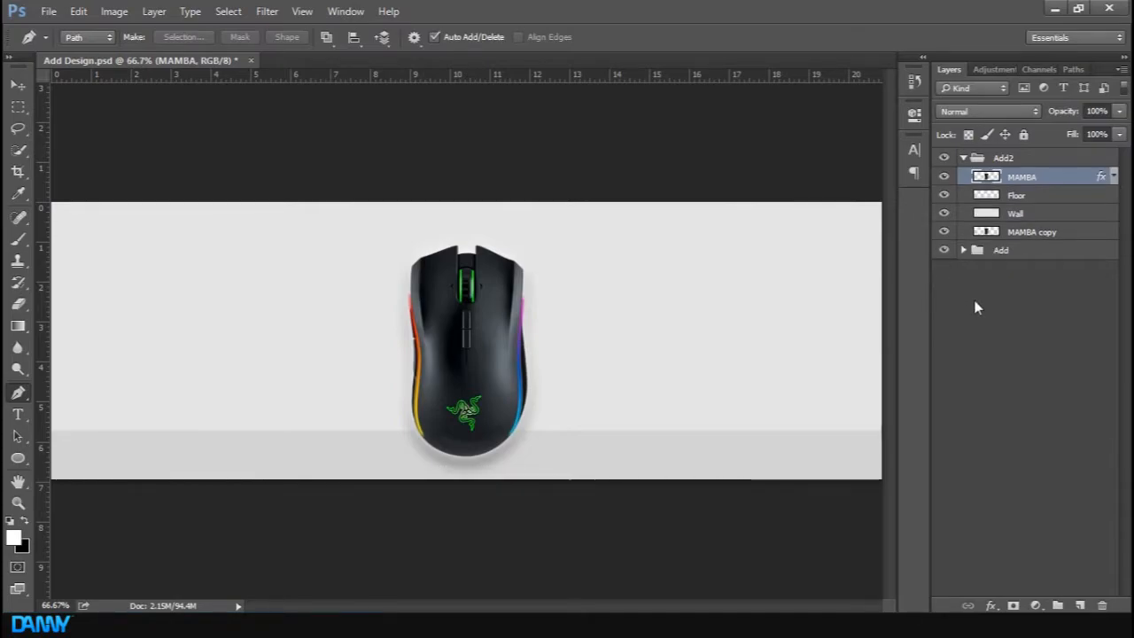
left_click(964, 158)
left_click(943, 158)
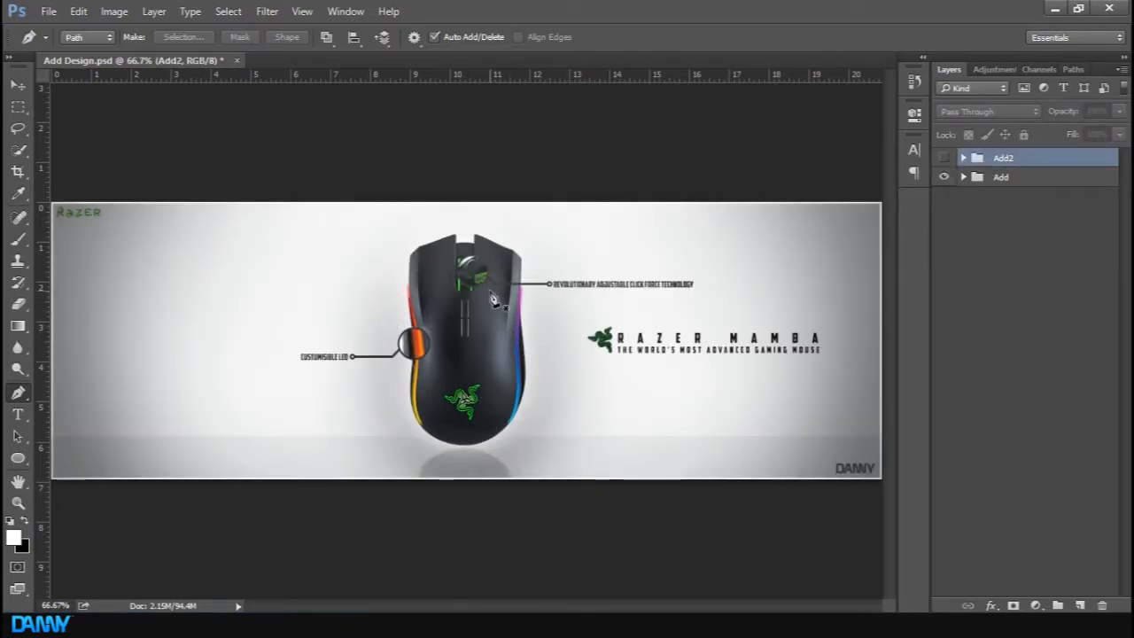
key("ctrl+plus")
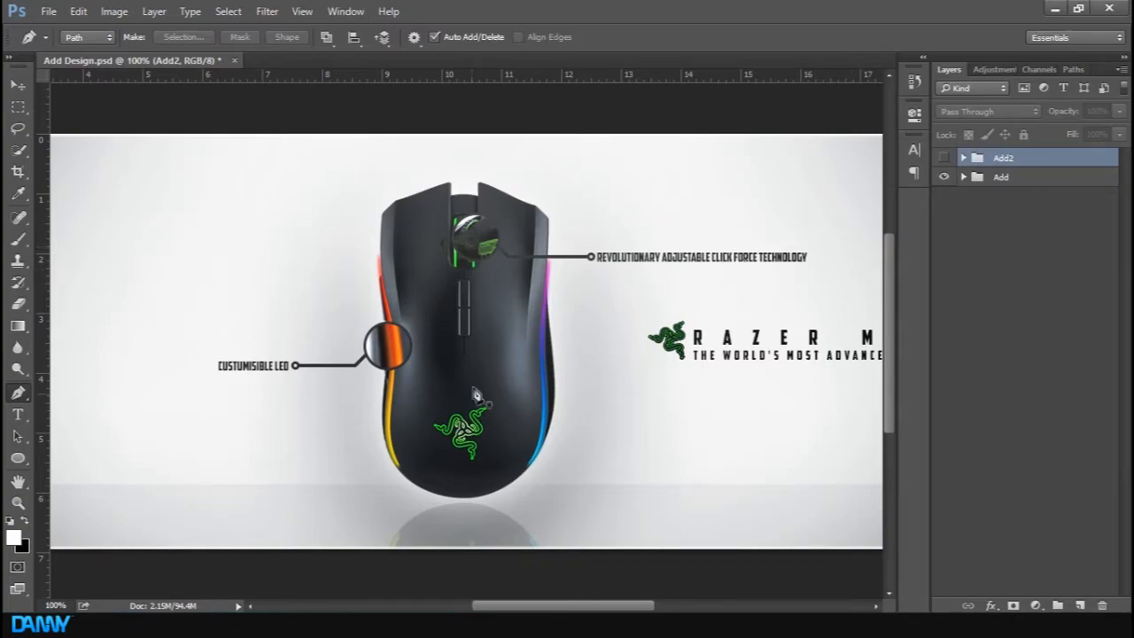
left_click(942, 158)
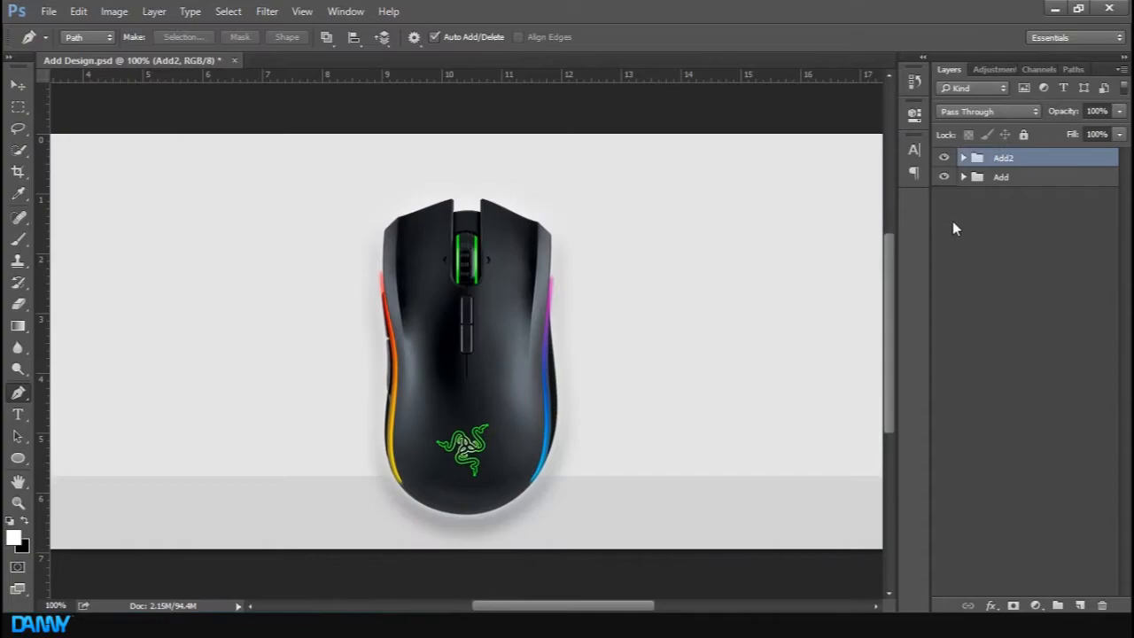
Add a new layer above MAMBA in the Add2 group and draw a circle about 61 px wide with the Ellipse tool
left_click(963, 158)
left_click(1035, 195)
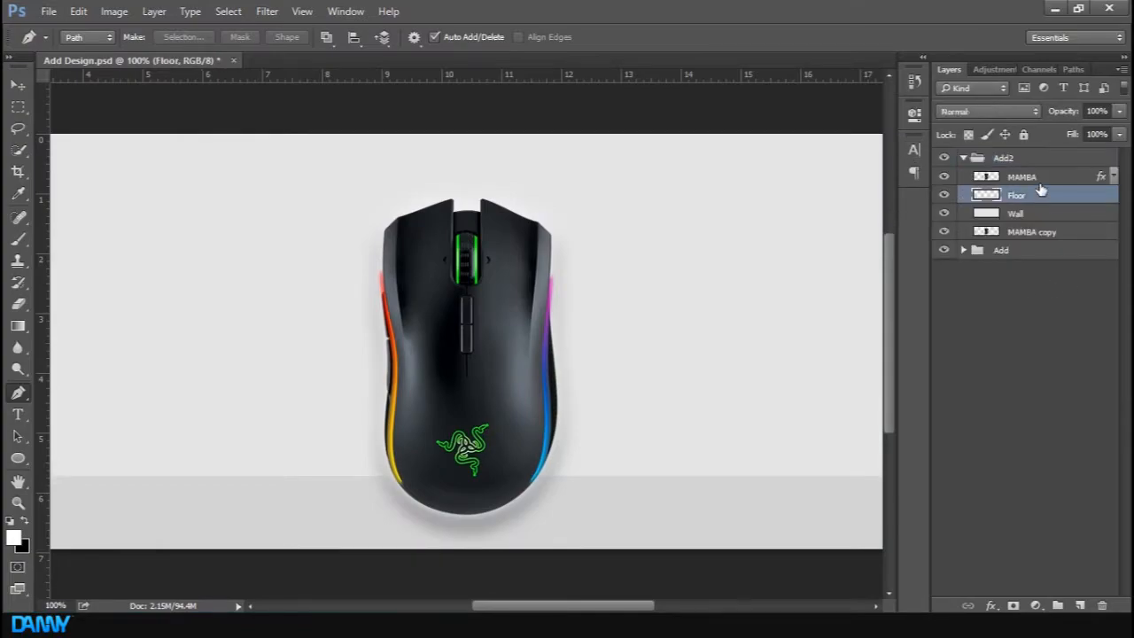
left_click(1027, 176)
left_click(1080, 605)
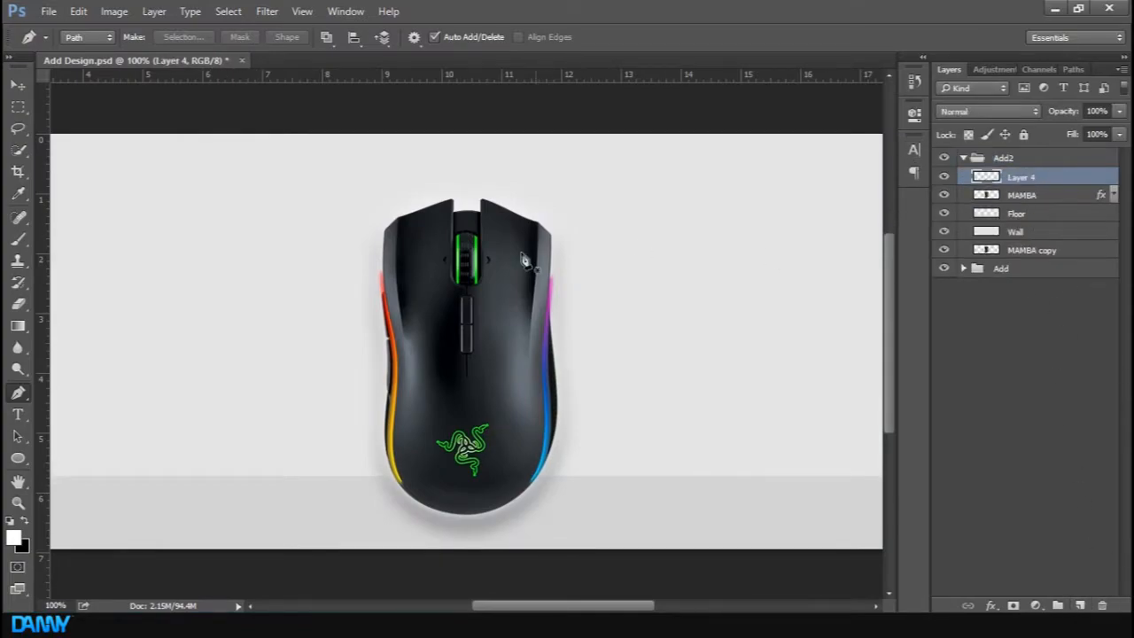
left_click(16, 461)
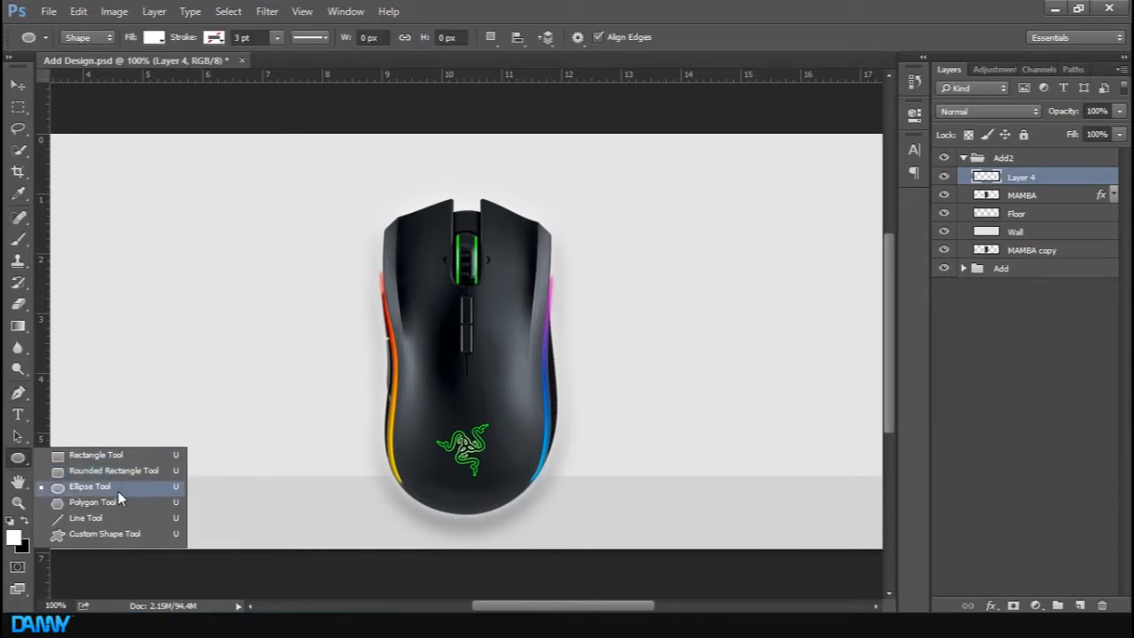
left_click(118, 488)
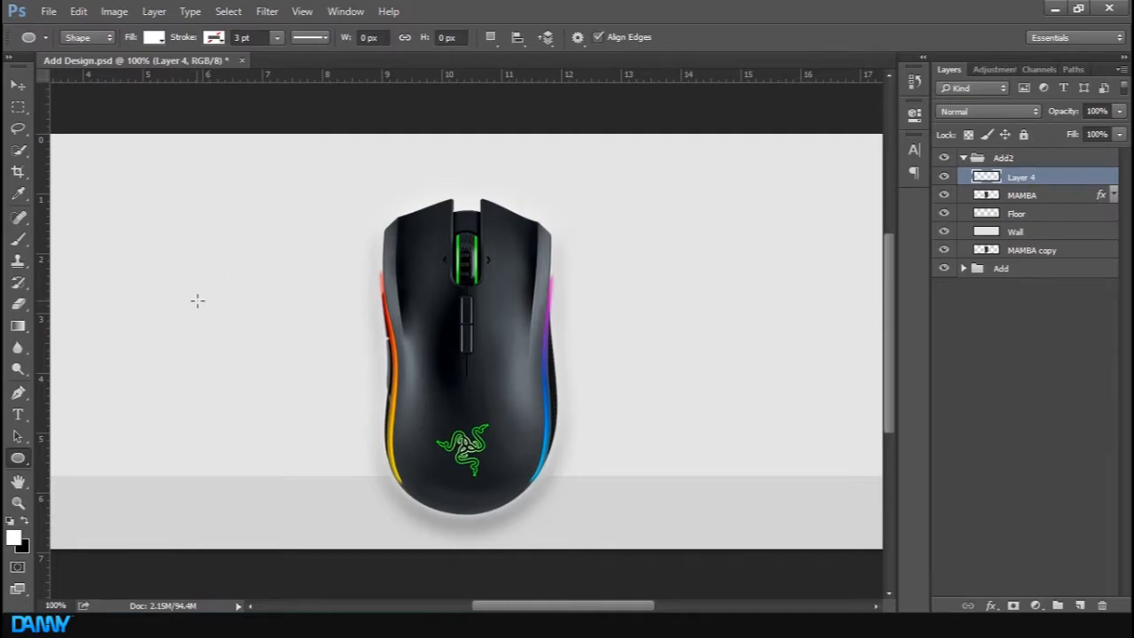
left_click_drag(196, 301, 266, 352)
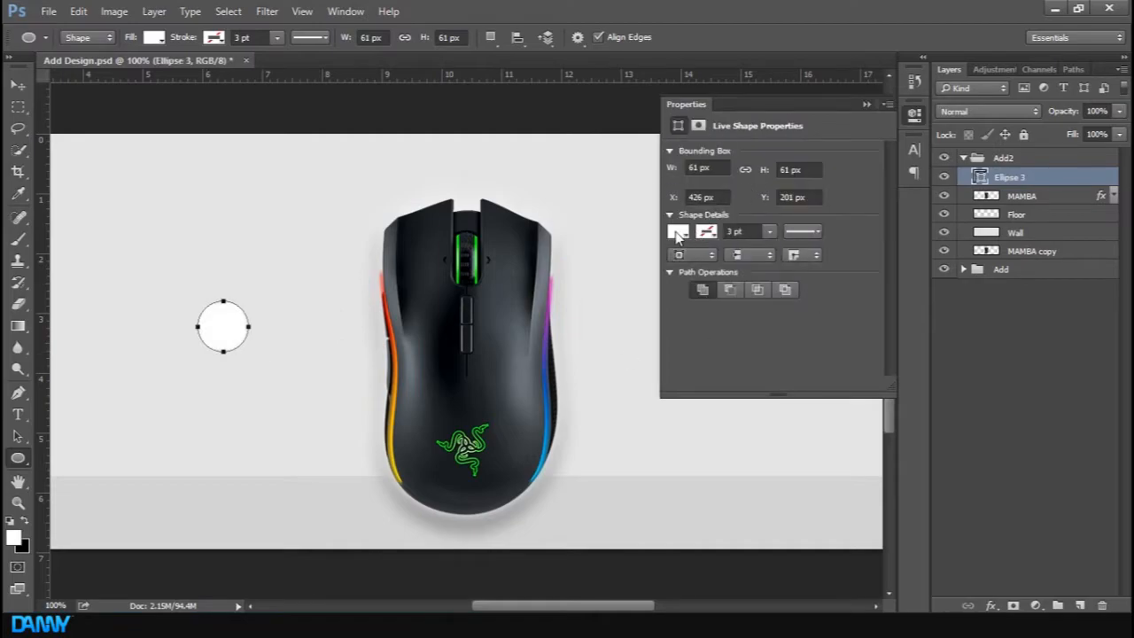
Set the circle's fill to none and its stroke to black
left_click(677, 232)
left_click(691, 264)
left_click(706, 231)
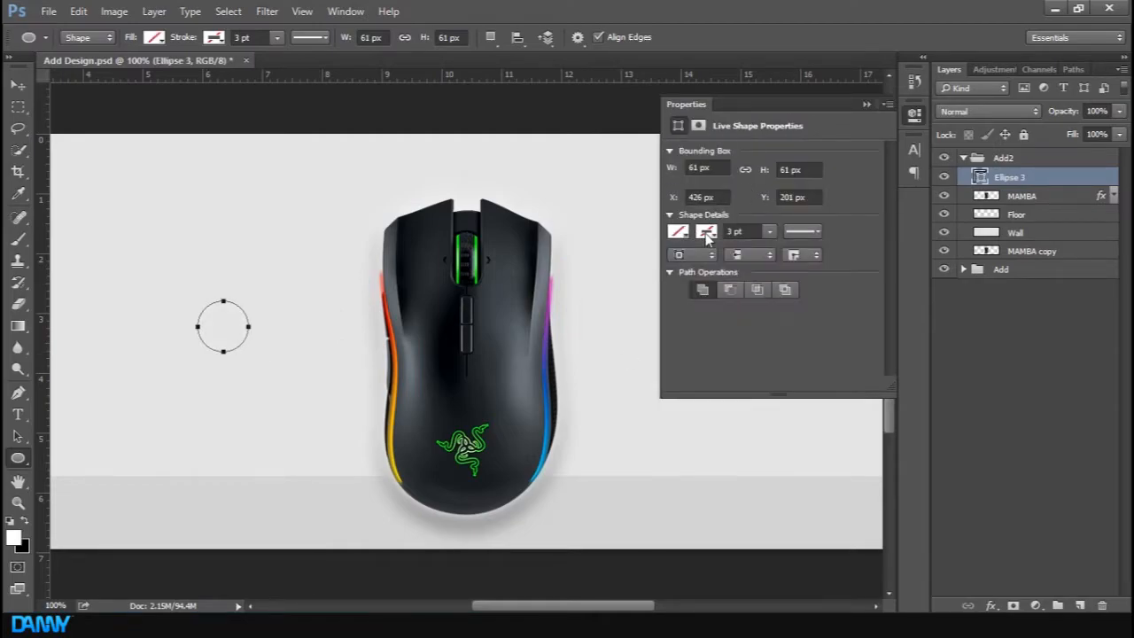
left_click(721, 319)
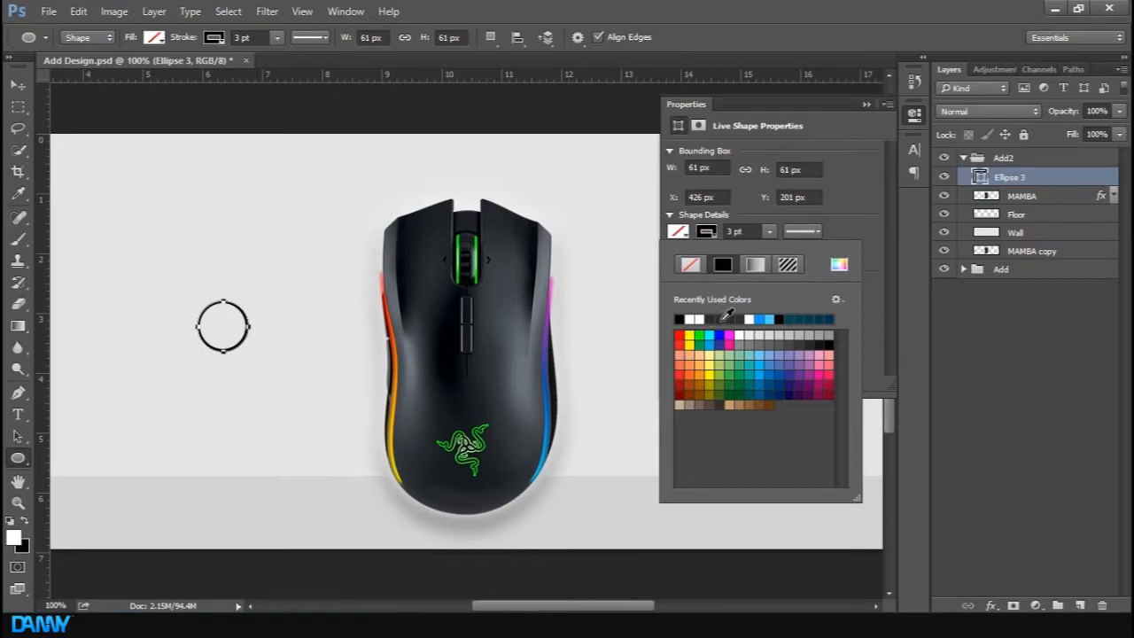
left_click(722, 319)
left_click(867, 104)
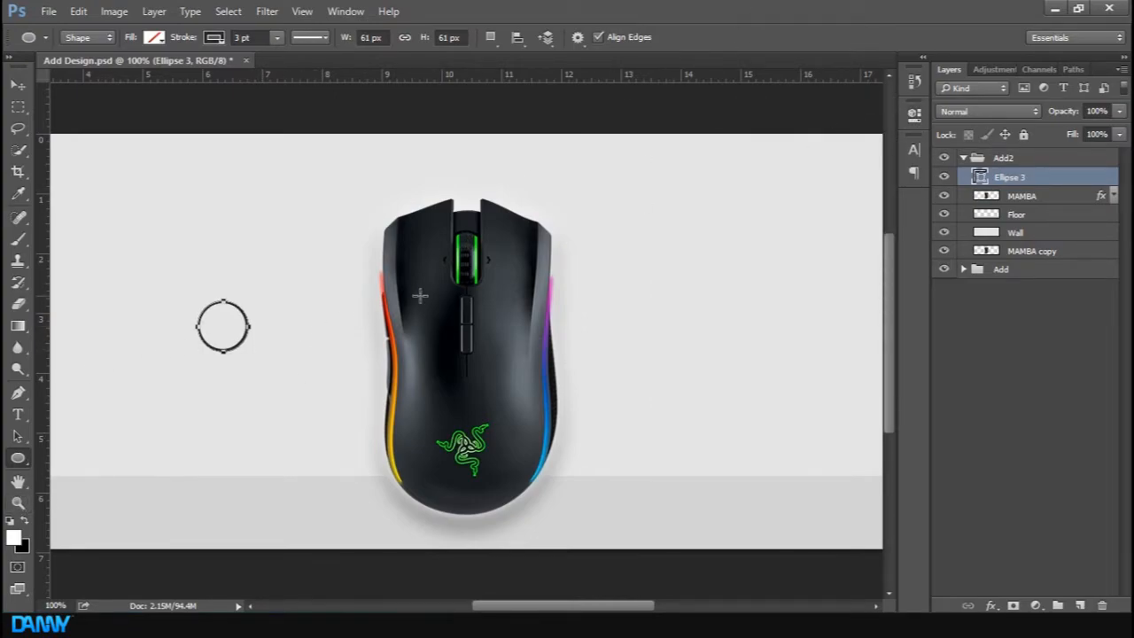
key("a")
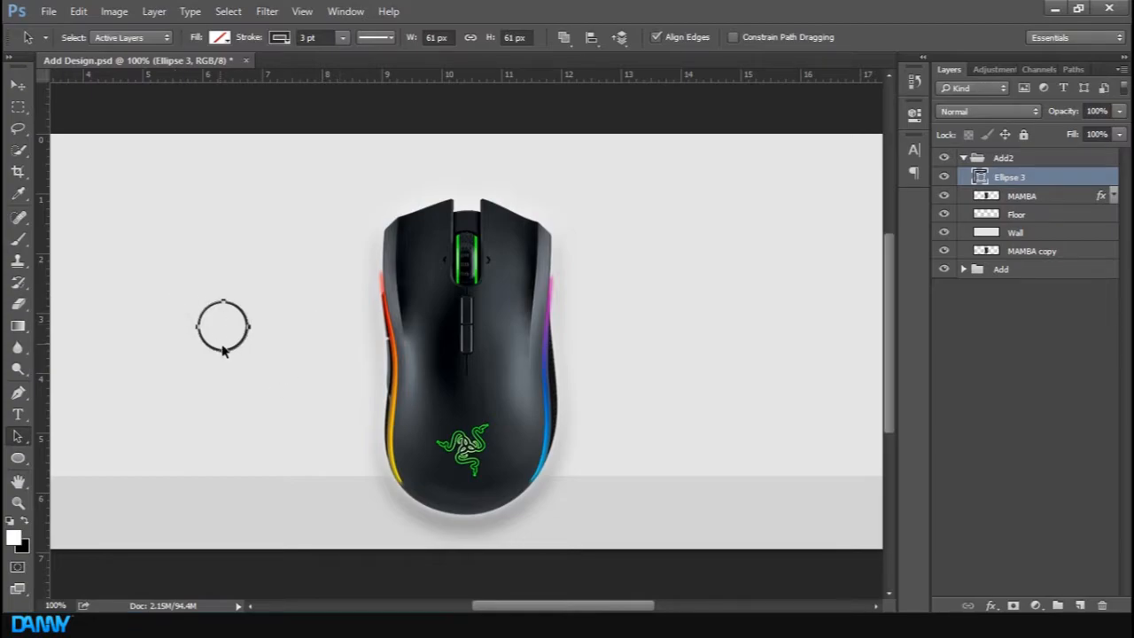
left_click_drag(230, 351, 264, 363)
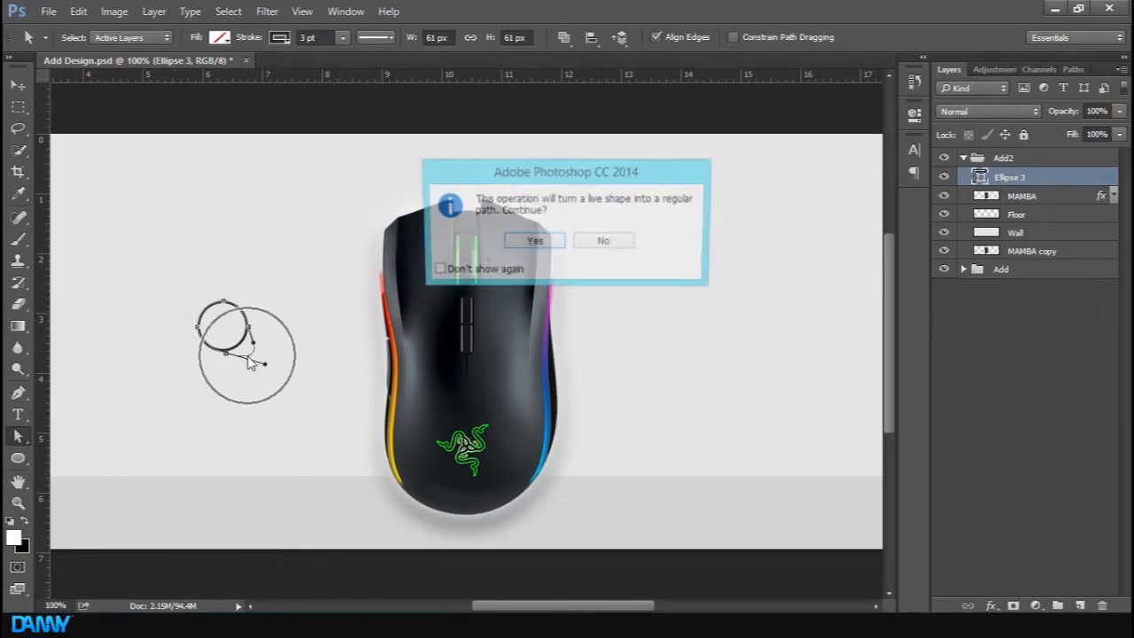
left_click(619, 246)
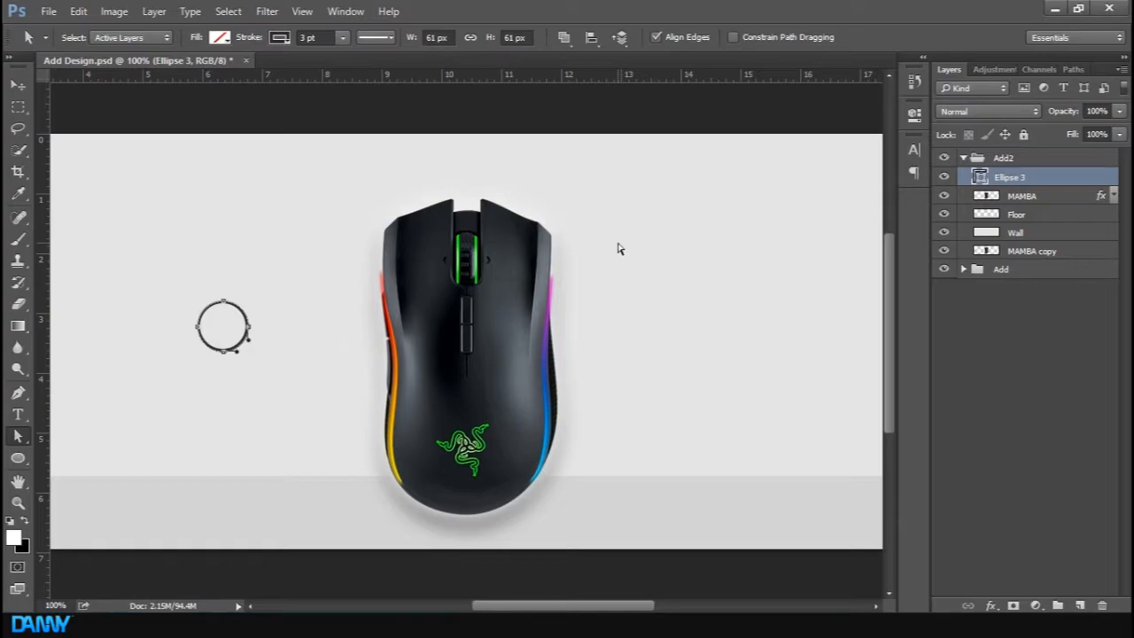
Move the circle onto the mouse's left edge
left_click(348, 331)
key("v")
left_click_drag(226, 351, 387, 387)
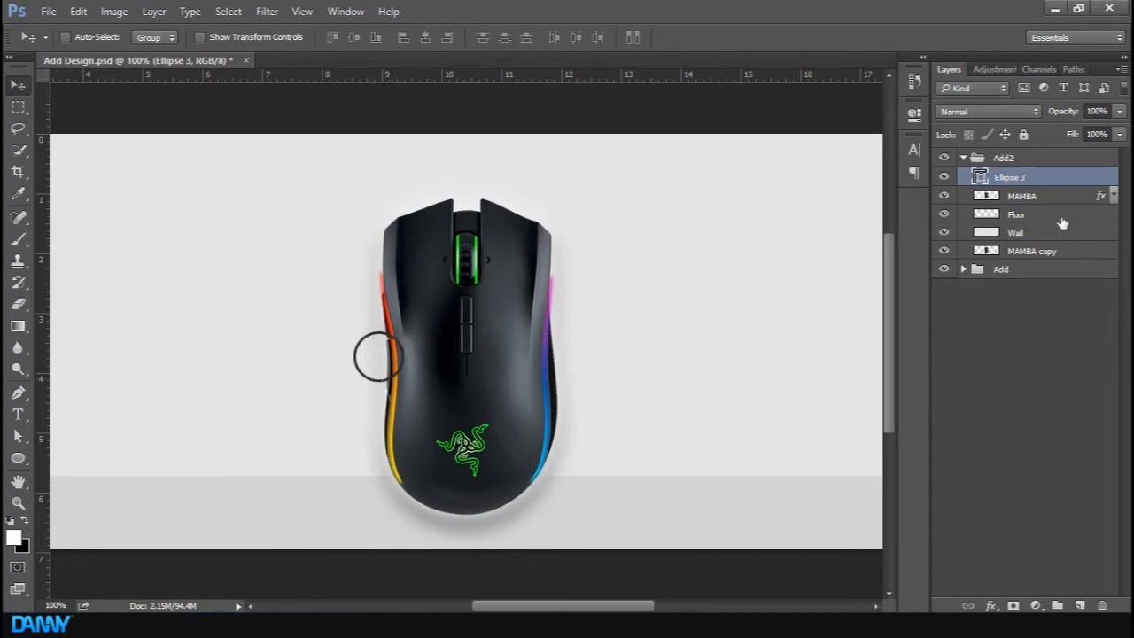
left_click(1051, 204)
key("ctrl+j")
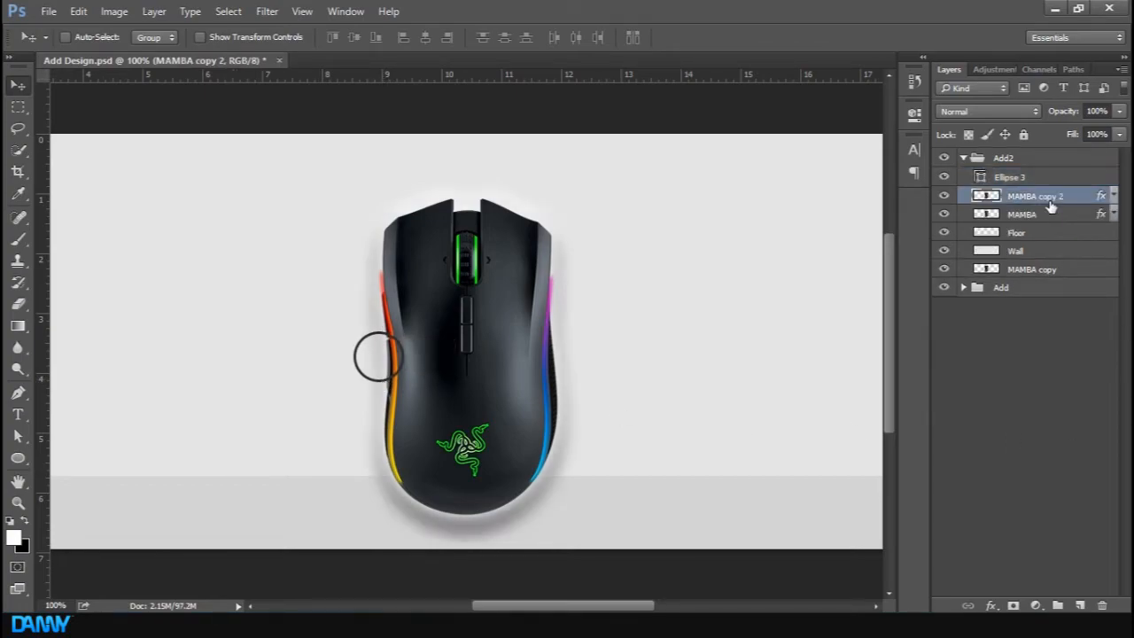
key("ctrl+z")
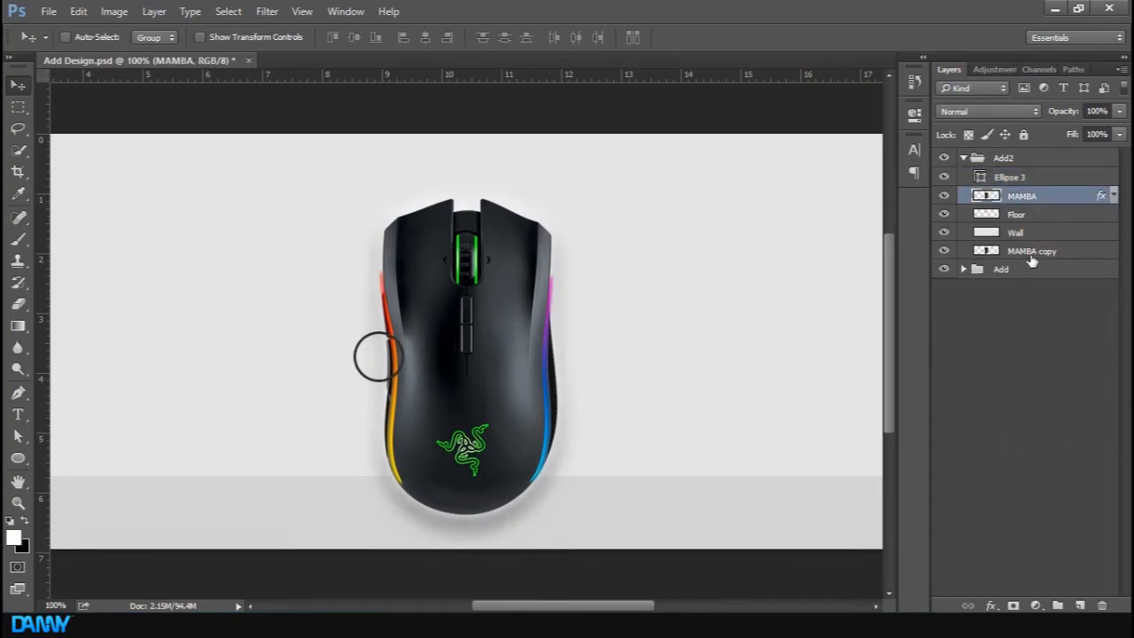
Duplicate the MAMBA copy layer and move the duplicate to the top of the Add2 group
left_click(1030, 255)
key("ctrl+j")
left_click_drag(1035, 256, 1053, 180)
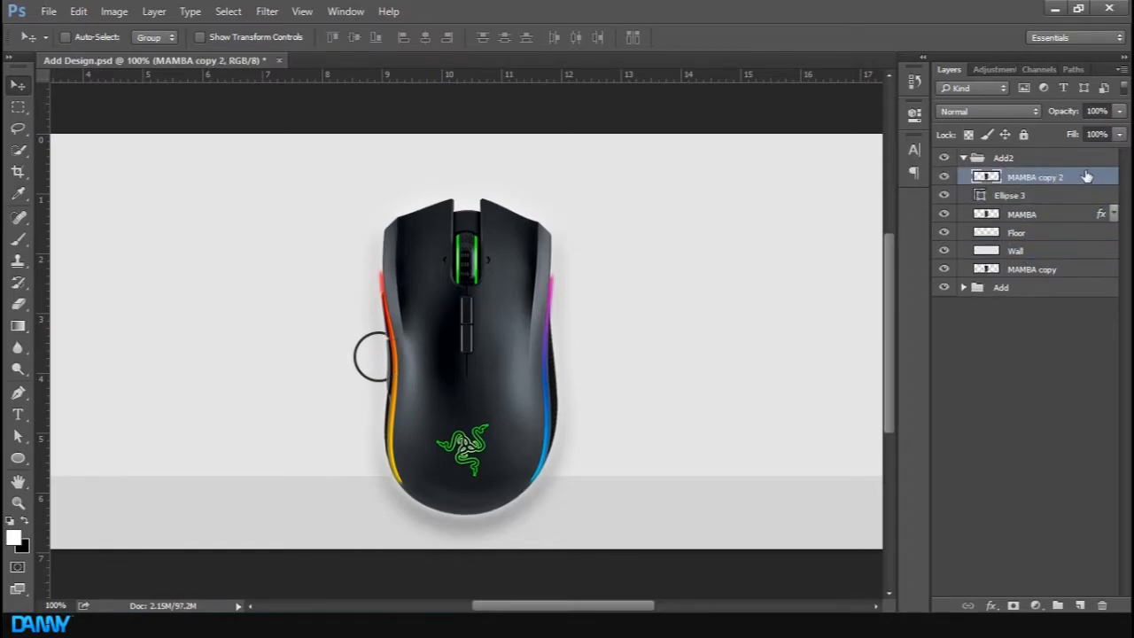
left_click(1055, 196)
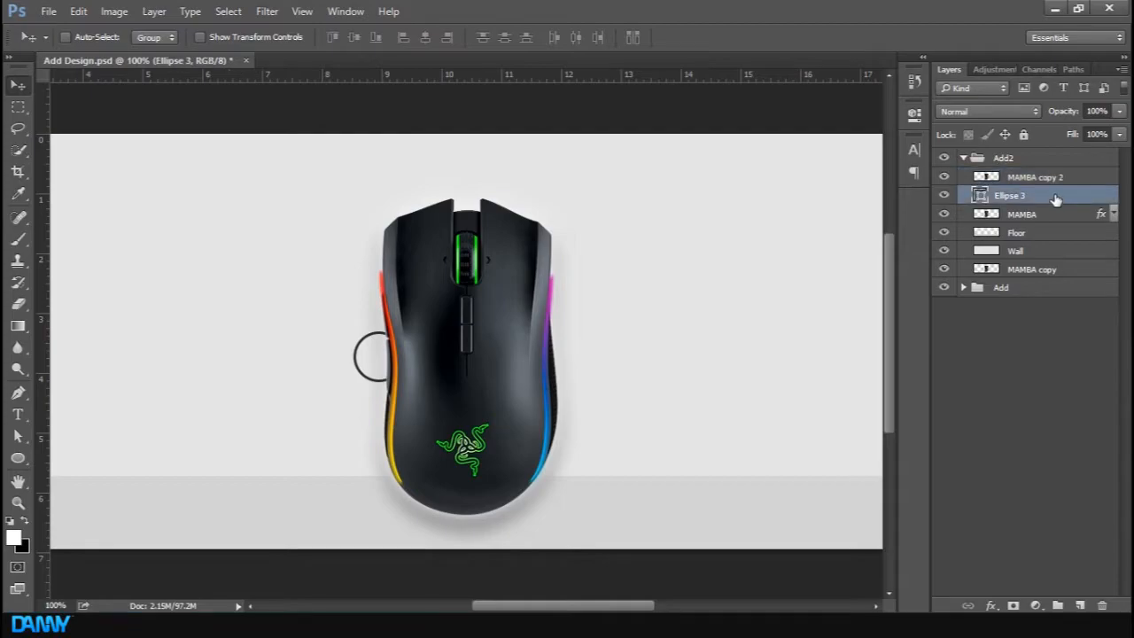
right_click(1070, 180)
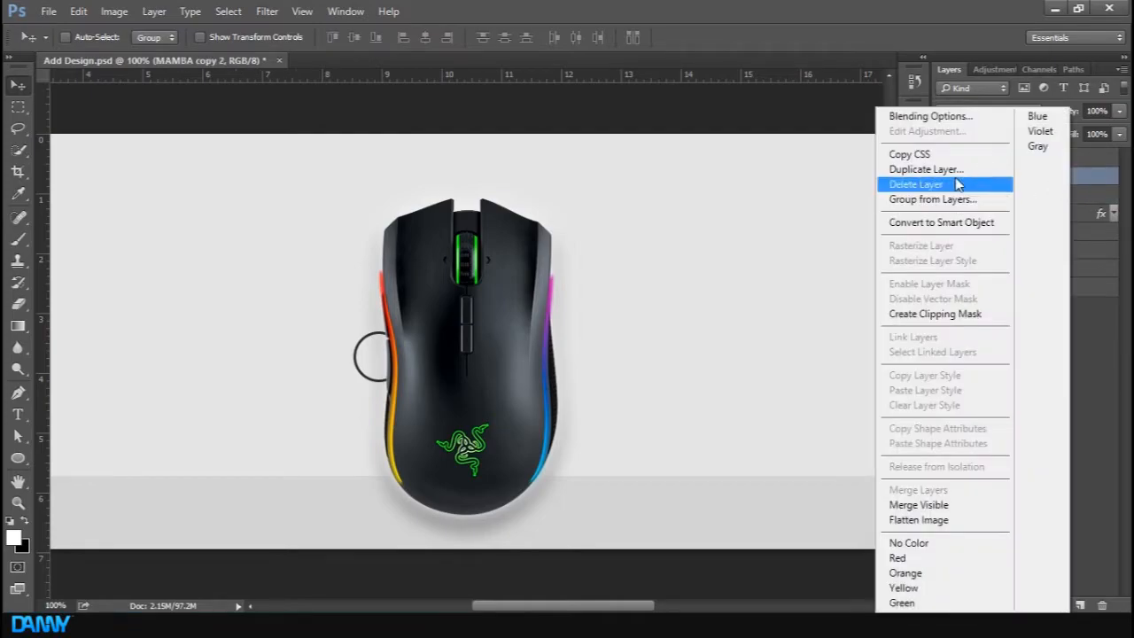
left_click(1087, 316)
Try adding a Color Overlay to the circle layer, then cancel the layer style
left_click(1040, 197)
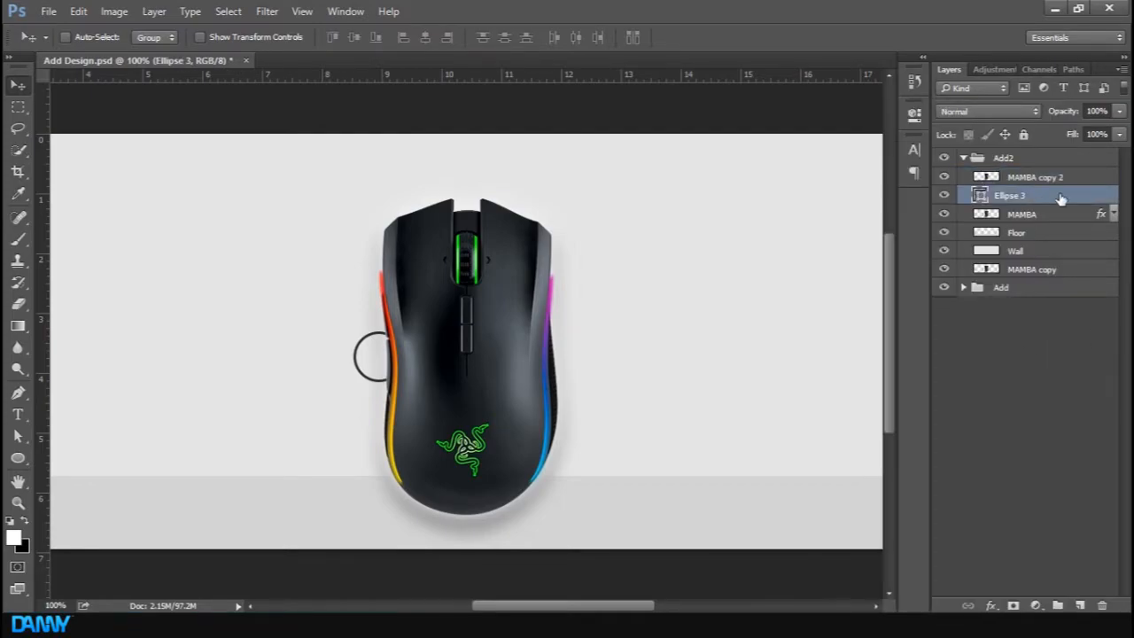
double_click(1060, 198)
left_click(802, 231)
double_click(1042, 200)
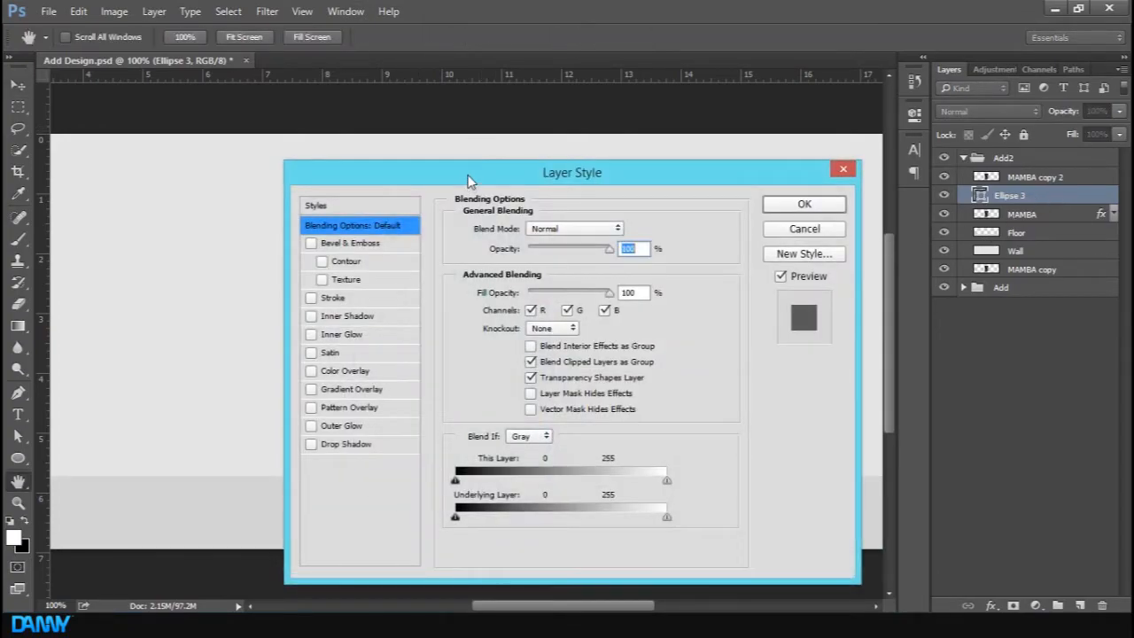
left_click_drag(469, 180, 784, 179)
left_click(647, 371)
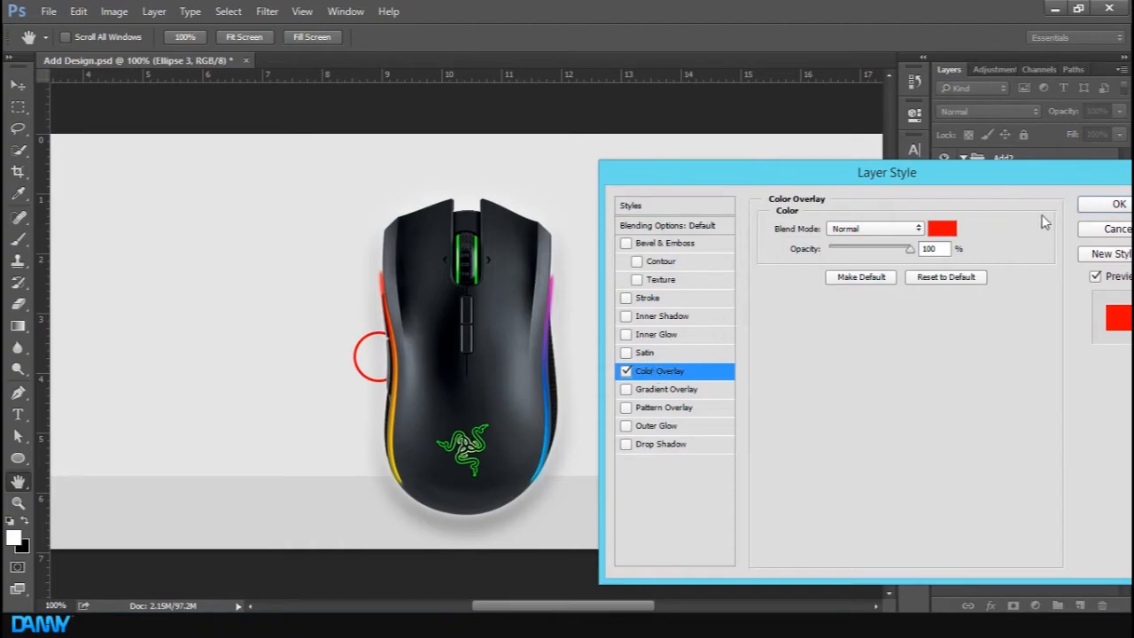
left_click(1108, 229)
Replace the circle layer with a new circle about 59 px wide drawn with the Ellipse tool
key("Delete")
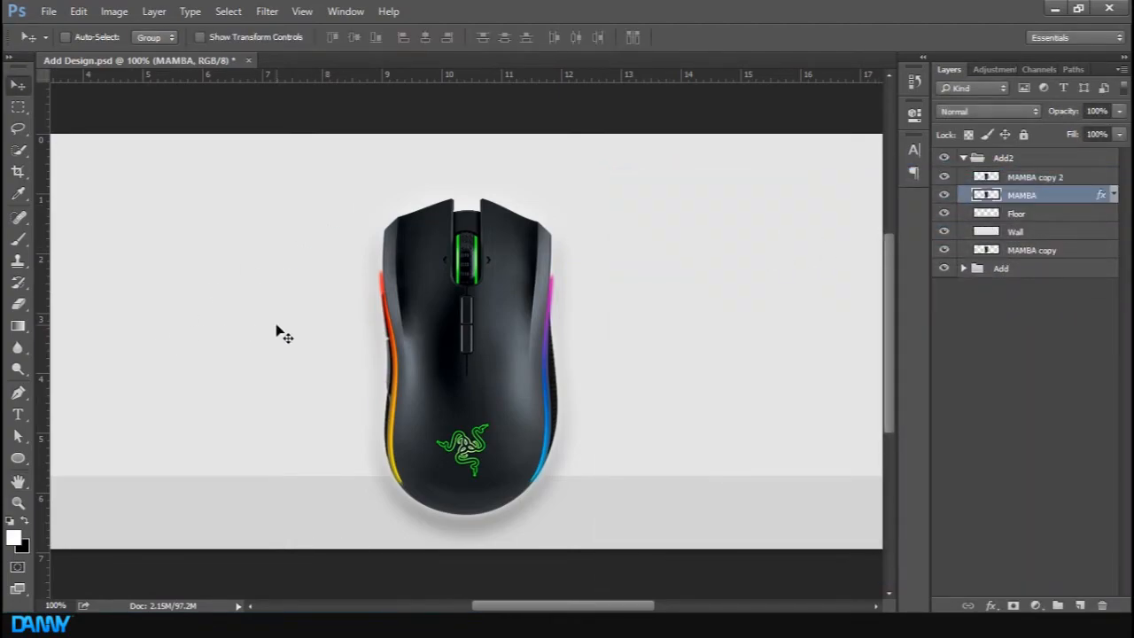
key("u")
left_click_drag(277, 311, 329, 362)
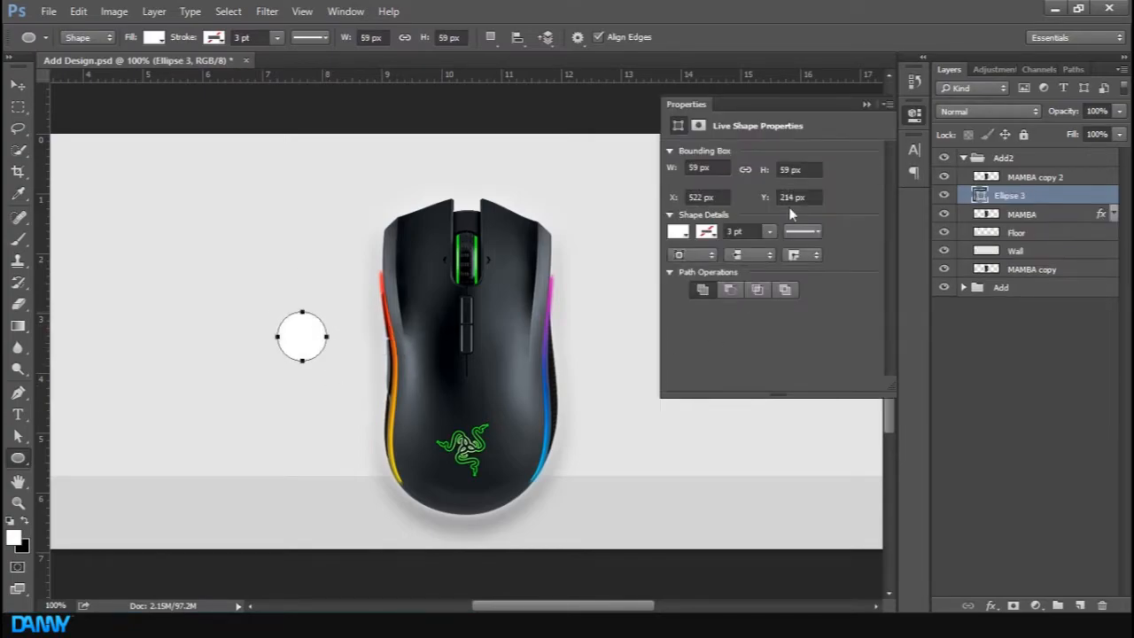
Give the new circle a black 3 pt stroke
left_click(679, 233)
left_click(704, 235)
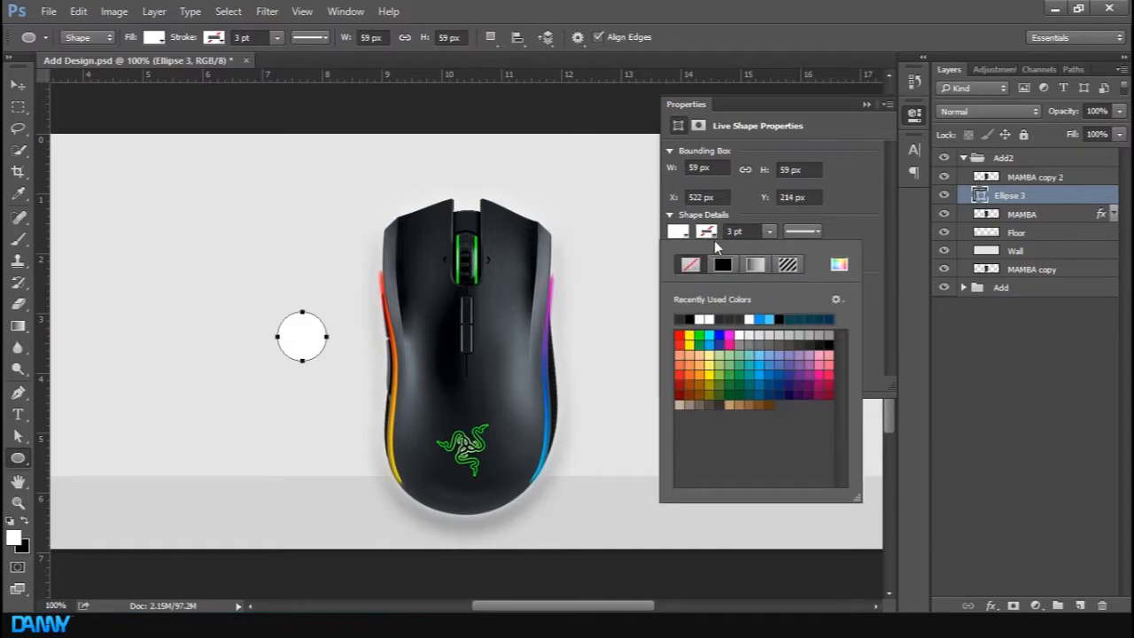
left_click(719, 267)
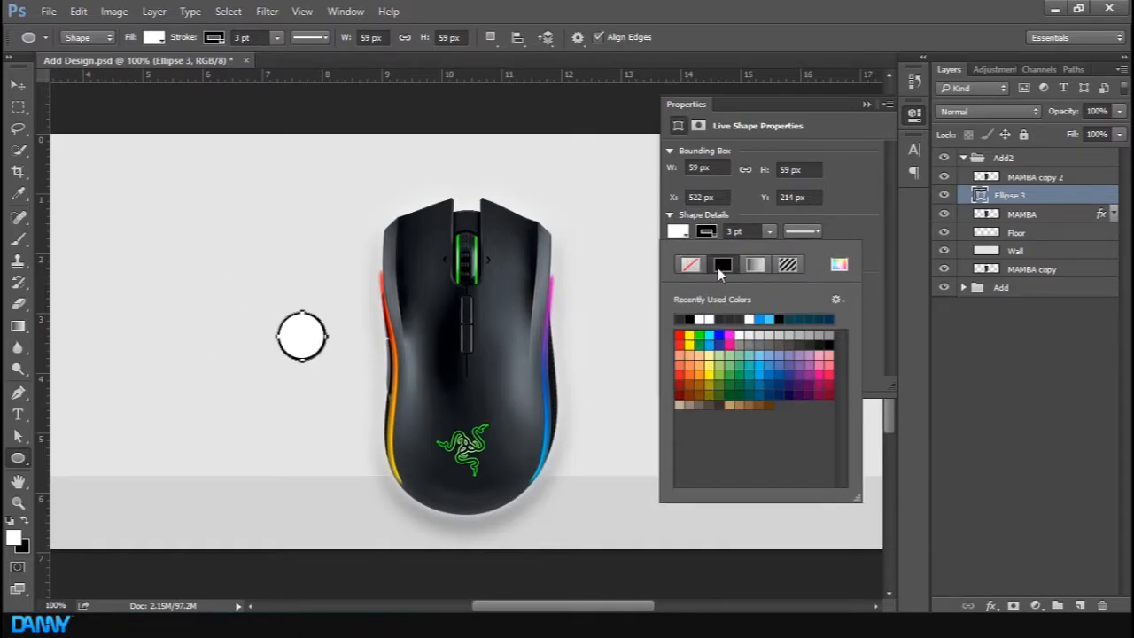
left_click(726, 312)
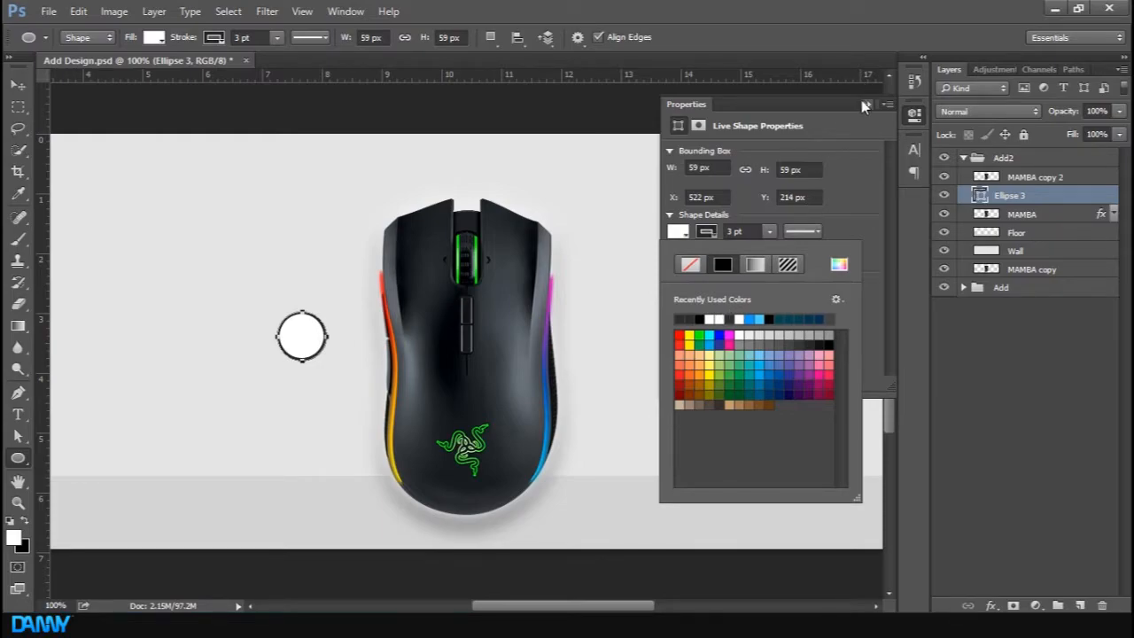
left_click(863, 105)
Position the new circle over the light strip on the mouse's left side
left_click(1026, 306)
key("v")
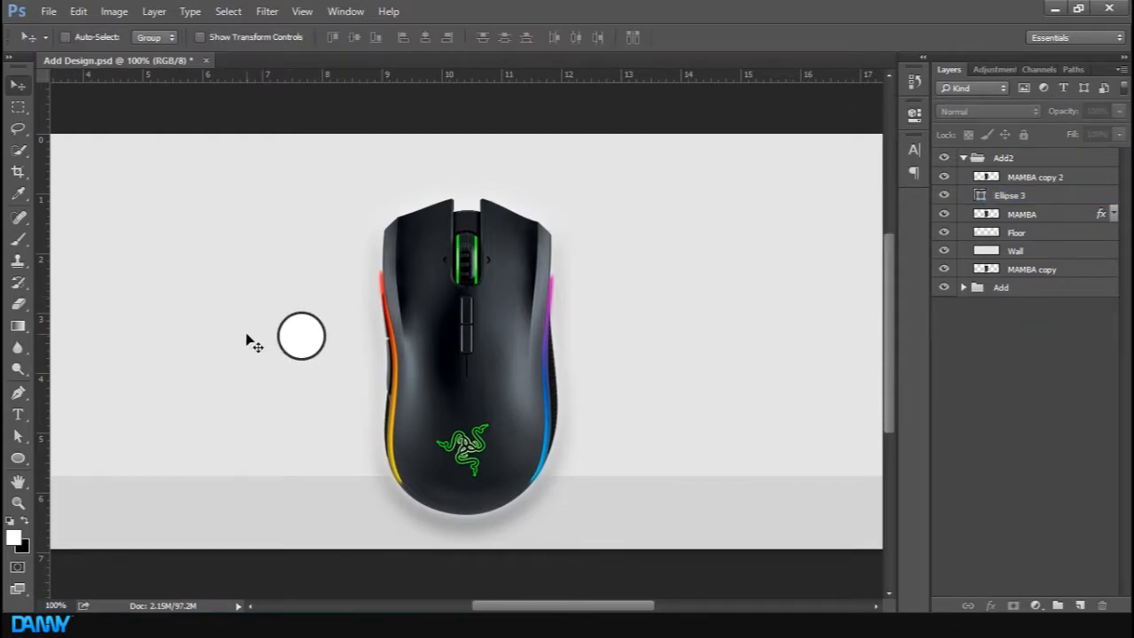
left_click(310, 364)
left_click(588, 242)
left_click(1048, 197)
left_click_drag(345, 386, 431, 390)
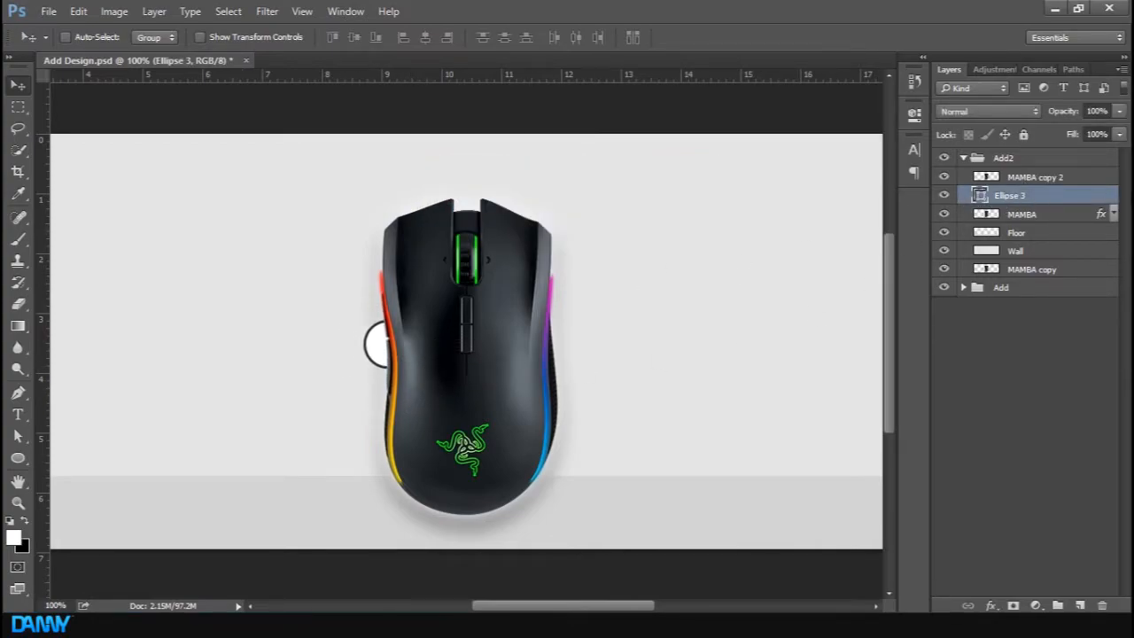
Clip the MAMBA copy 2 layer to the circle layer as a clipping mask
left_click(1100, 182)
right_click(1100, 183)
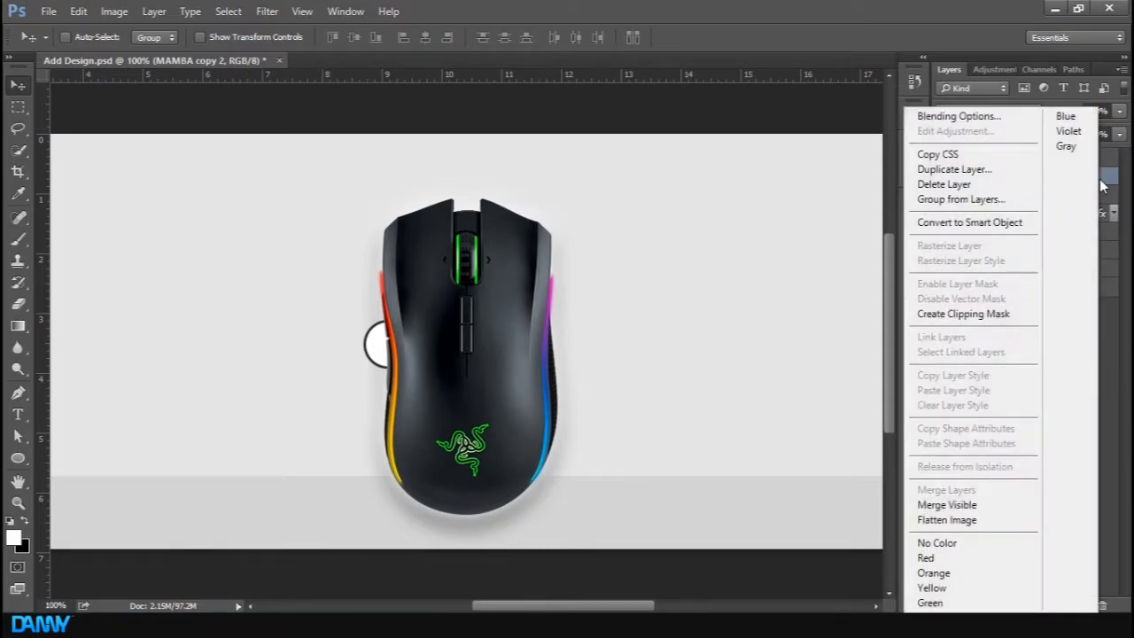
left_click(1006, 315)
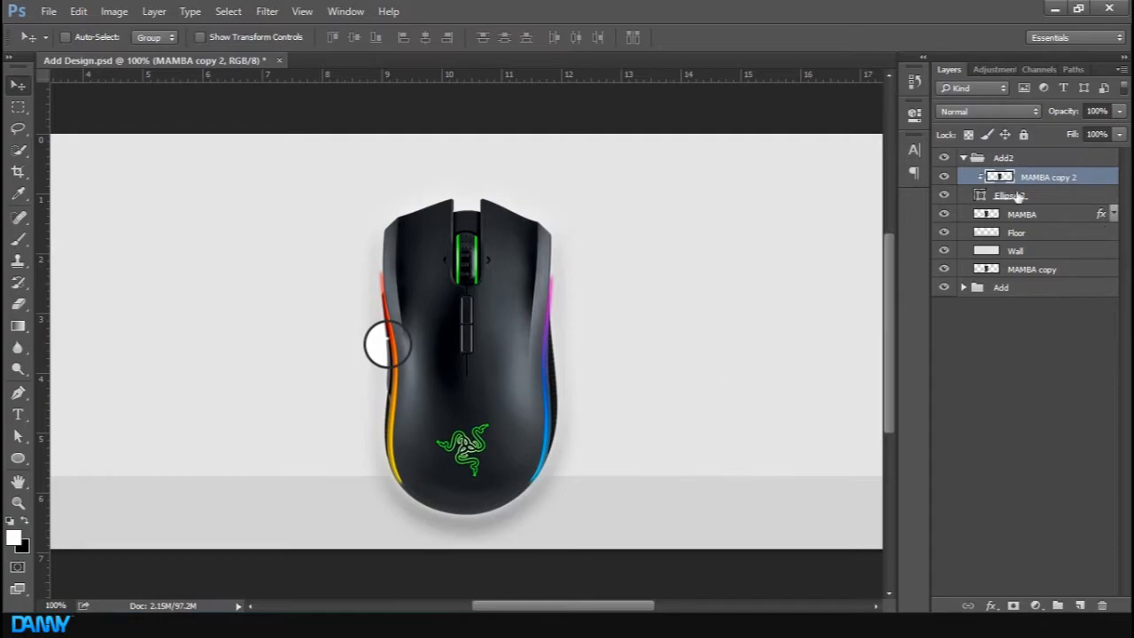
Nudge the circle slightly lower and to the right on the mouse's edge
left_click(1049, 196, "shift")
left_click_drag(430, 412, 432, 416)
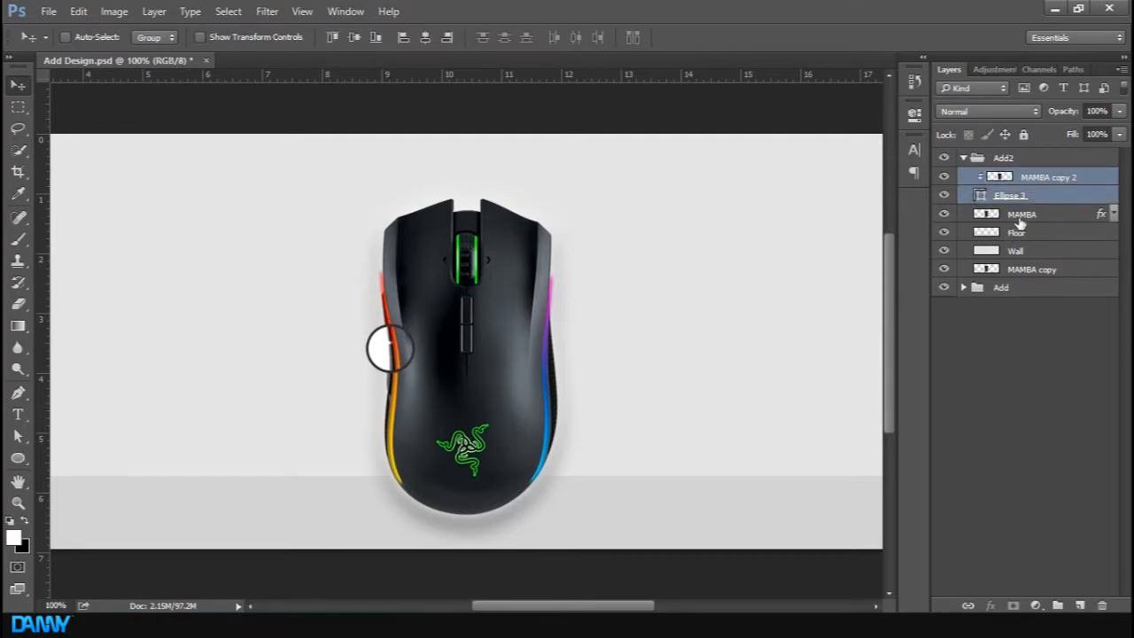
left_click(1057, 184)
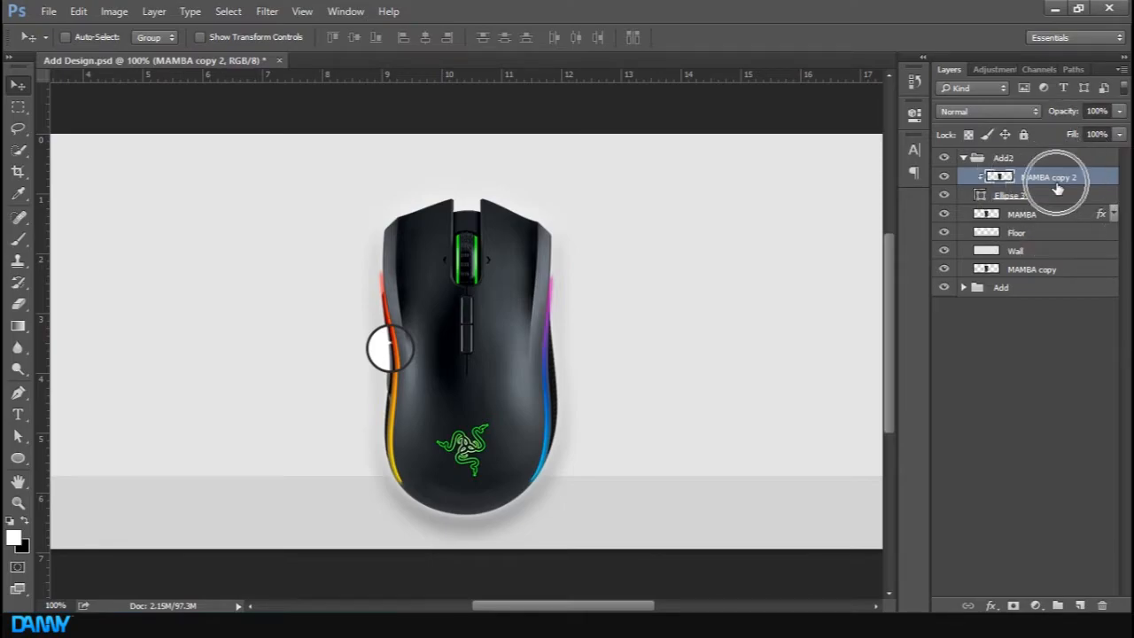
Scale the clipped MAMBA copy 2 to about 242% and reposition it so the circle shows a magnified strip
key("ctrl+t")
left_click_drag(565, 199, 762, 120)
left_click_drag(599, 342, 644, 344)
key("ctrl+minus")
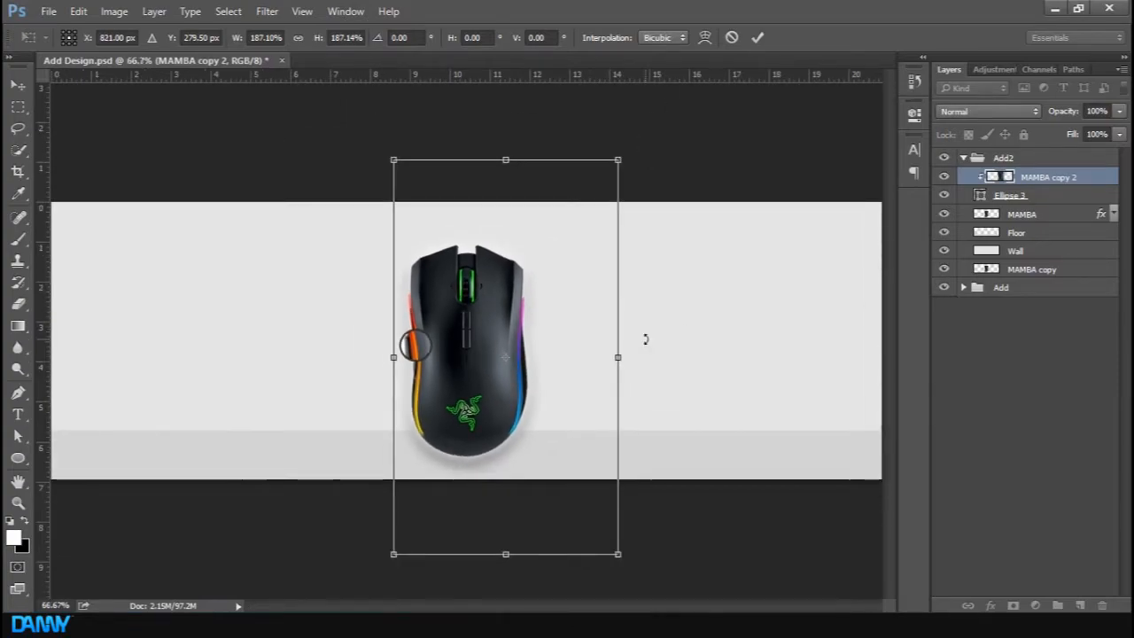
left_click_drag(620, 159, 736, 144)
left_click_drag(597, 310, 633, 302)
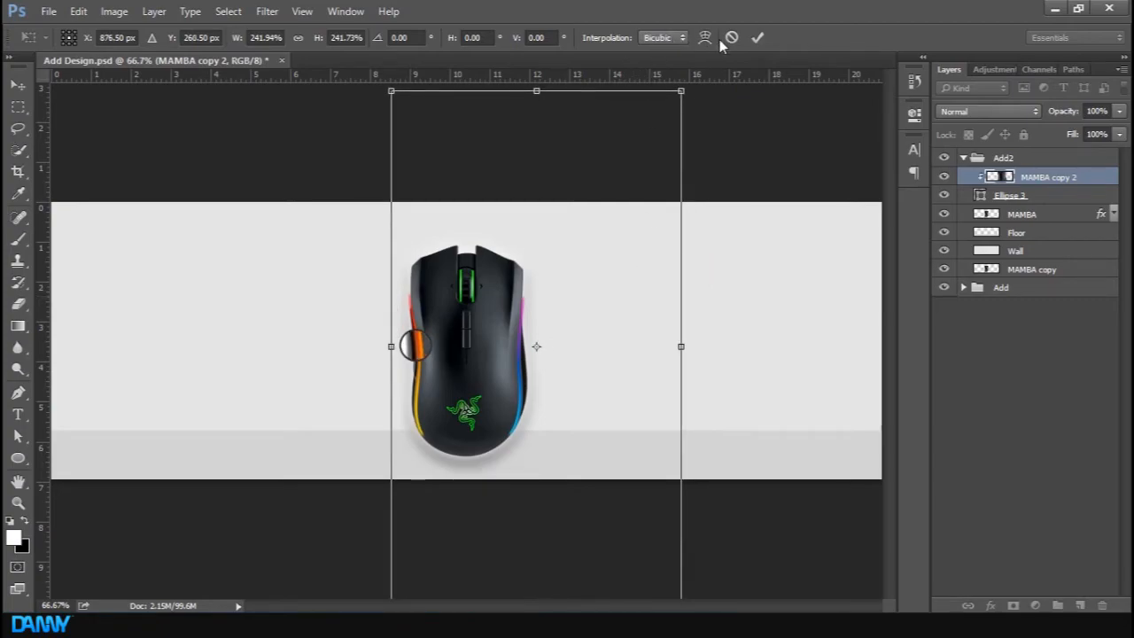
left_click(757, 37)
Draw a thin rectangle about 57 x 5 px to the left of the mouse and give it a dark stroke
key("ctrl+plus")
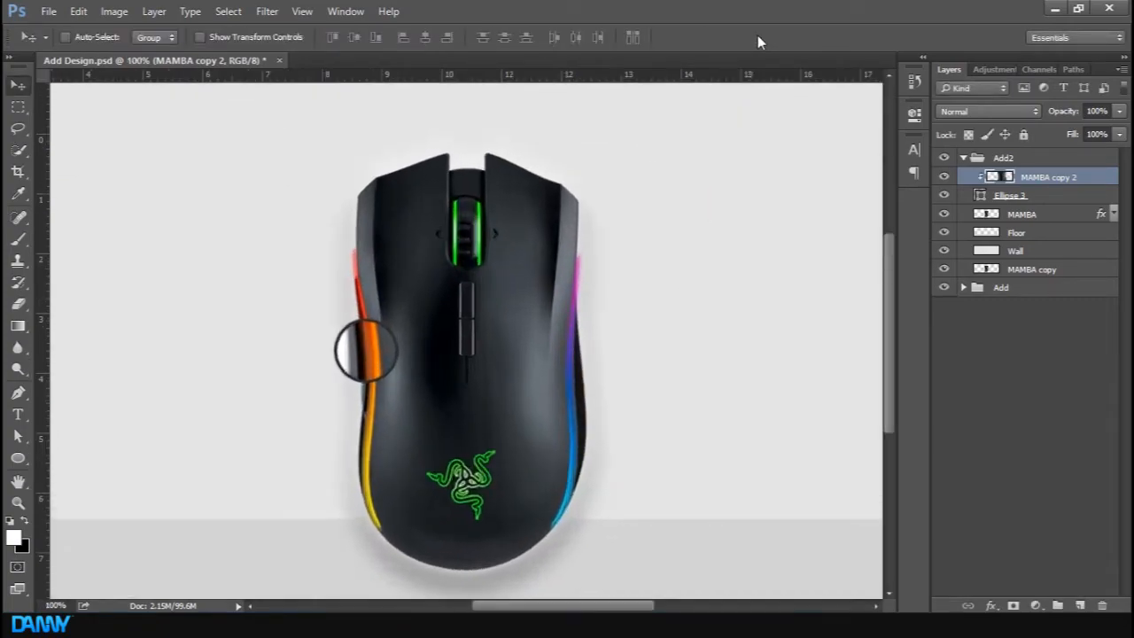
key("ctrl+plus")
key("m")
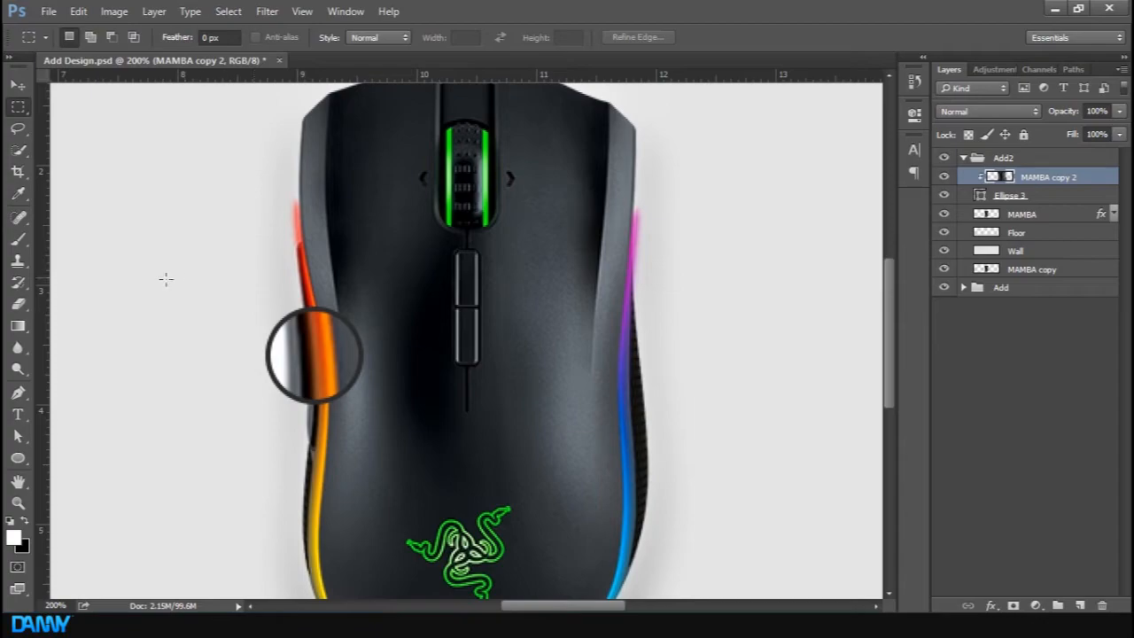
scroll(162, 298, "left", 3)
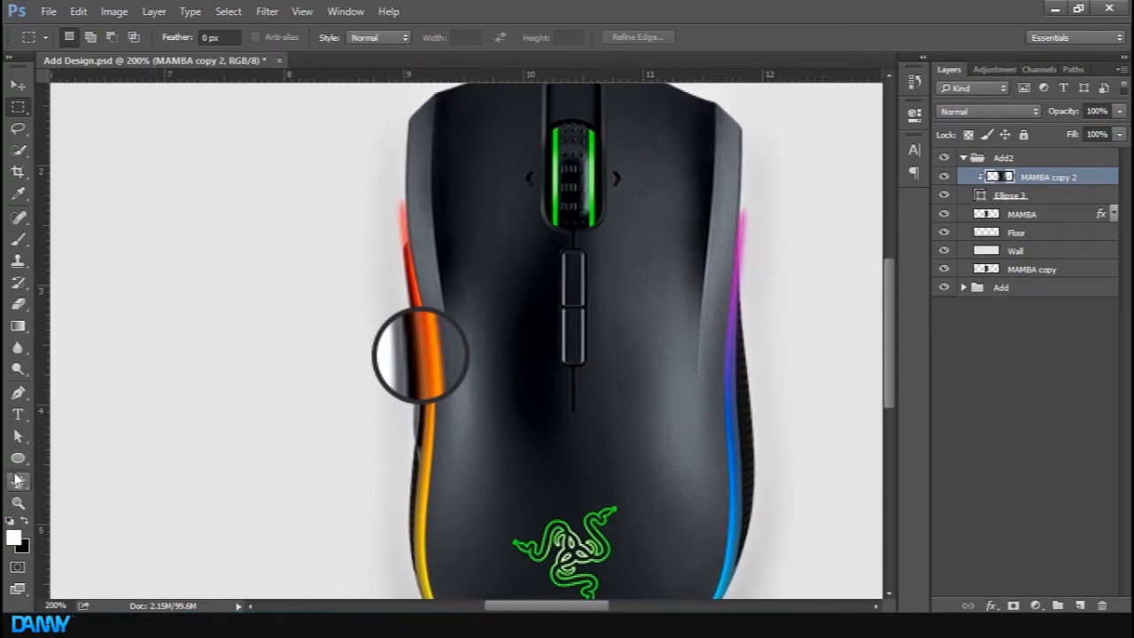
left_click(17, 457)
left_click(93, 455)
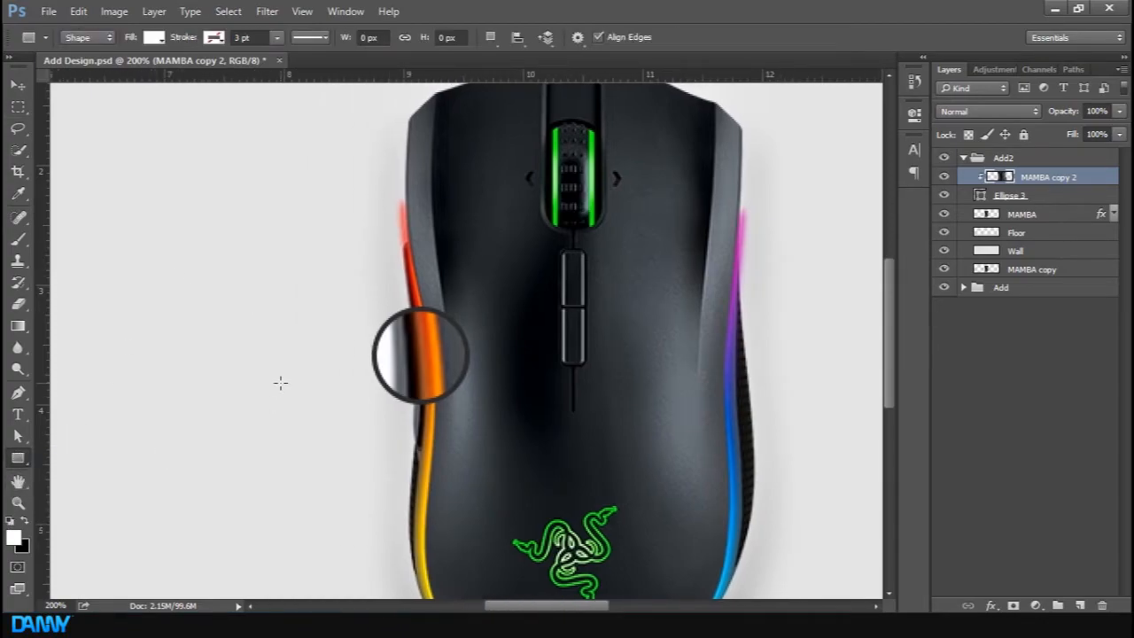
left_click_drag(132, 370, 227, 375)
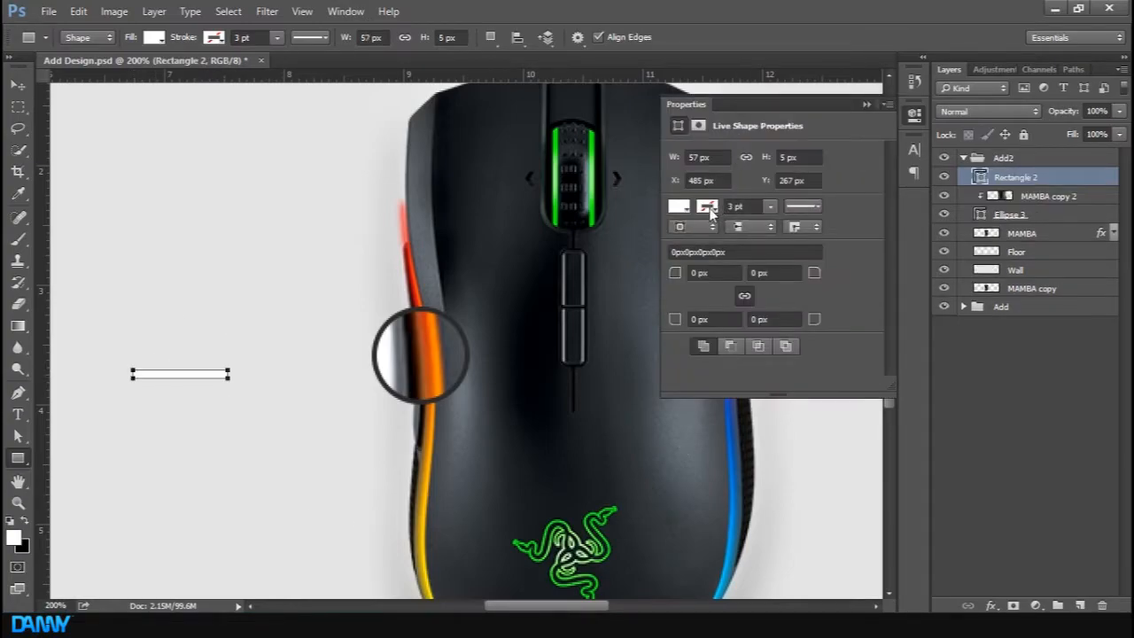
left_click(710, 206)
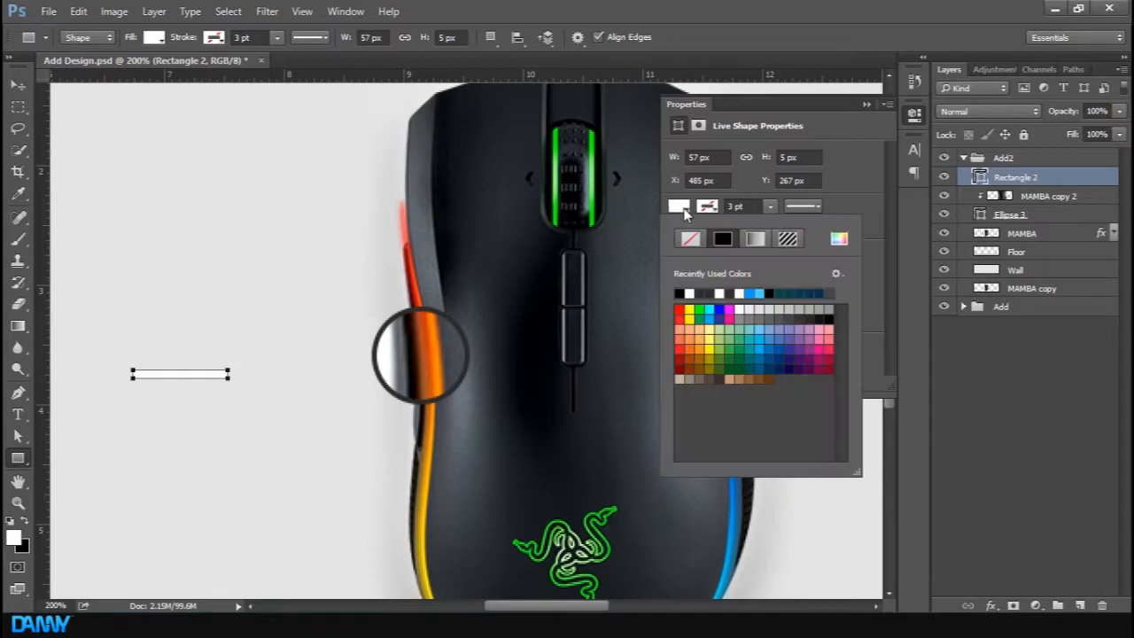
left_click(706, 293)
left_click(864, 104)
left_click(1021, 356)
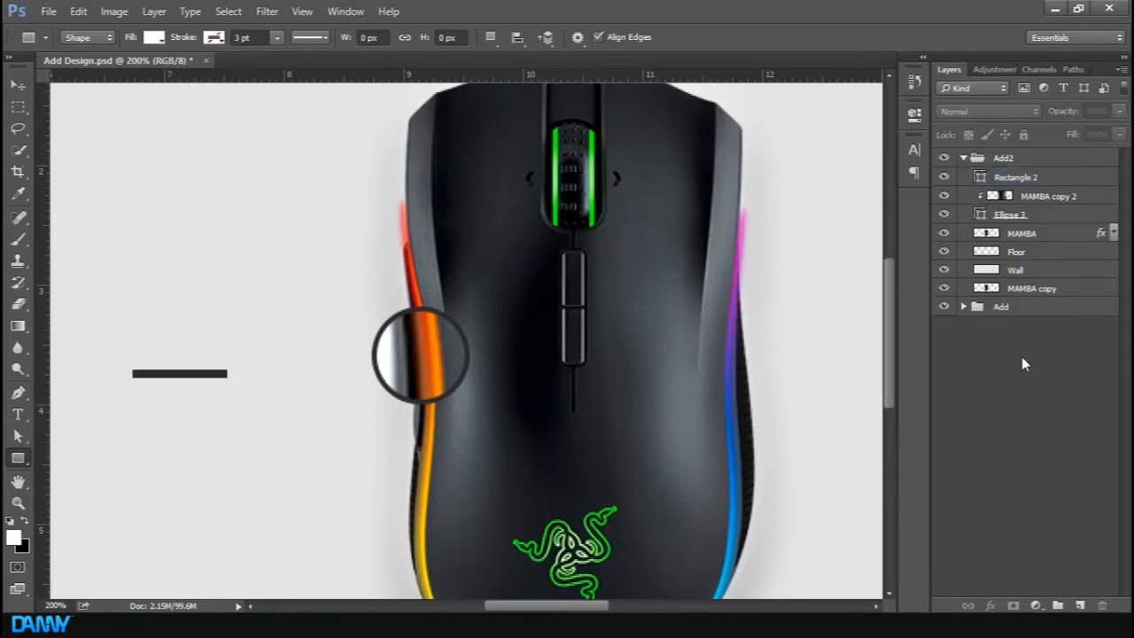
Duplicate the Rectangle 2 layer
left_click(1076, 178)
key("ctrl+j")
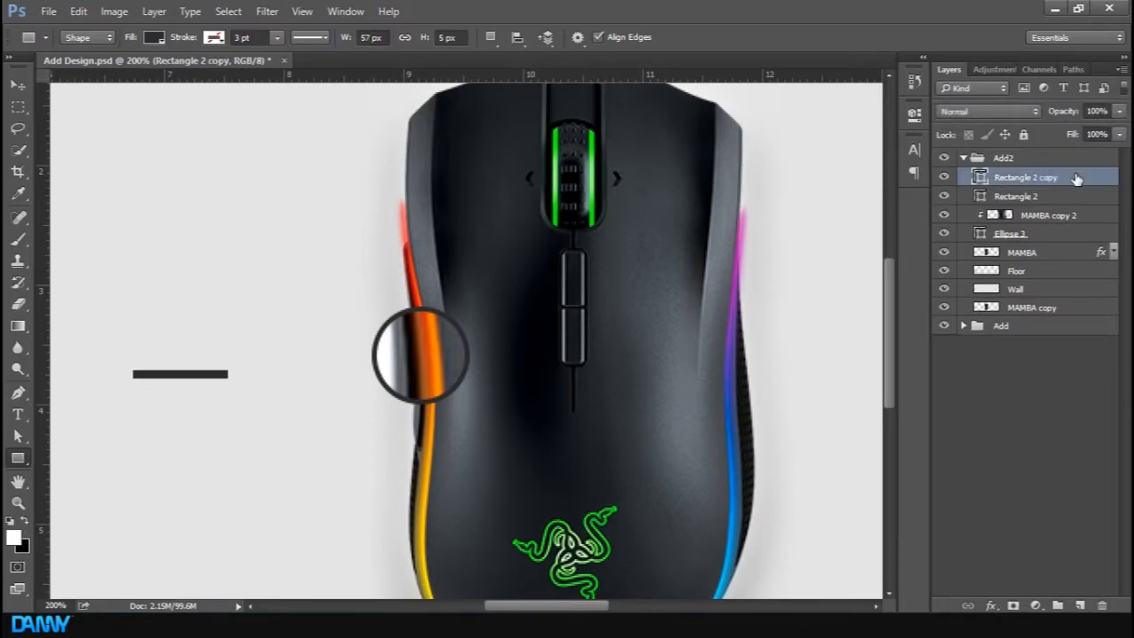
key("ctrl+minus")
key("ctrl+minus")
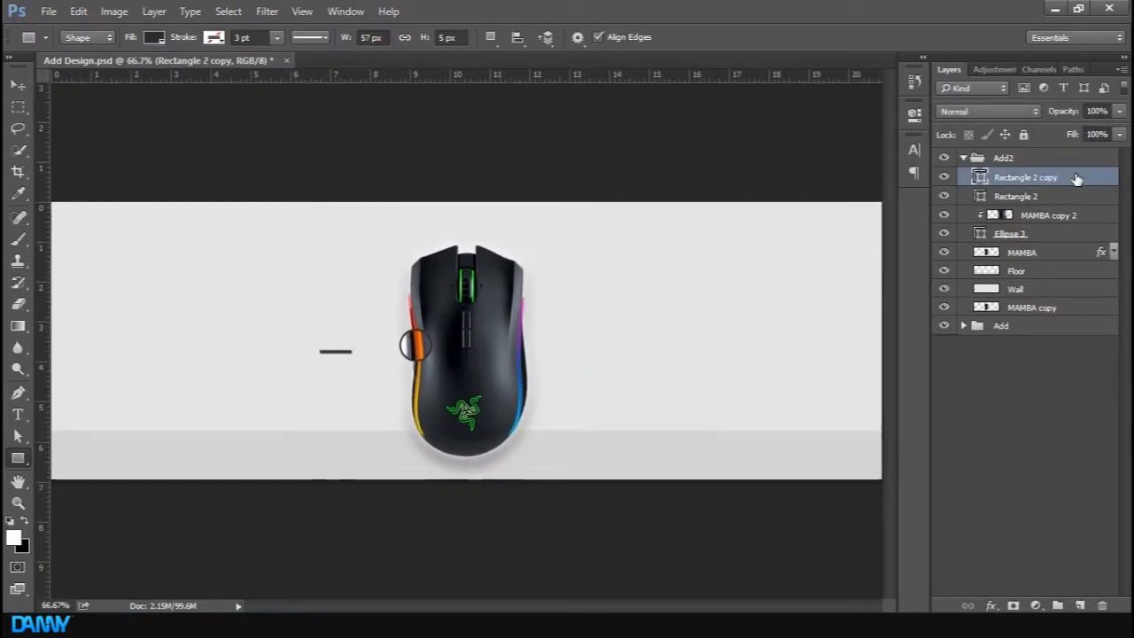
key("ctrl+plus")
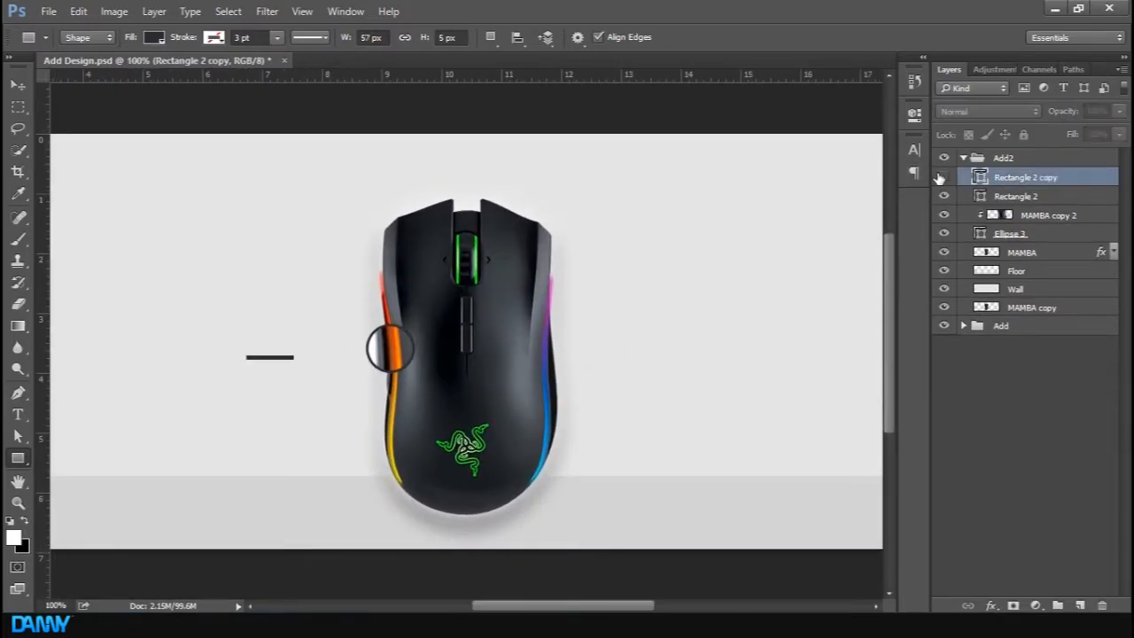
Select both rectangle layers and transform them to a height of 4 px
left_click(1032, 196, "shift")
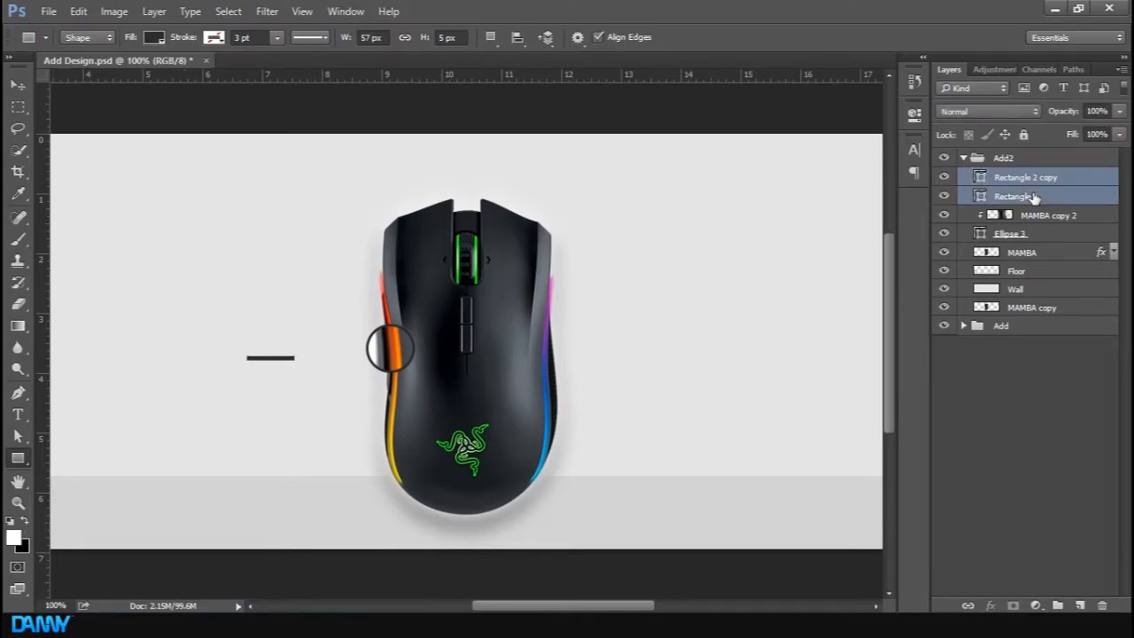
key("ctrl+t")
key("ctrl+plus")
key("ctrl+plus")
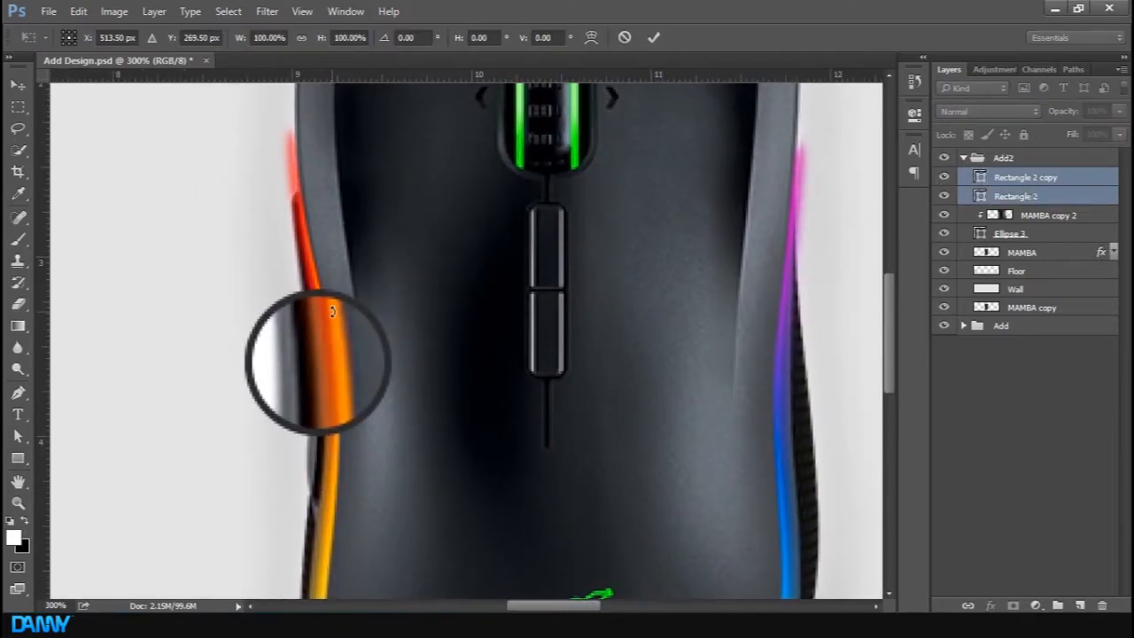
scroll(332, 311, "left", 3)
mouse_move(146, 383)
left_mouse_down()
mouse_move(146, 372)
mouse_move(147, 381)
left_mouse_up()
left_click(651, 40)
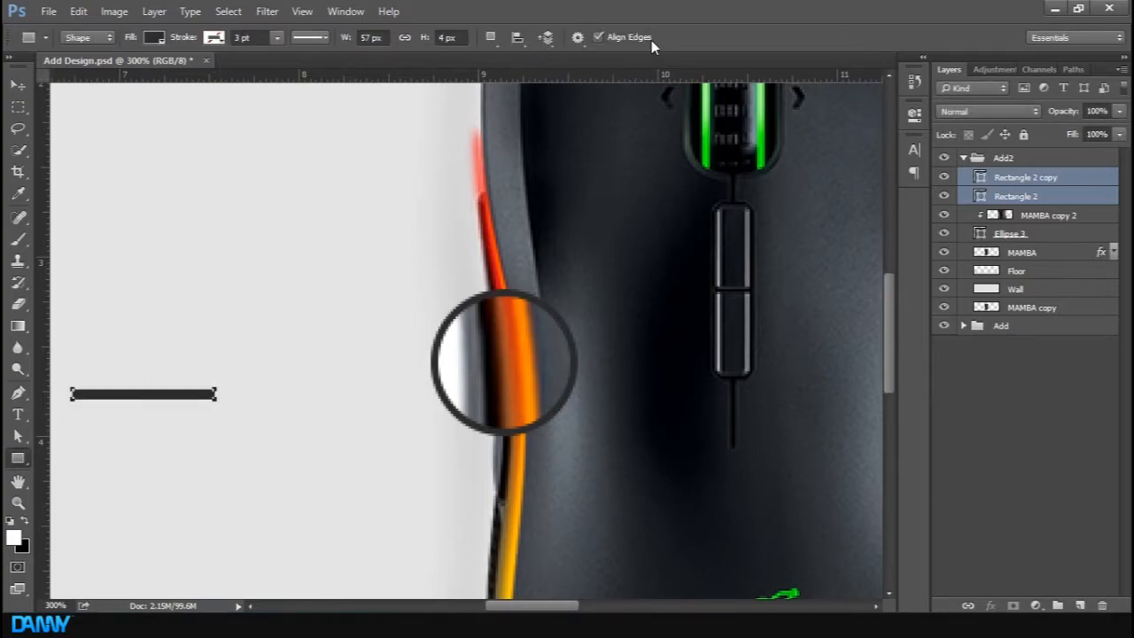
key("ctrl+1")
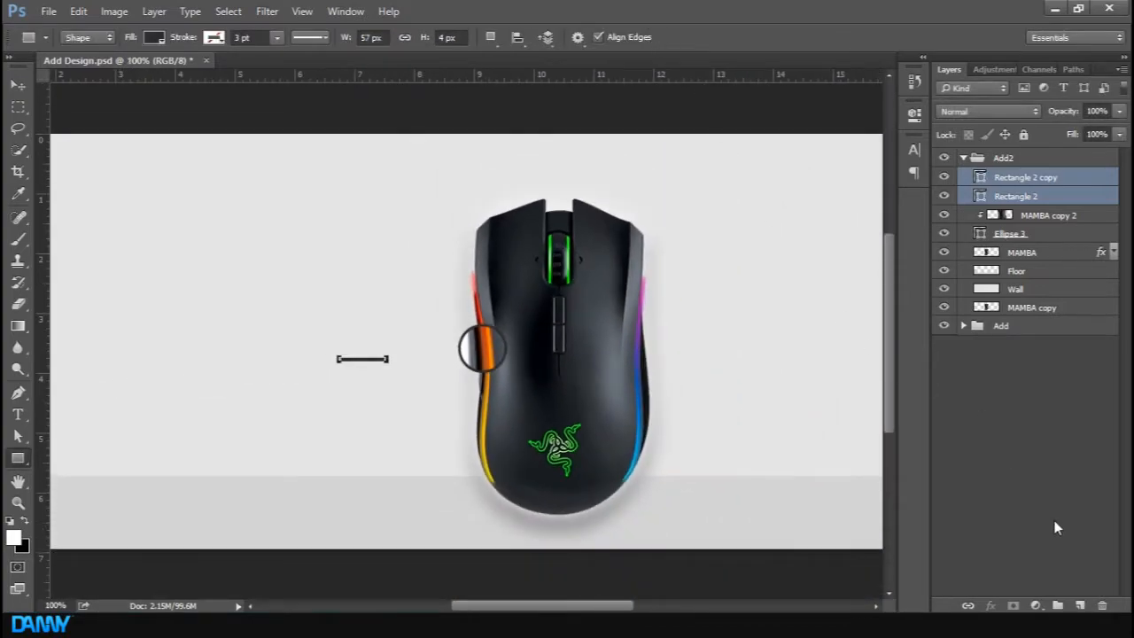
Rotate the Rectangle 2 copy by -30° and accept converting the live shape into a regular path
left_click(1046, 513)
left_click(1063, 178)
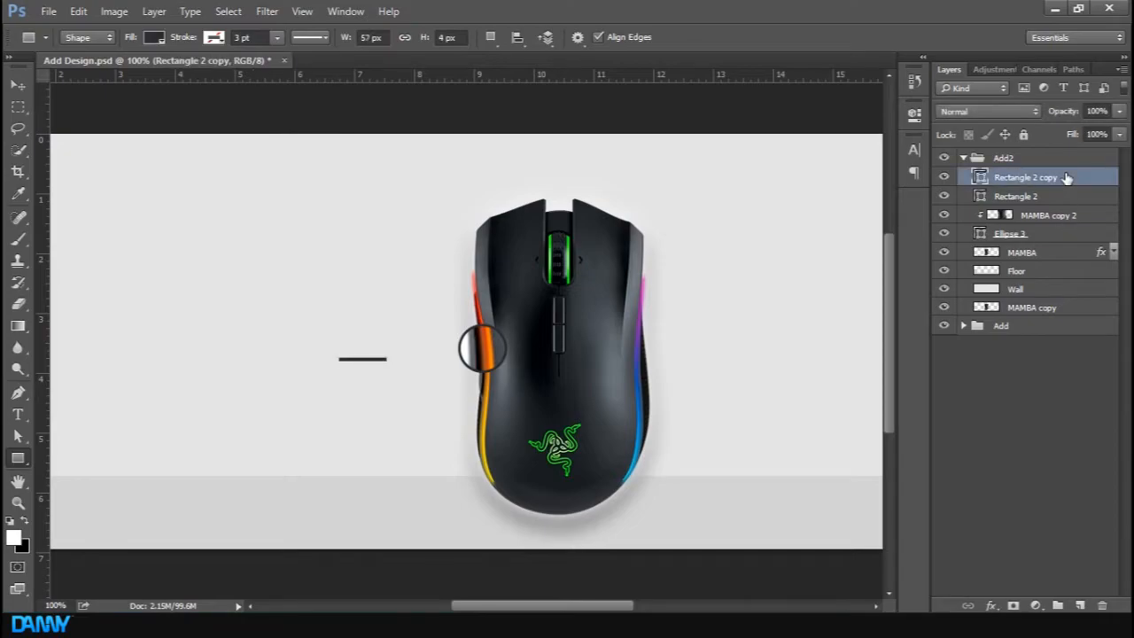
key("ctrl+t")
left_click_drag(378, 293, 382, 284)
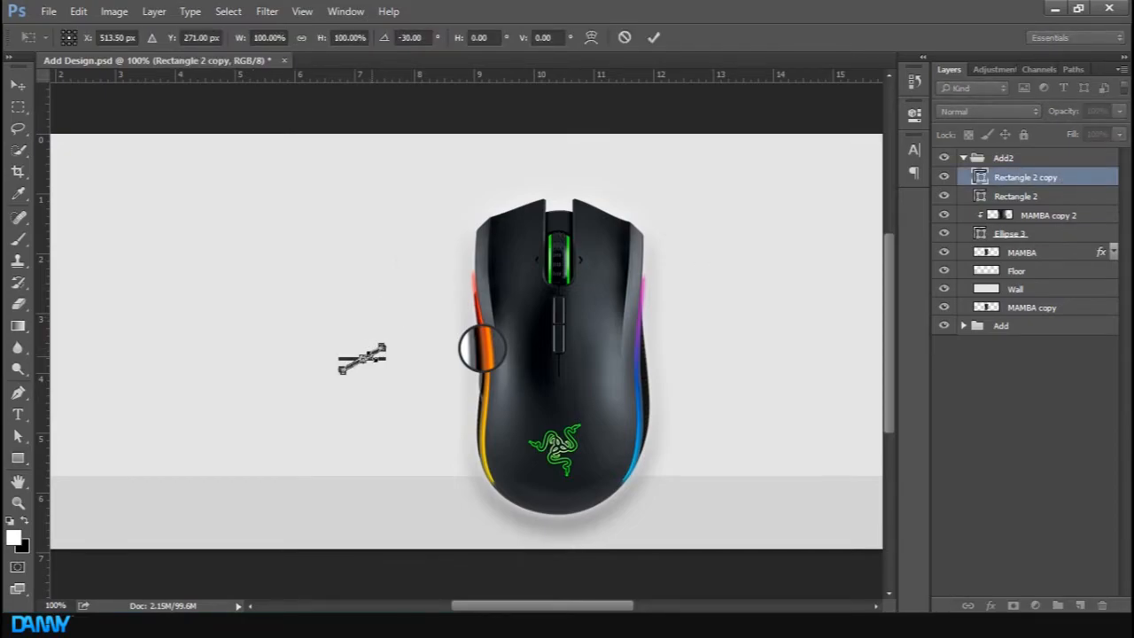
key("Return")
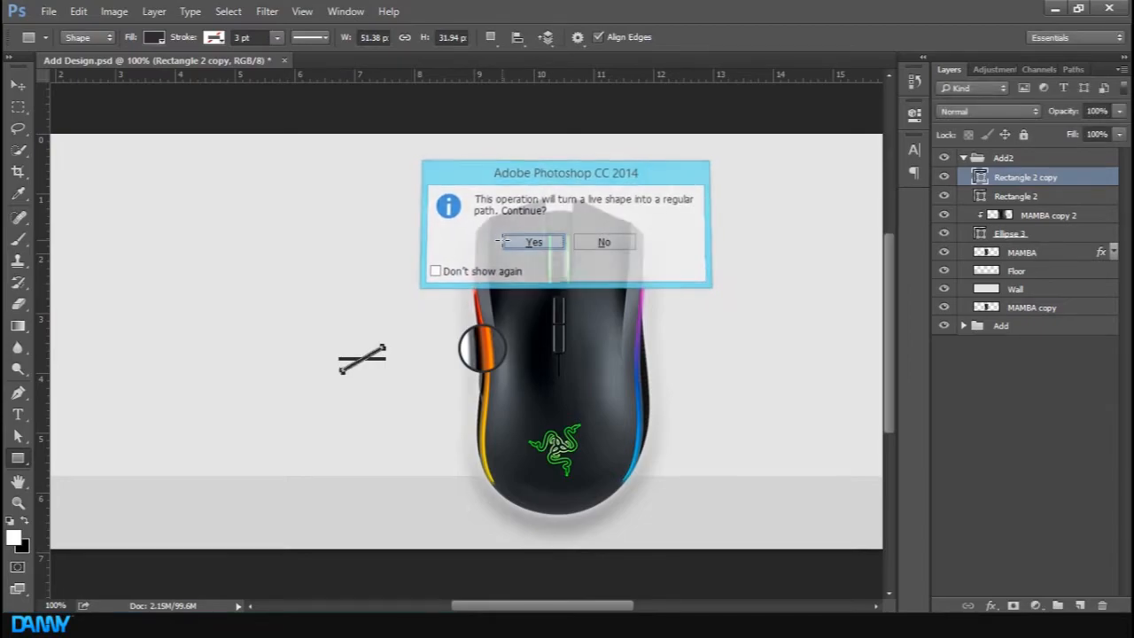
left_click(502, 241)
Move the diagonal line up to the circle's lower-left edge and place its layer below Ellipse 3
key("v")
left_click_drag(358, 385, 434, 388)
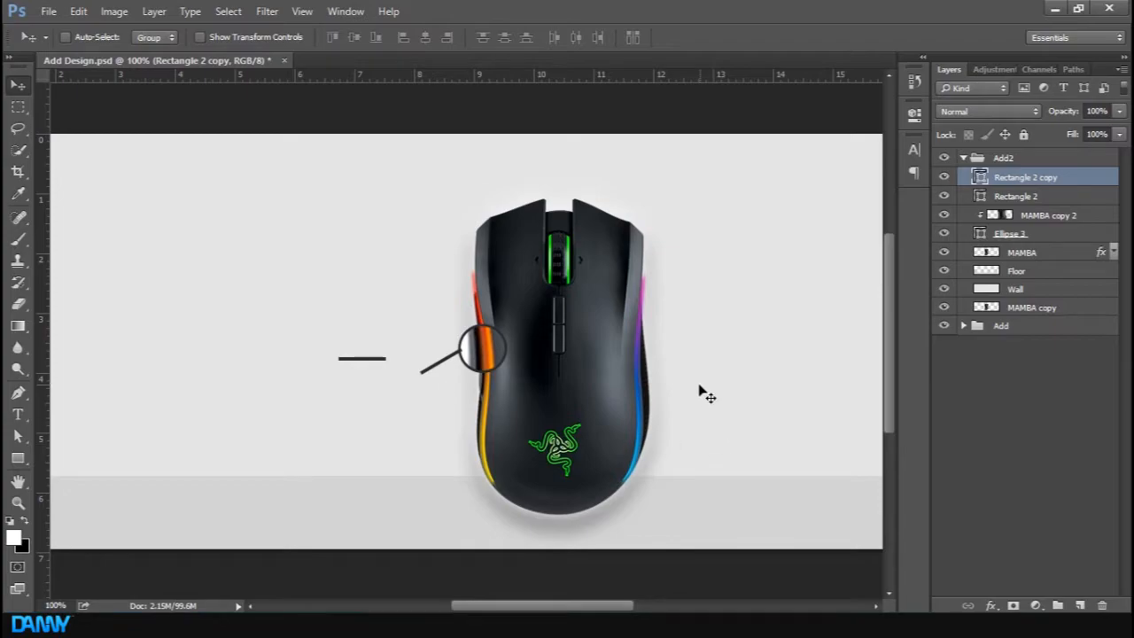
key("ctrl+plus")
left_click_drag(1087, 177, 1072, 245)
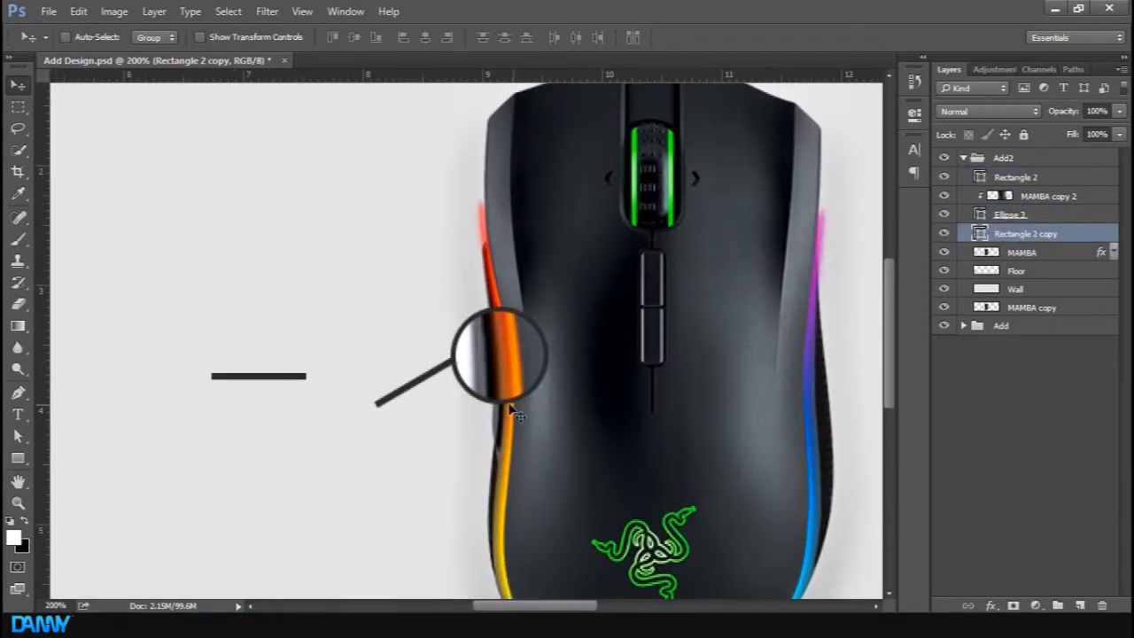
Rotate the diagonal line slightly and shift it so its end meets the circle's edge
key("ctrl+t")
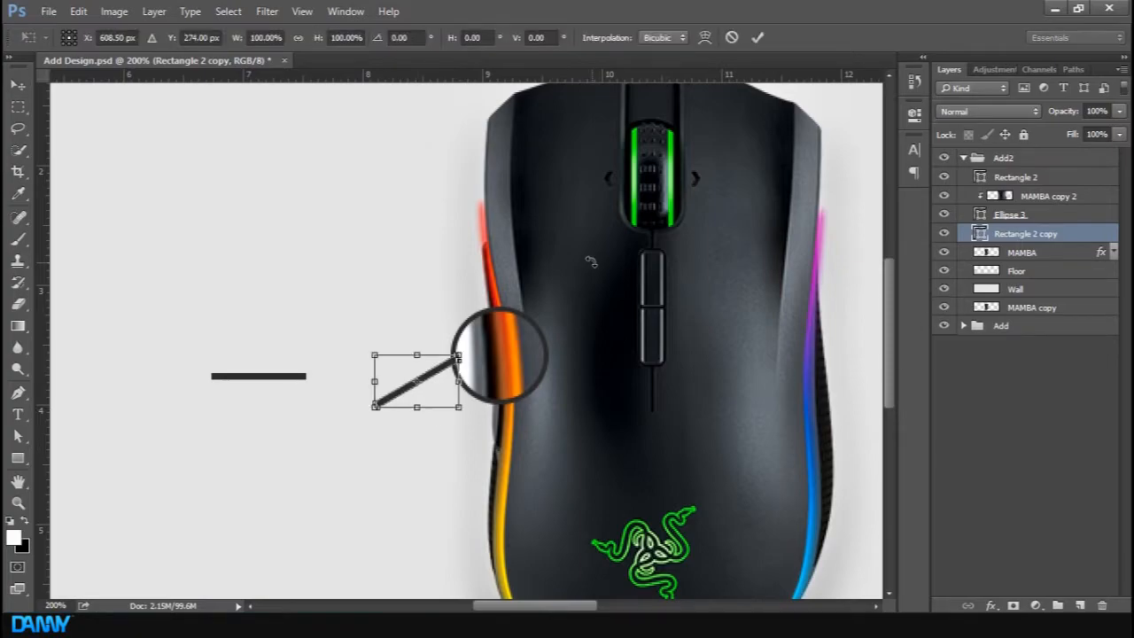
left_click_drag(487, 320, 492, 314)
left_click(757, 37)
left_click_drag(417, 417, 463, 412)
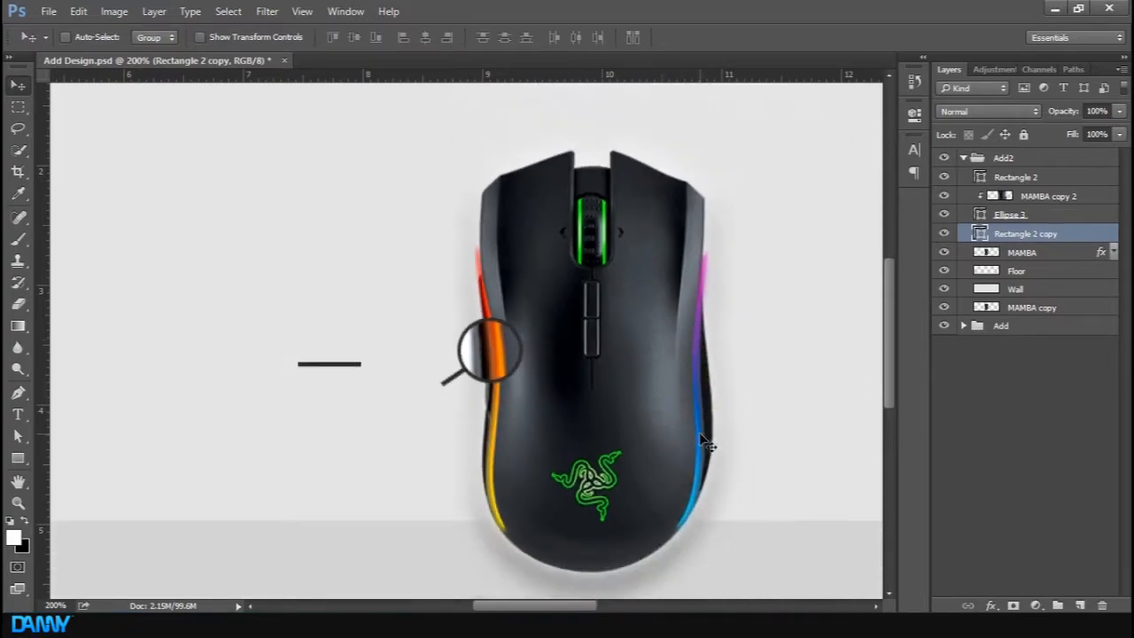
Place Rectangle 2 below Ellipse 3 and move the horizontal line to join the diagonal line's lower end
key("ctrl+minus")
left_click_drag(1074, 183, 1059, 229)
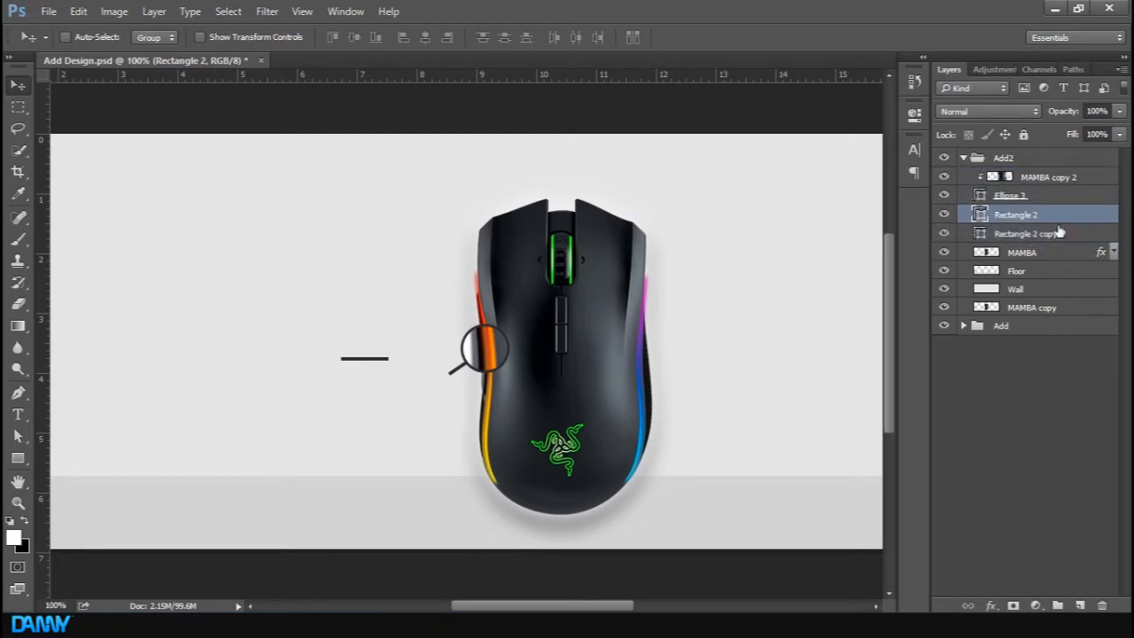
left_click_drag(362, 367, 422, 389)
key("Up")
key("Down")
key("ctrl+plus")
key("ctrl+plus")
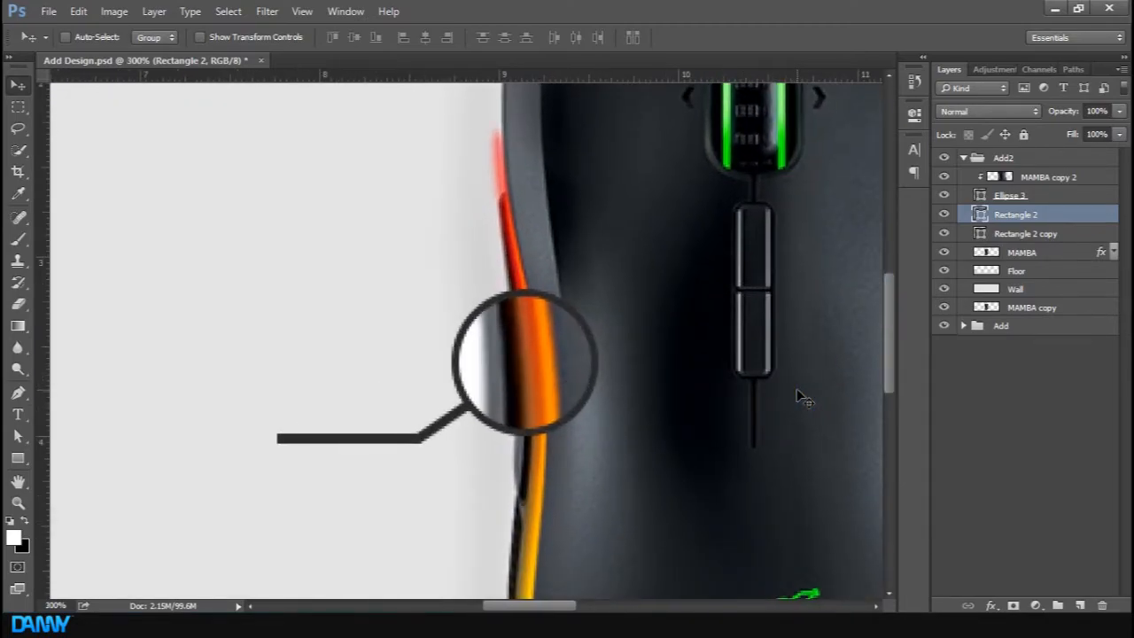
key("ctrl+minus")
key("ctrl+minus")
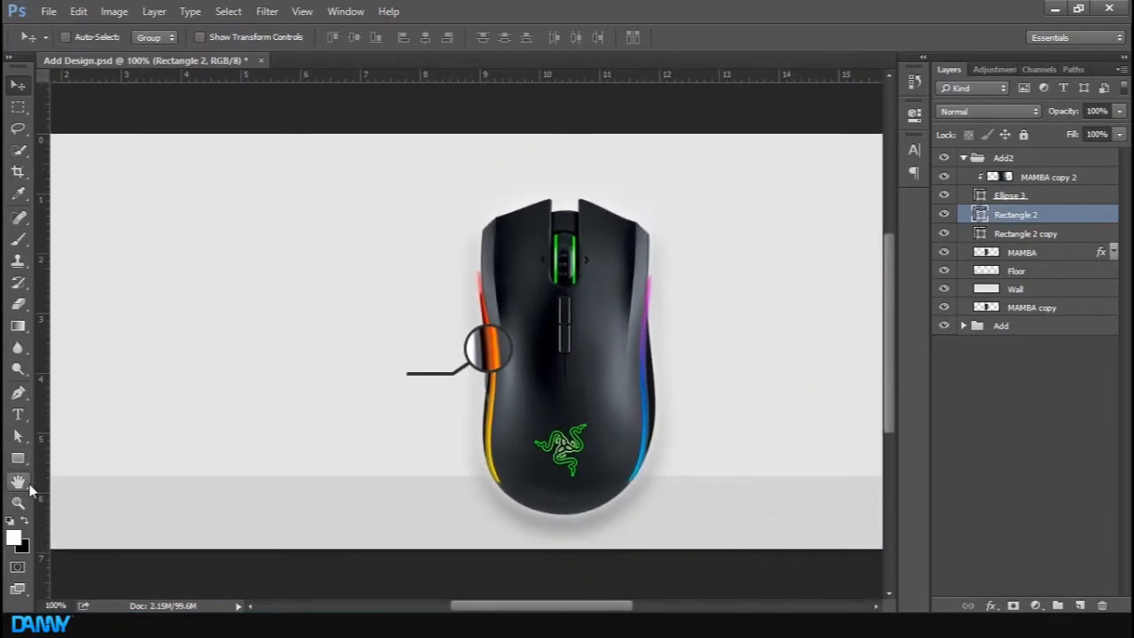
Try to draw a small unfilled circle about 11 px wide at the horizontal line's left end with the Ellipse Tool
right_click(19, 460)
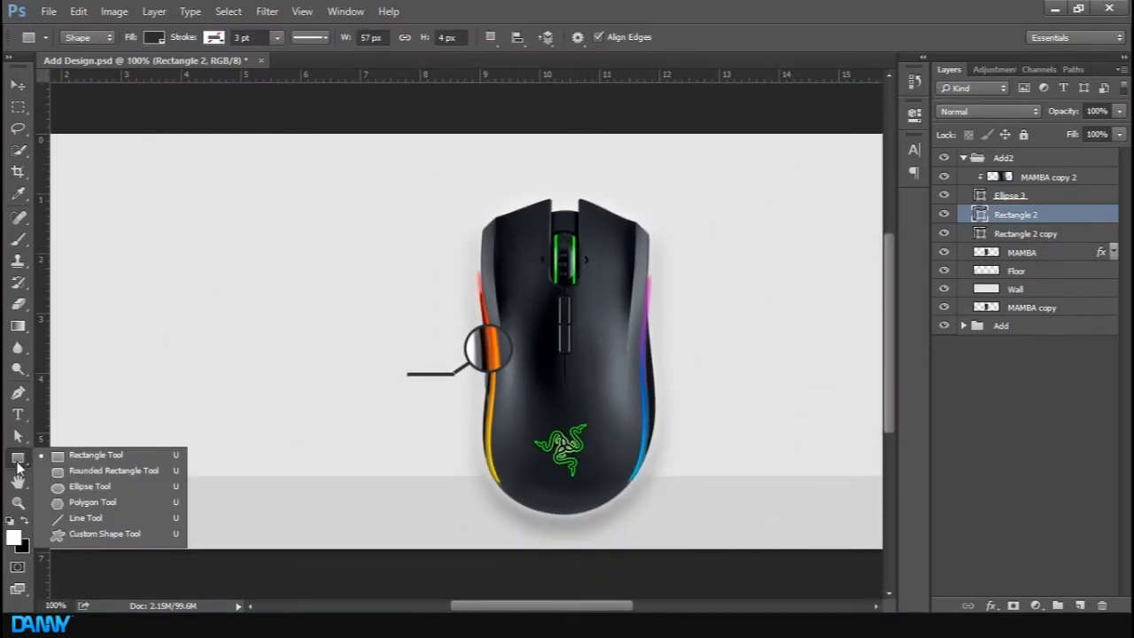
left_click(126, 496)
left_click_drag(350, 352, 363, 361)
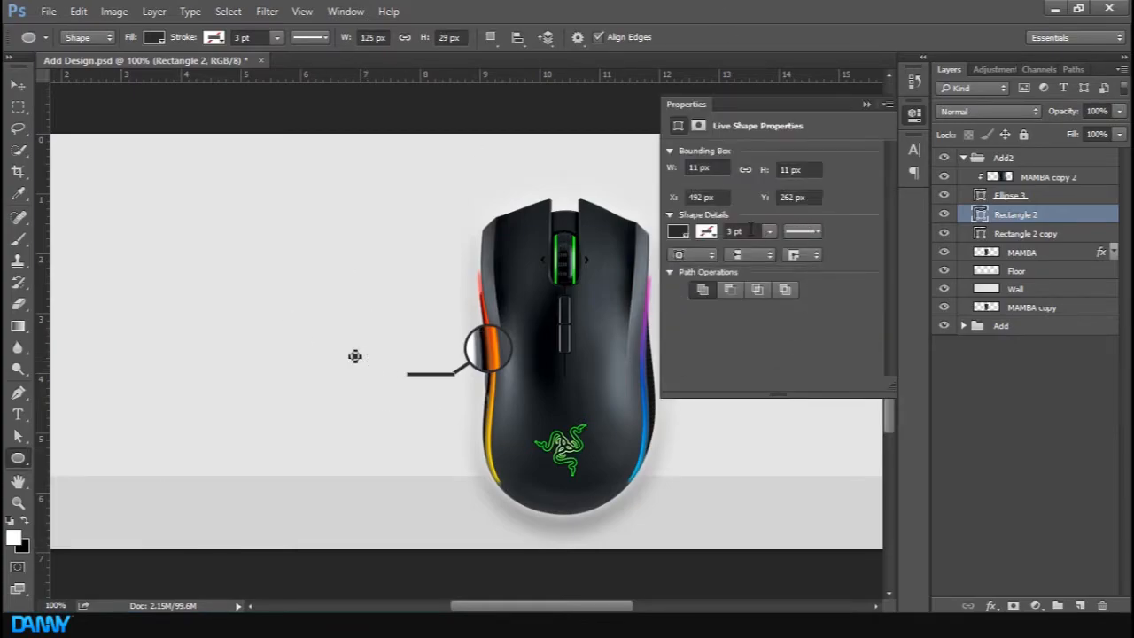
left_click(706, 232)
left_click(721, 266)
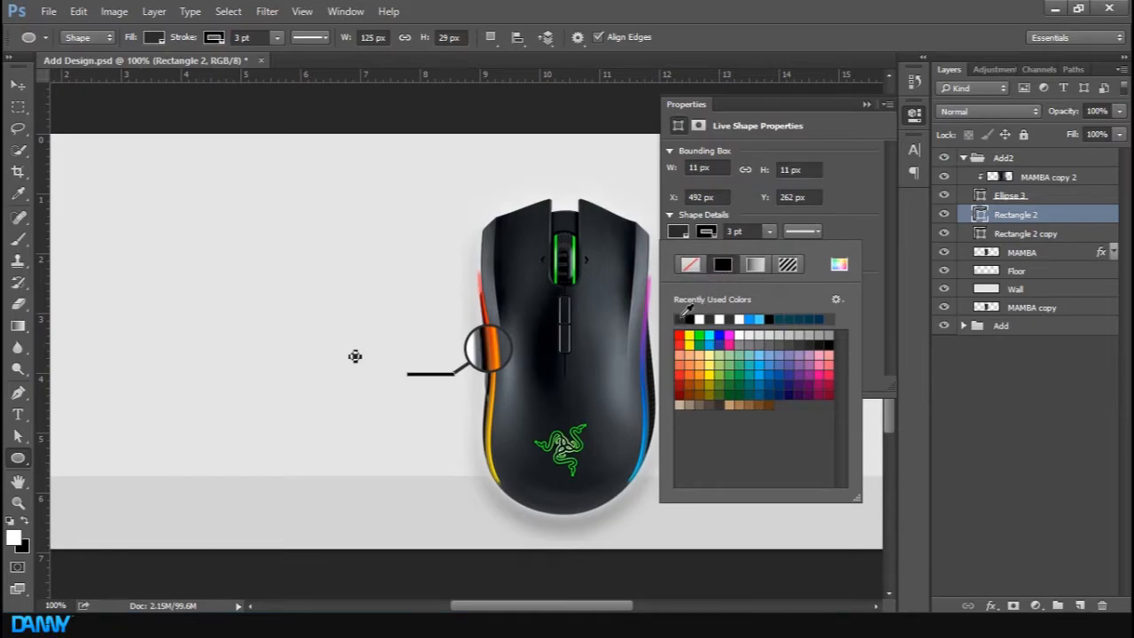
left_click(696, 269)
left_click(866, 106)
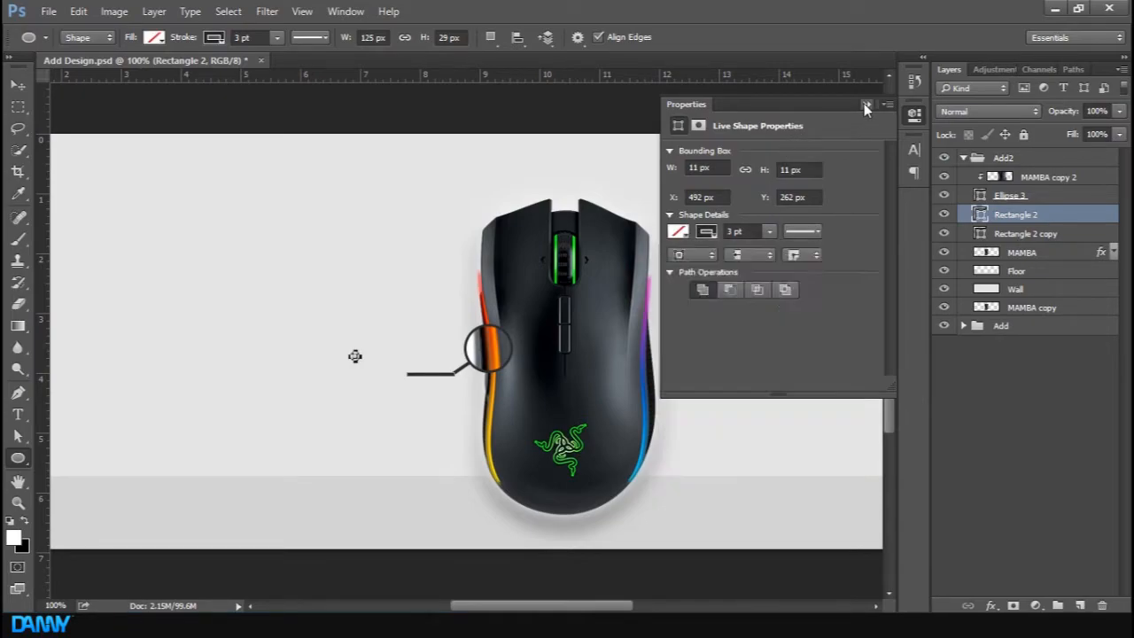
left_click(1042, 458)
left_click(1054, 215)
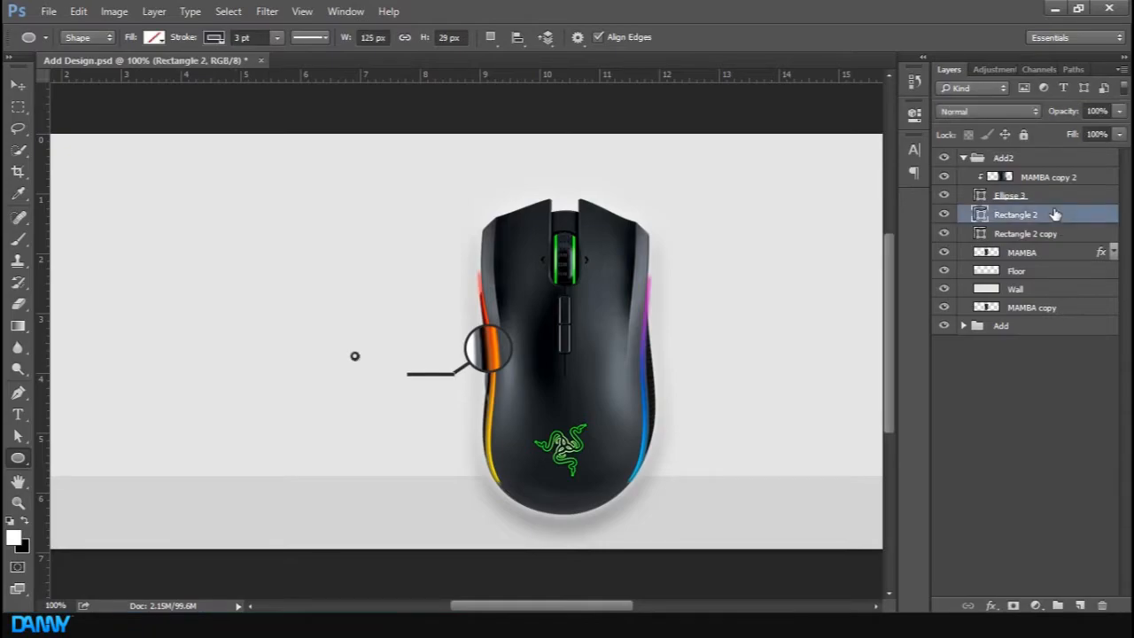
left_click(1069, 196)
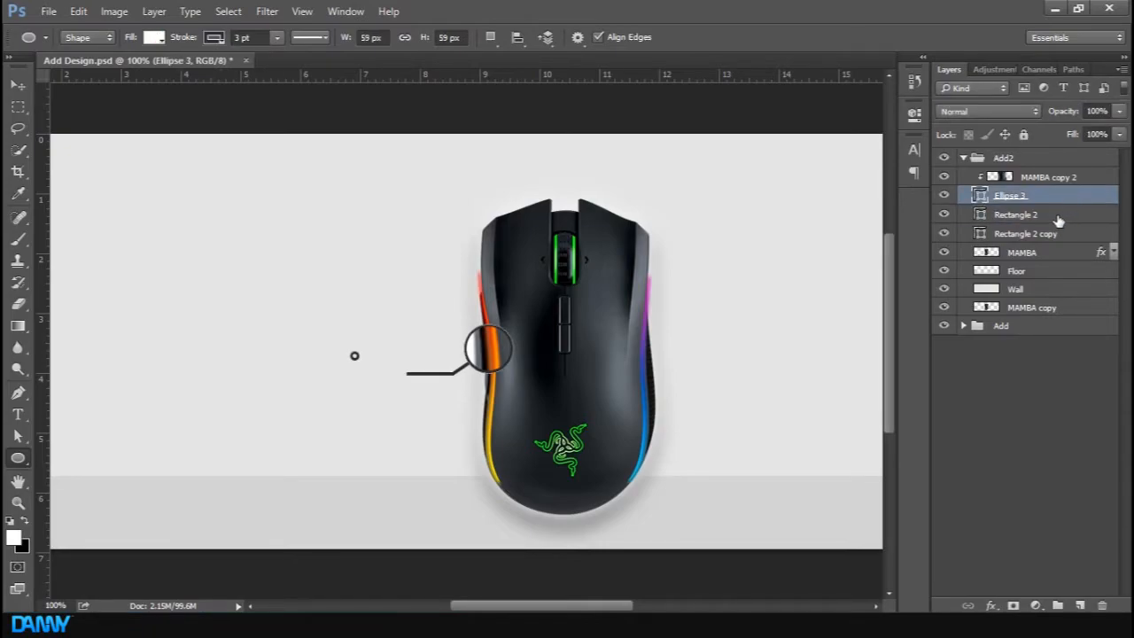
left_click(1058, 218)
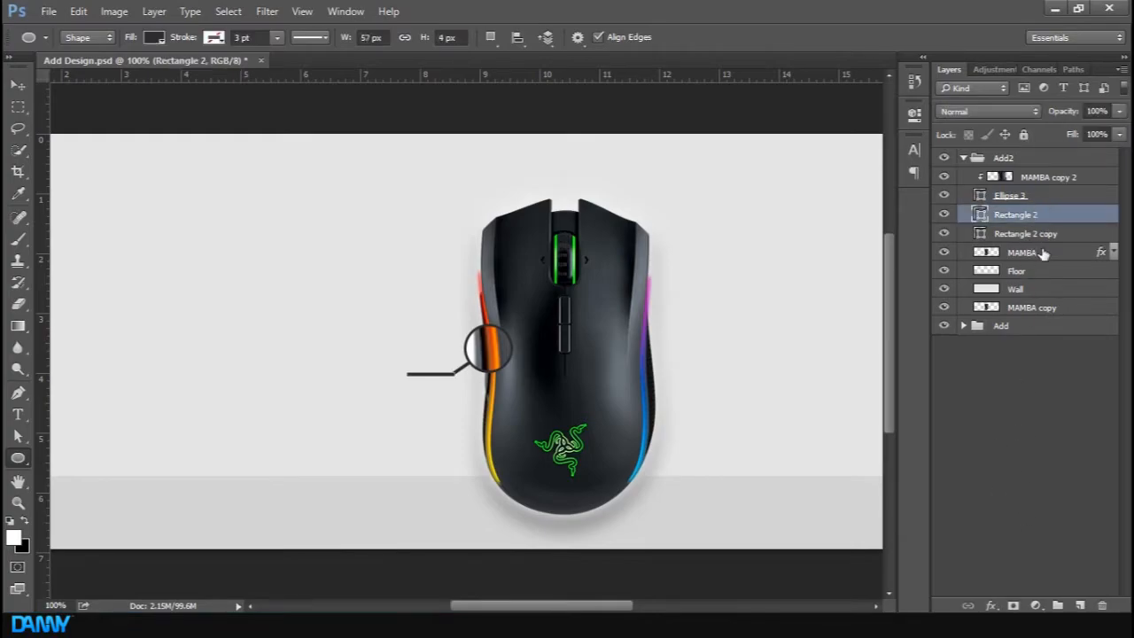
On a new layer, draw a 12 px circle at the horizontal line's left end with no fill and a dark stroke
left_click(1080, 605)
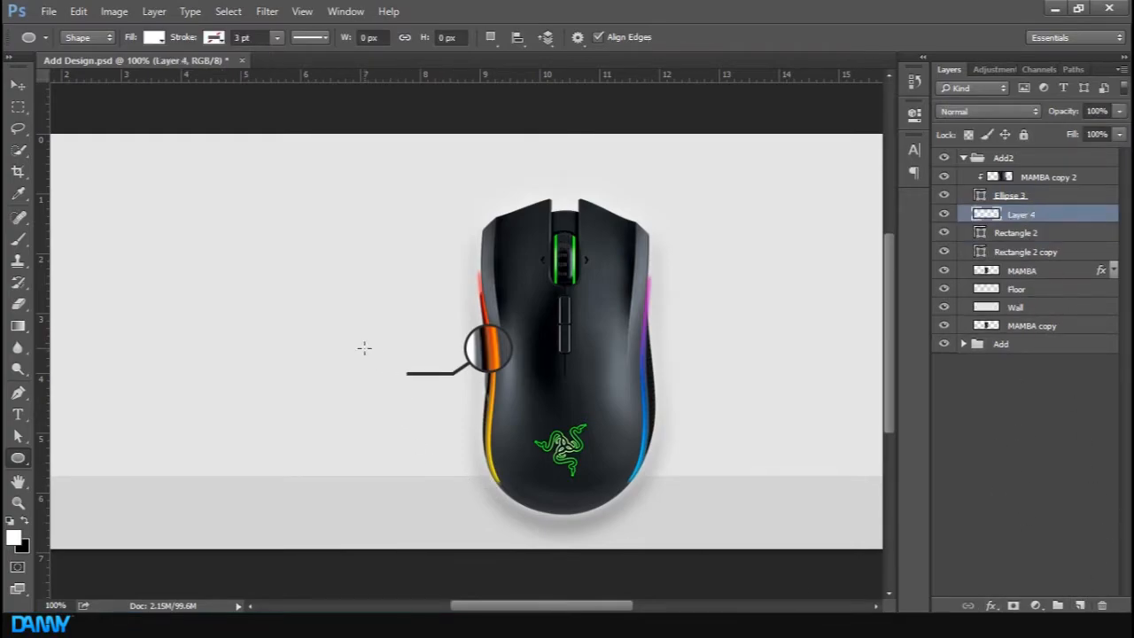
left_click_drag(353, 353, 363, 363)
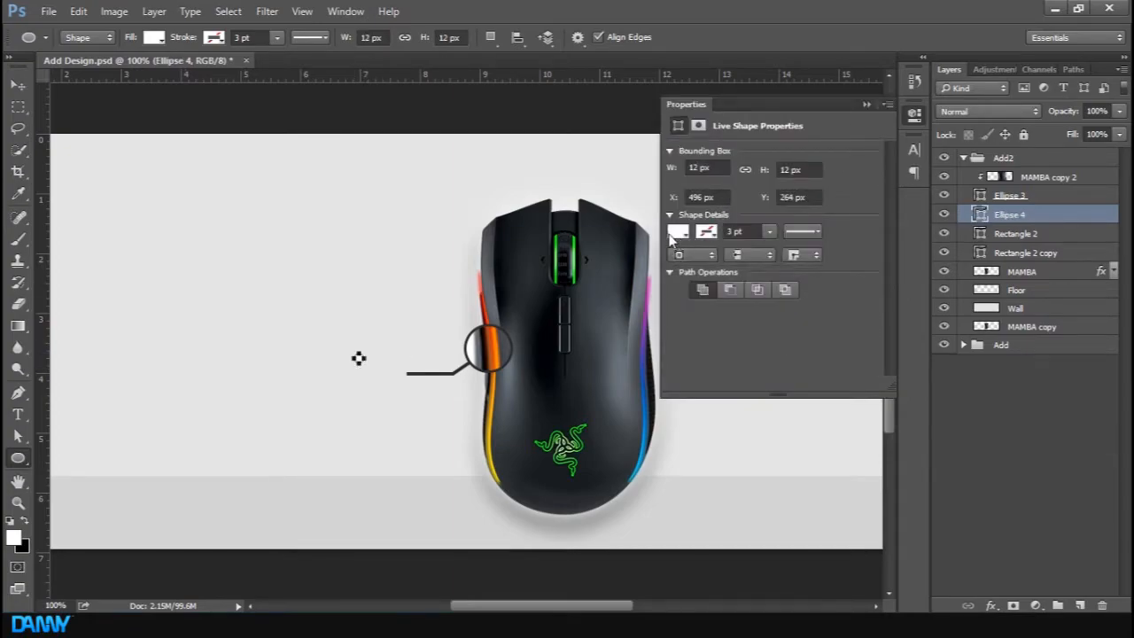
left_click(676, 232)
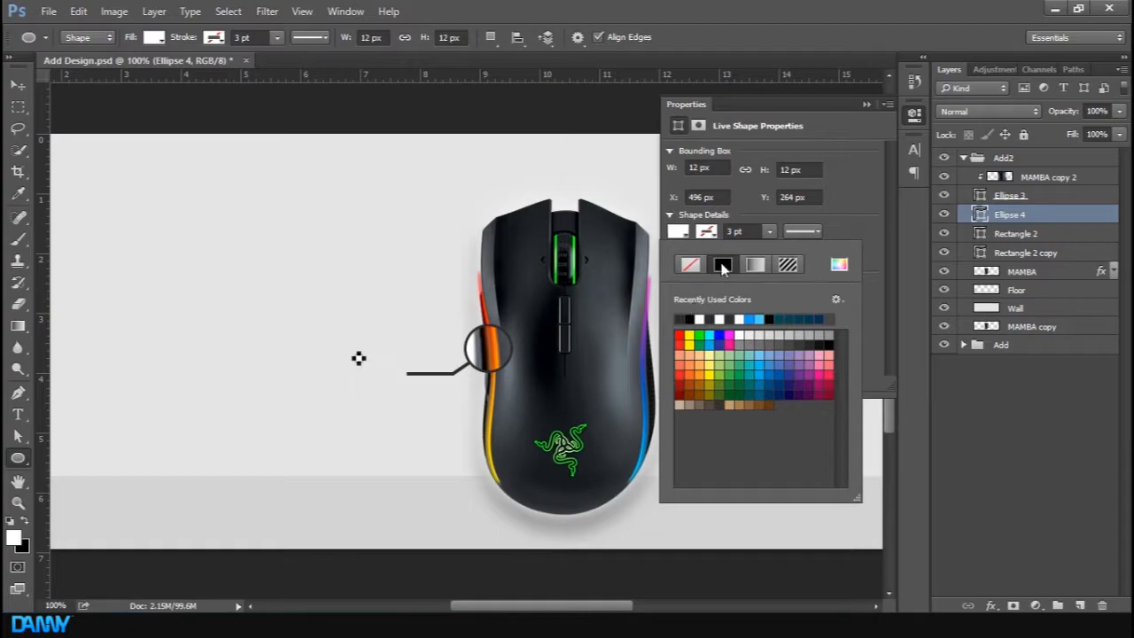
left_click(690, 265)
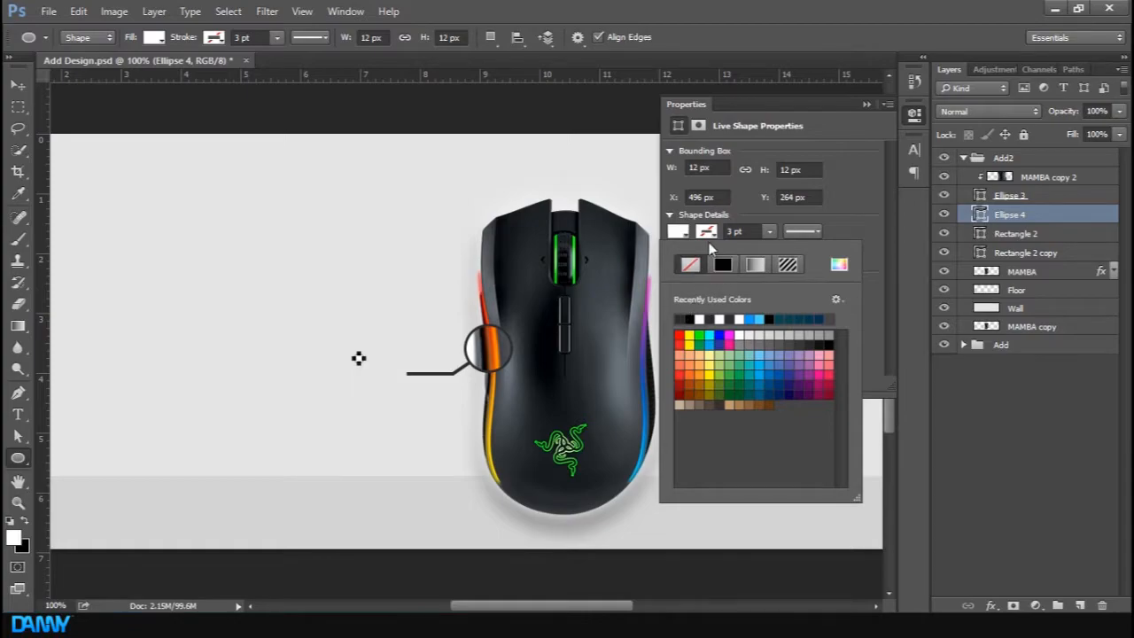
left_click(682, 316)
left_click(866, 105)
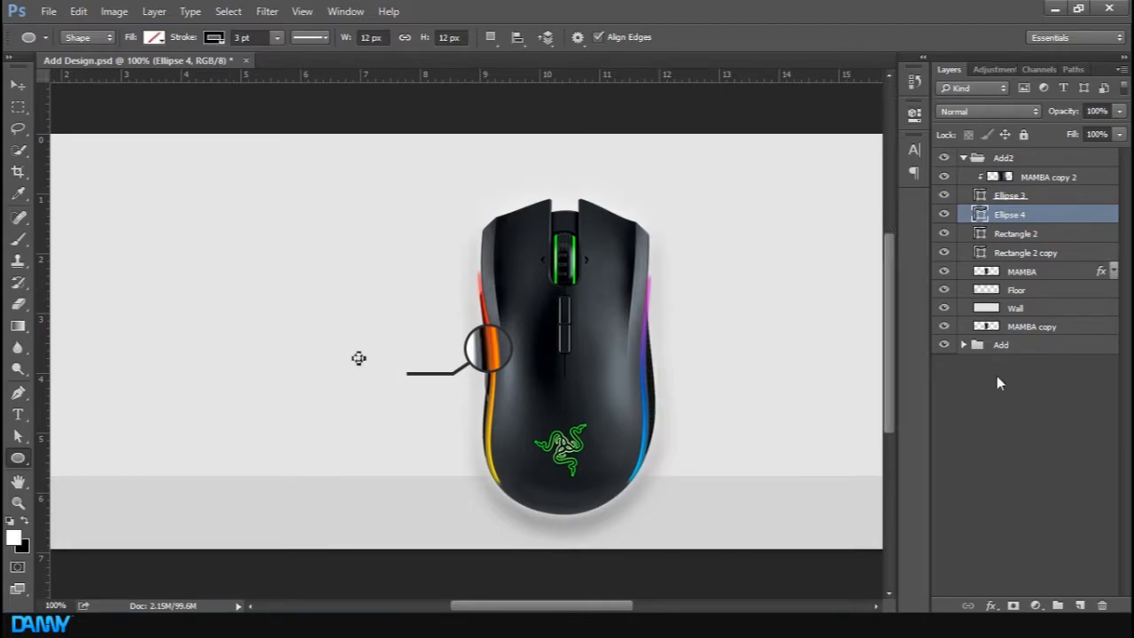
Move the small end circle onto the horizontal line's left end
key("v")
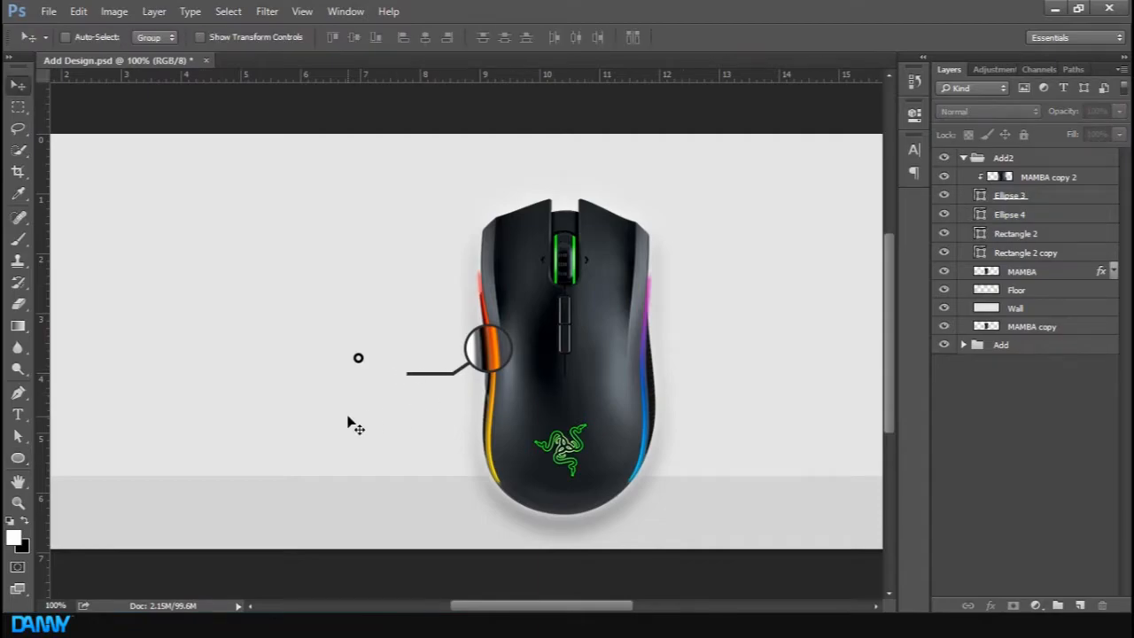
left_click(391, 433)
left_click(575, 242)
left_click(1010, 214)
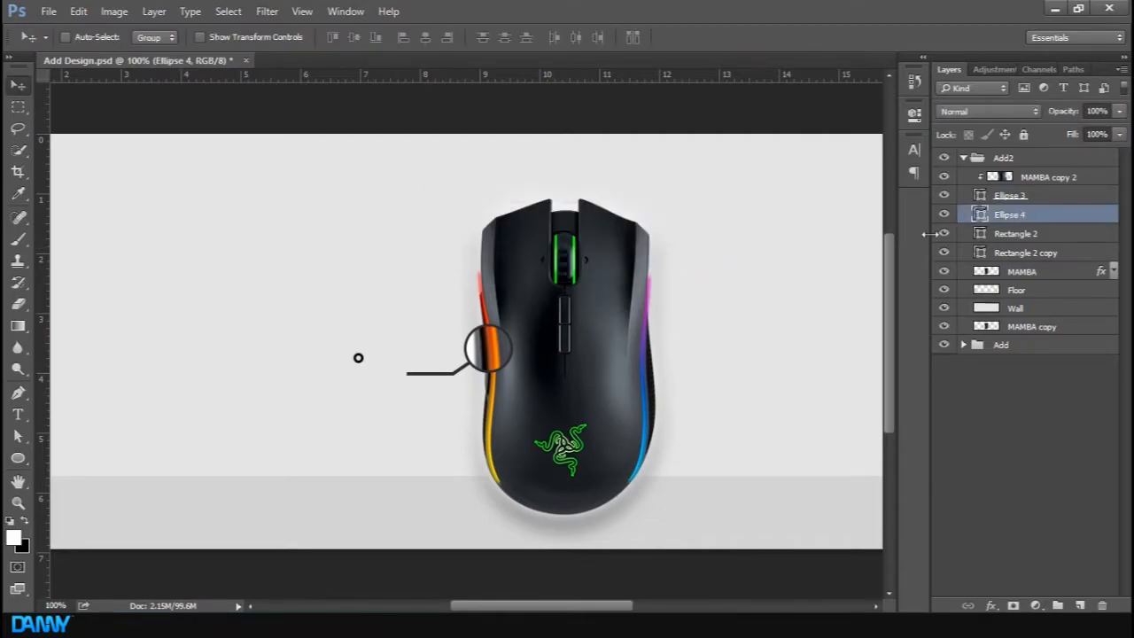
left_click_drag(367, 392, 409, 408)
Group the magnifier layers from MAMBA copy 2 to Rectangle 2 copy and name the group Mag
left_click(1071, 176)
left_click(1040, 254, "shift")
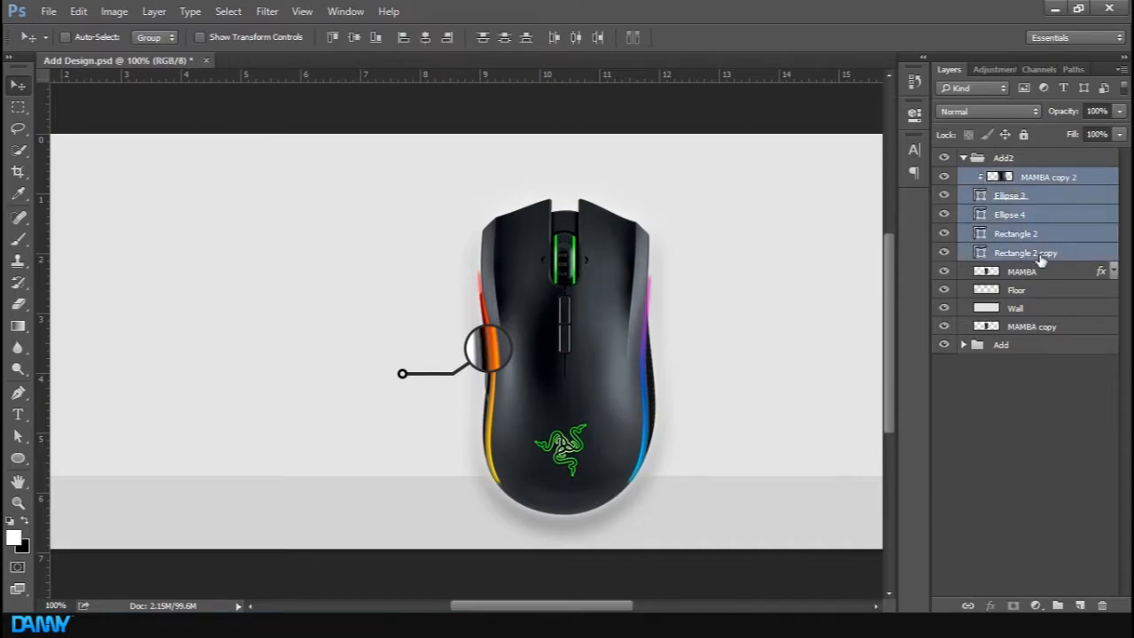
key("ctrl+g")
double_click(1037, 177)
type("Mag")
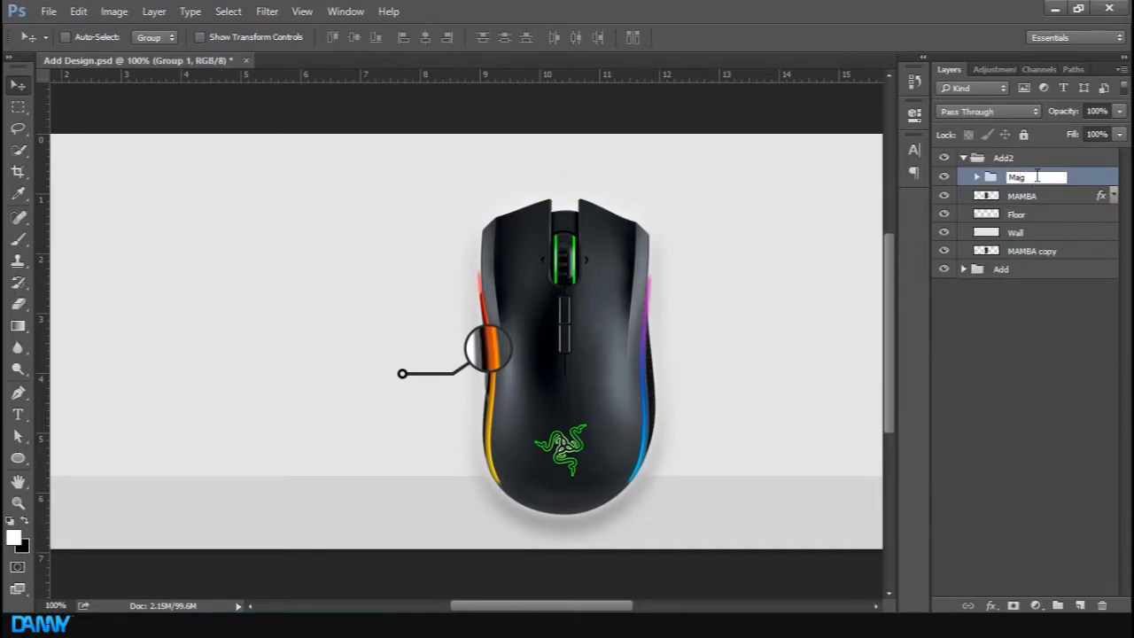
key("Return")
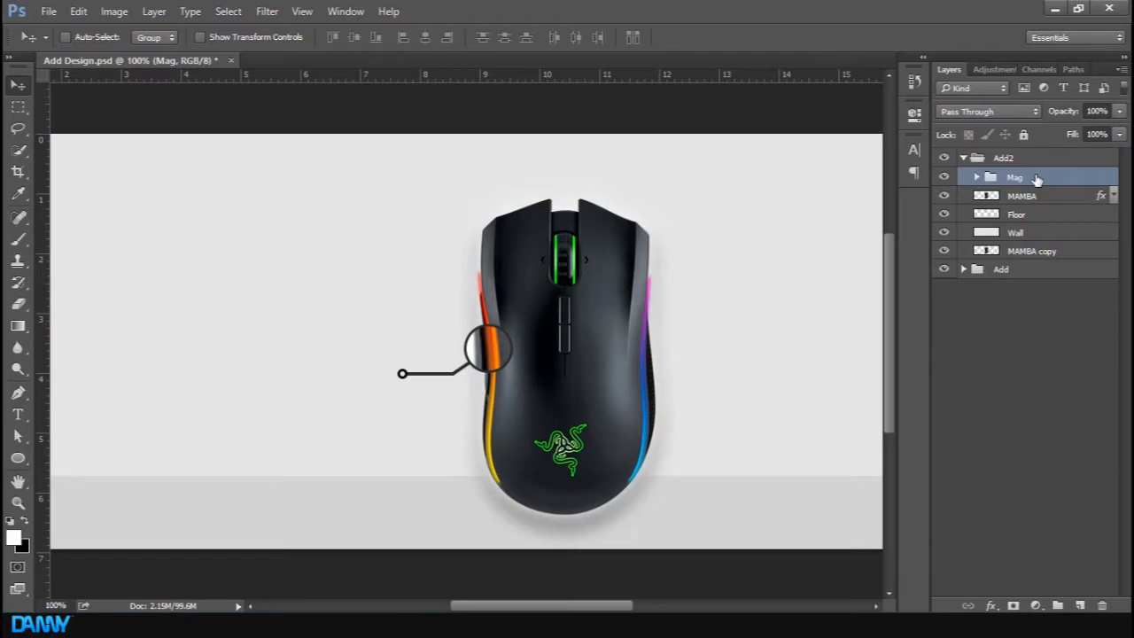
Rename the group to Mag 1
left_click(1022, 194)
double_click(1032, 177)
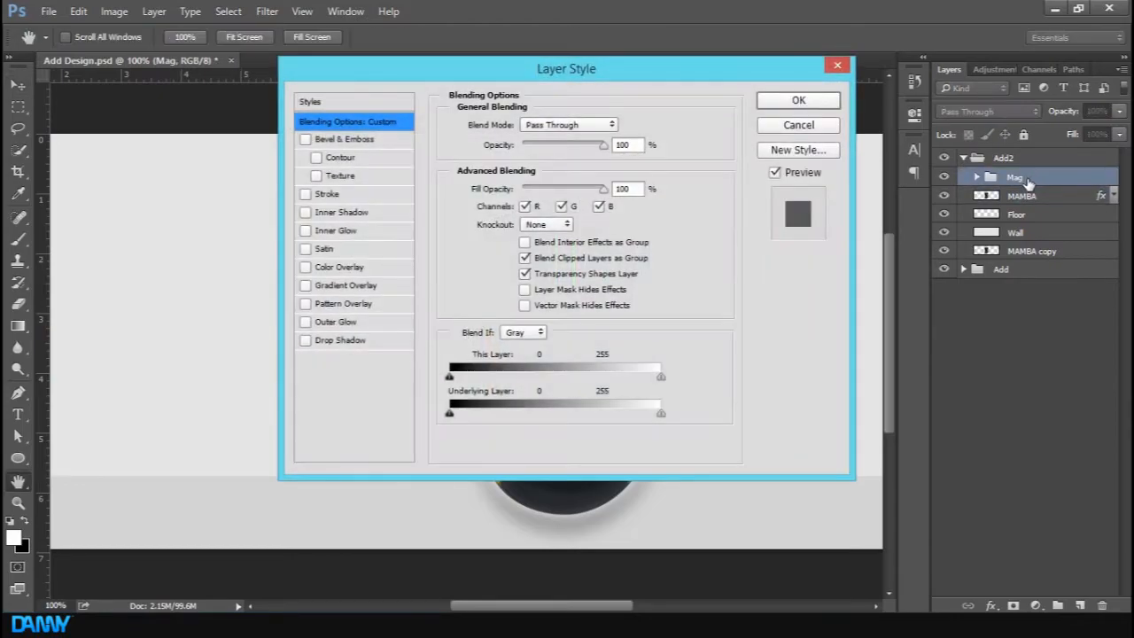
left_click(796, 125)
double_click(1029, 177)
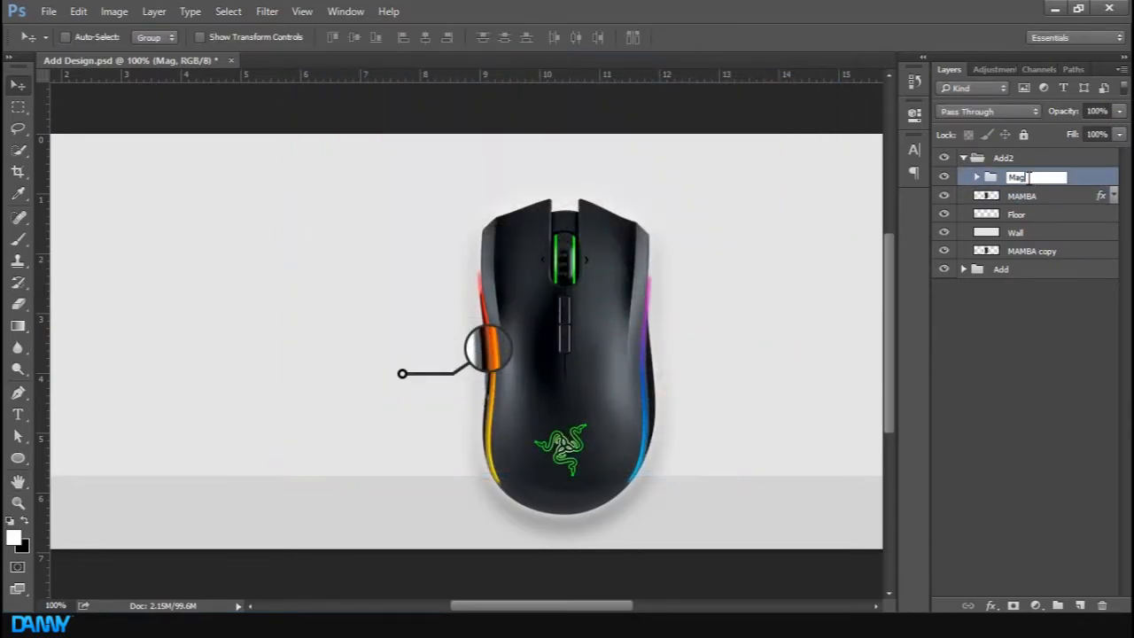
type("1")
key("Return")
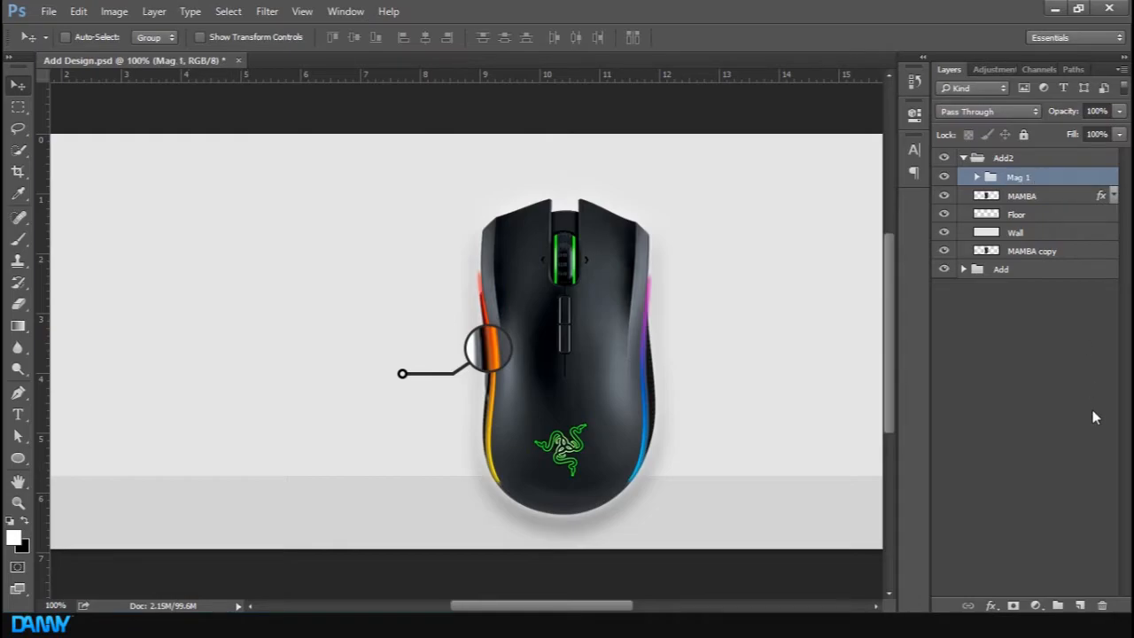
Toggle the group visibility to compare the design with the finished reference banner
left_click(1095, 418)
left_click(1013, 181)
key("ctrl+minus")
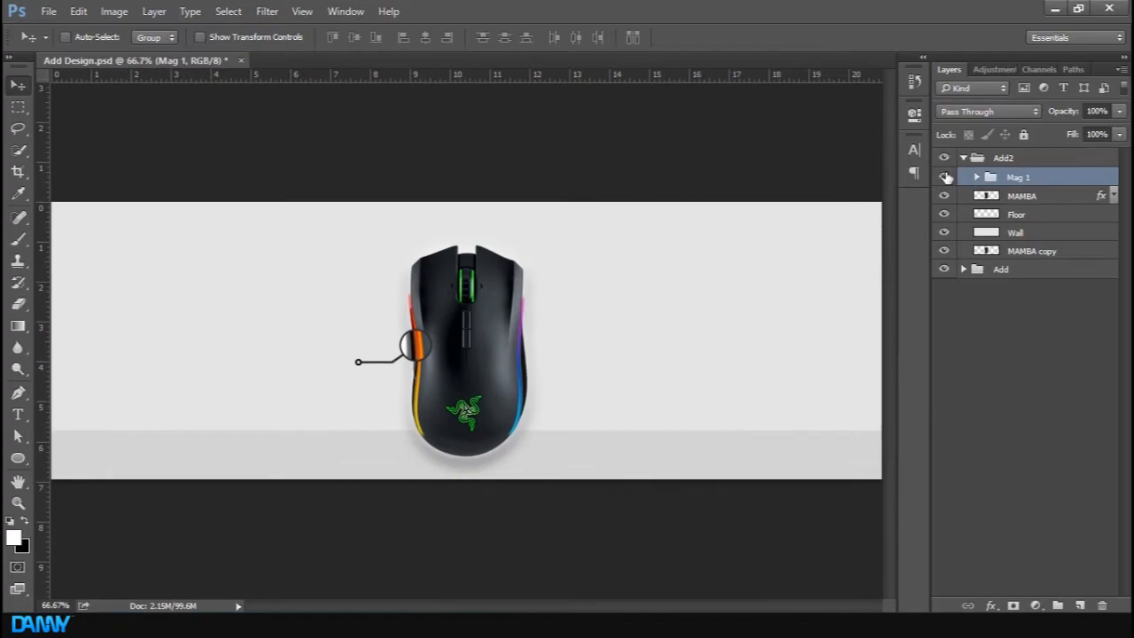
left_click(944, 177)
left_click(944, 177)
left_click(944, 158)
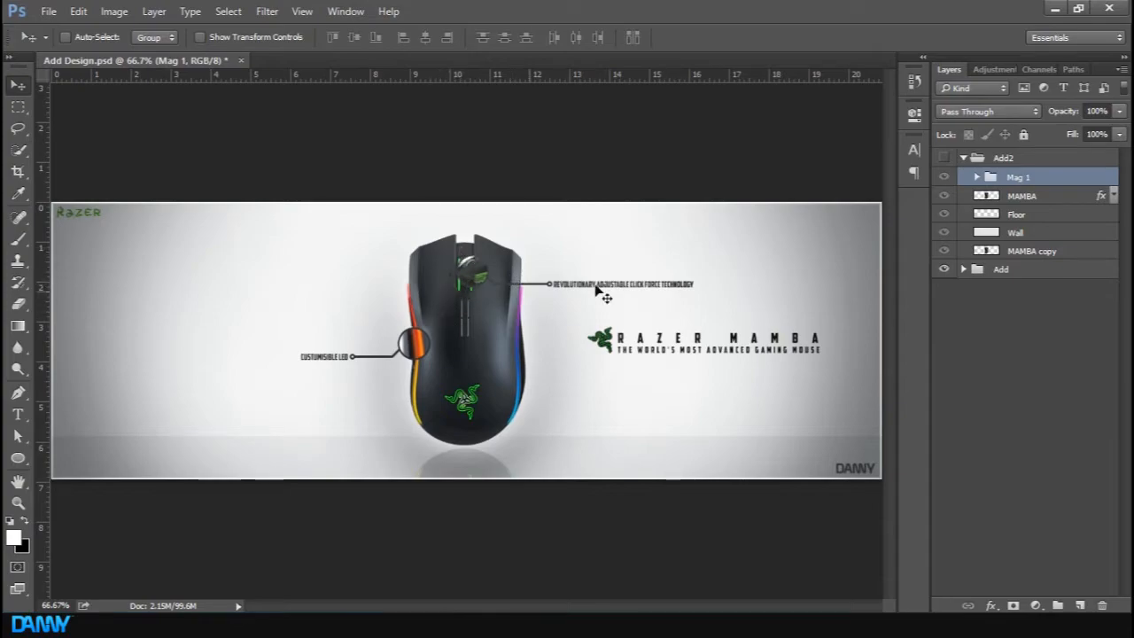
left_click(944, 158)
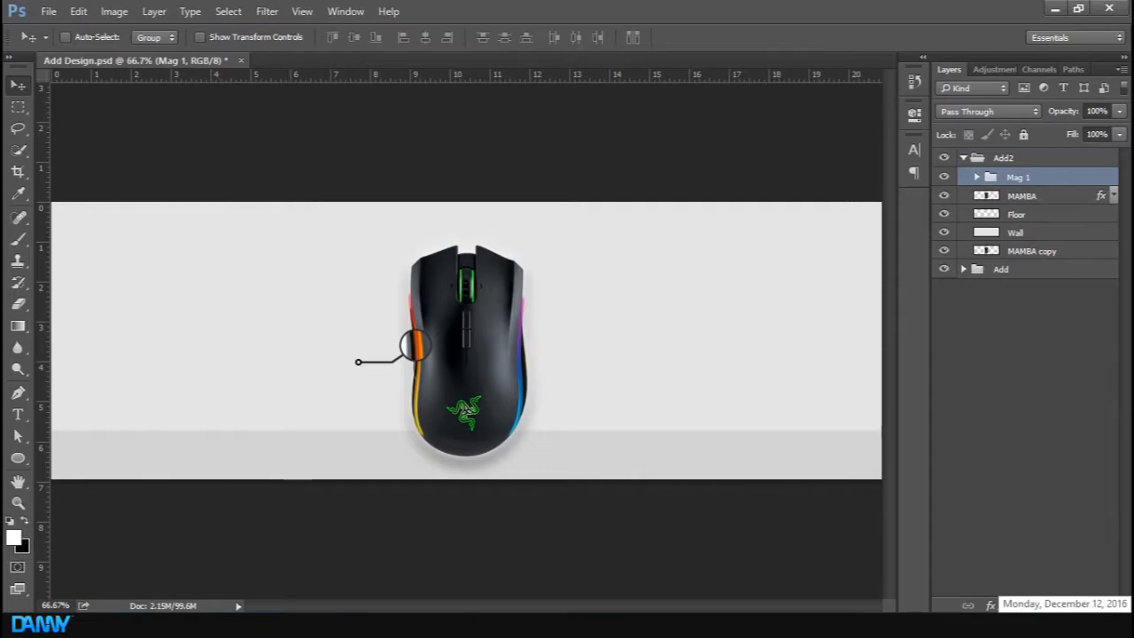
Duplicate the Mag 1 group, flip the copy horizontally and place it over the mouse's scroll wheel
key("ctrl+j")
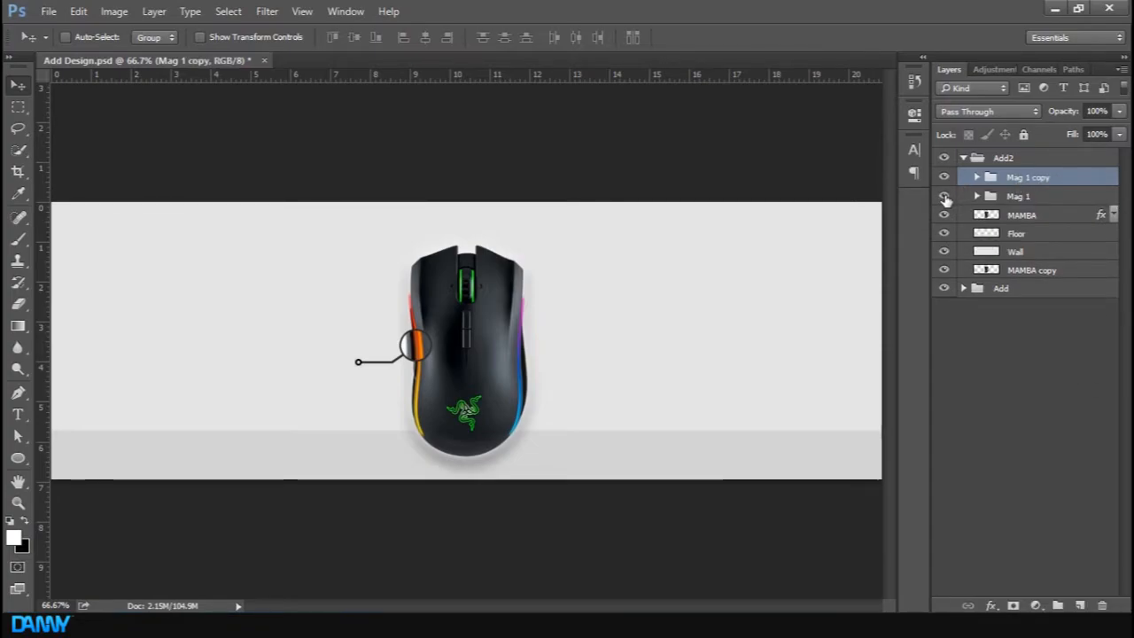
key("ctrl+t")
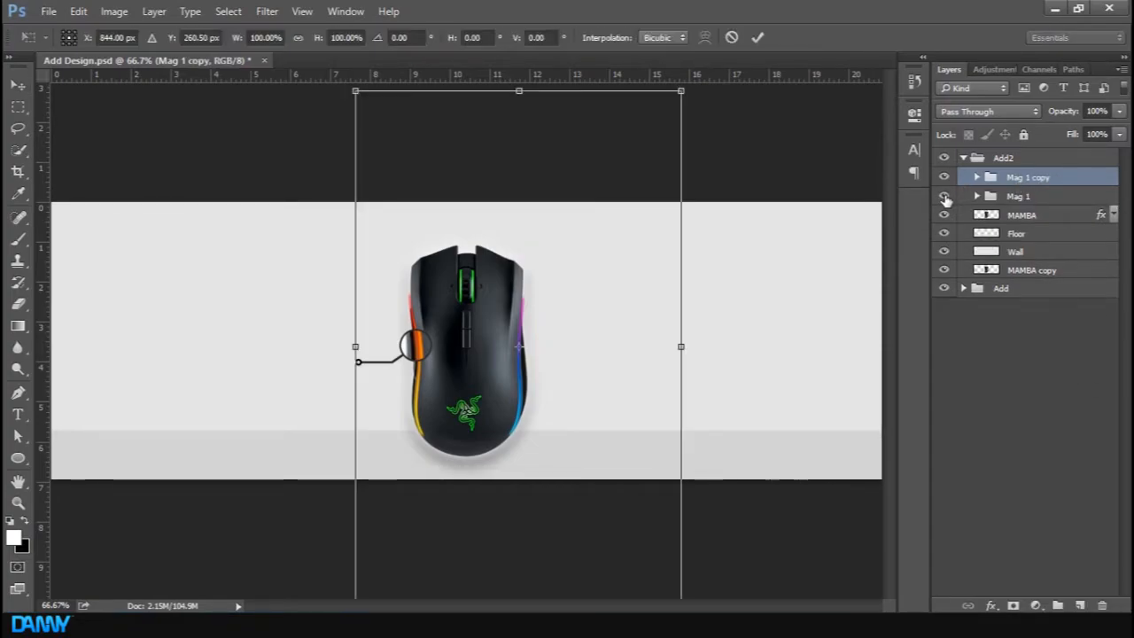
right_click(580, 293)
left_click(650, 527)
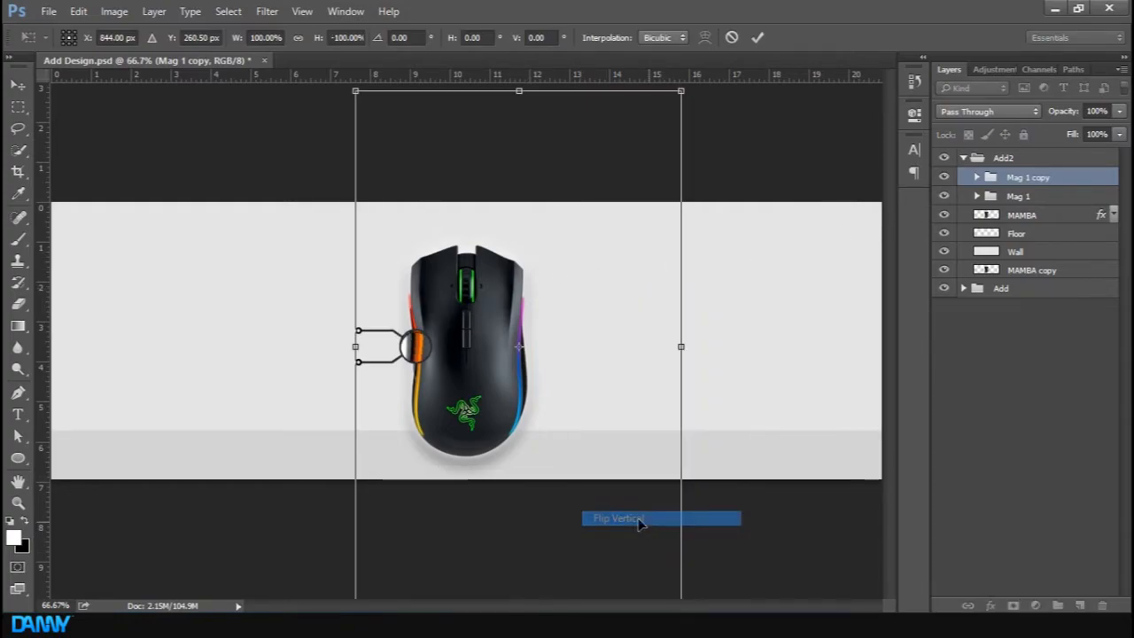
right_click(498, 431)
left_click(563, 399)
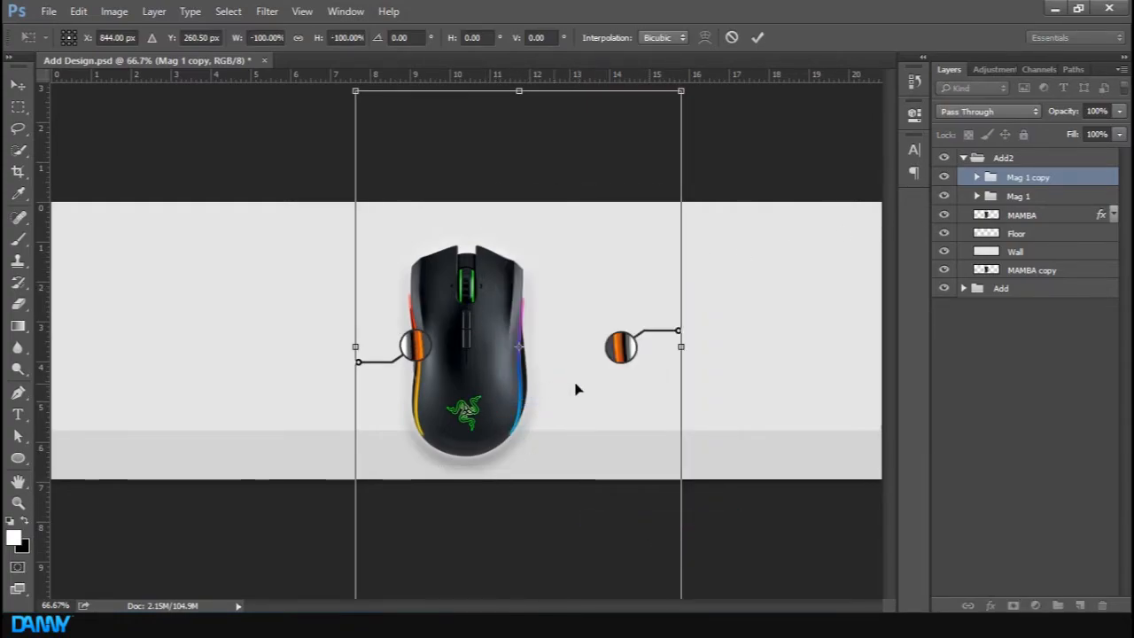
right_click(650, 383)
left_click(673, 373)
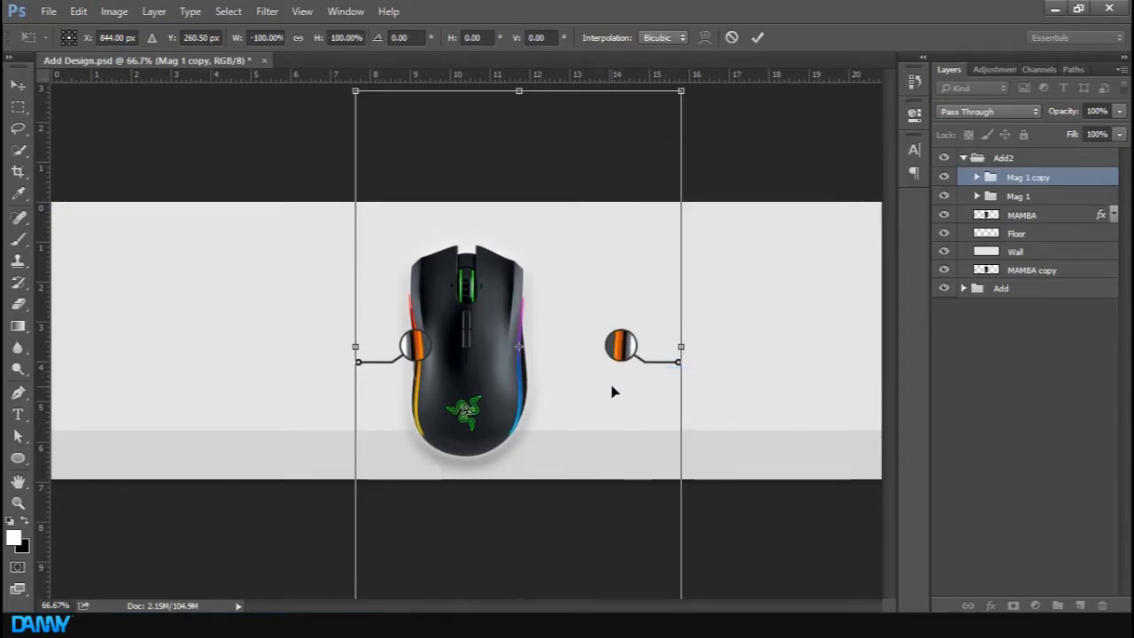
left_click(759, 37)
left_click_drag(653, 358, 502, 299)
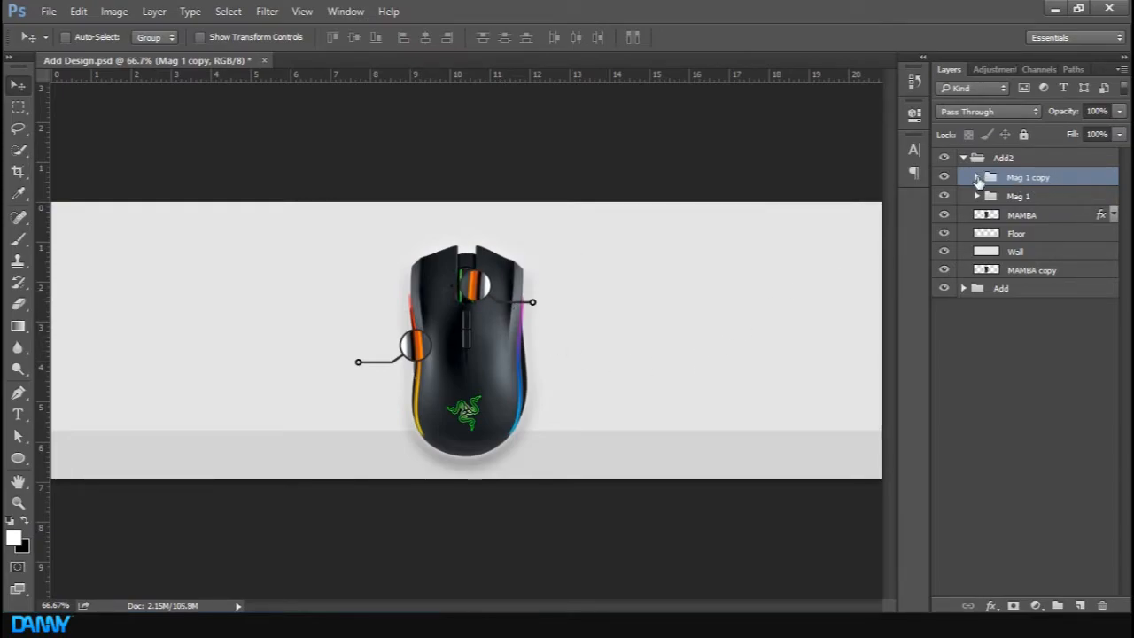
In the copied group, stretch the horizontal line of Rectangle 2 further to the right
left_click(976, 177)
key("ctrl+plus")
key("ctrl+plus")
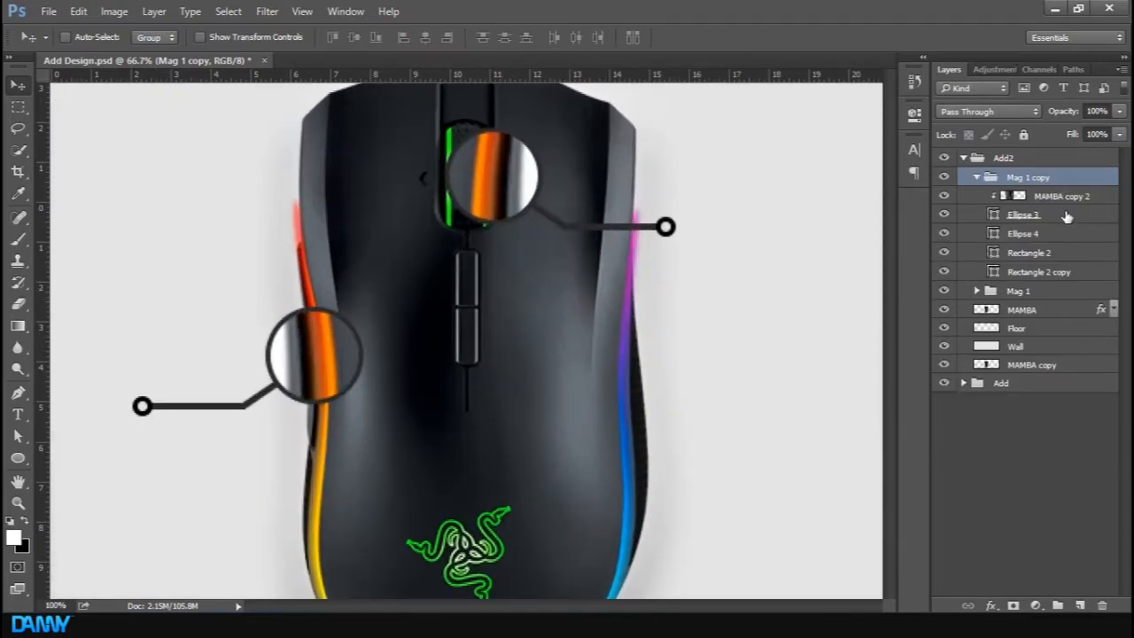
left_click(1047, 218)
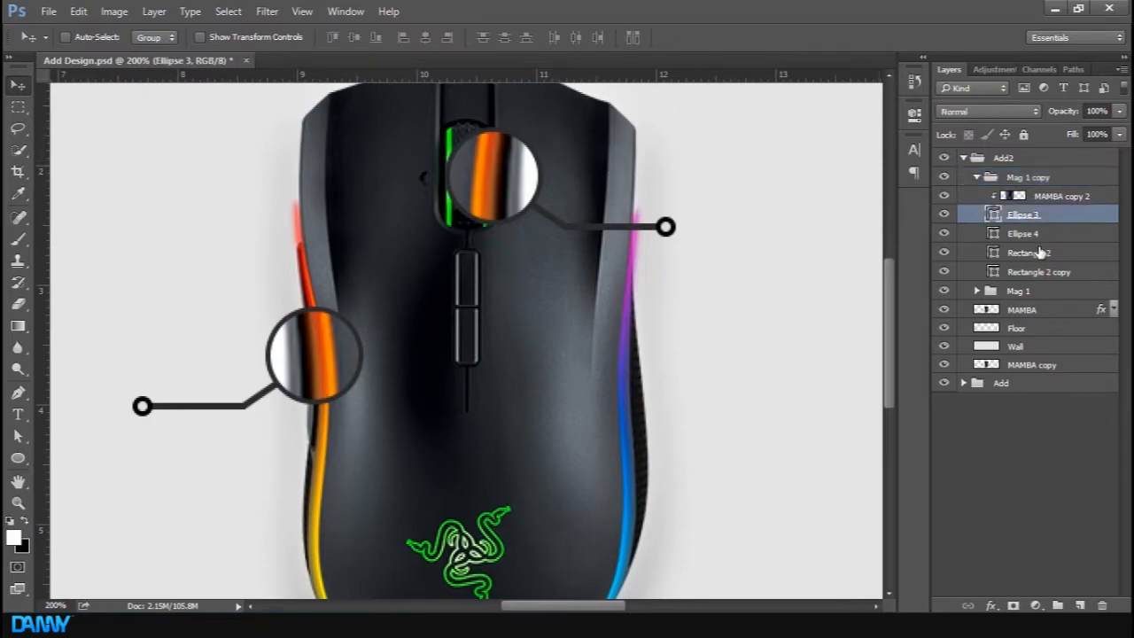
left_click(1038, 253)
left_click(1035, 237)
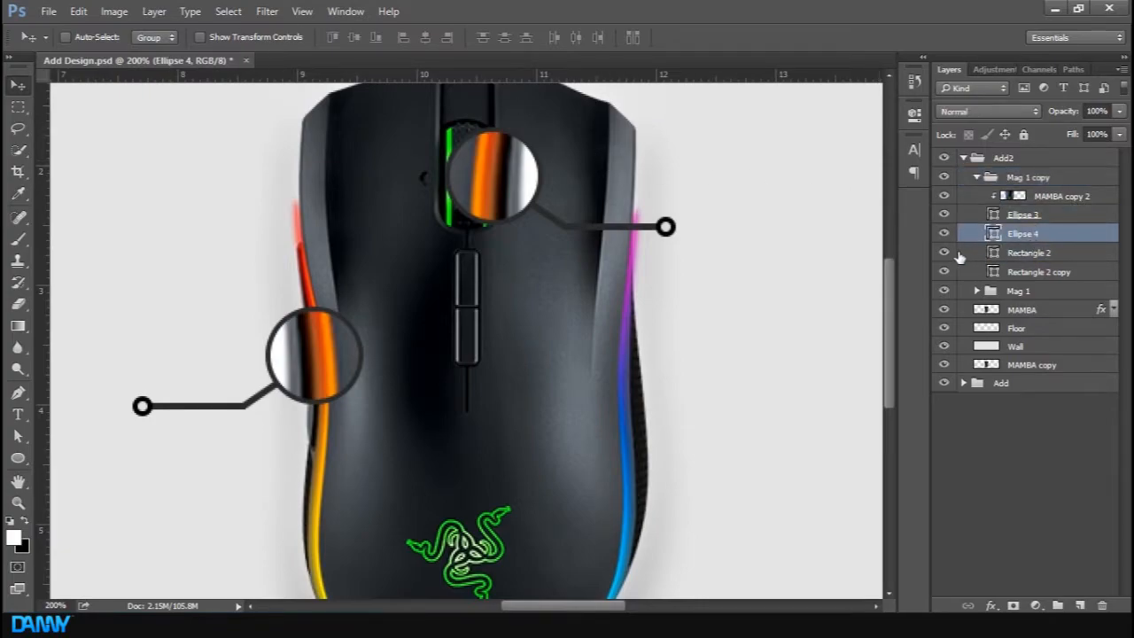
left_click(1032, 253, "shift")
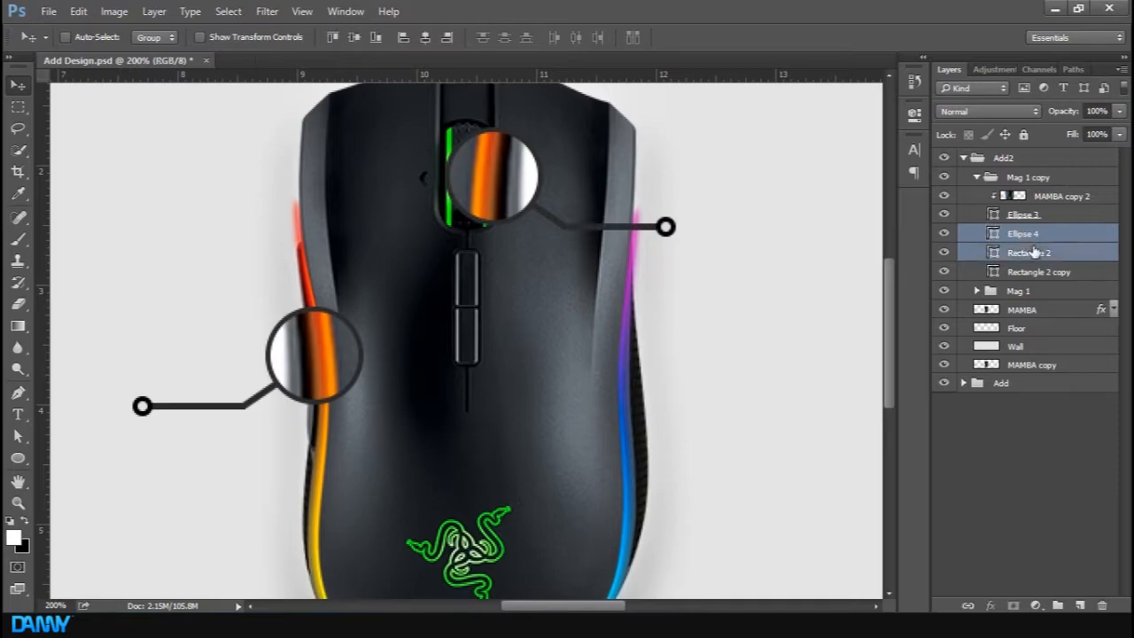
left_click(1044, 234)
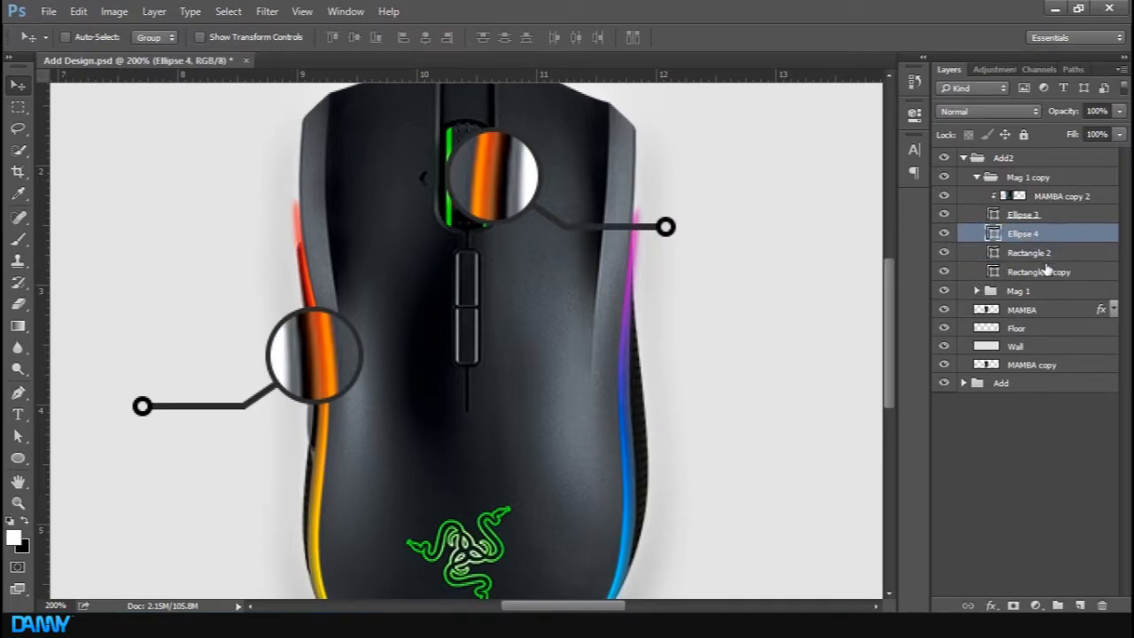
left_click(1047, 271)
left_click(1044, 254)
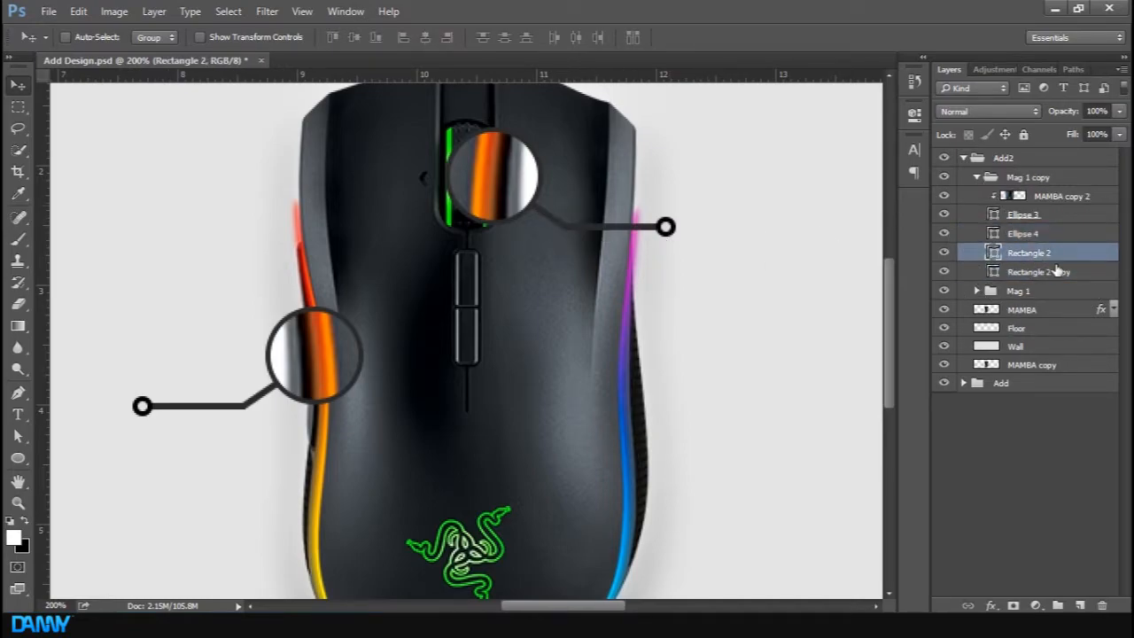
key("ctrl+t")
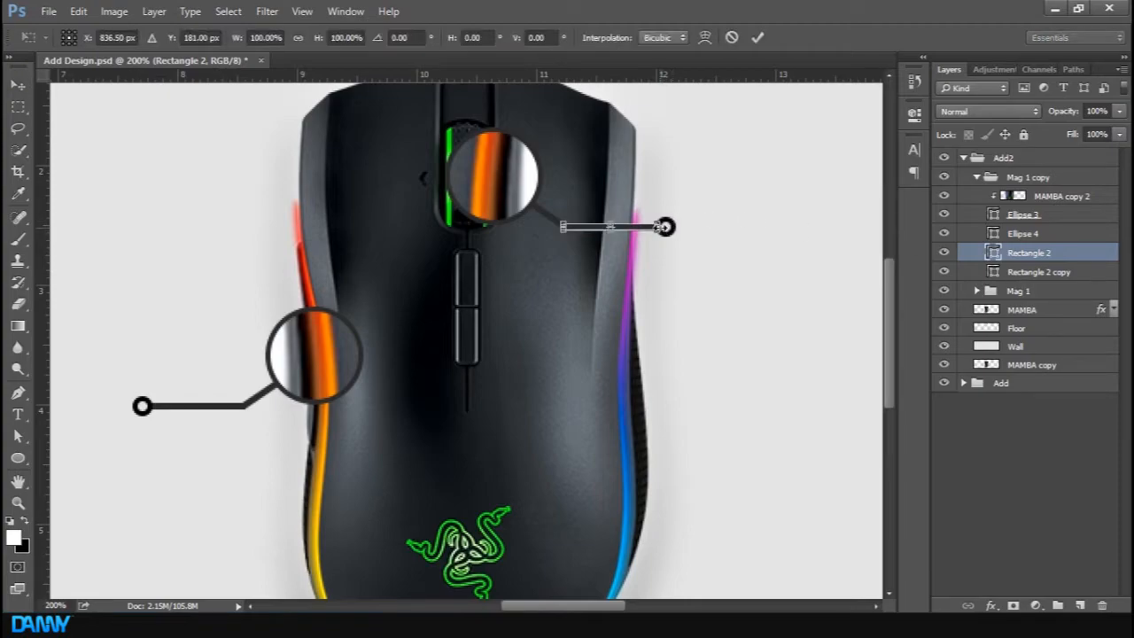
left_click_drag(663, 226, 755, 226)
left_click(757, 38)
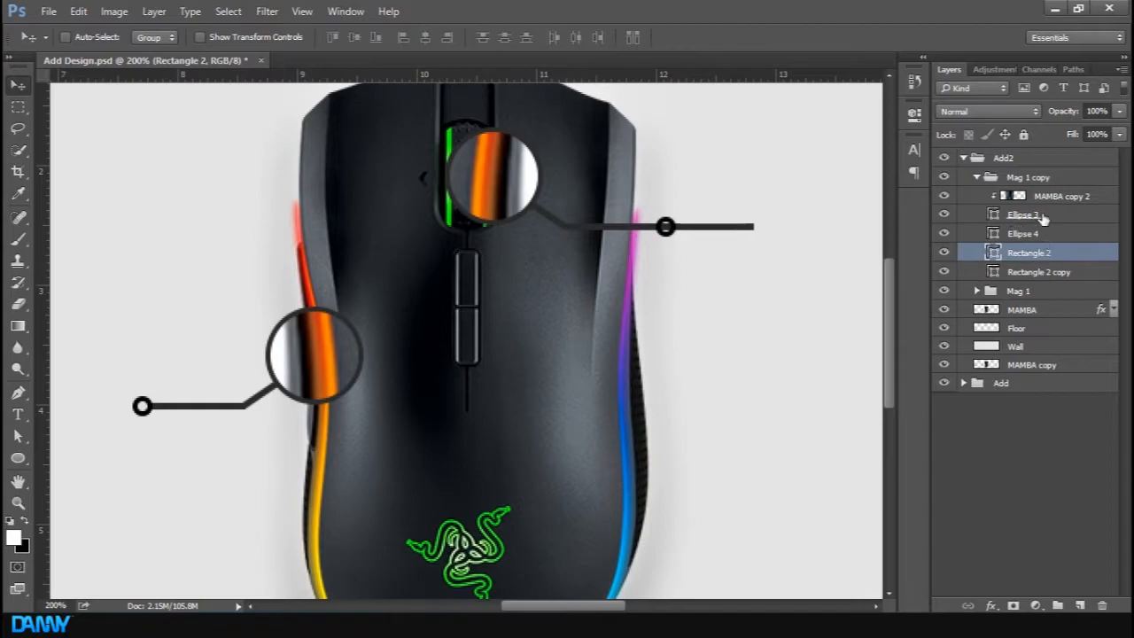
Move the copy's small end circle onto the lengthened line's right end
left_click(1022, 234)
left_click_drag(671, 224, 772, 237)
key("ctrl+minus")
key("ctrl+minus")
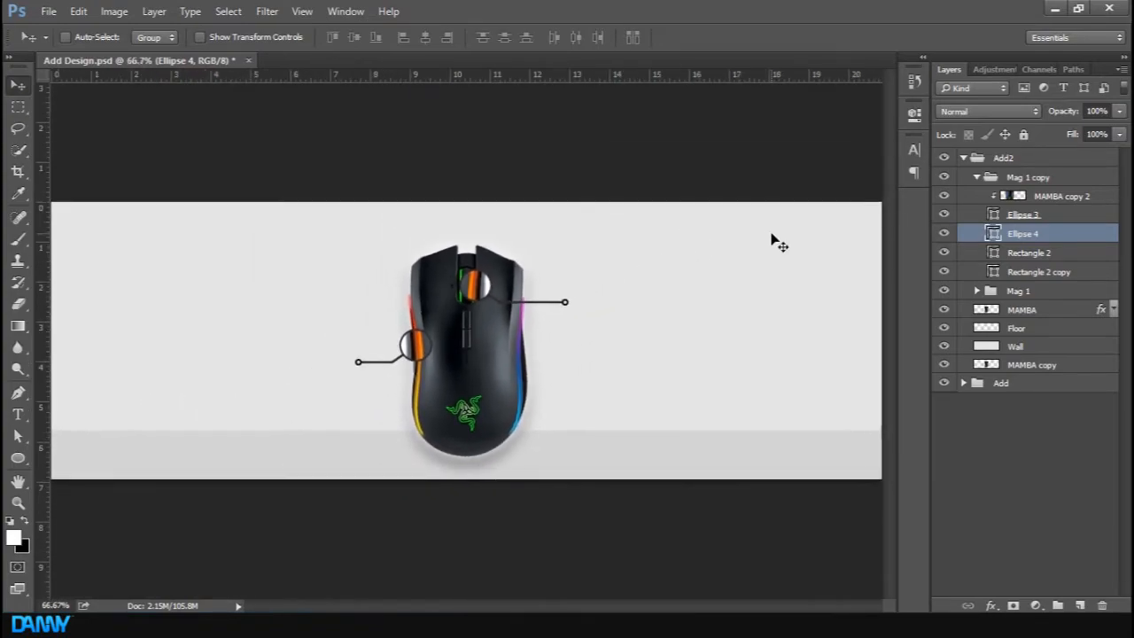
Release the clipping mask on the copy's MAMBA copy 2 layer and delete that layer
left_click(1104, 195)
right_click(1105, 196)
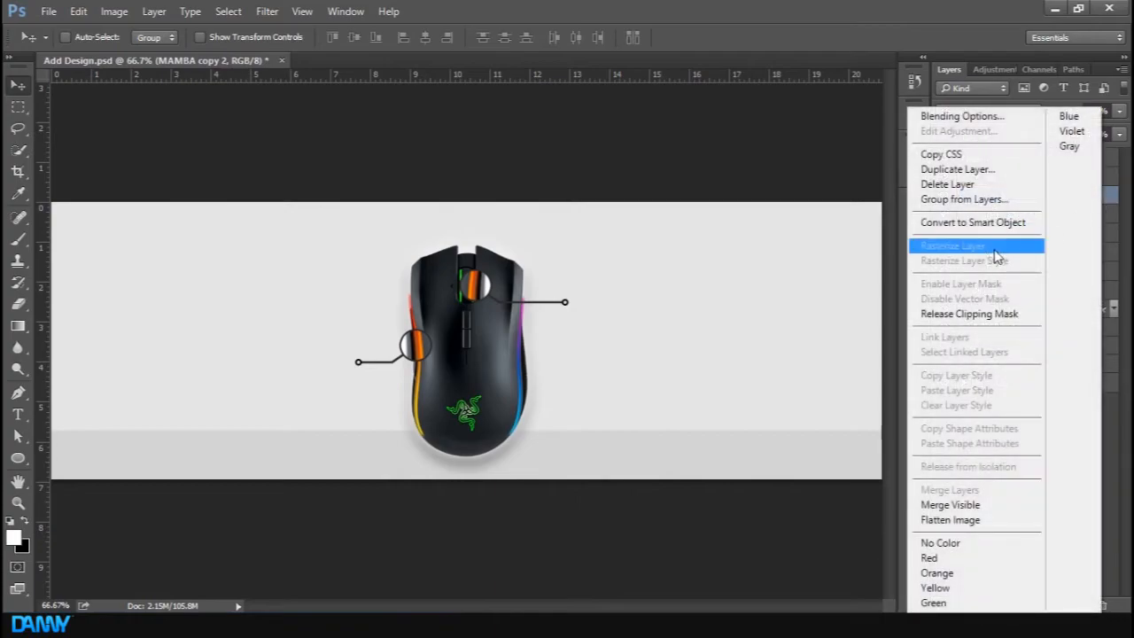
left_click(992, 315)
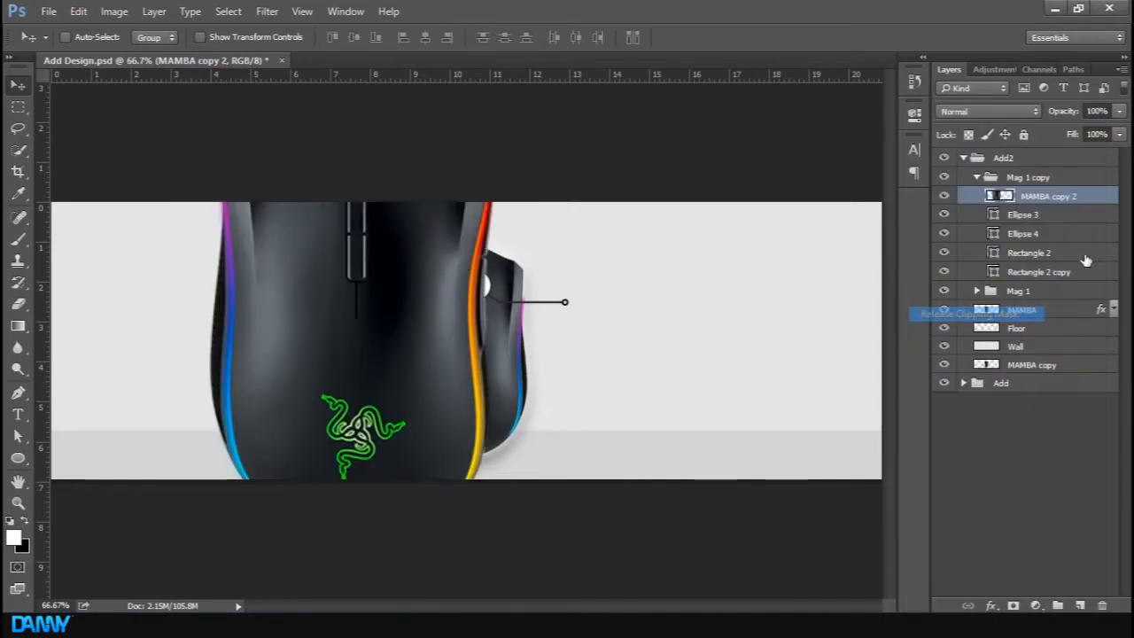
key("Delete")
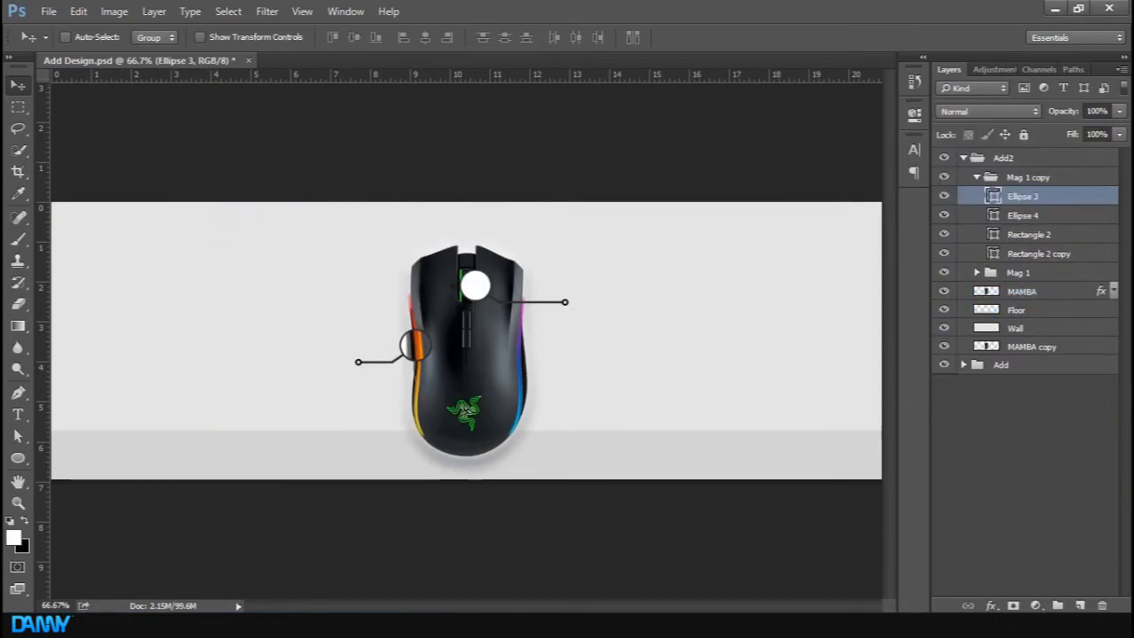
Place the razer-mamba-gallery-06-01 image into the copied group and rasterize it
left_click(219, 624)
left_click_drag(651, 363, 133, 355)
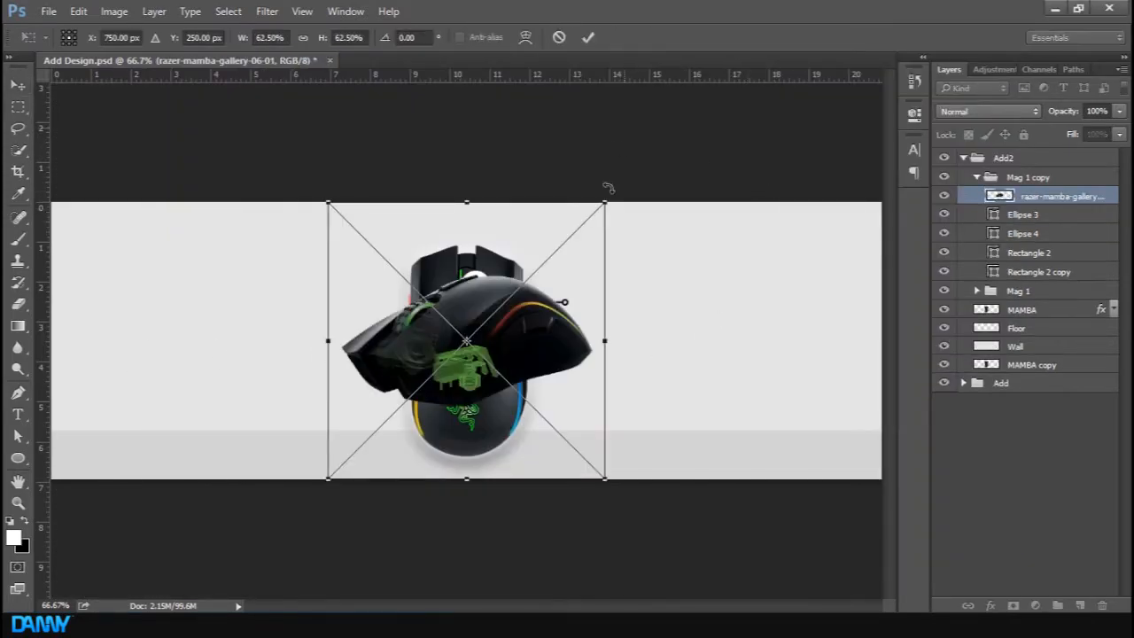
left_click(588, 37)
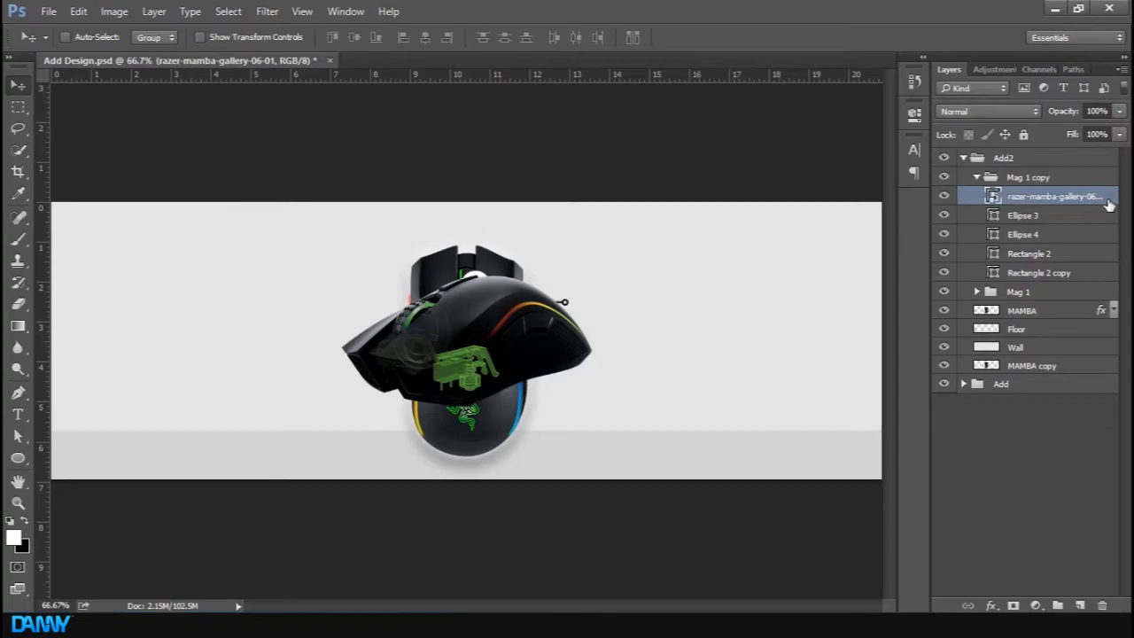
right_click(1108, 204)
left_click(1010, 285)
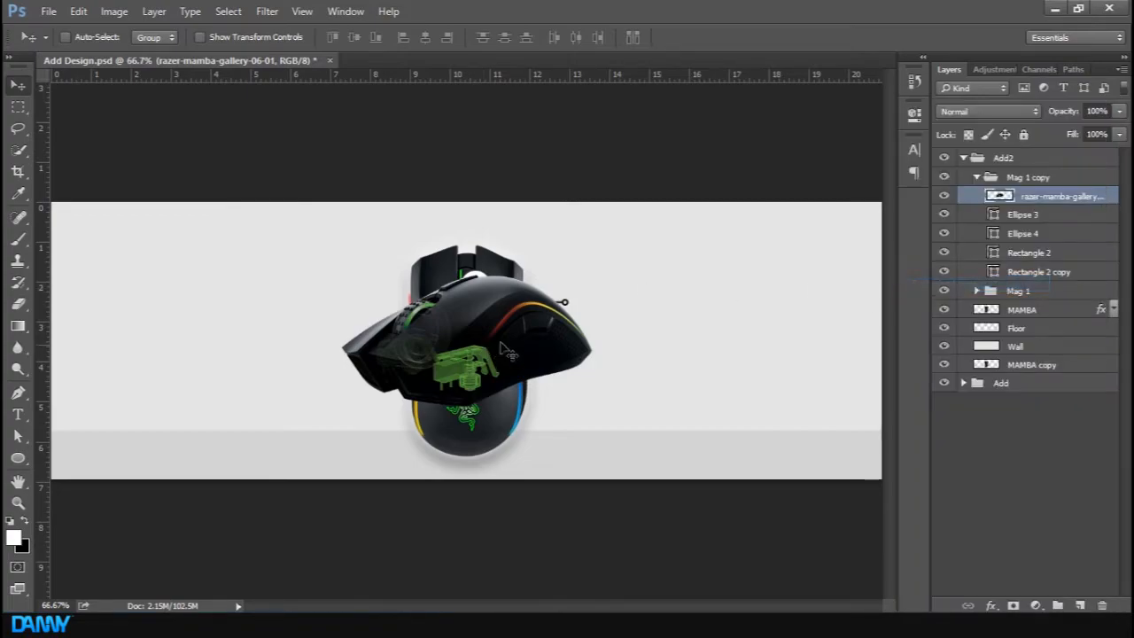
Clip the gallery image to the circle below and shift it so its detail shows inside the magnifier
right_click(1112, 200)
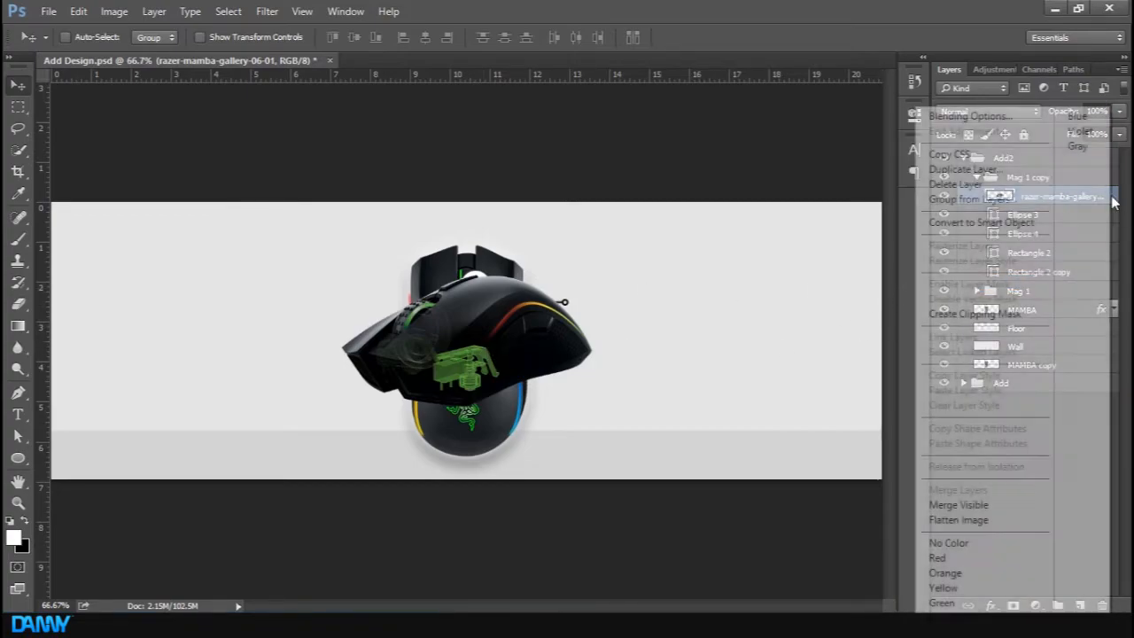
left_click(992, 312)
left_click_drag(478, 334, 540, 306)
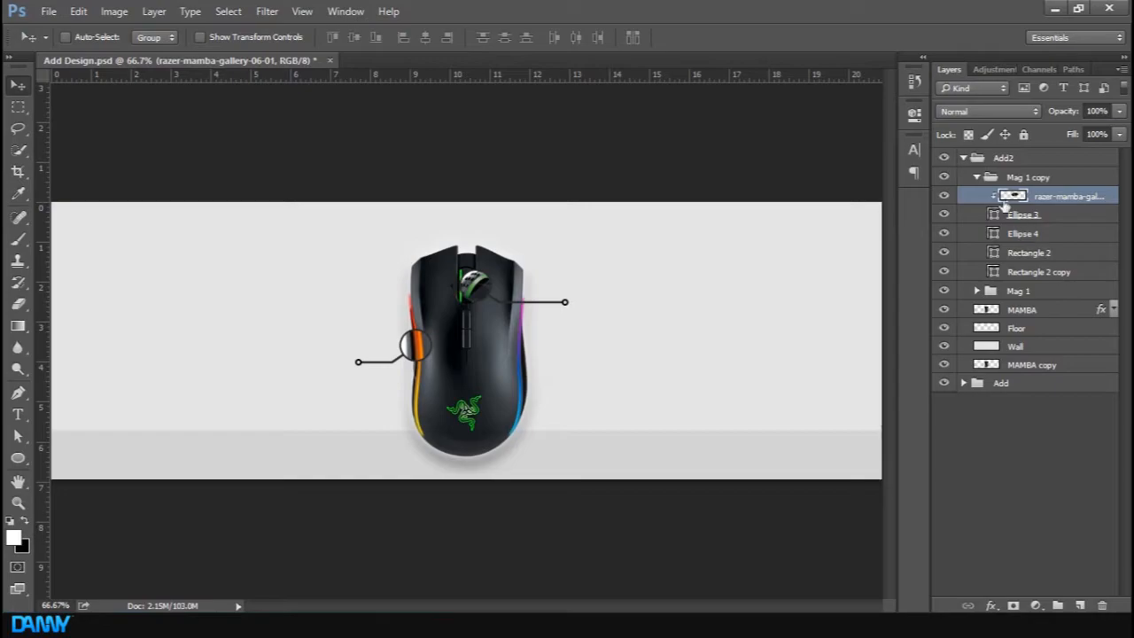
Toggle the Add2 group's visibility to compare against the reference banner
left_click(944, 158)
left_click(944, 158)
Free-transform the gallery image, scaling it down to about 74% so its detail fits the upper magnifier circle
key("ctrl+t")
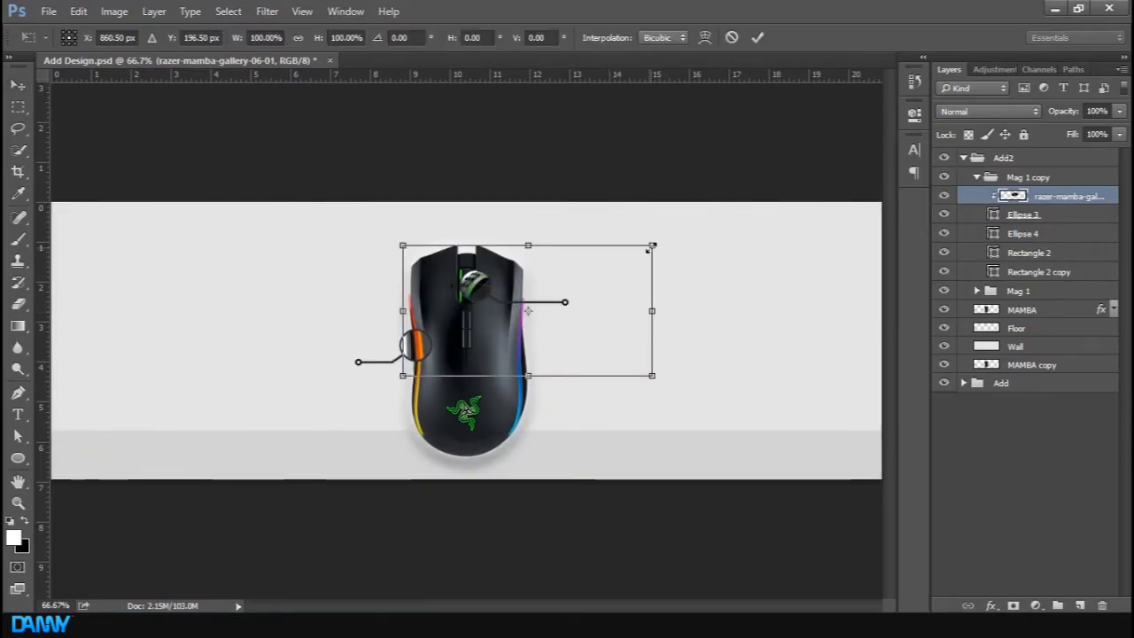
left_click_drag(656, 244, 629, 251)
left_click_drag(602, 299, 593, 298)
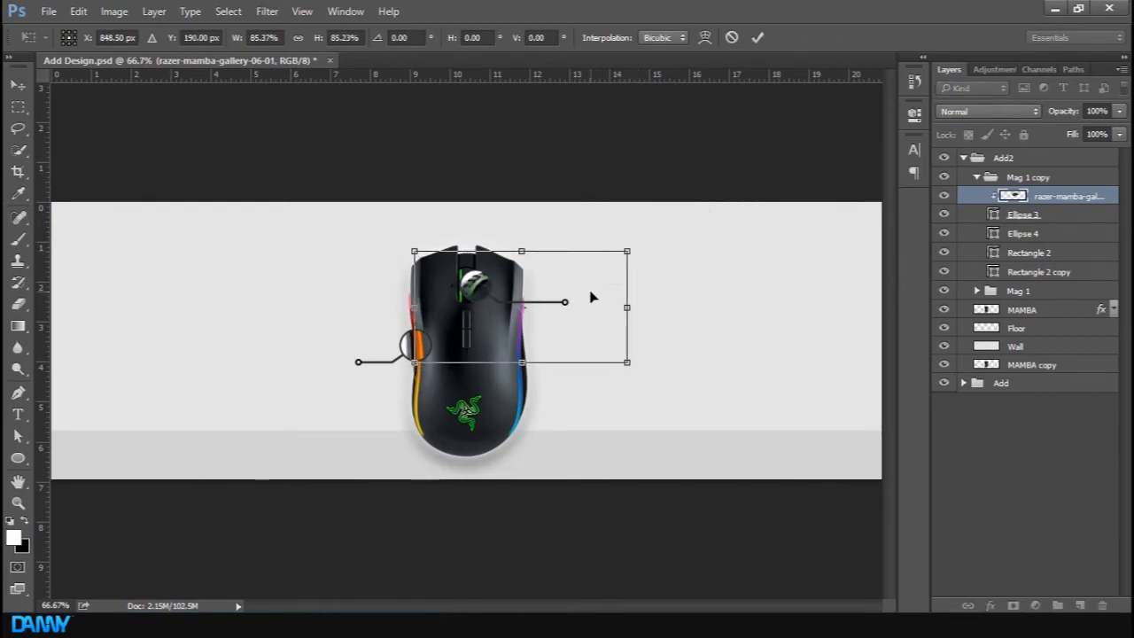
left_click_drag(627, 252, 587, 277)
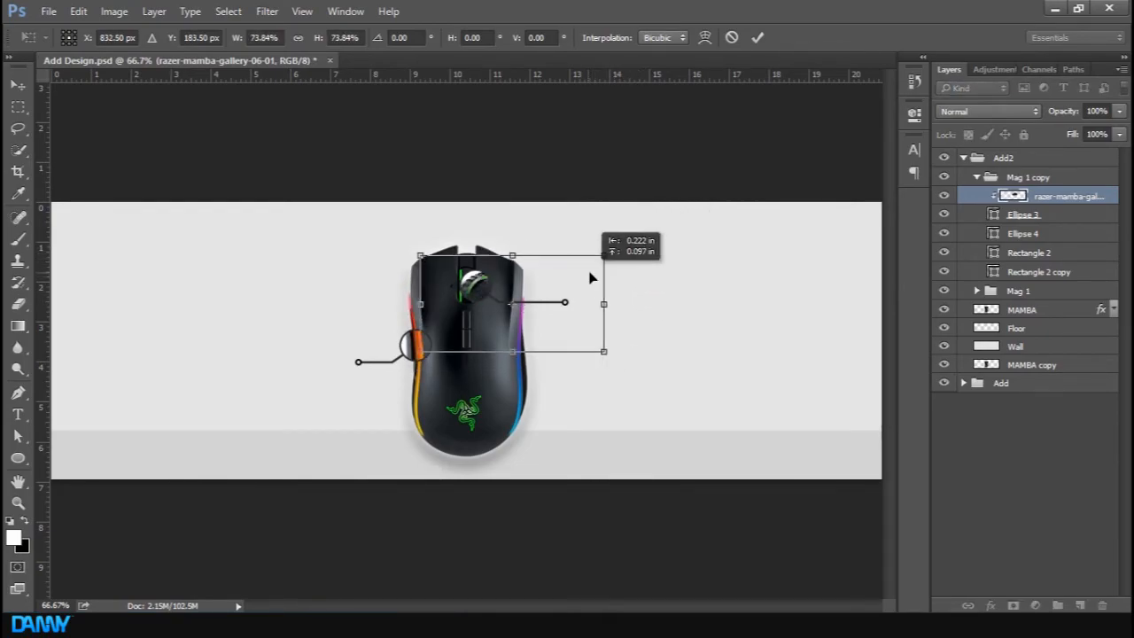
left_click(757, 37)
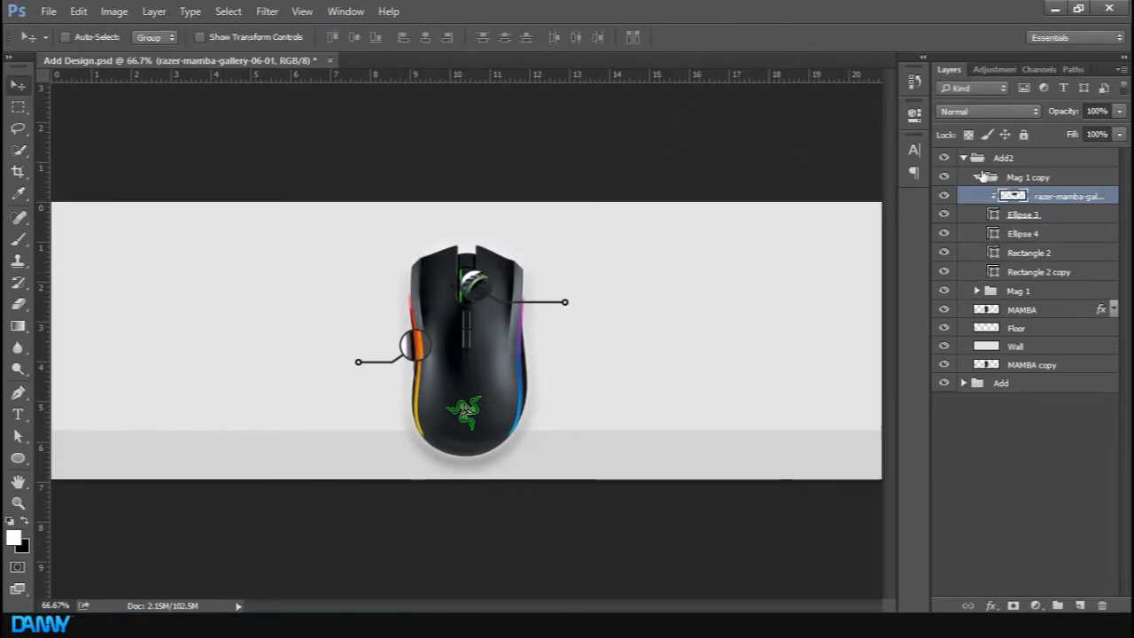
Open the Mag 1 group, add a text layer inside it and set the font to American Captain
left_click(976, 177)
left_click(971, 408)
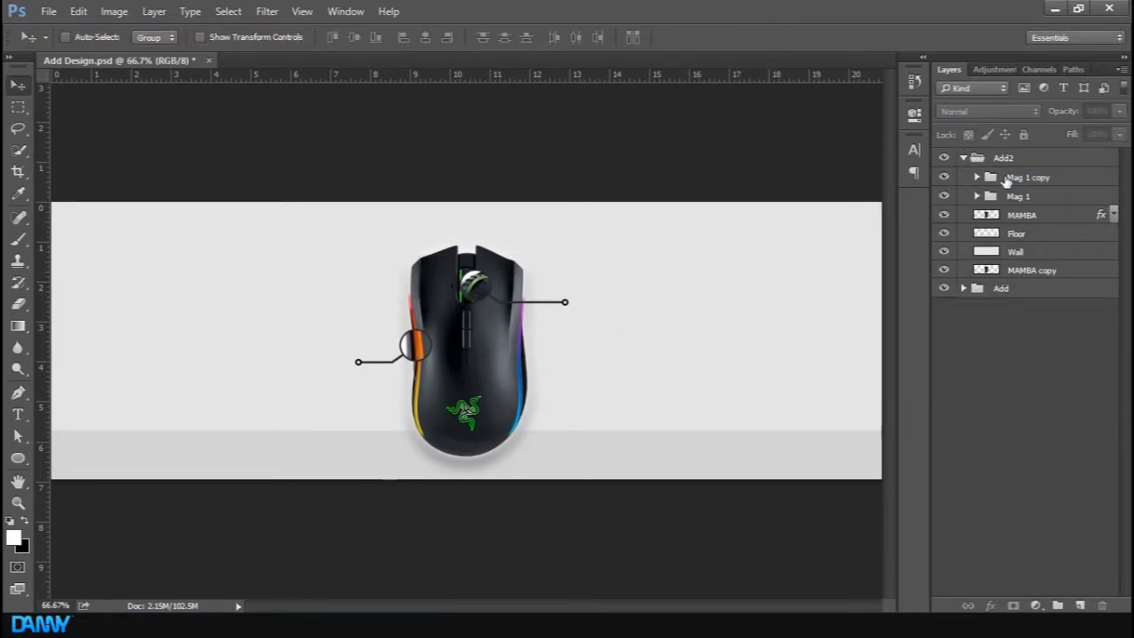
left_click(1023, 195)
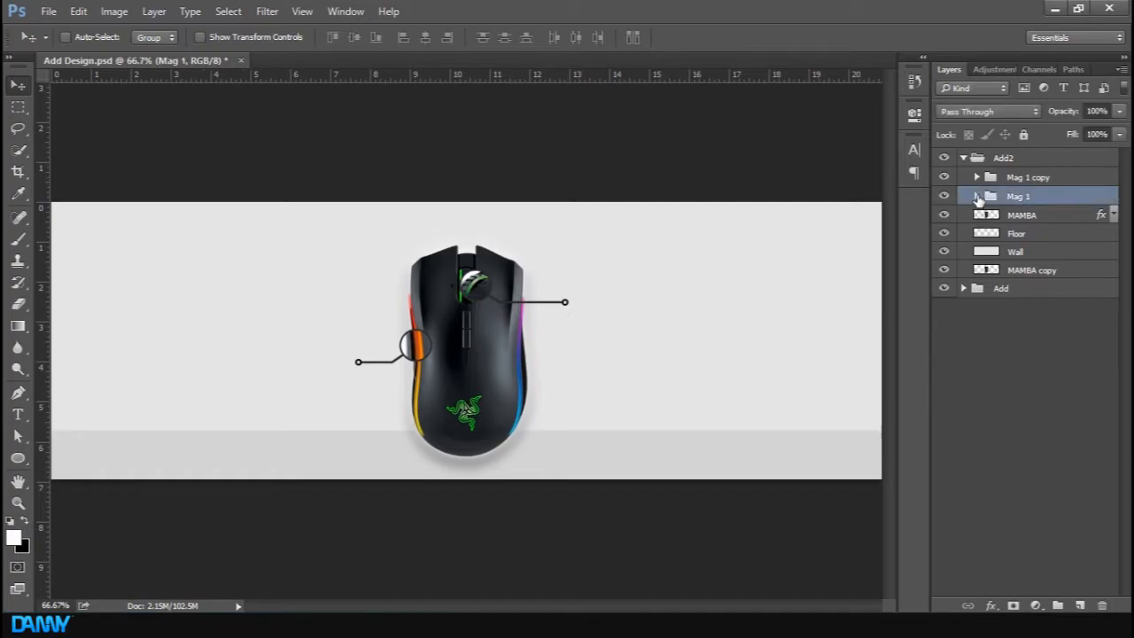
left_click(976, 196)
key("t")
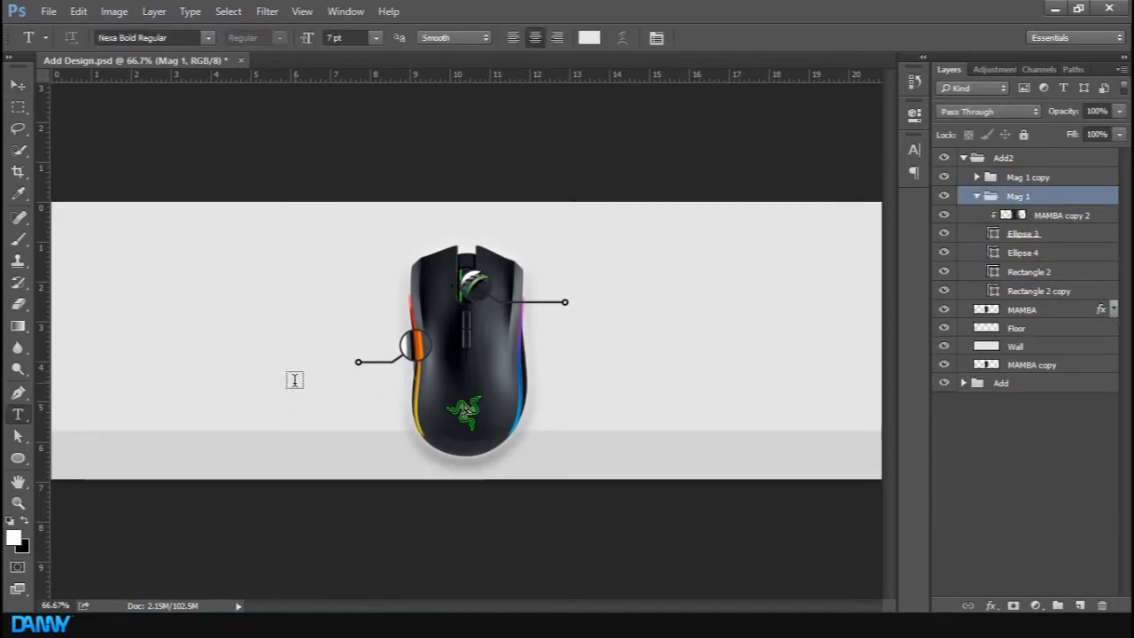
left_click(294, 380)
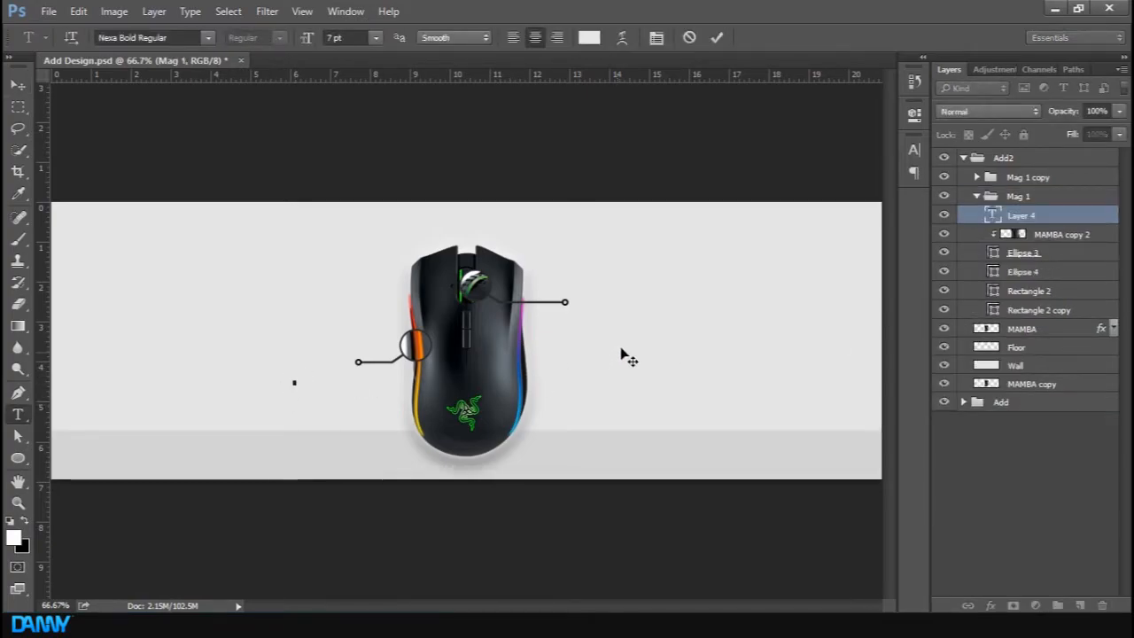
left_click(137, 37)
type("ame")
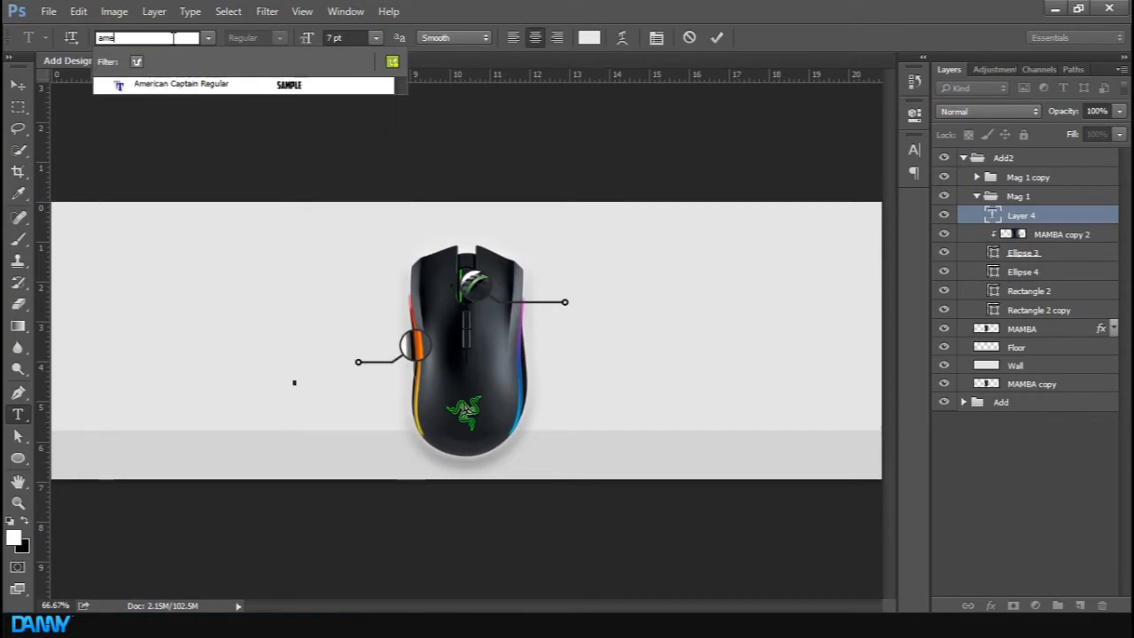
left_click(192, 84)
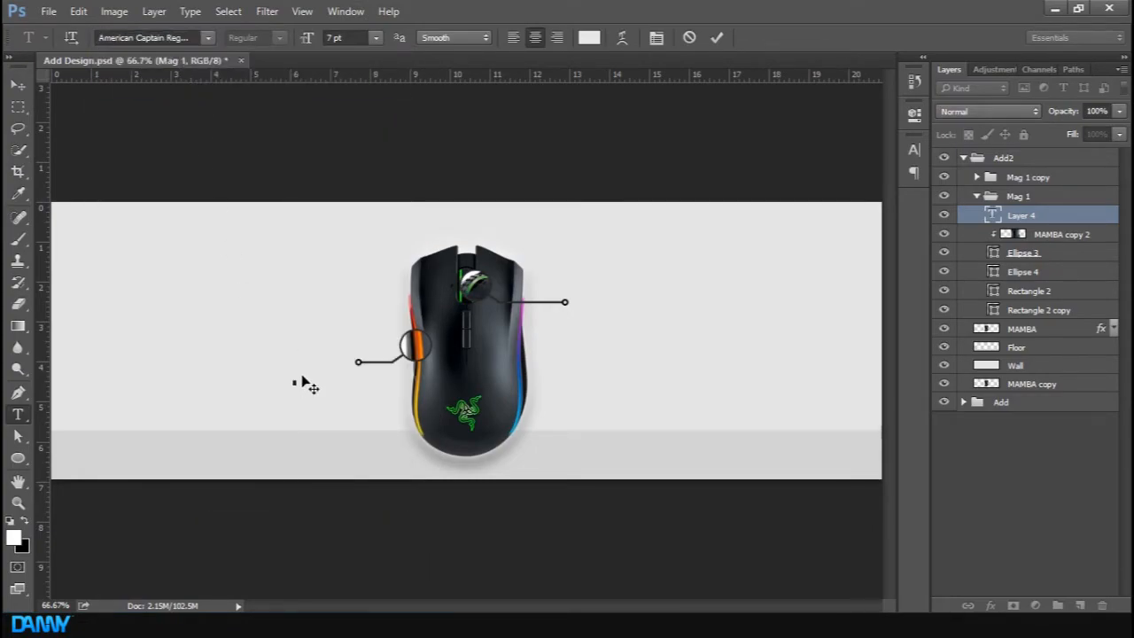
Compare against the reference banner, then start a 39 pt text layer at the end of the LED callout line
left_click(943, 158)
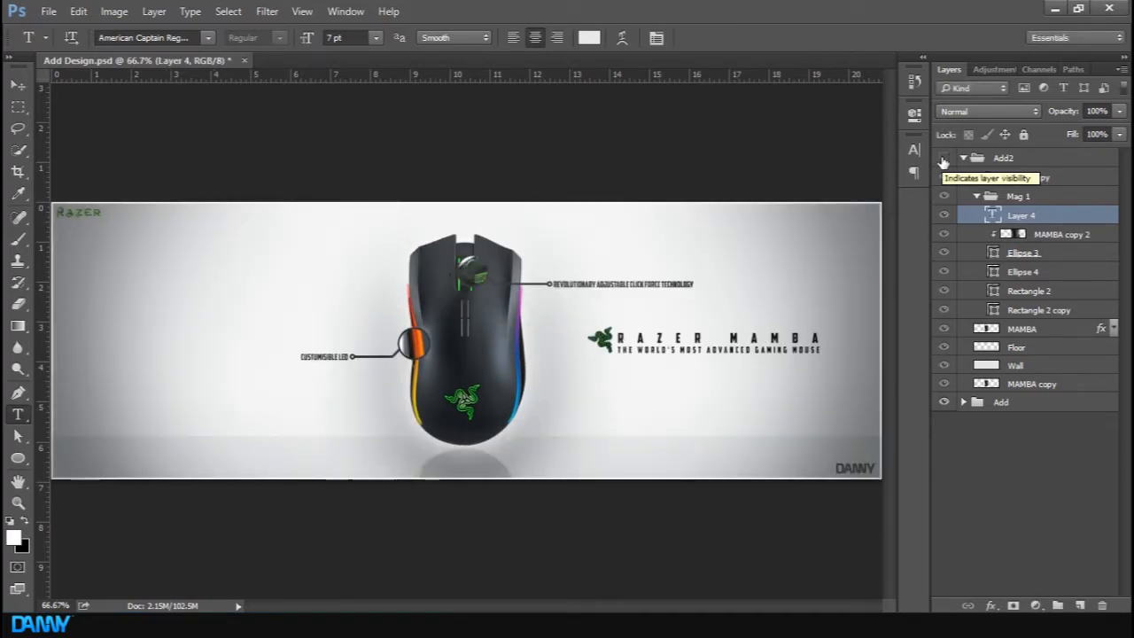
left_click(943, 159)
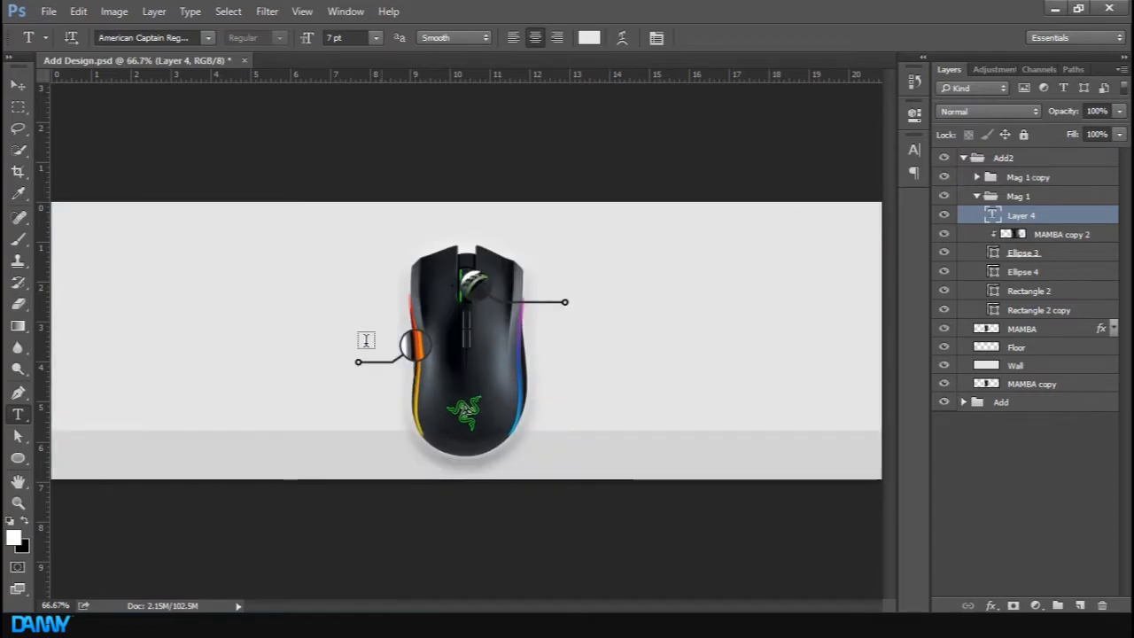
left_click(321, 360)
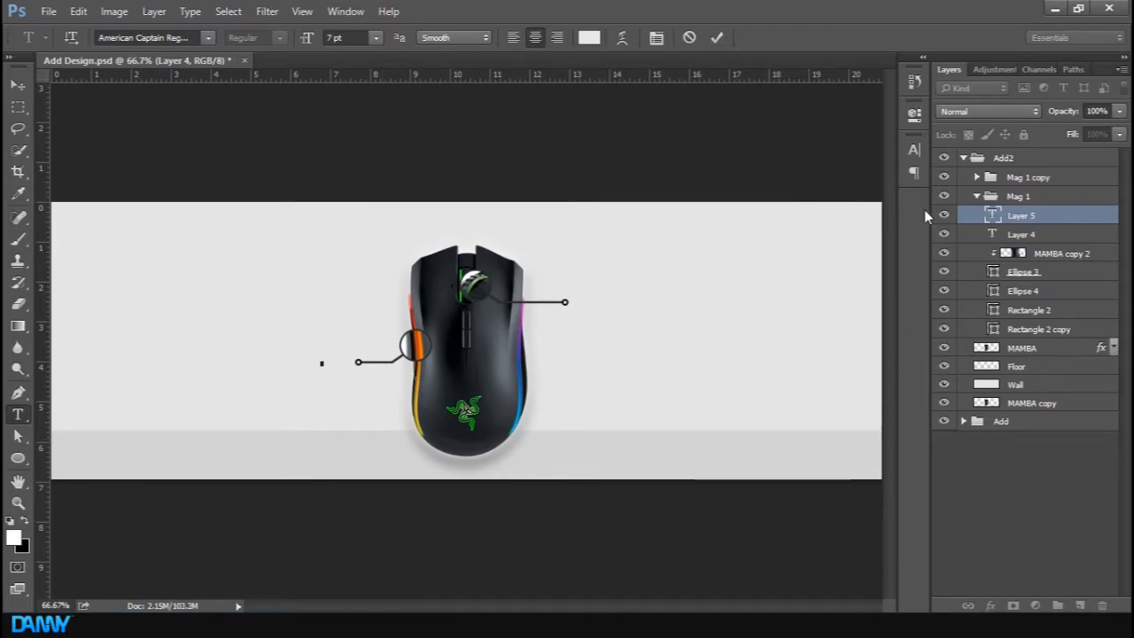
left_click_drag(309, 41, 350, 41)
type("RGB")
key("ctrl+a")
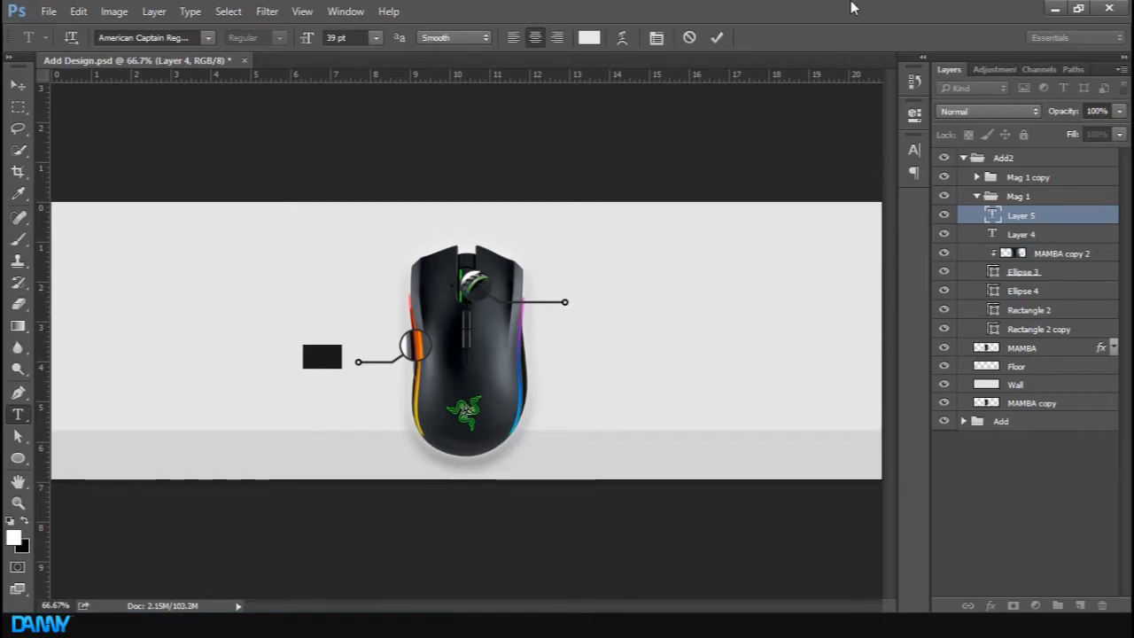
Set the text colour to black, 000000
left_click(589, 34)
type("1d1d1d")
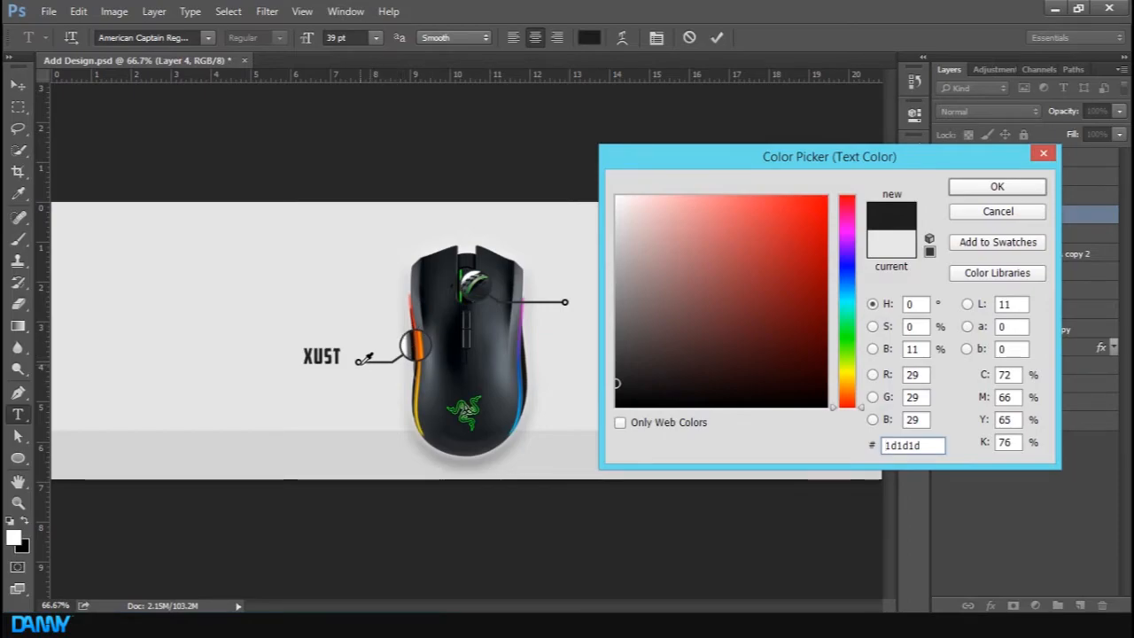
left_click(360, 360)
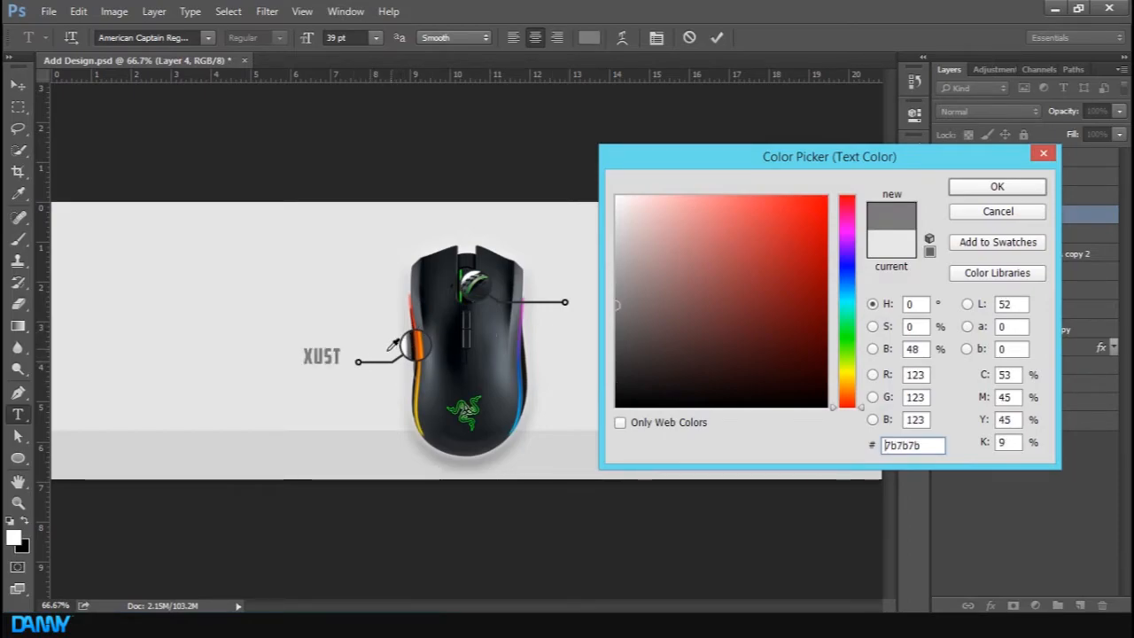
key("ctrl+plus")
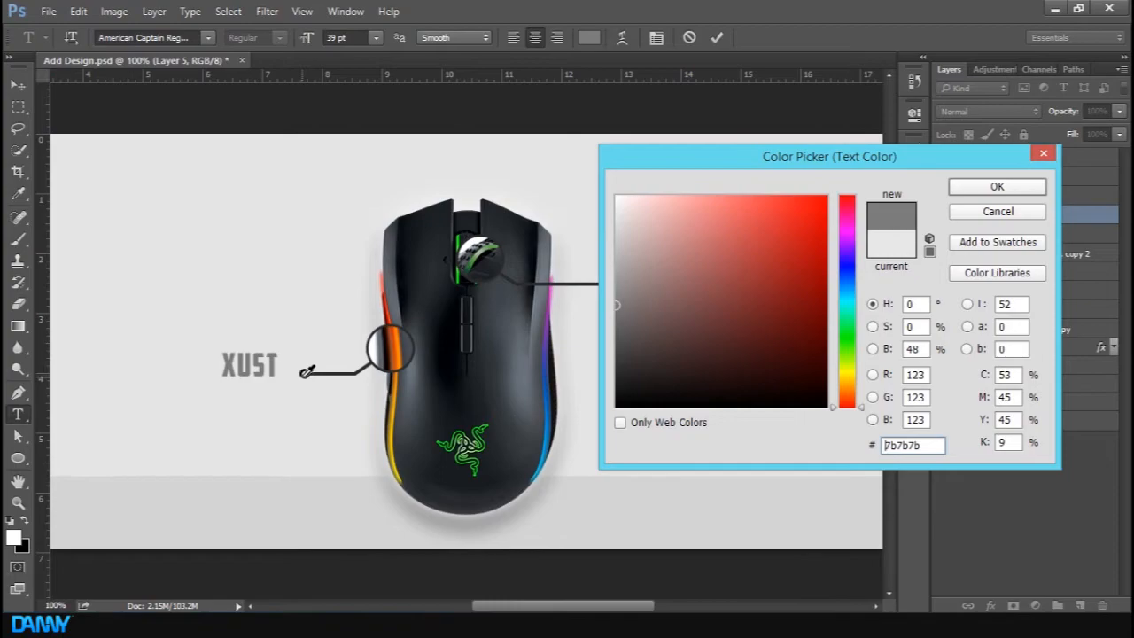
left_click(303, 373)
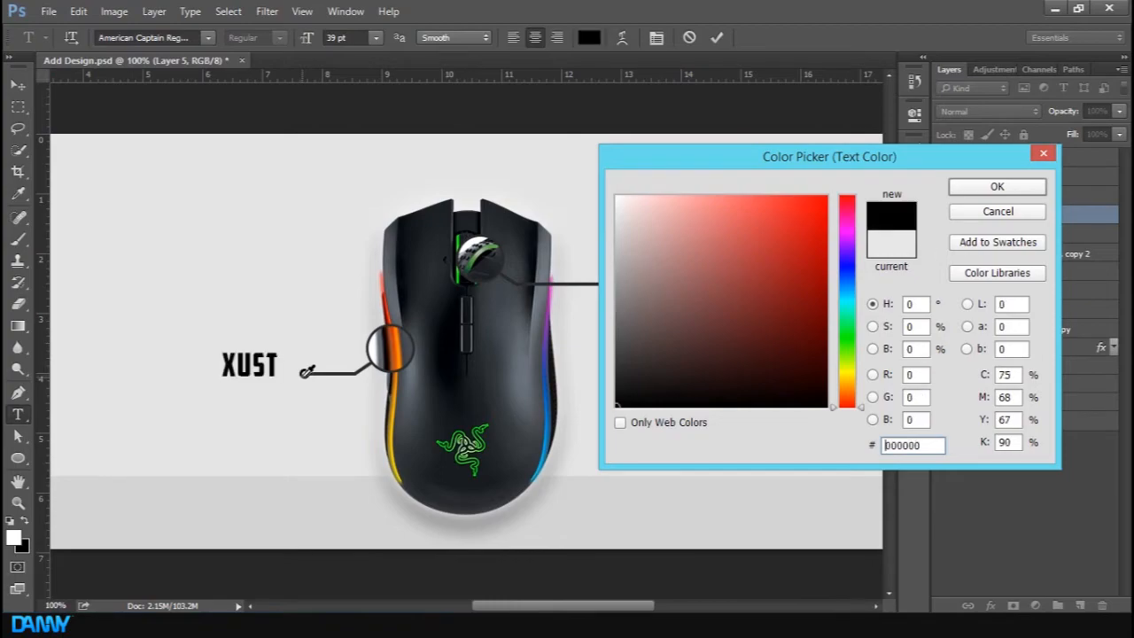
left_click(967, 188)
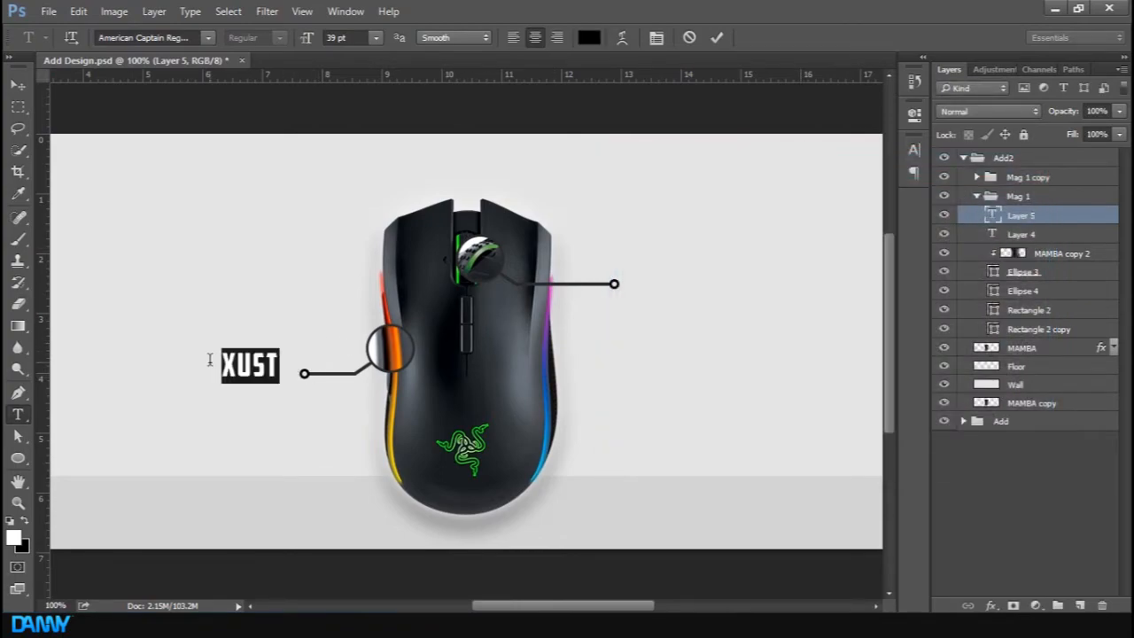
Type the label CUSTIMISIBLE LED at the end of the LED callout line and commit it
type("CUSTIMISIBLE LED")
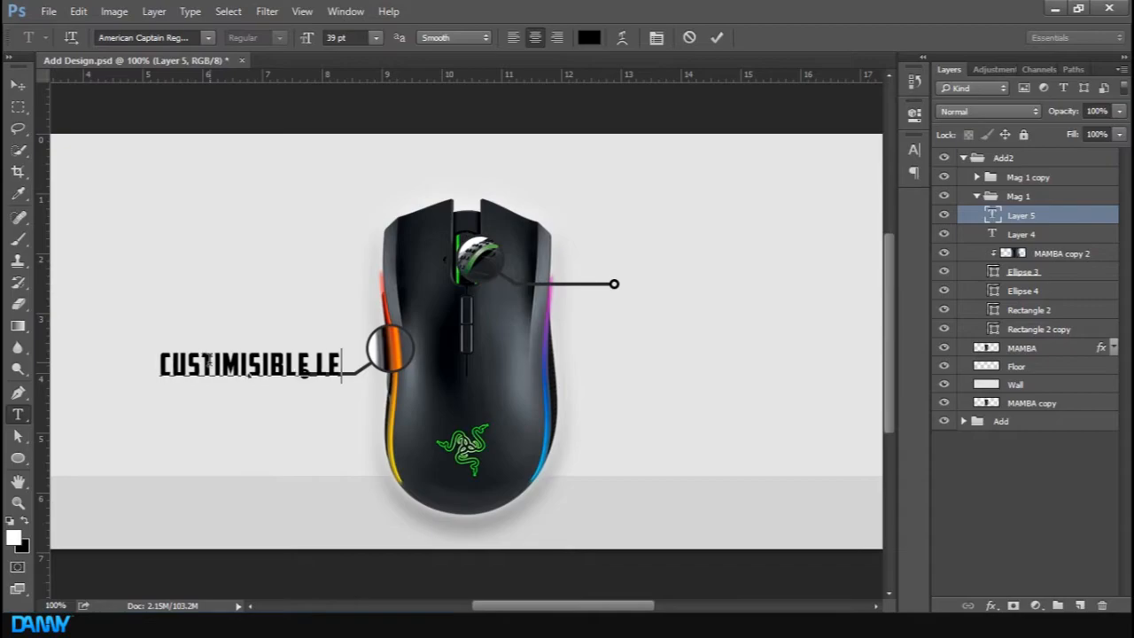
left_click_drag(349, 370, 44, 379)
left_click(717, 37)
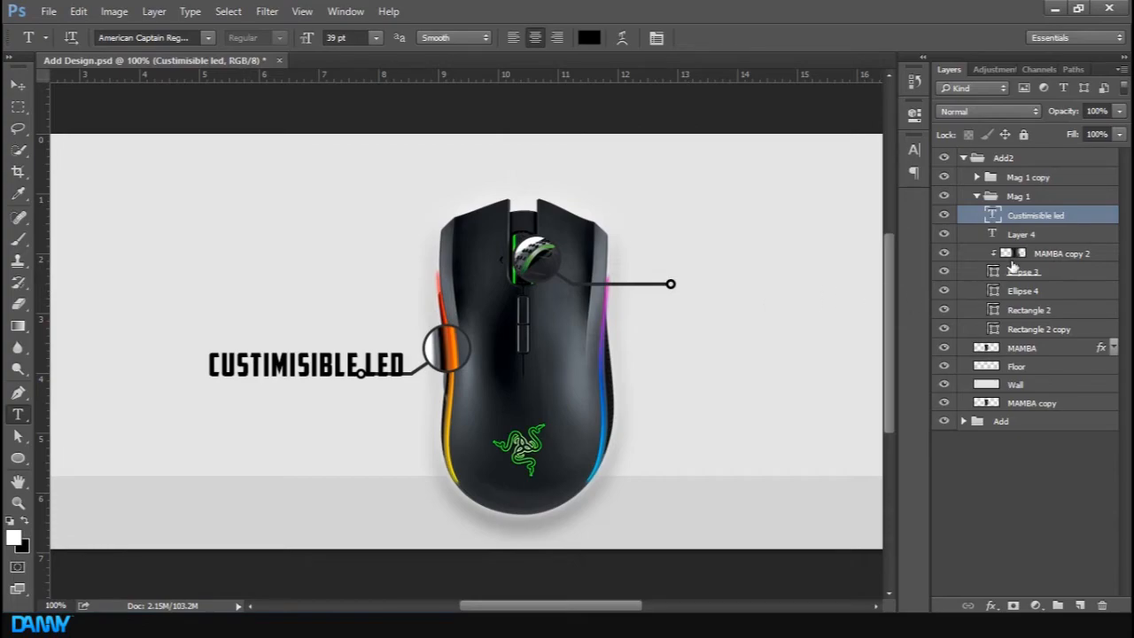
Duplicate the label and move the copy to the end of the upper callout line
key("ctrl+j")
key("v")
left_click_drag(321, 425, 796, 347)
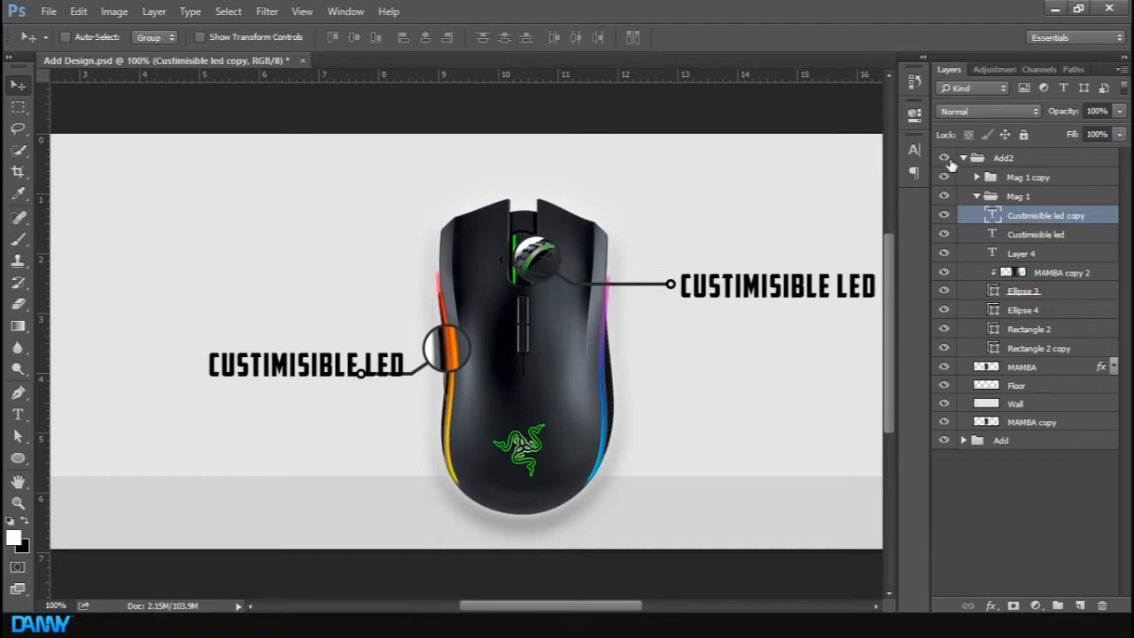
Compare with the reference banner and delete the three text layers from the Mag 1 group
left_click(944, 158)
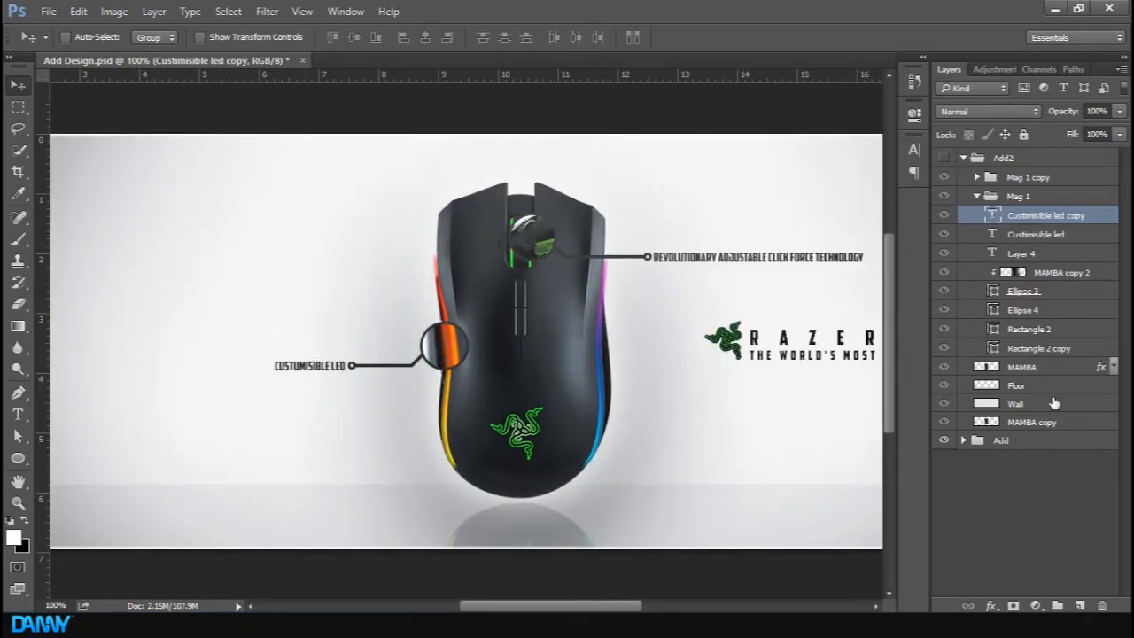
left_click(1045, 252, "shift")
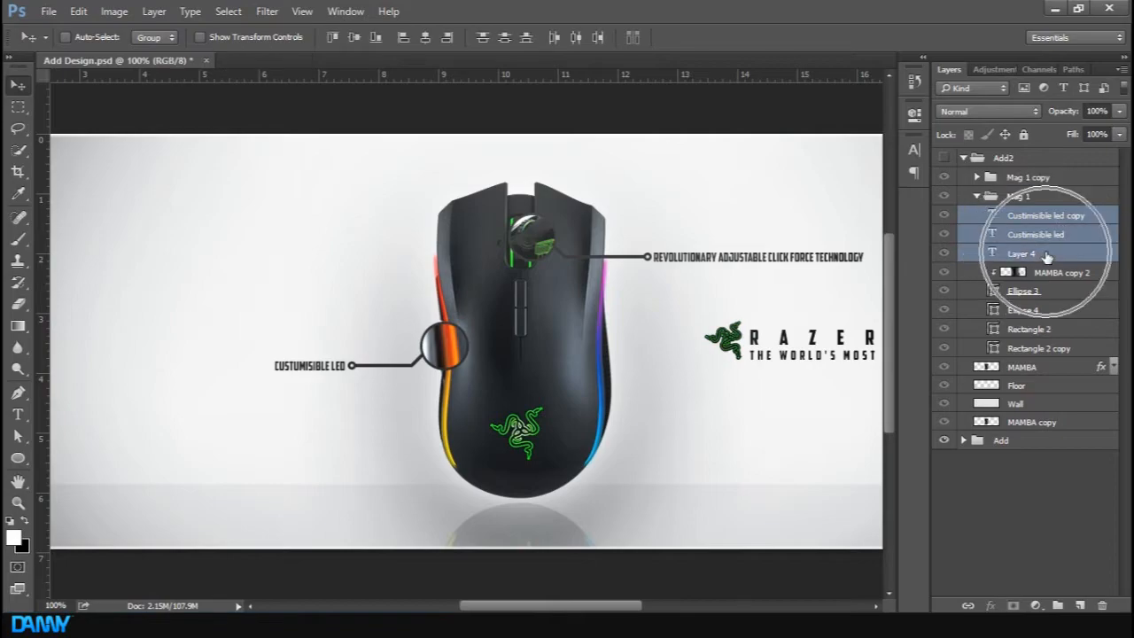
key("Delete")
Duplicate the Branding group from the Add group and move the copy to the top of Add2
left_click(1052, 364)
left_click(978, 382)
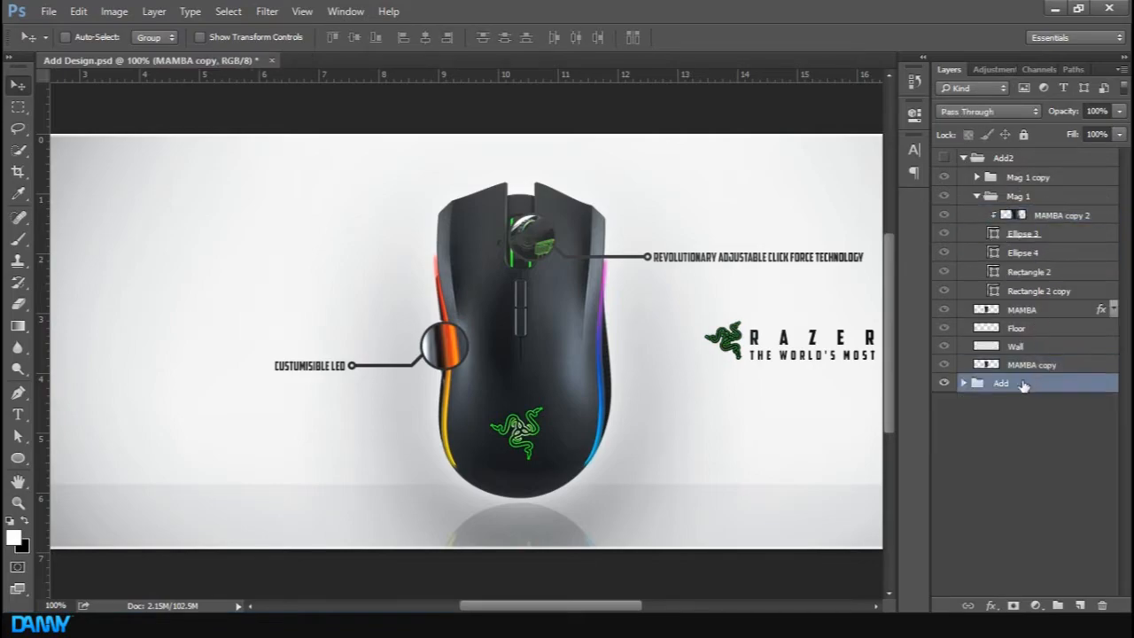
left_click(964, 382)
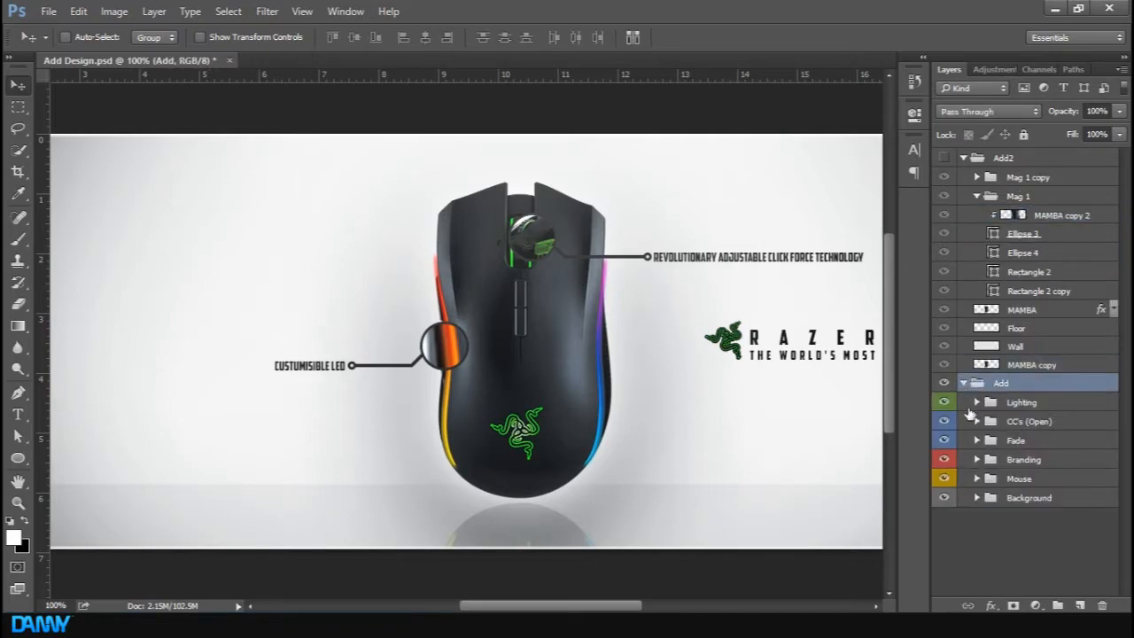
left_click(1048, 441)
left_click(1046, 461)
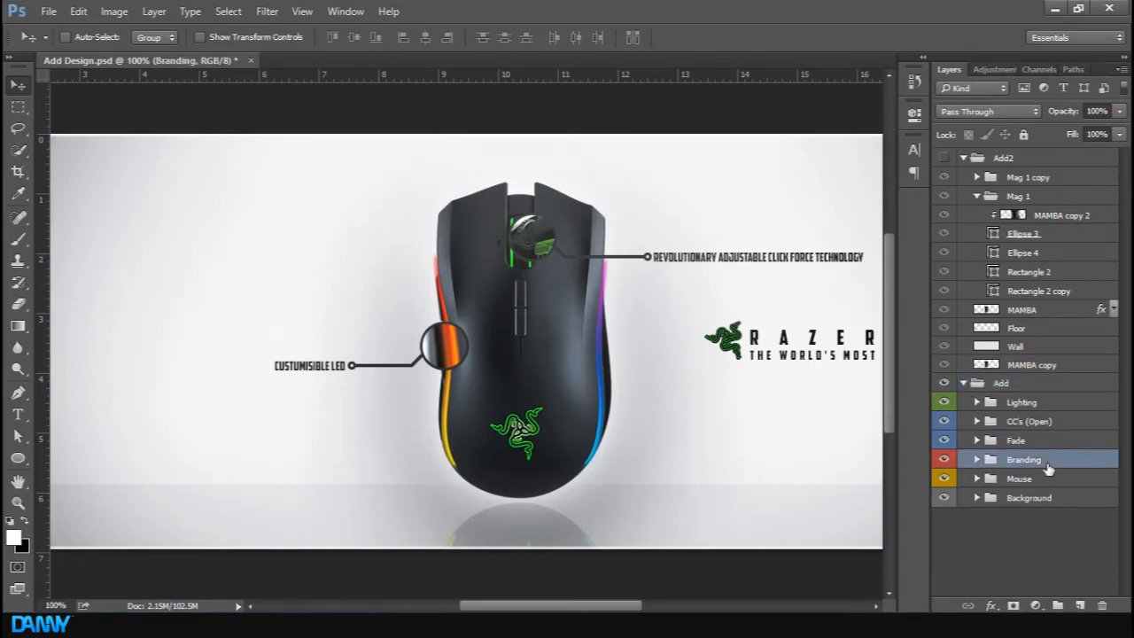
key("ctrl+j")
left_click_drag(1047, 464, 1057, 169)
left_click(963, 401)
left_click(981, 539)
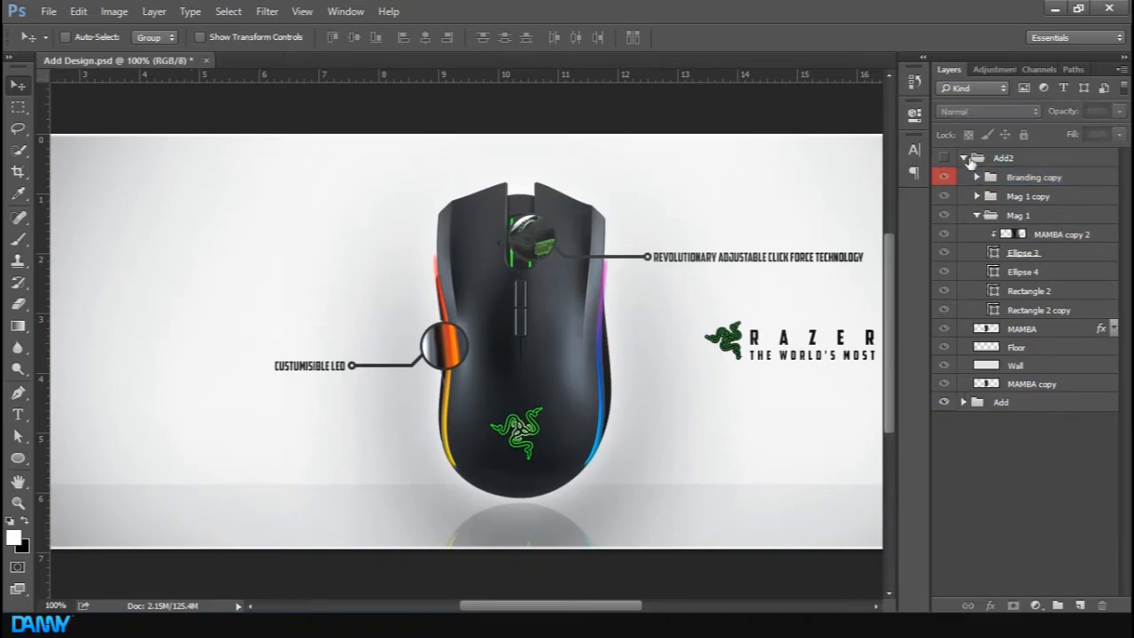
Toggle the Add2, Branding copy and Branding groups' visibility to compare the new banner with the reference
left_click(944, 158)
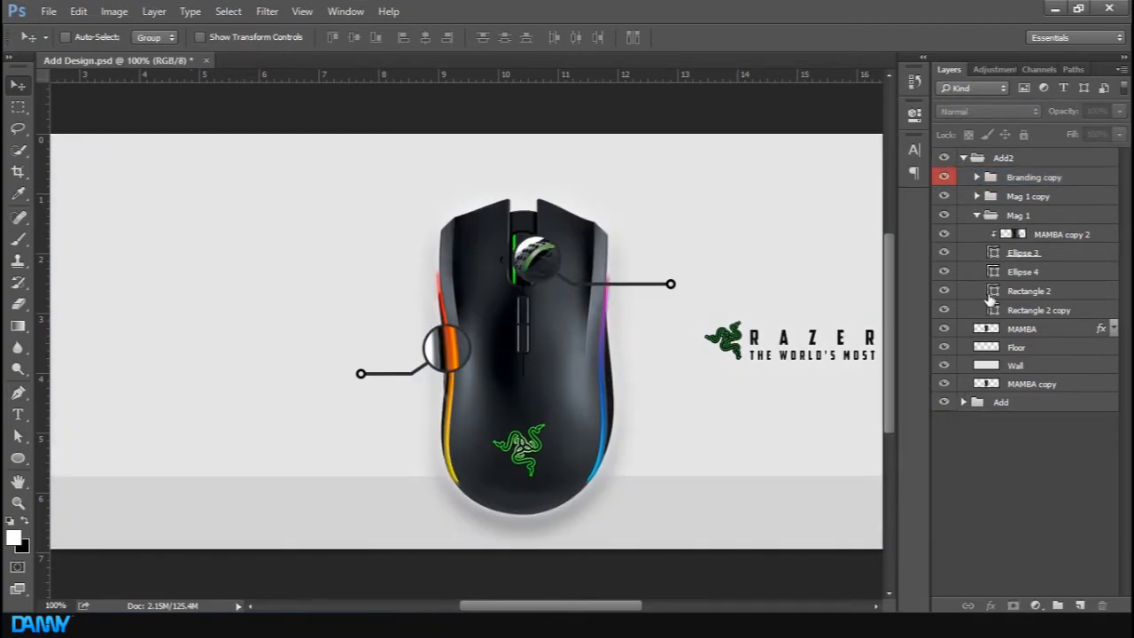
left_click(1054, 178)
key("ctrl+minus")
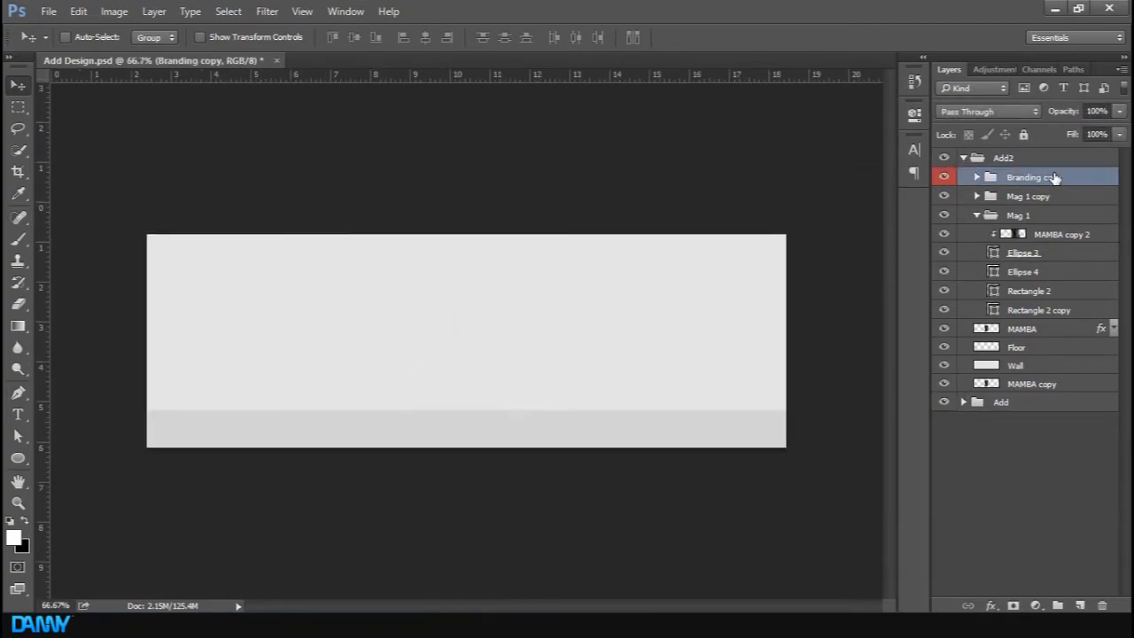
left_click(944, 178)
left_click(944, 178)
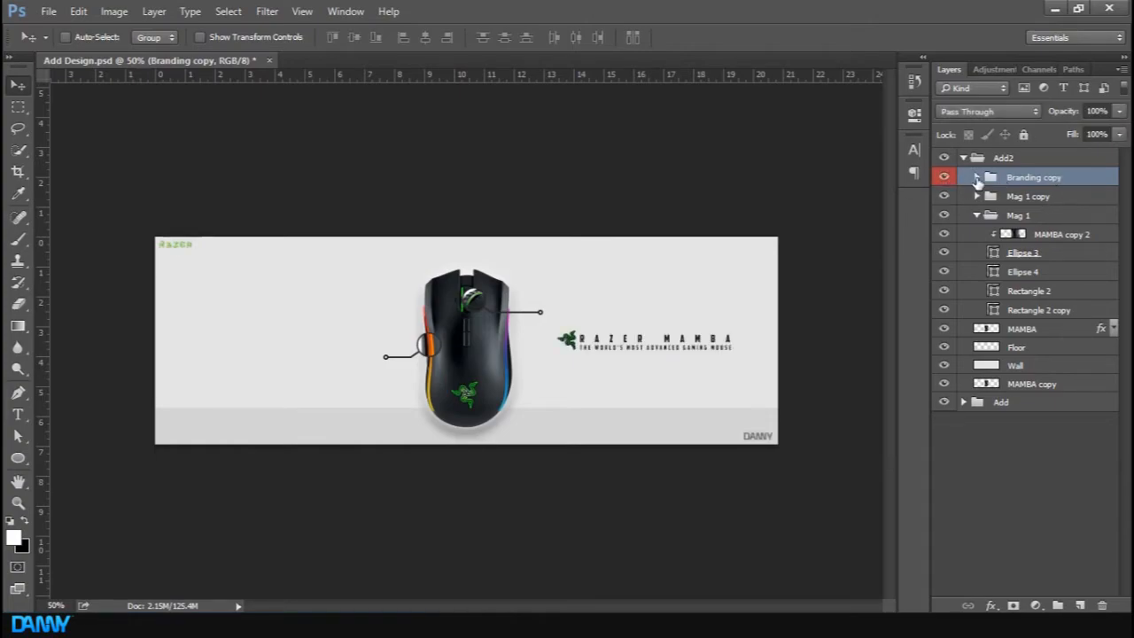
left_click(972, 404)
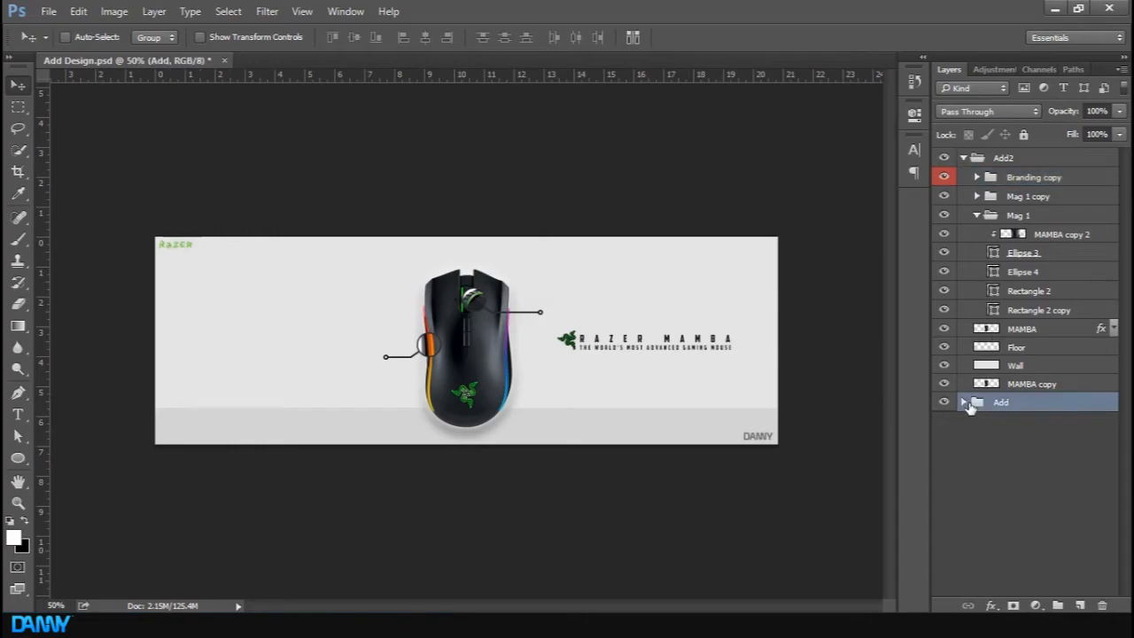
left_click(965, 403)
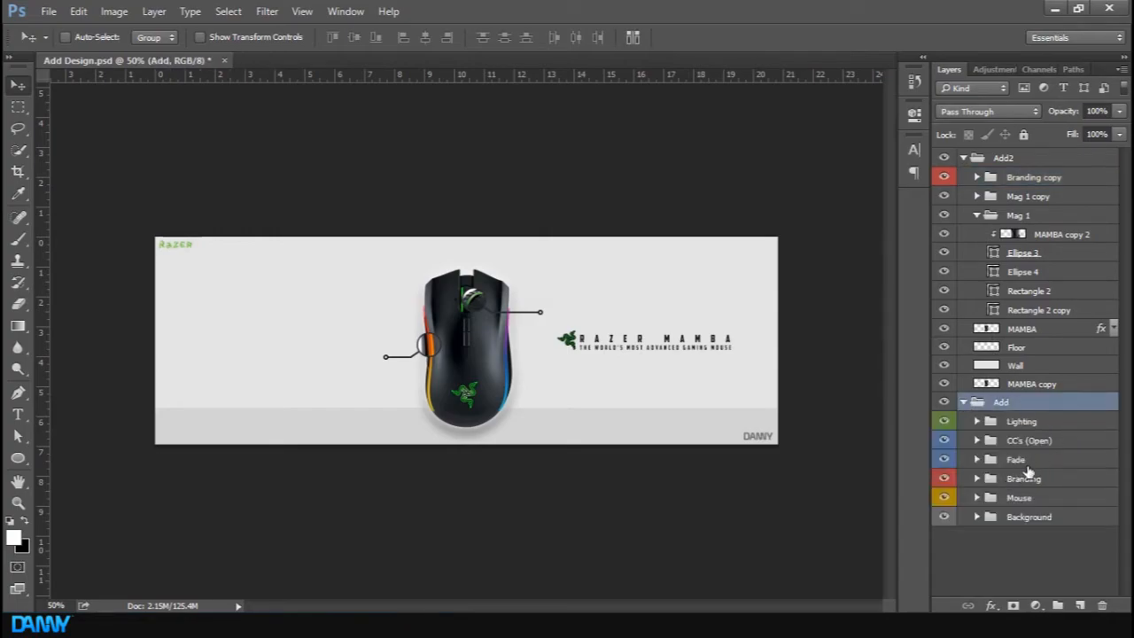
left_click(1027, 475)
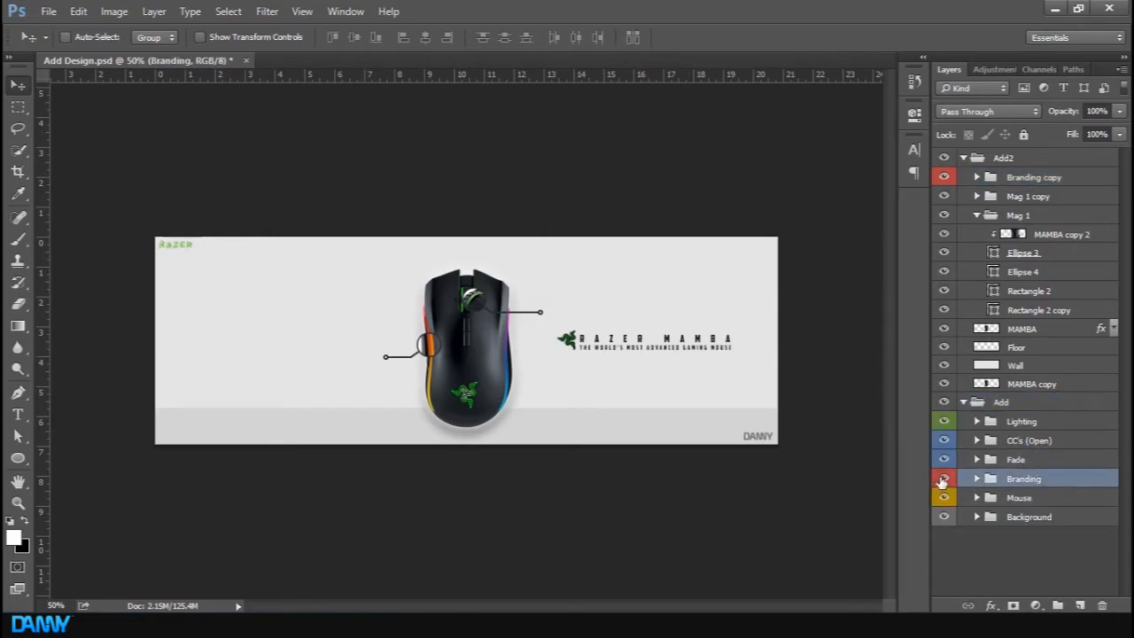
left_click(944, 157)
left_click(943, 477)
left_click(943, 477)
Duplicate the Mouse group from the Add group and move the copy to the top of the Add2 group
left_click(942, 497)
left_click(942, 498)
left_click(1025, 498)
key("ctrl+j")
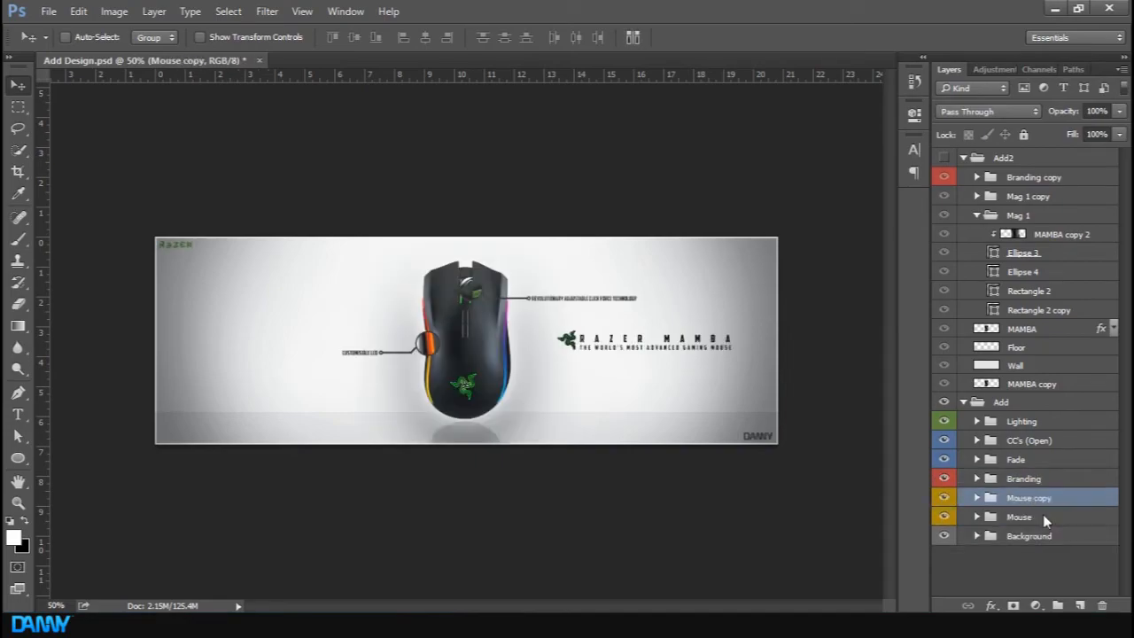
left_click_drag(1042, 500, 1027, 174)
left_click(966, 423)
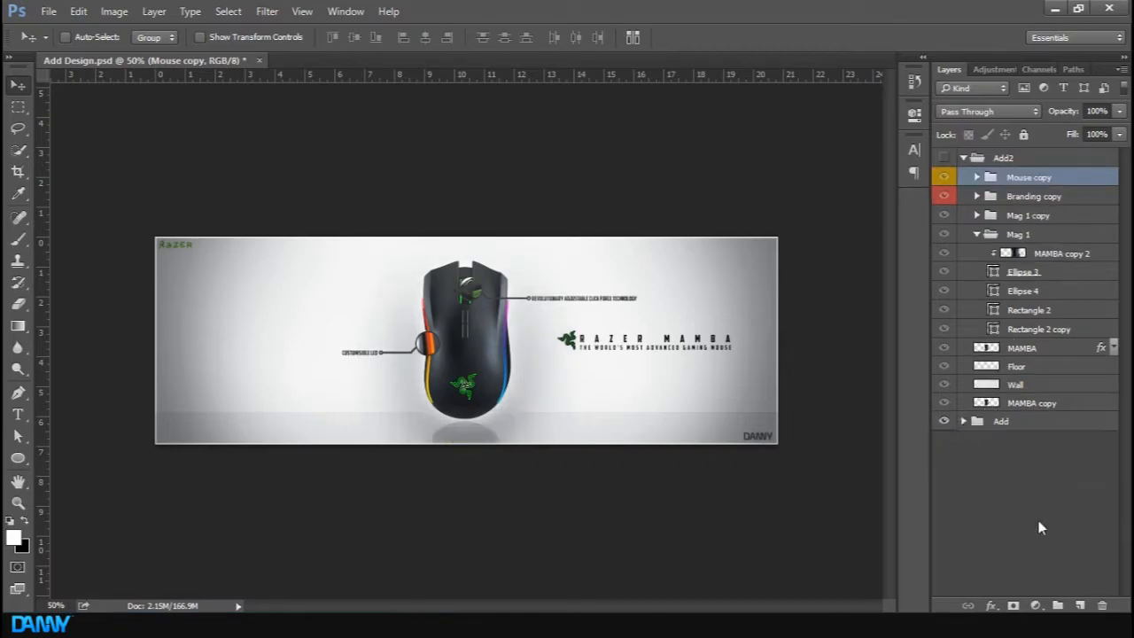
Show the Add2 group and toggle the mouse layers and zoom groups inside Mouse copy to isolate its labels
left_click(1049, 491)
left_click(943, 157)
key("ctrl+plus")
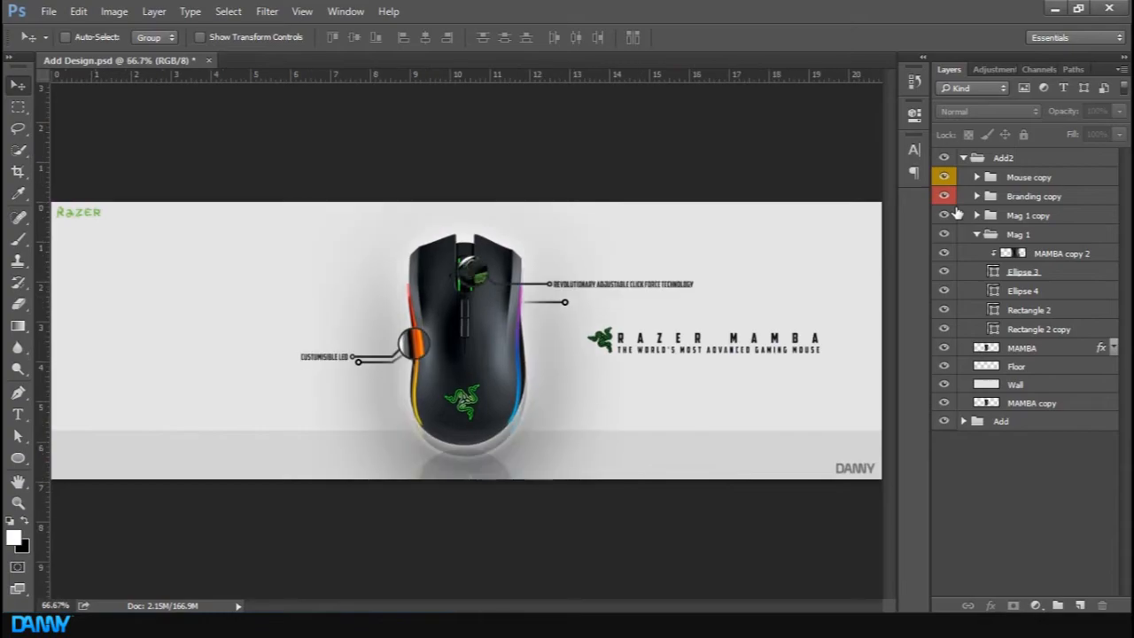
left_click(1033, 179)
left_click(1017, 198)
left_click(986, 179)
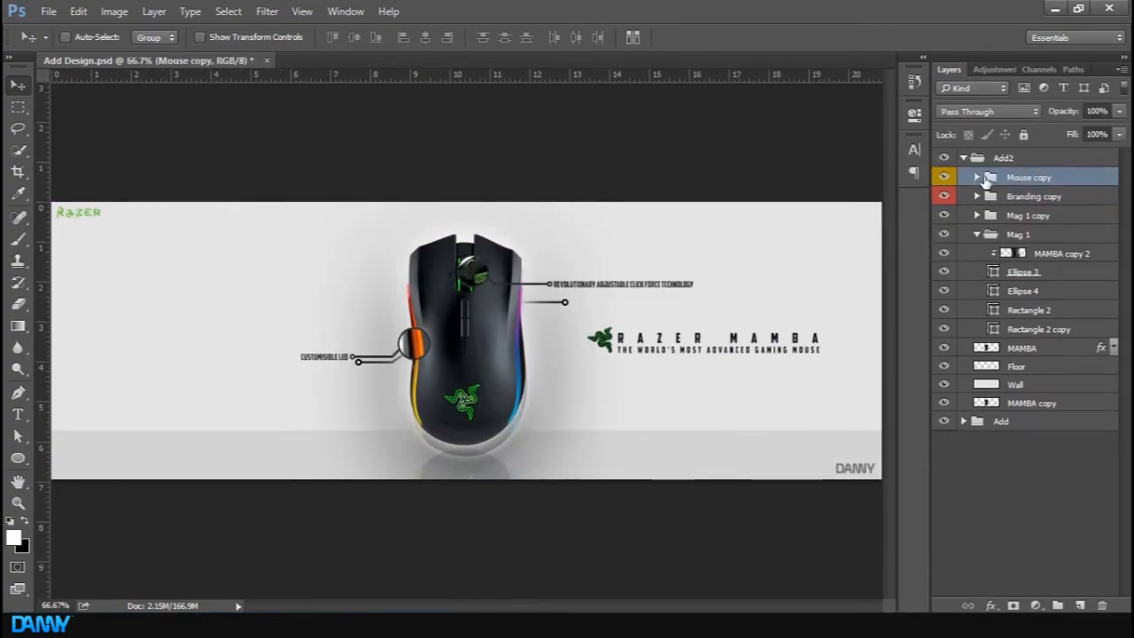
left_click(978, 178)
left_click(1001, 234)
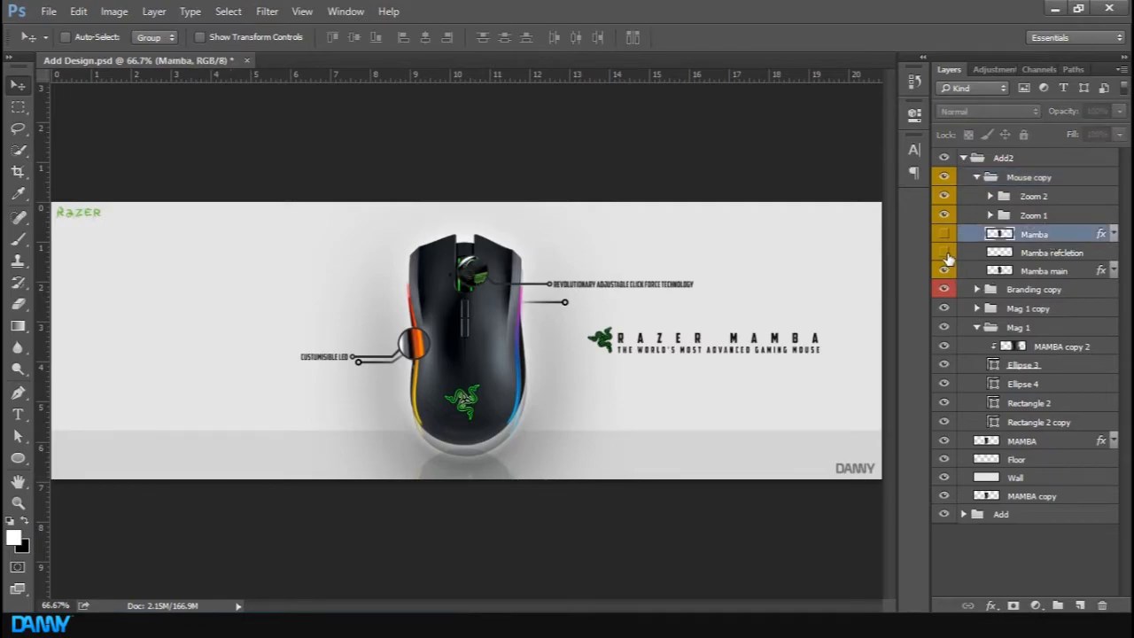
left_click_drag(948, 257, 946, 273)
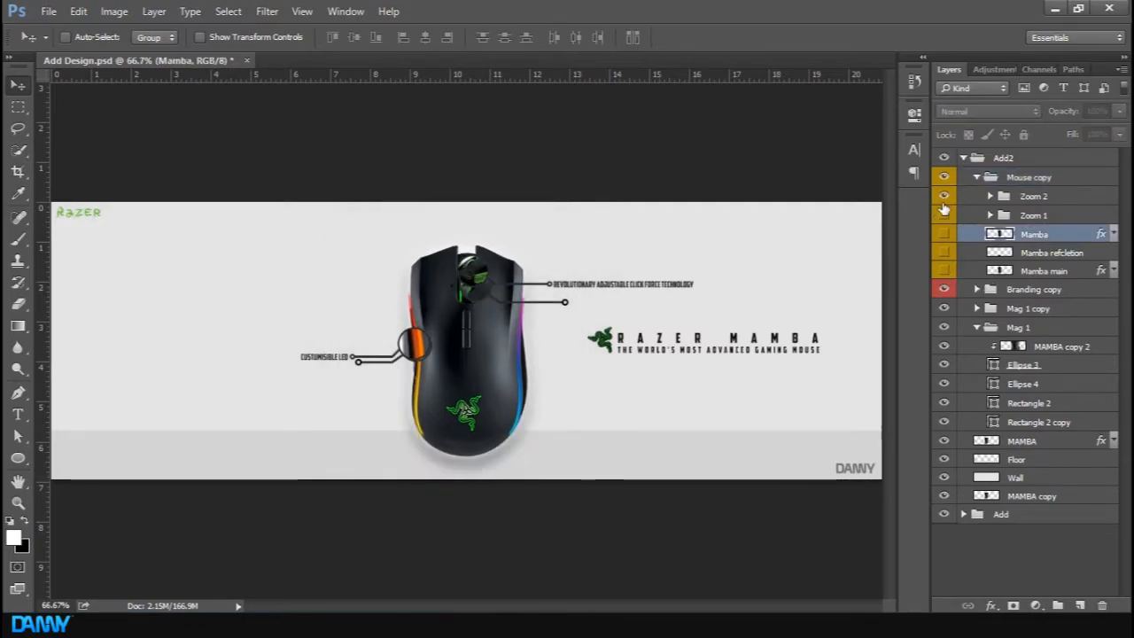
left_click(945, 199)
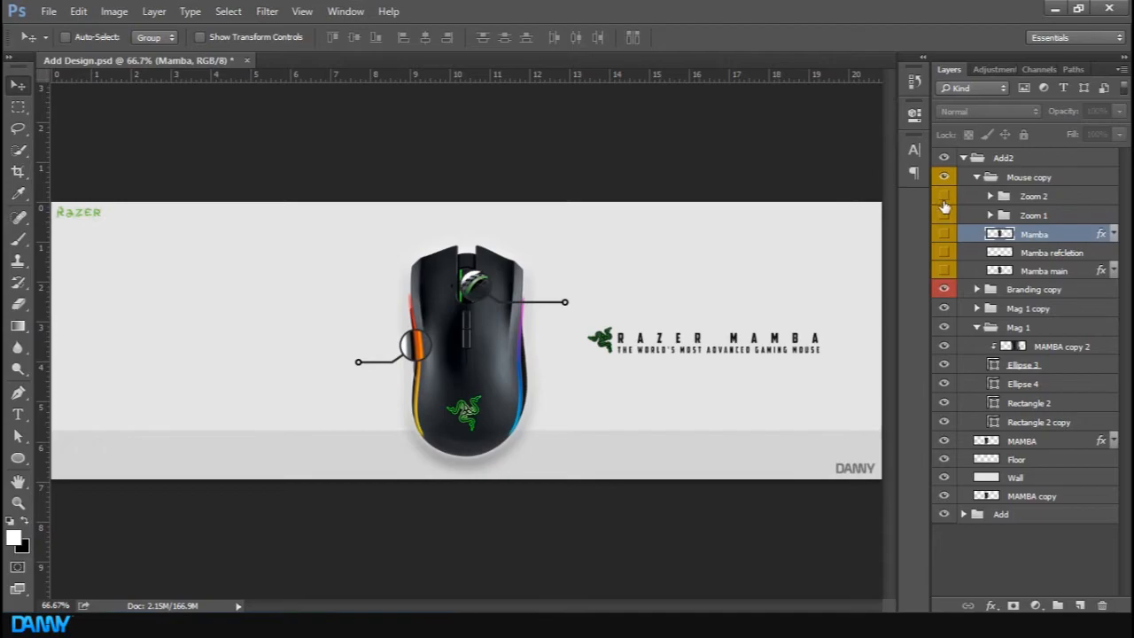
left_click(945, 212)
left_click(944, 196)
Move the REVOLUTIONARY ADJUSTABLE CLICK FORCE TECHNOLOGY and CUSTUMISIBLE LED text layers out of the Zoom groups to the top of Add2
left_click(989, 196)
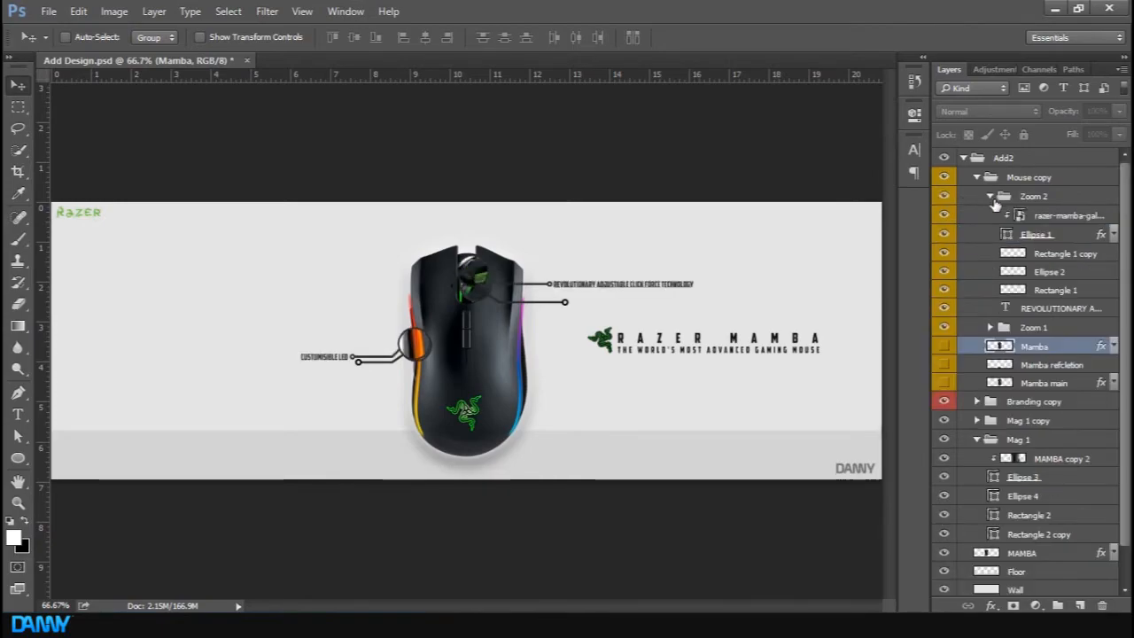
left_click(1069, 310)
left_click_drag(1069, 312, 1067, 170)
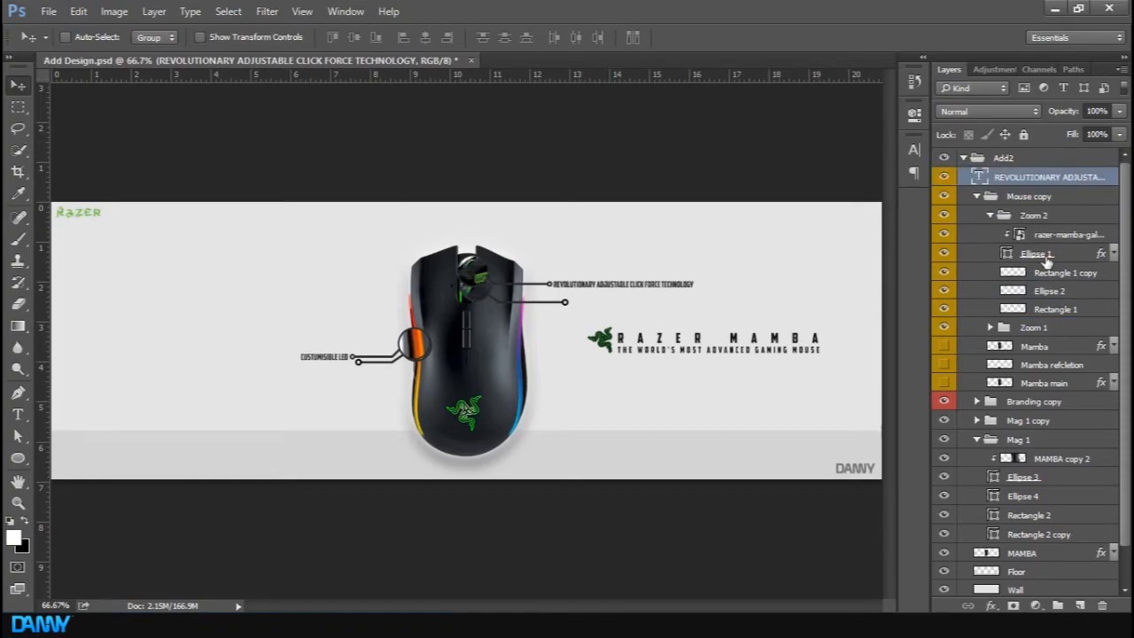
left_click(990, 217)
left_click(990, 234)
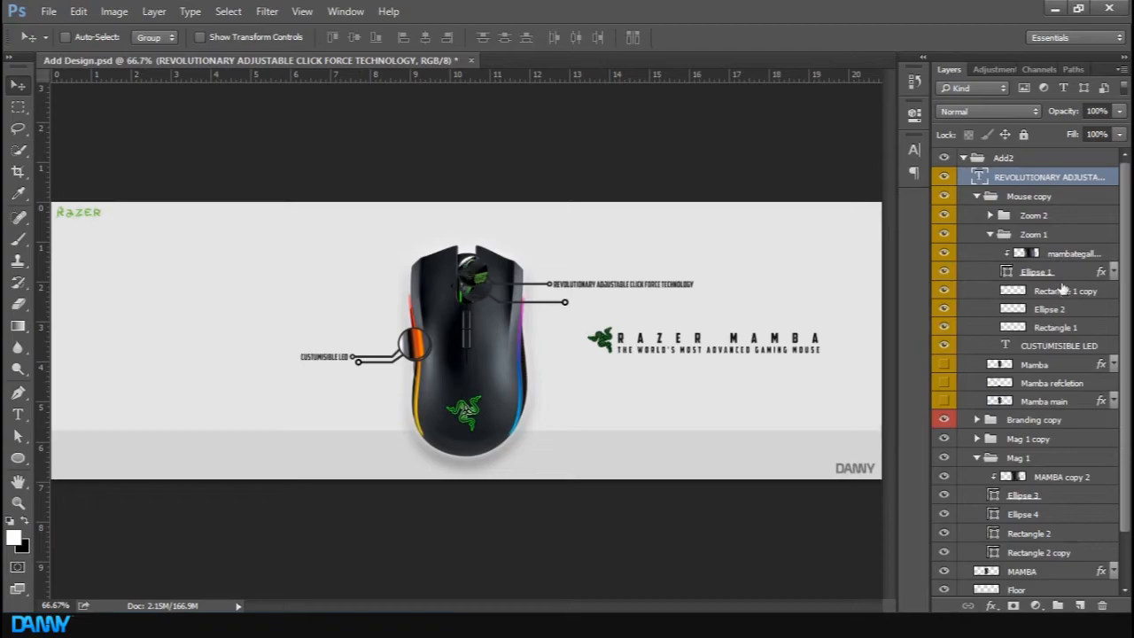
left_click_drag(1043, 344, 1041, 188)
Collapse and delete the Mouse copy group
left_click(977, 217)
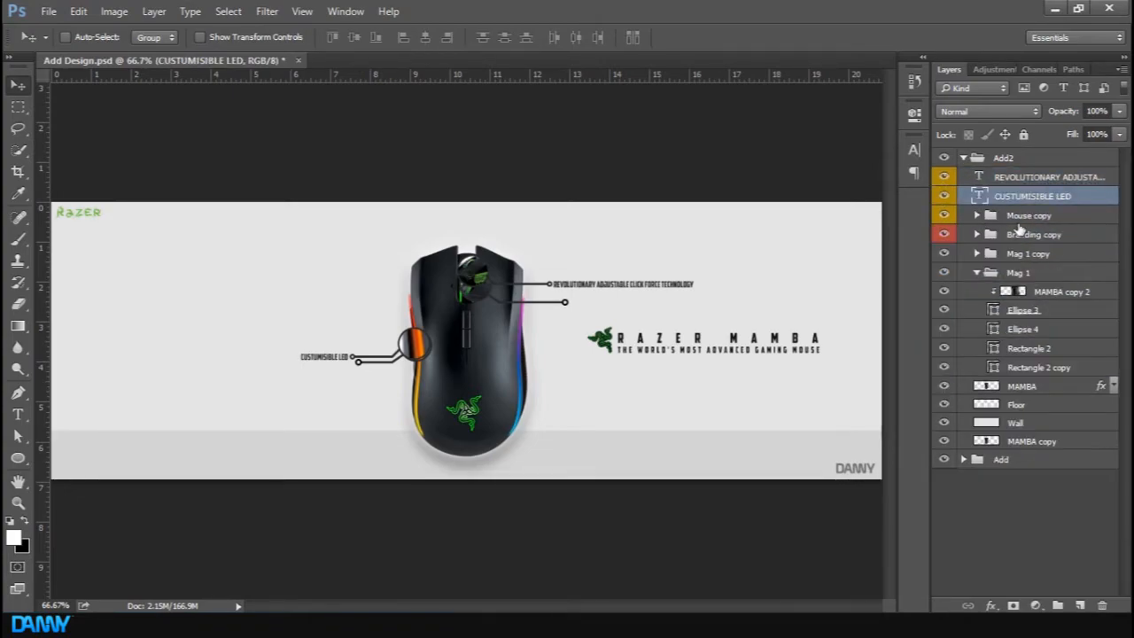
left_click(1027, 216)
key("Delete")
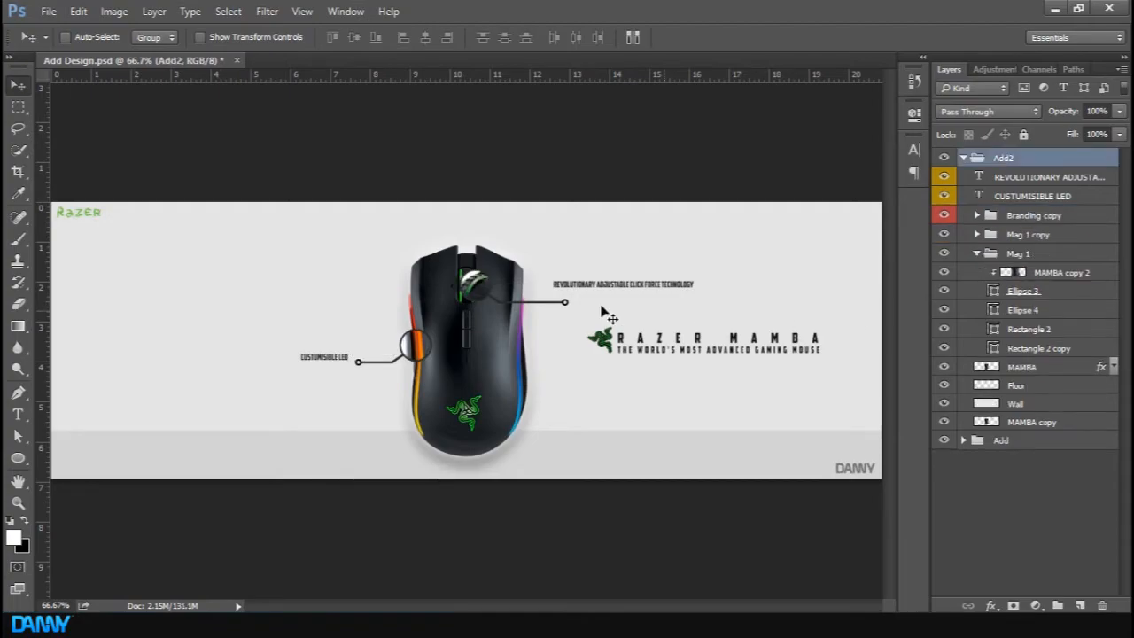
Move the REVOLUTIONARY ADJUSTABLE CLICK FORCE TECHNOLOGY label to the end of the upper callout line
left_click(1038, 180)
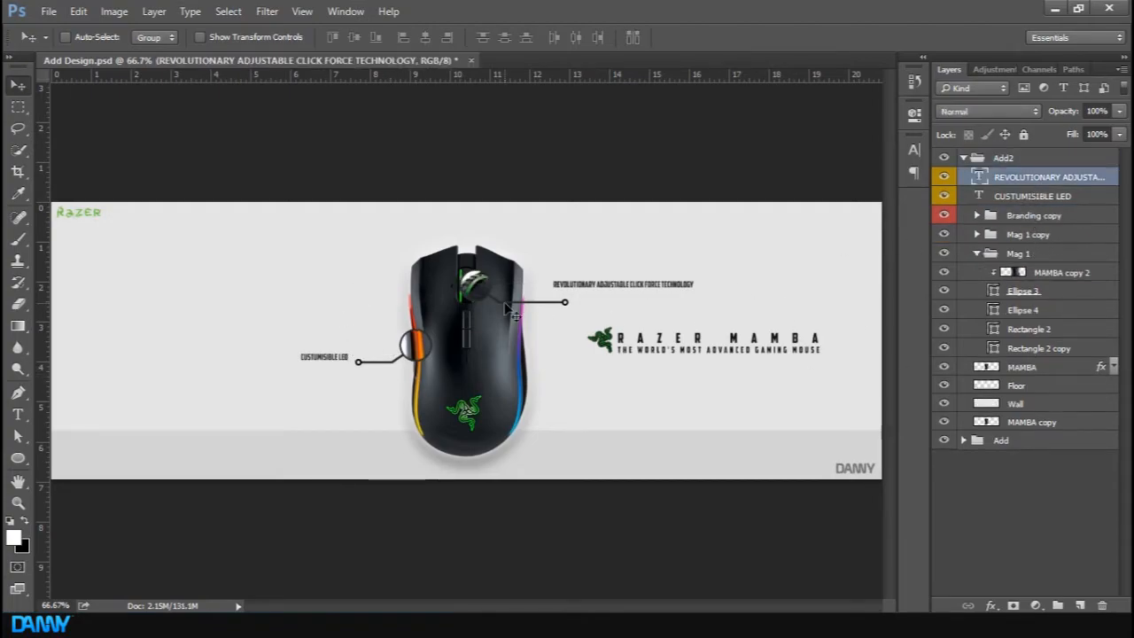
left_click_drag(506, 307, 506, 310)
left_click_drag(582, 299, 601, 311)
key("Left")
key("Left")
key("Left")
key("Left")
key("Up")
key("Up")
key("Down")
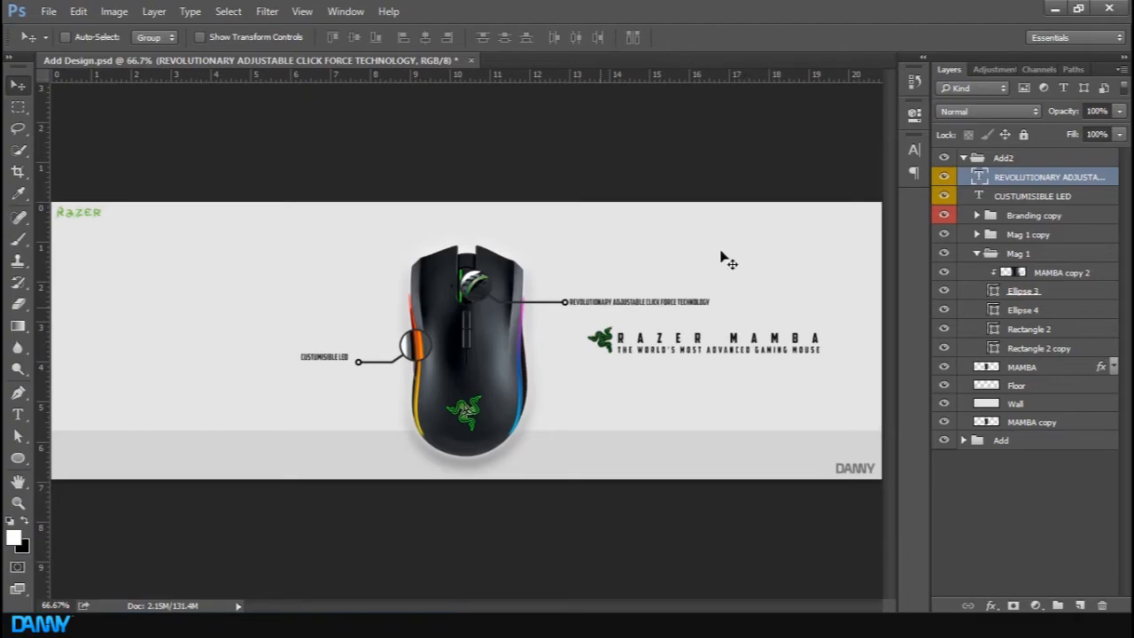
Nudge the CUSTUMISIBLE LED label to sit at the end of the lower callout line
left_click(1073, 196)
key("Down")
key("Down")
key("Down")
key("Down")
key("Down")
key("Down")
key("Down")
key("Down")
key("Down")
key("Down")
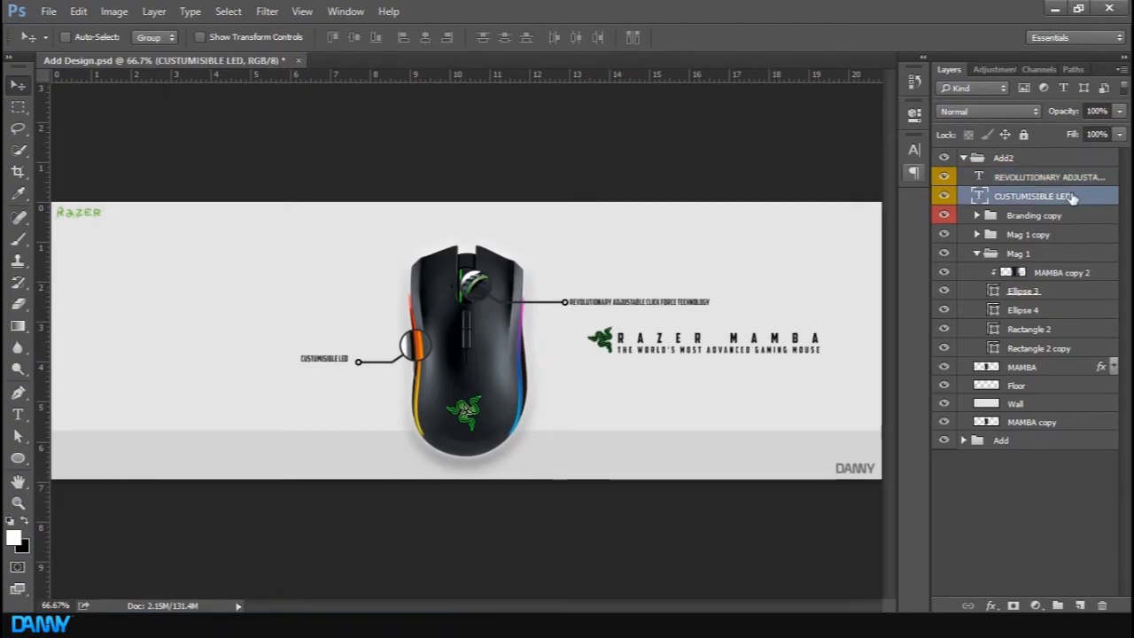
key("Up")
key("Up")
key("Up")
key("Up")
key("Up")
key("Right")
key("Right")
key("Right")
key("Right")
key("Right")
key("Right")
key("Right")
key("Right")
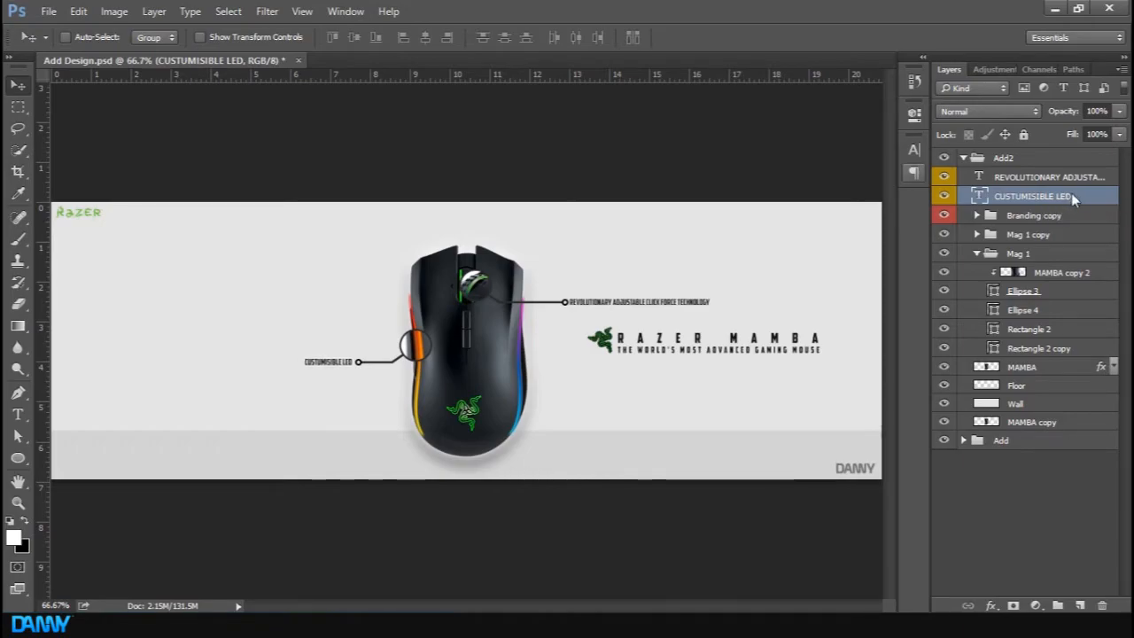
Hide the Branding copy reference group inside Add2
left_click(963, 157)
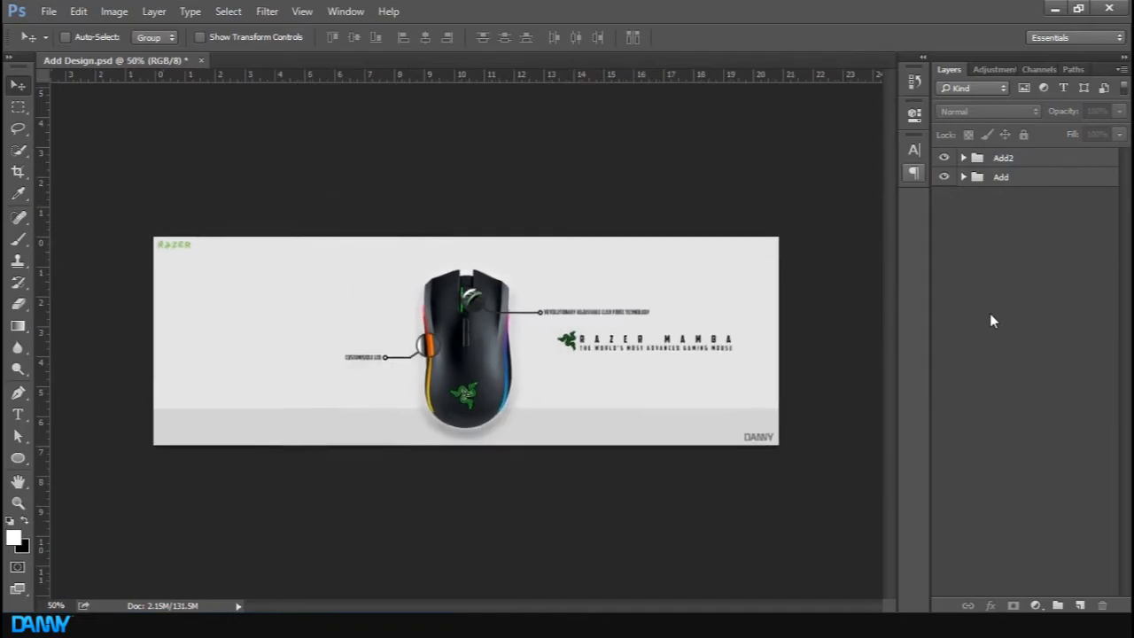
left_click(963, 158)
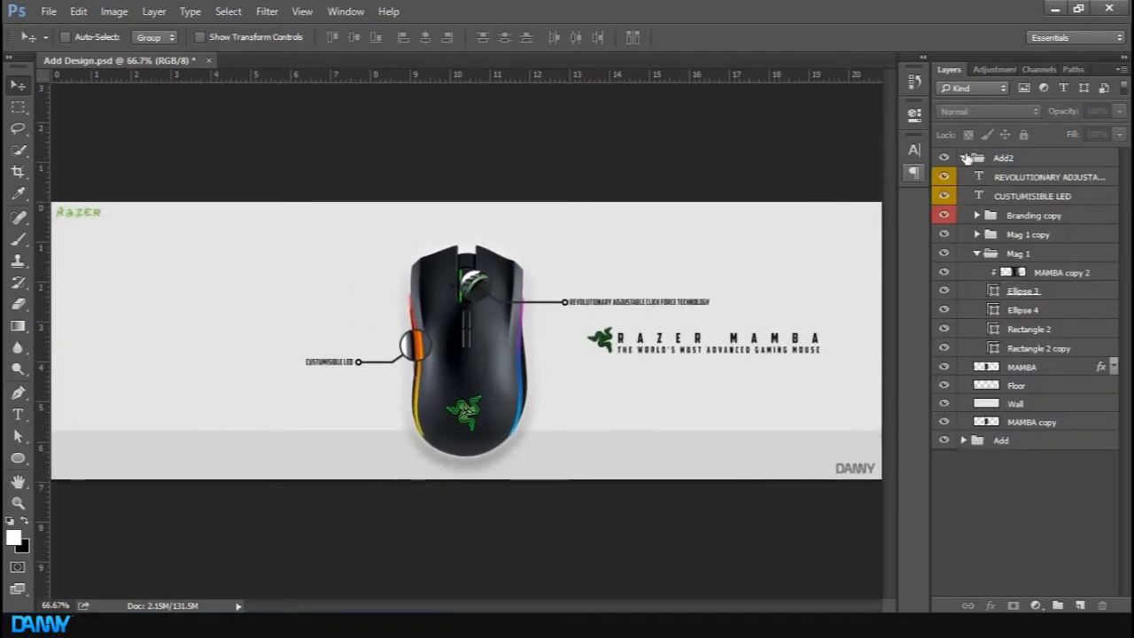
left_click(1038, 216)
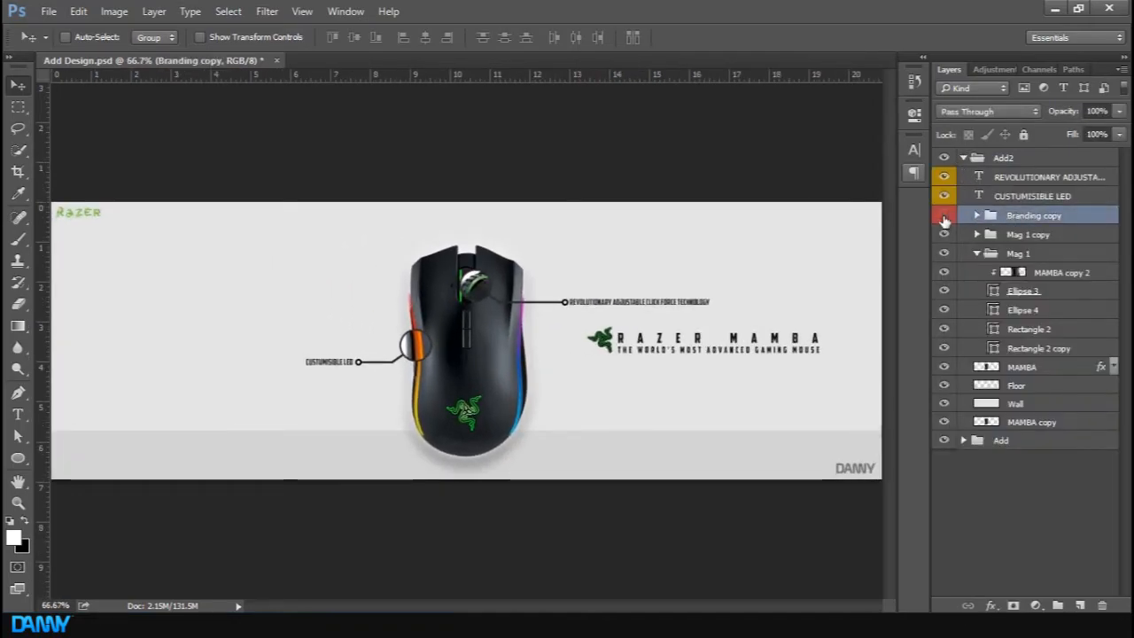
left_click(944, 219)
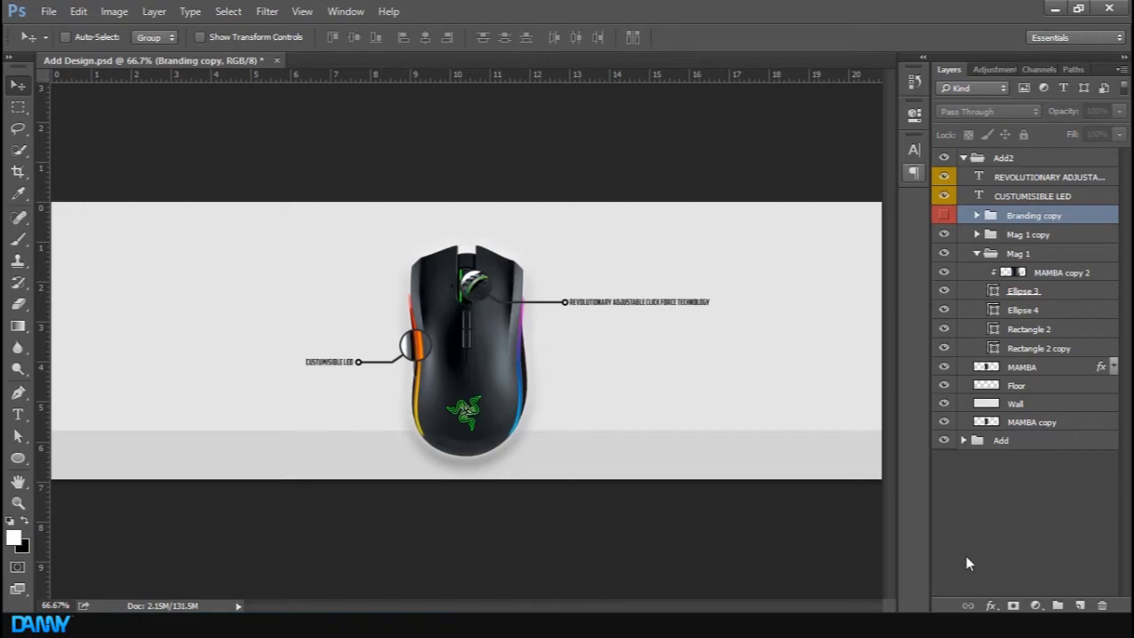
left_click(943, 215)
left_click(944, 217)
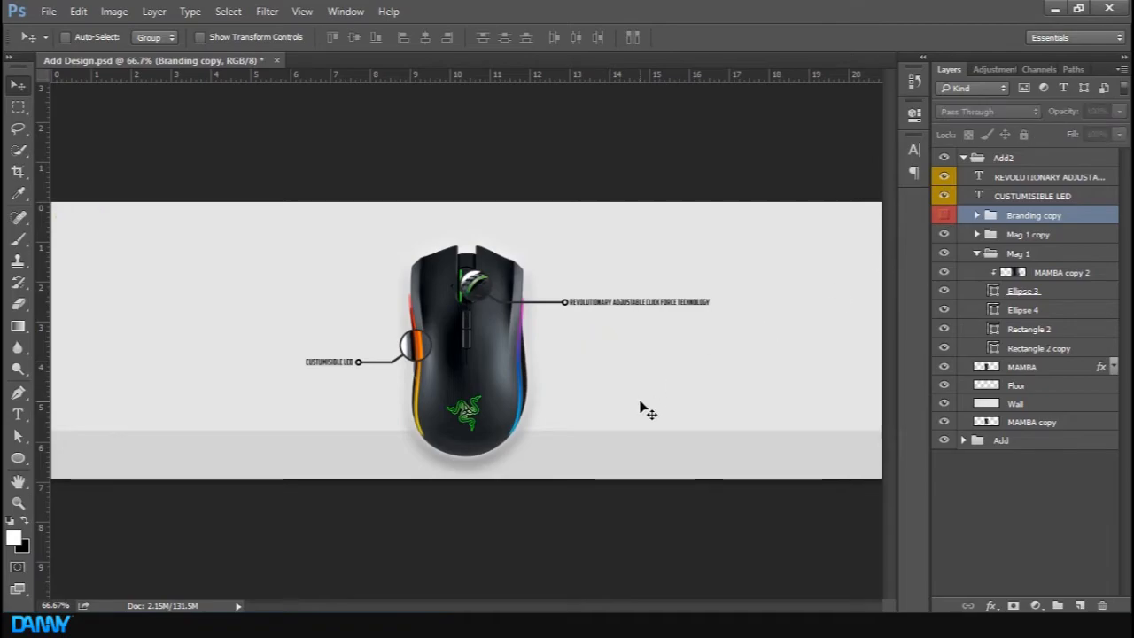
Create a text layer on the right side of the banner reading RAZER MAMBA and select all its characters
key("t")
left_click(640, 376)
type("RAZER MAMBA")
key("ctrl+a")
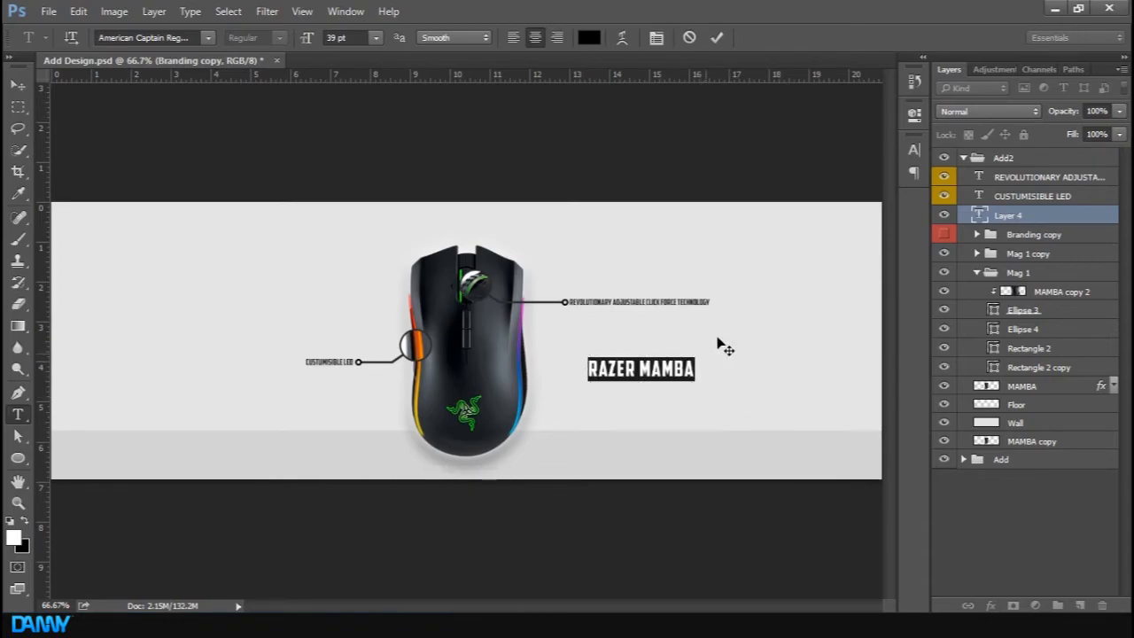
Increase the tracking of the RAZER MAMBA text to spread the letters wide
left_click(914, 151)
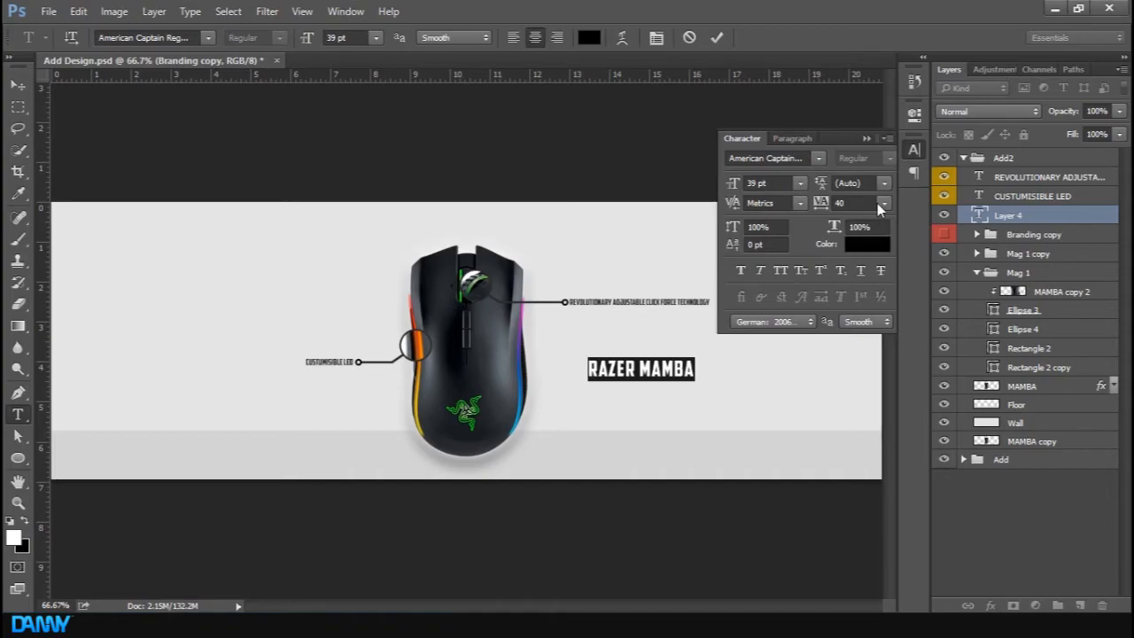
mouse_move(831, 204)
left_mouse_down()
mouse_move(847, 206)
mouse_move(828, 205)
left_mouse_up()
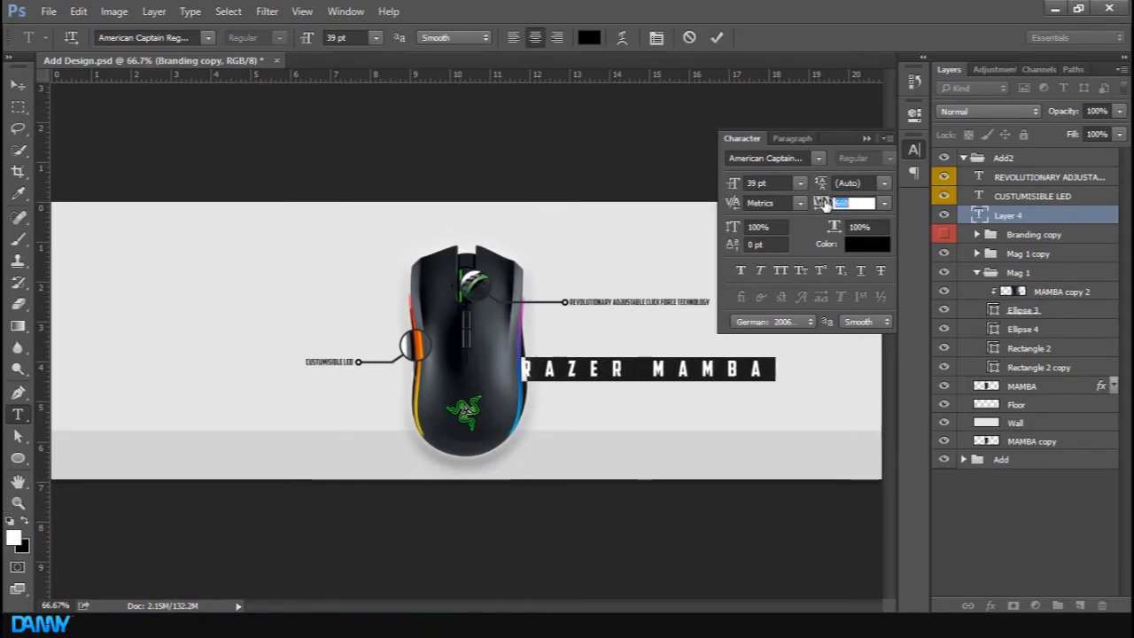
left_click(867, 139)
left_click(918, 147)
left_click(918, 148)
left_click(352, 9)
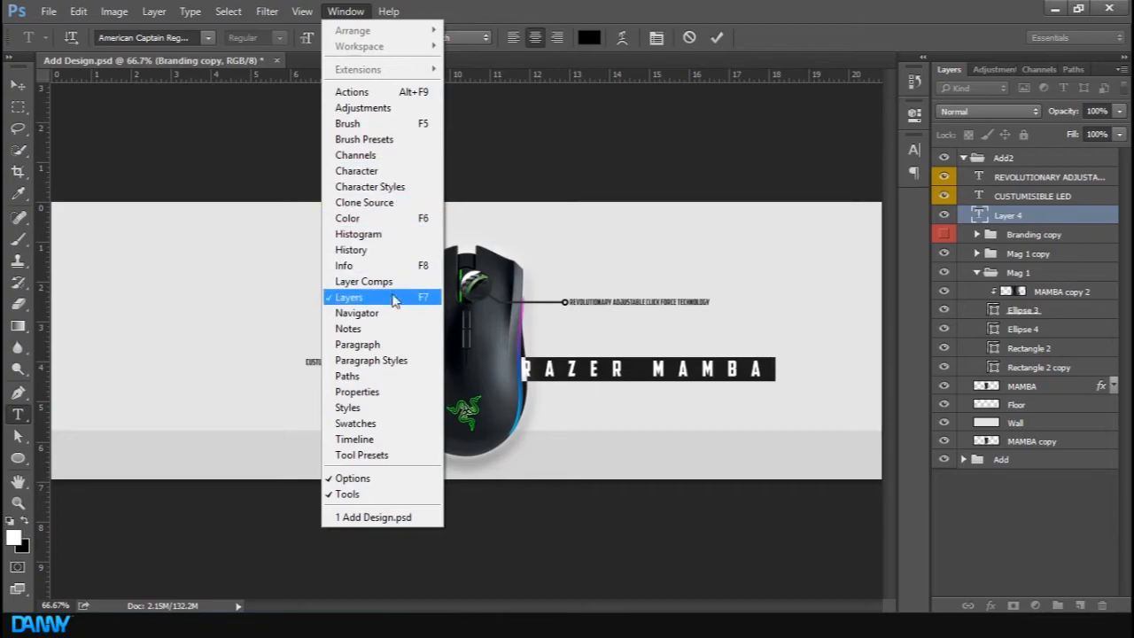
left_click(396, 170)
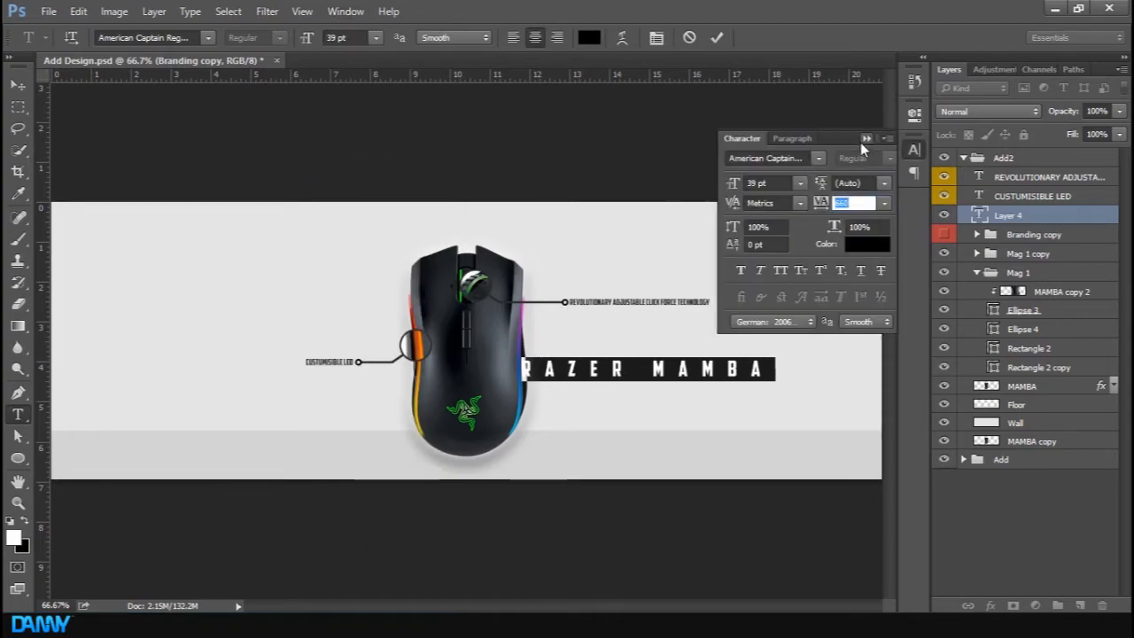
left_click(859, 141)
Set the RAZER MAMBA text size to 30 pt, commit it, and place it right of the mouse
left_click_drag(619, 413, 669, 399)
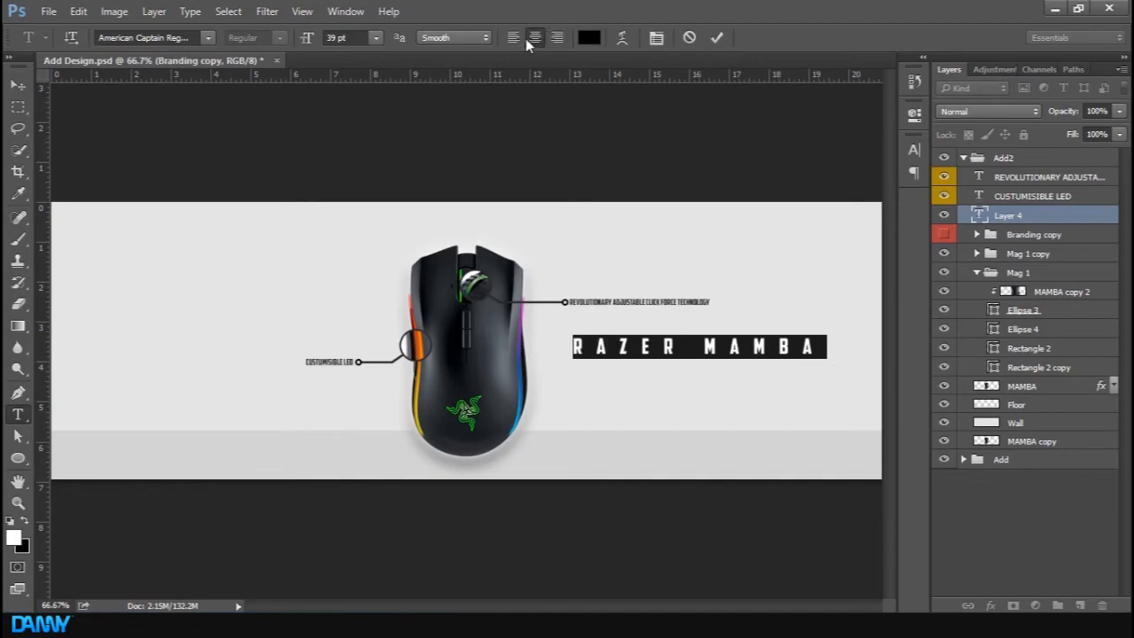
left_click_drag(310, 38, 296, 37)
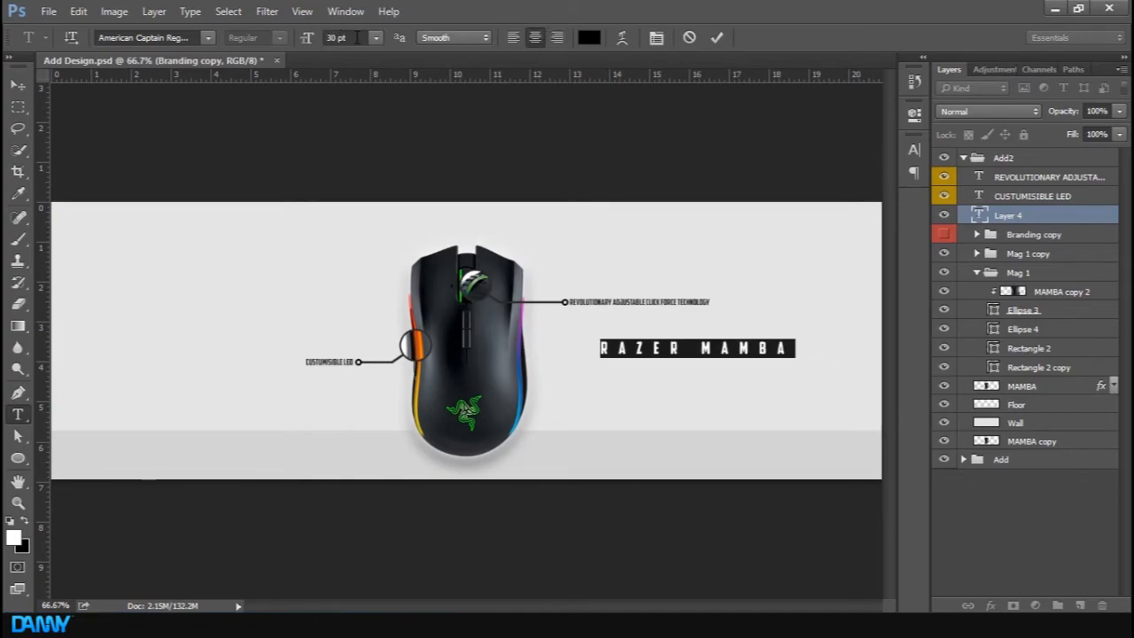
left_click(718, 38)
left_click_drag(712, 387, 739, 379)
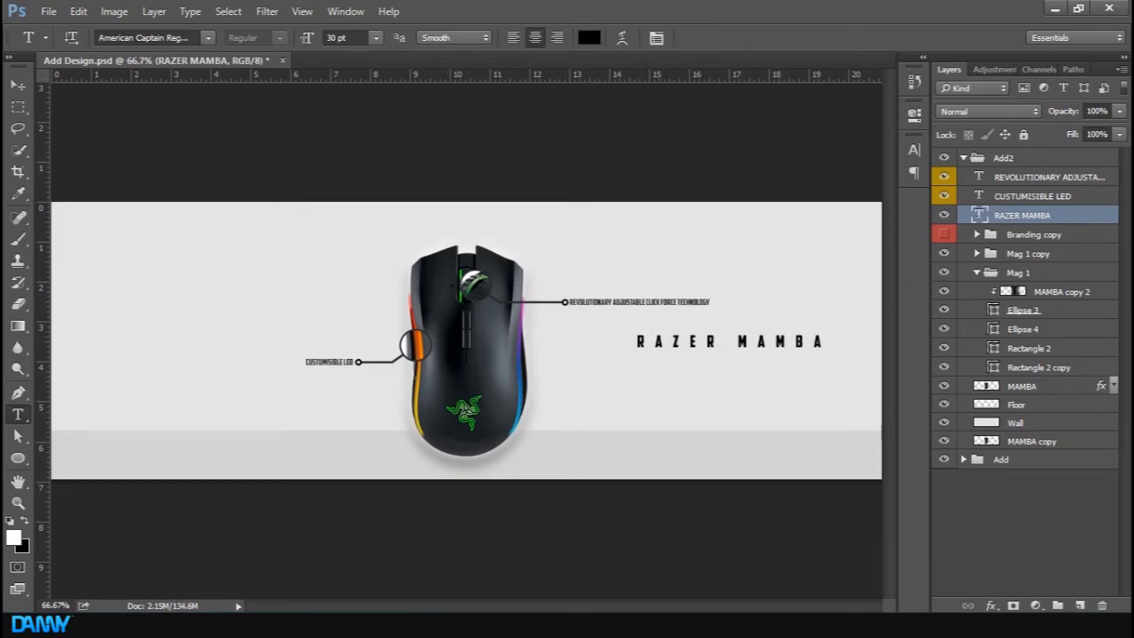
Bring the Razer emblem image into the document and scale it down just left of the RAZER MAMBA title
left_click(257, 625)
left_click_drag(351, 365, 127, 364)
left_click(589, 39)
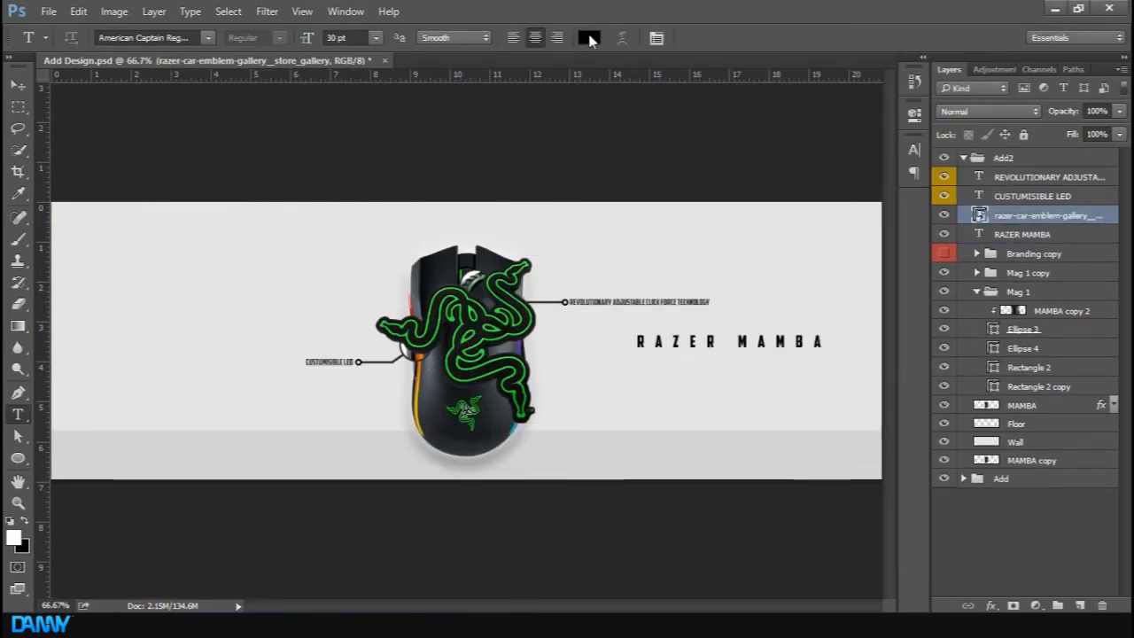
key("ctrl+t")
left_click_drag(578, 257, 626, 352)
key("Return")
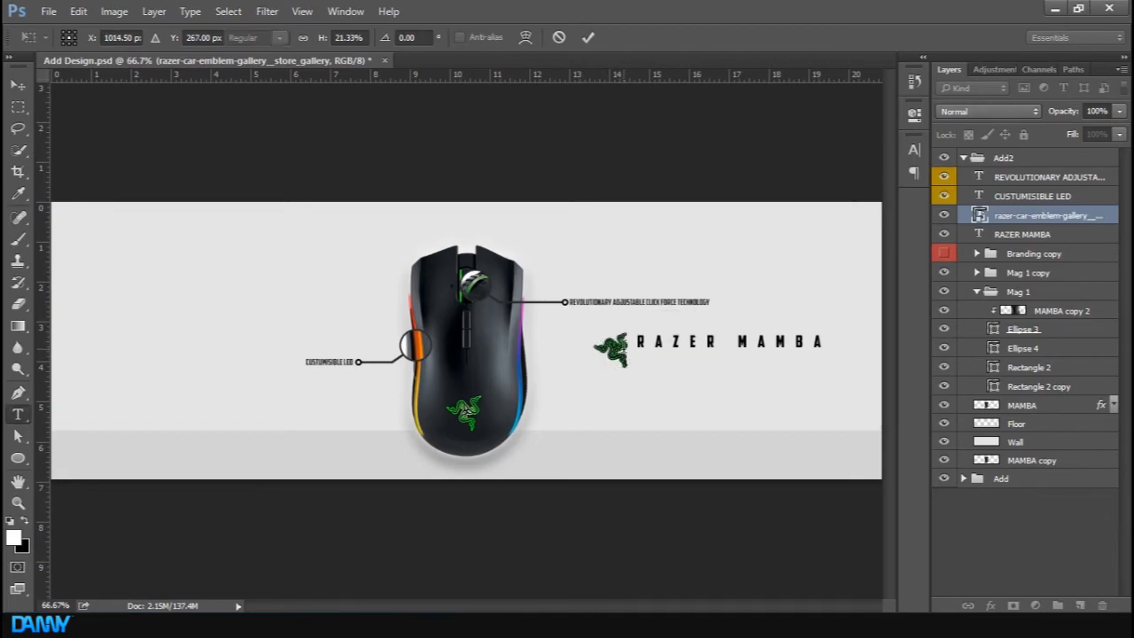
key("t")
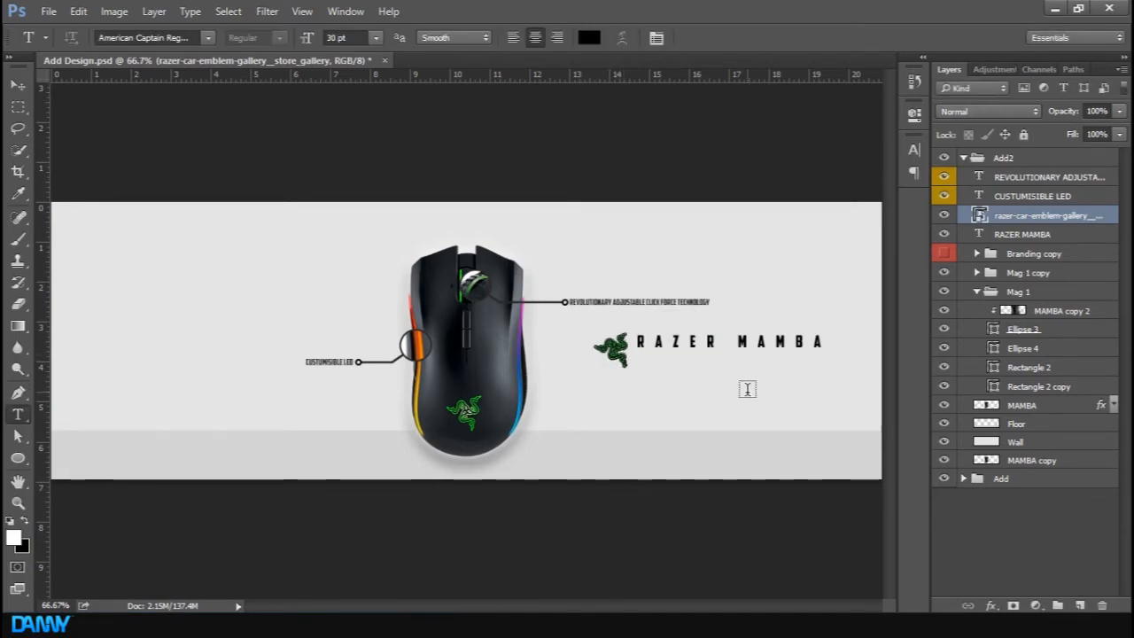
key("v")
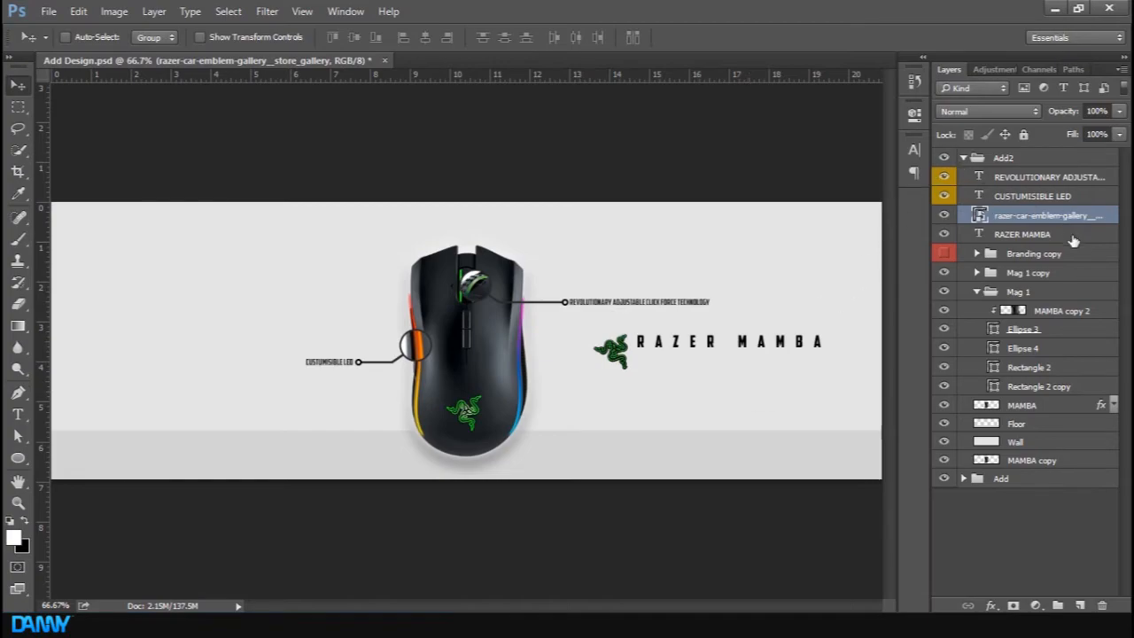
Show the Branding copy group and browse its layers and subgroups to locate the tagline text
left_click(943, 253)
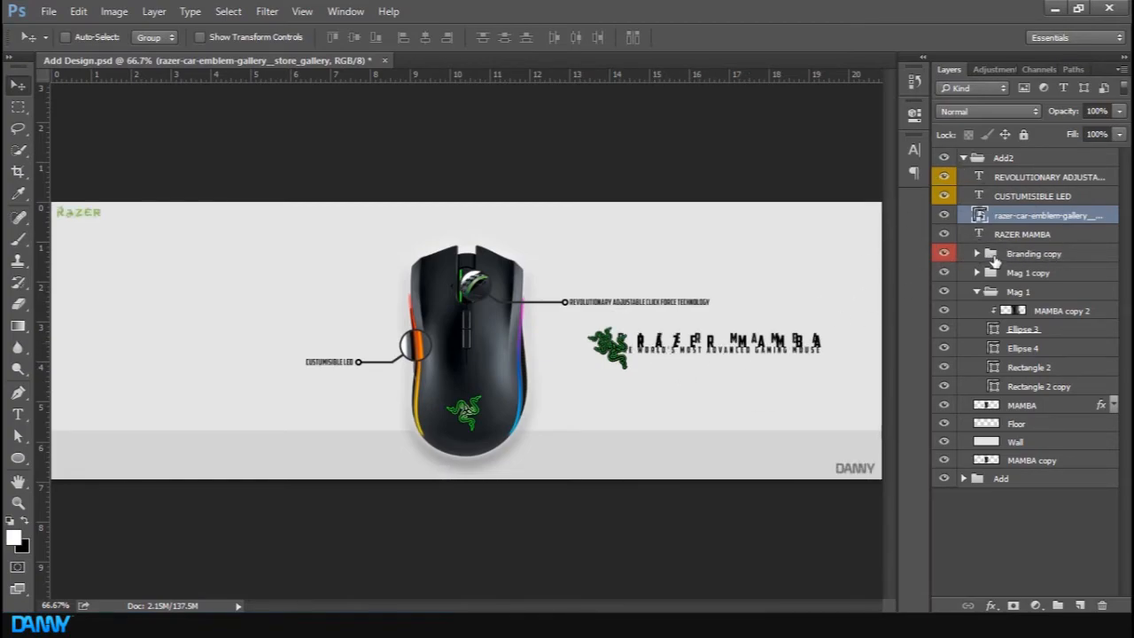
left_click(977, 254)
left_click(1055, 274)
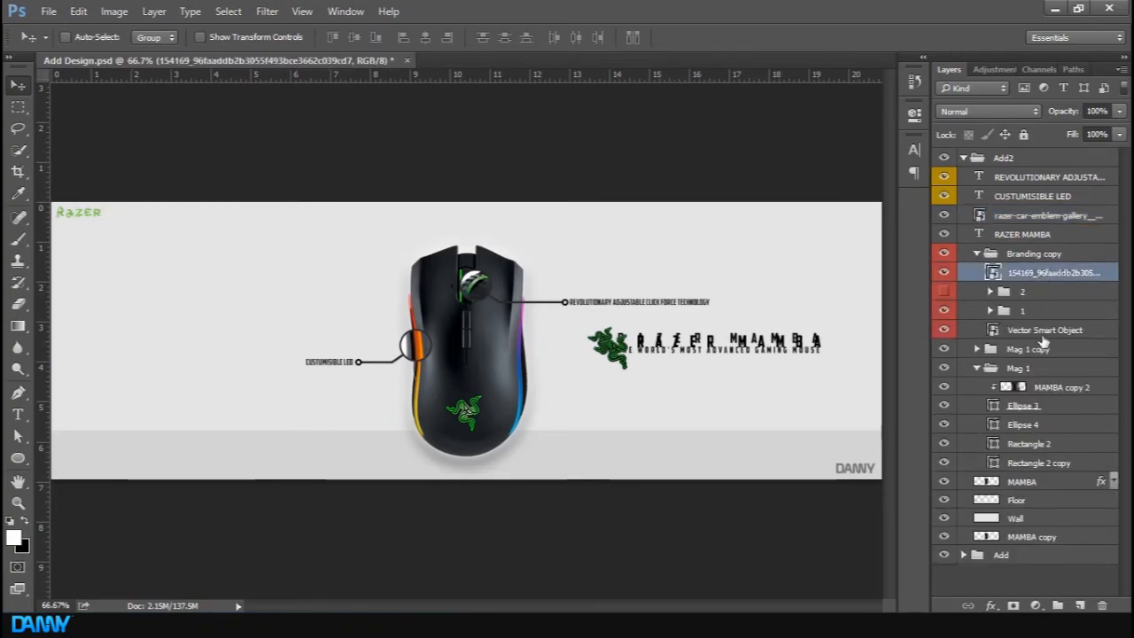
left_click(1044, 331)
left_click(1027, 290)
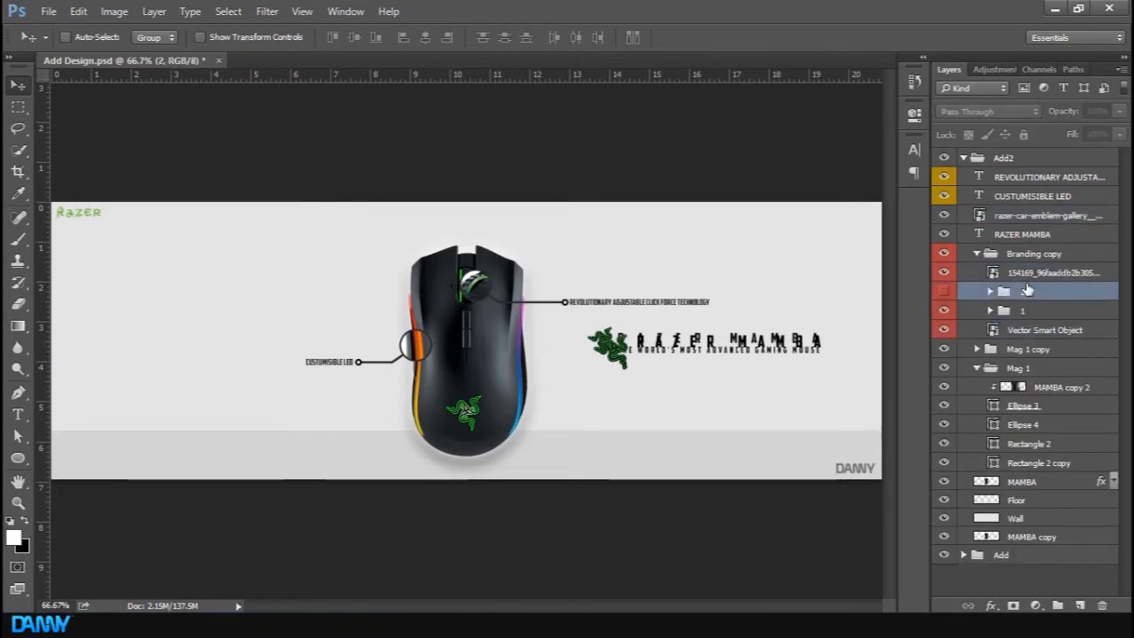
left_click(1011, 255)
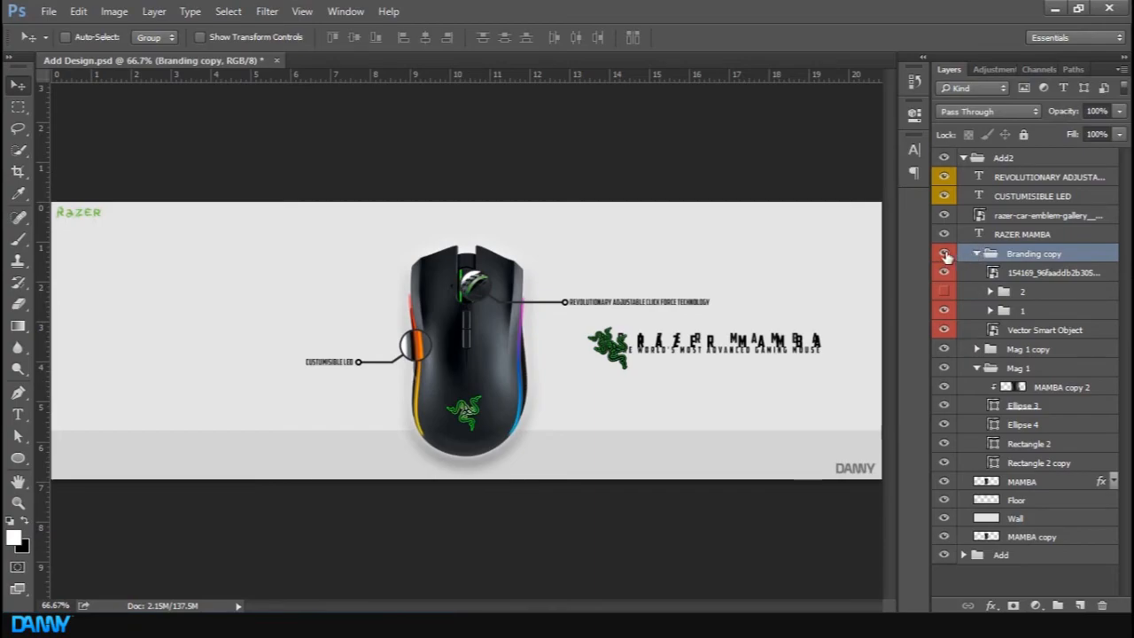
left_click(1075, 332)
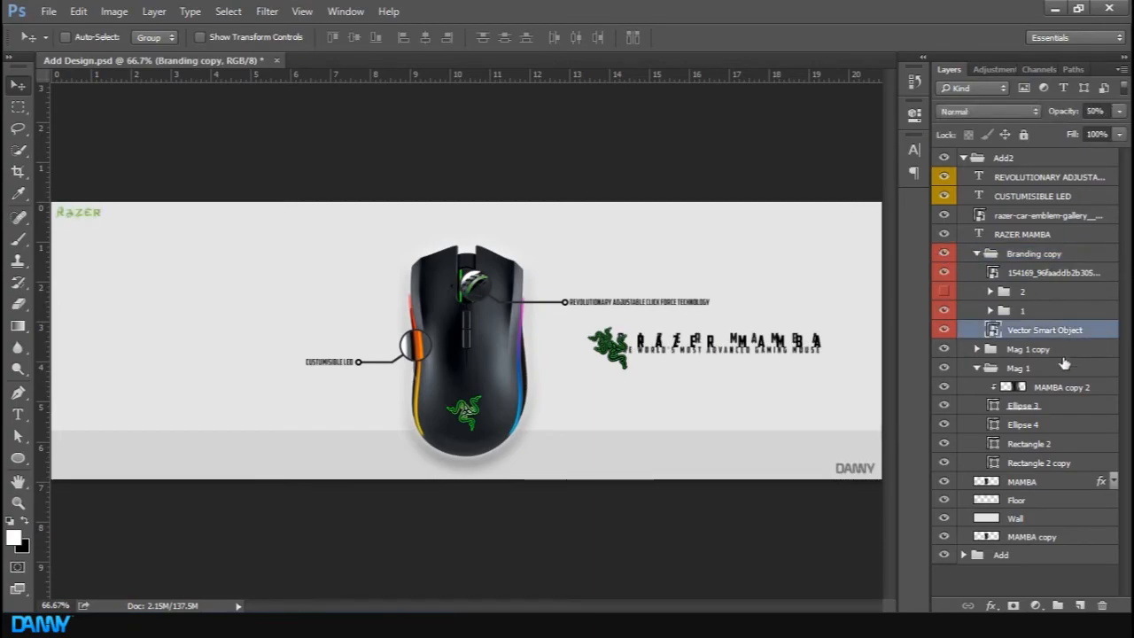
left_click(1036, 274)
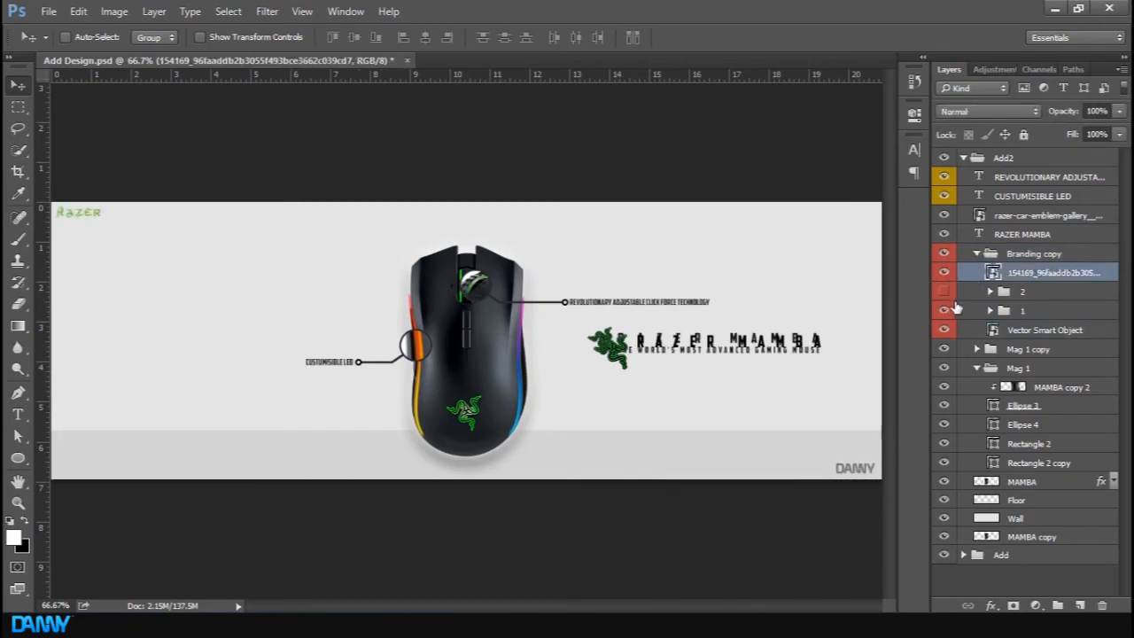
left_click(1068, 312)
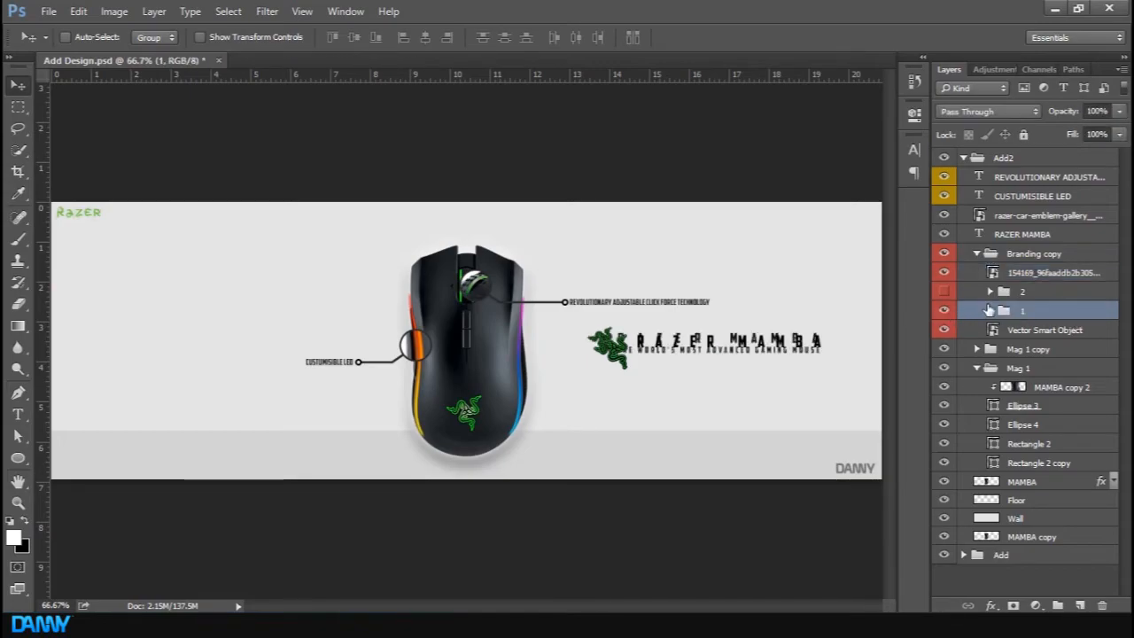
left_click(989, 311)
left_click(1063, 332)
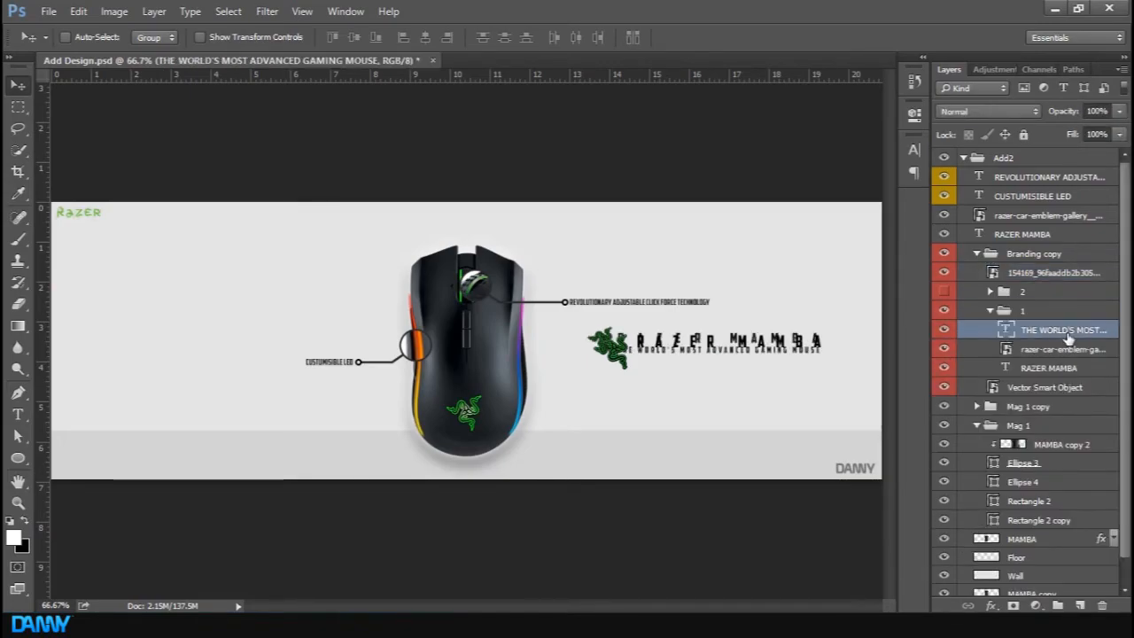
Move THE WORLD'S MOST ADVANCED GAMING MOUSE text layer out of Branding copy and hide that group again
left_click_drag(1032, 336, 1044, 248)
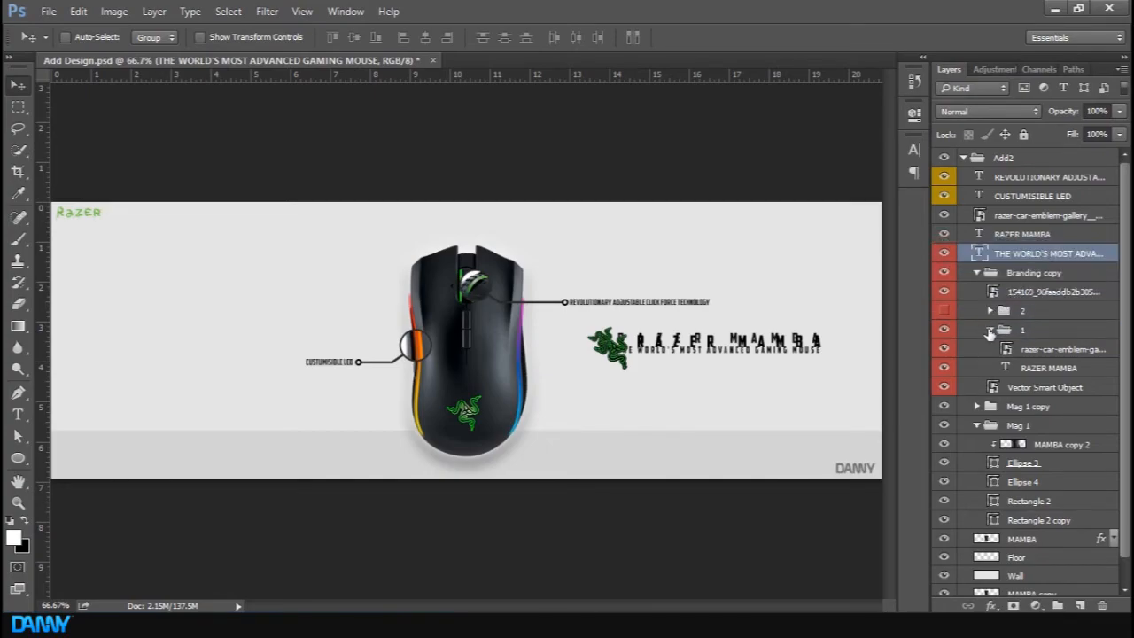
left_click(988, 329)
left_click(976, 272)
left_click(943, 273)
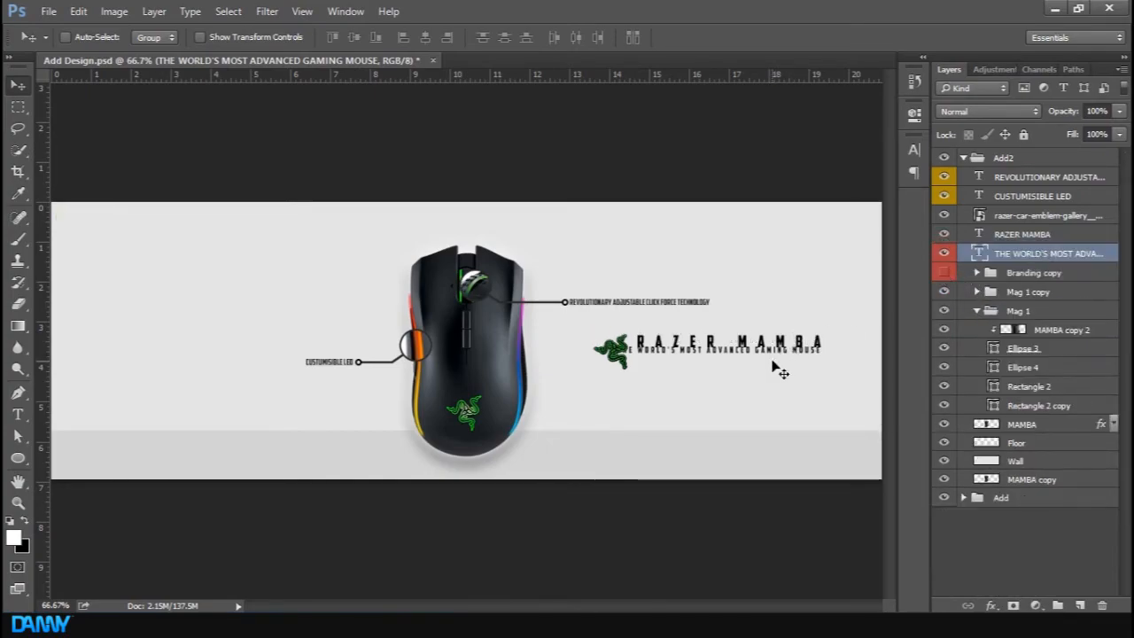
Position the tagline directly beneath the RAZER MAMBA title, nudging it left to align
mouse_move(746, 392)
left_mouse_down()
mouse_move(784, 398)
mouse_move(765, 398)
left_mouse_up()
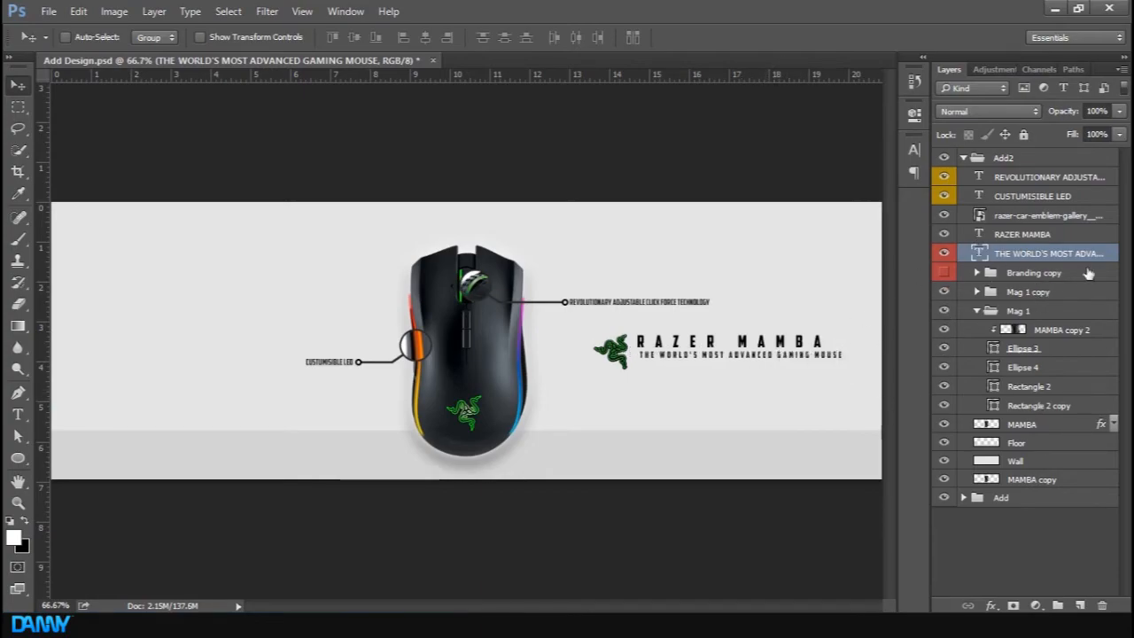
left_click(1054, 235)
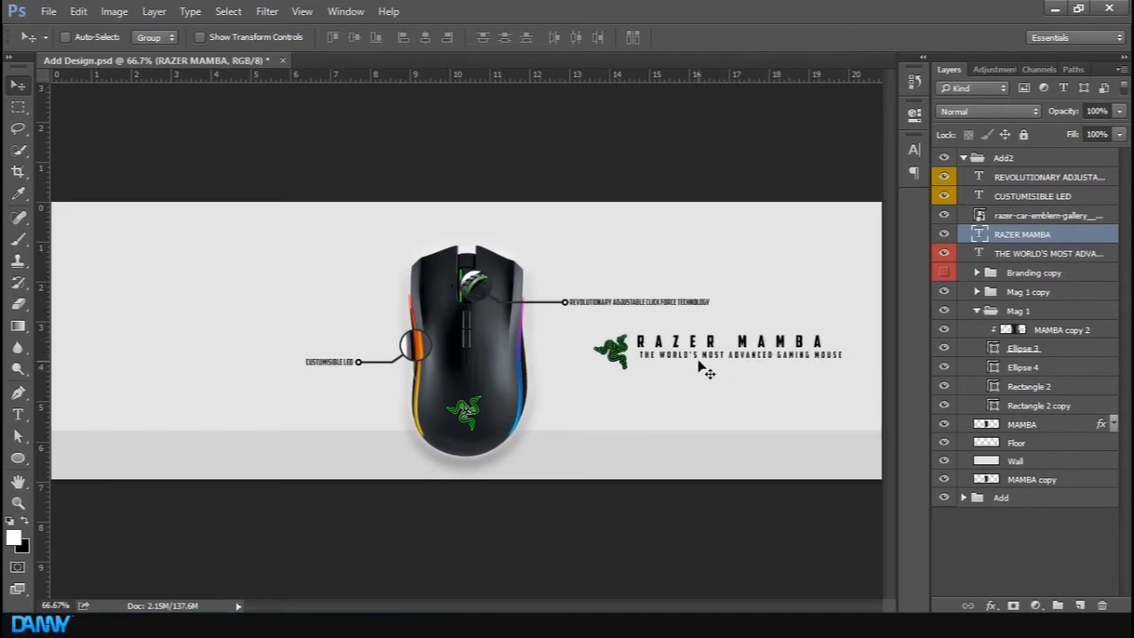
left_click(1096, 254)
key("Left")
key("Left")
key("Left")
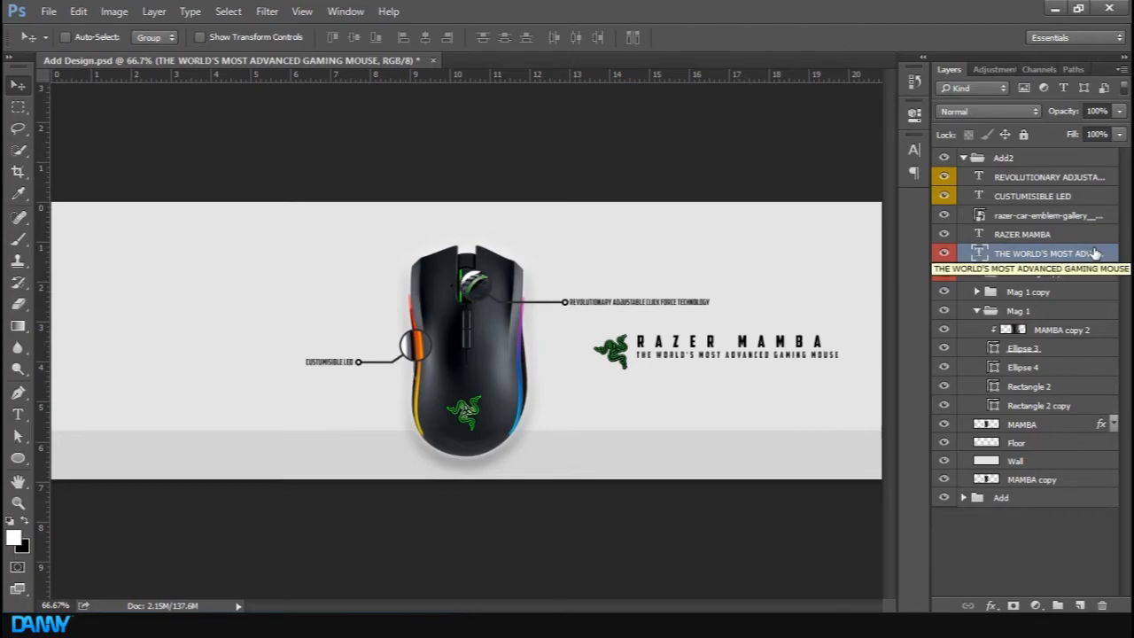
key("Left")
key("Left")
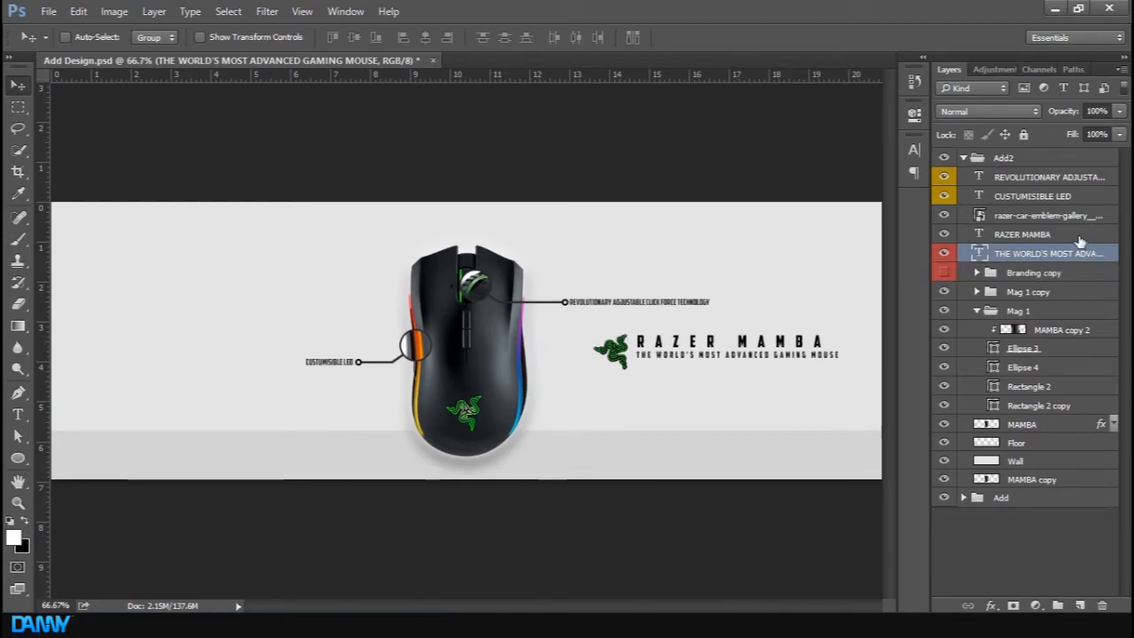
Edit the RAZER MAMBA text and raise its tracking so it spans the tagline's width
left_click(1035, 235)
key("t")
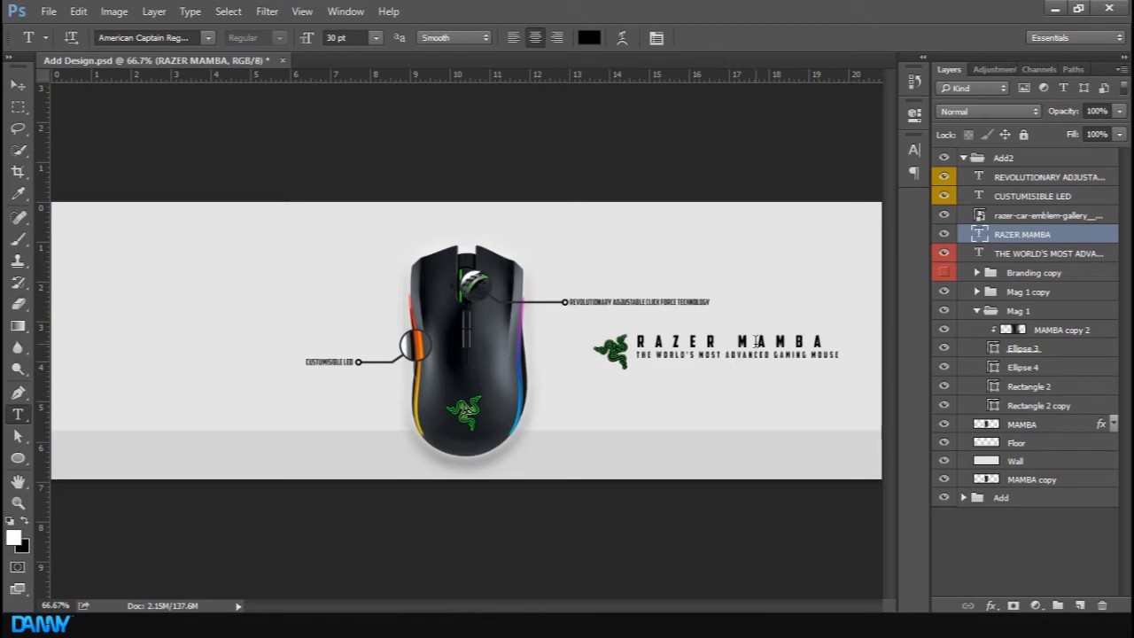
left_click(731, 343)
key("ctrl+a")
left_click(914, 150)
left_click(821, 204)
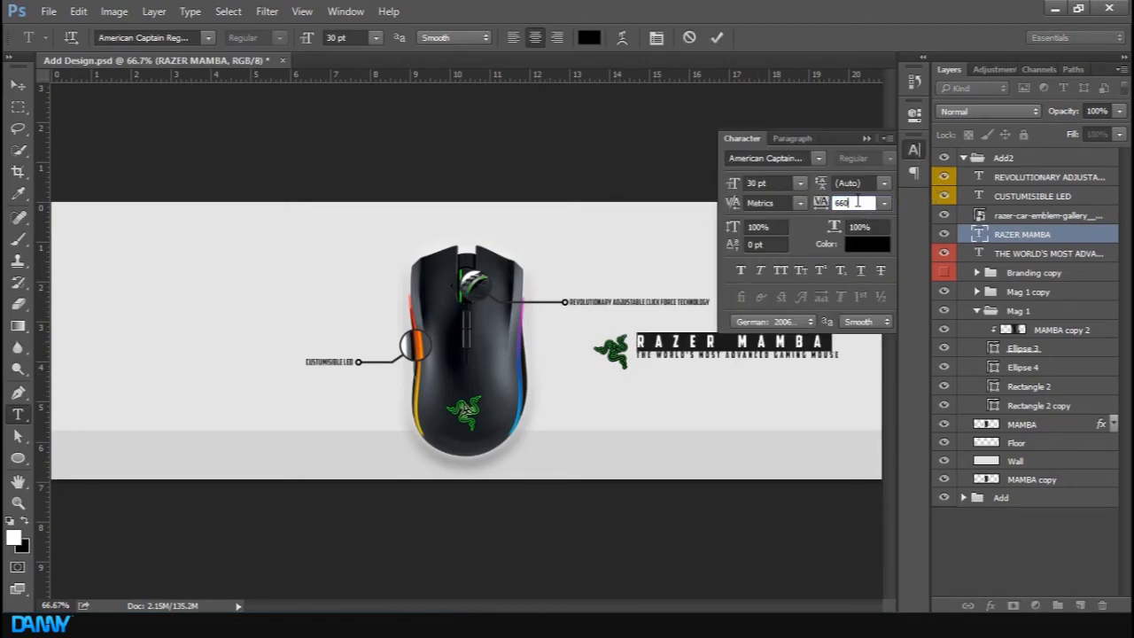
left_click_drag(821, 205, 824, 205)
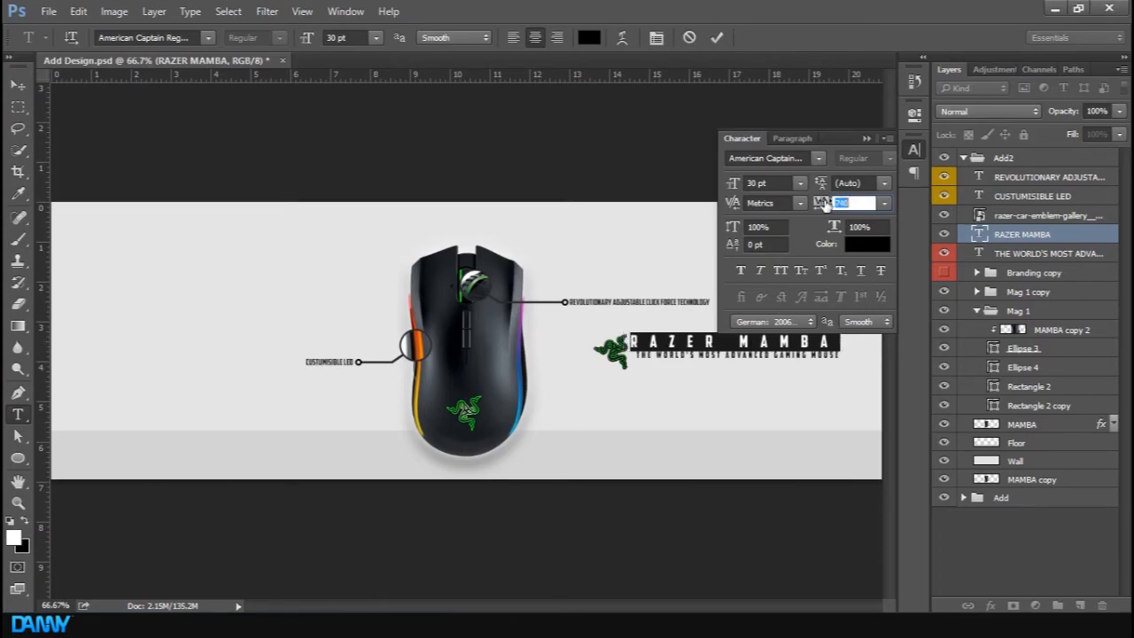
left_click(865, 139)
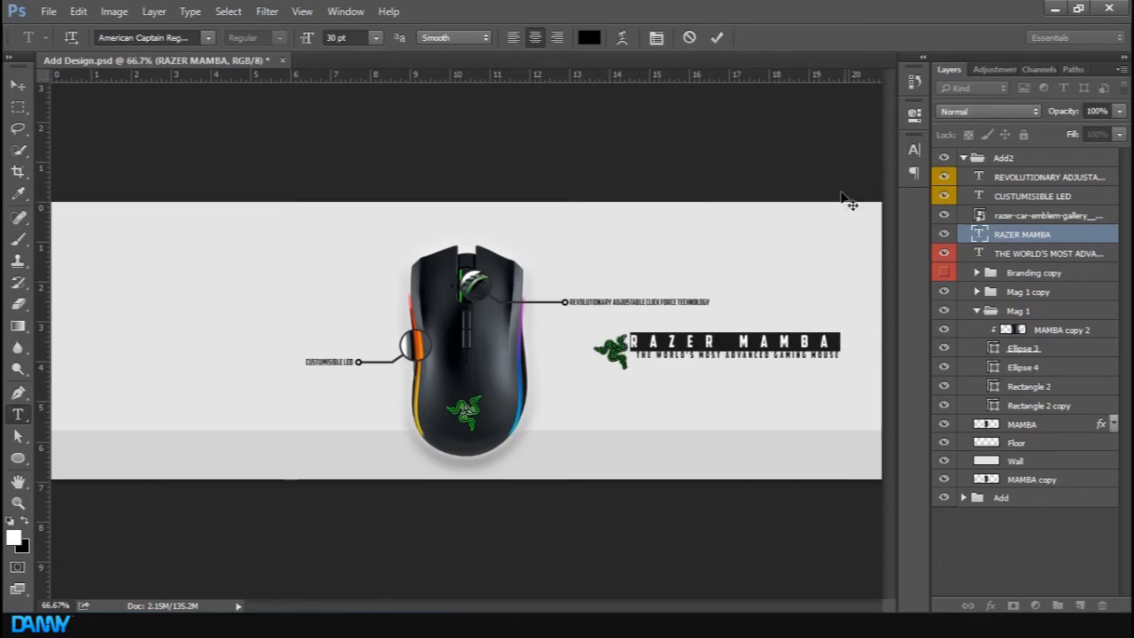
Commit the title edit and nudge the RAZER MAMBA title and tagline down together a few pixels
left_click(714, 35)
key("v")
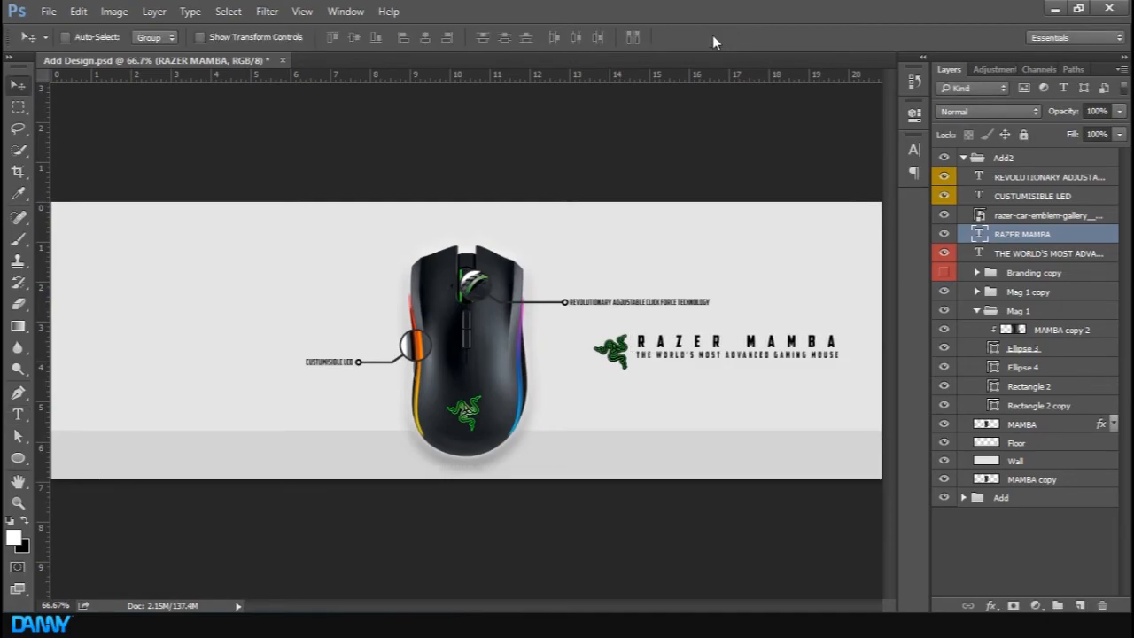
left_click(1047, 255, "shift")
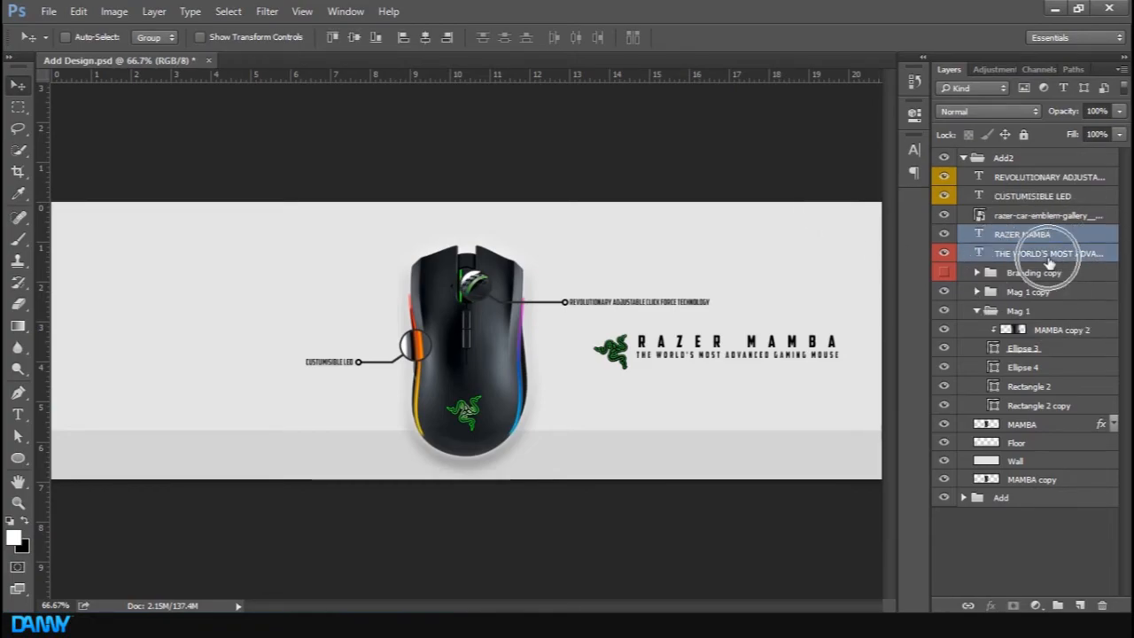
key("Down")
key("Down")
key("Down")
key("Down")
key("Down")
key("Down")
key("Down")
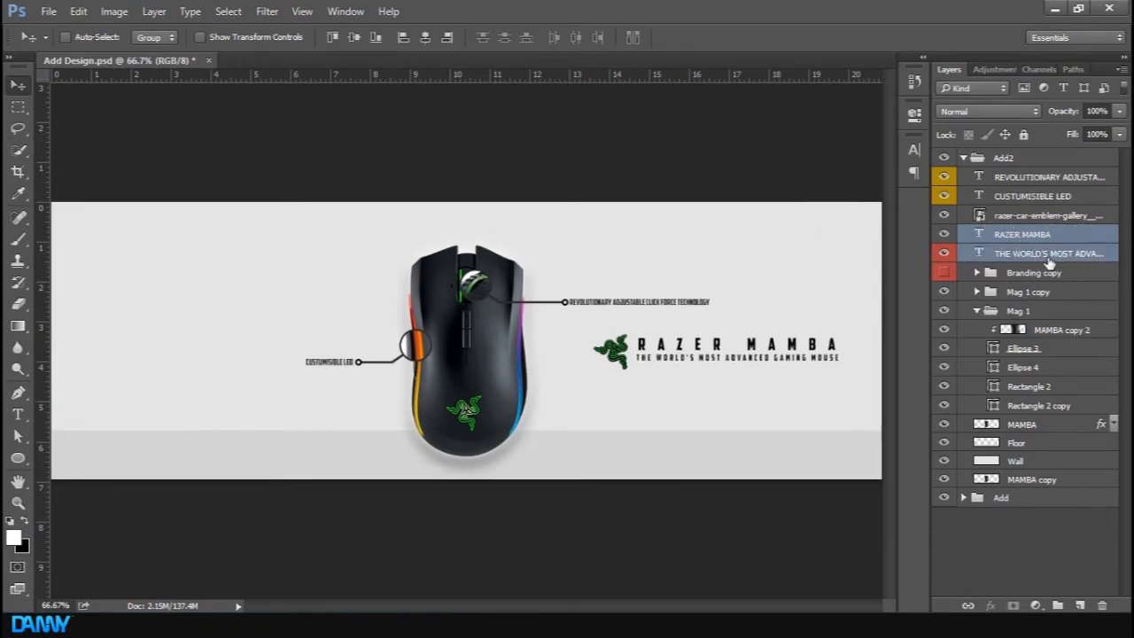
Show the guides and nudge the Razer logo, title and tagline upward together as one block
left_click(1050, 215, "shift")
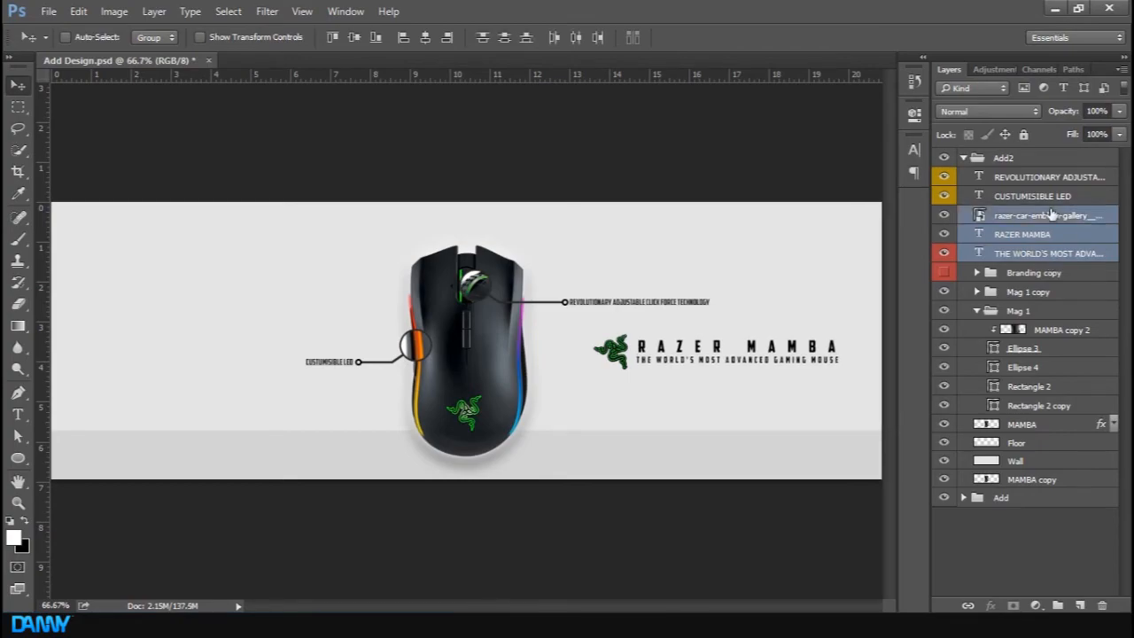
key("ctrl+semicolon")
key("ctrl+t")
key("Up")
key("Up")
key("Up")
key("Up")
key("Up")
key("Up")
key("Up")
key("Up")
key("Up")
key("Up")
key("Up")
key("Up")
key("Up")
key("Up")
key("Up")
key("Up")
key("Up")
key("Up")
key("Up")
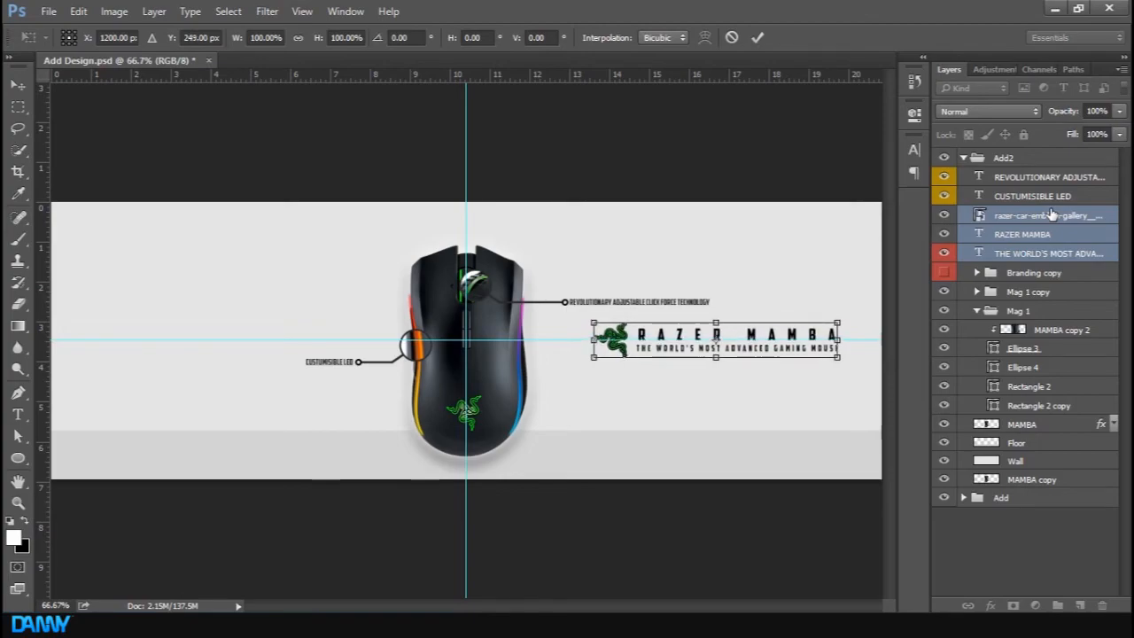
key("Return")
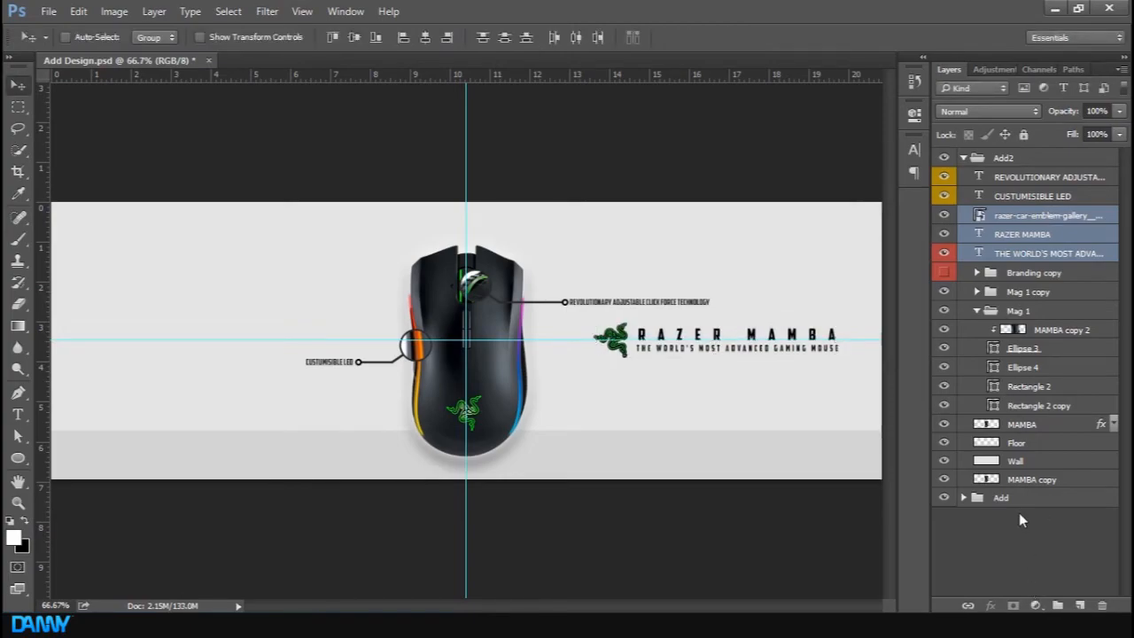
Duplicate the MAMBA copy layer, move the duplicate above Floor, and hide the original MAMBA copy
left_click(1023, 545)
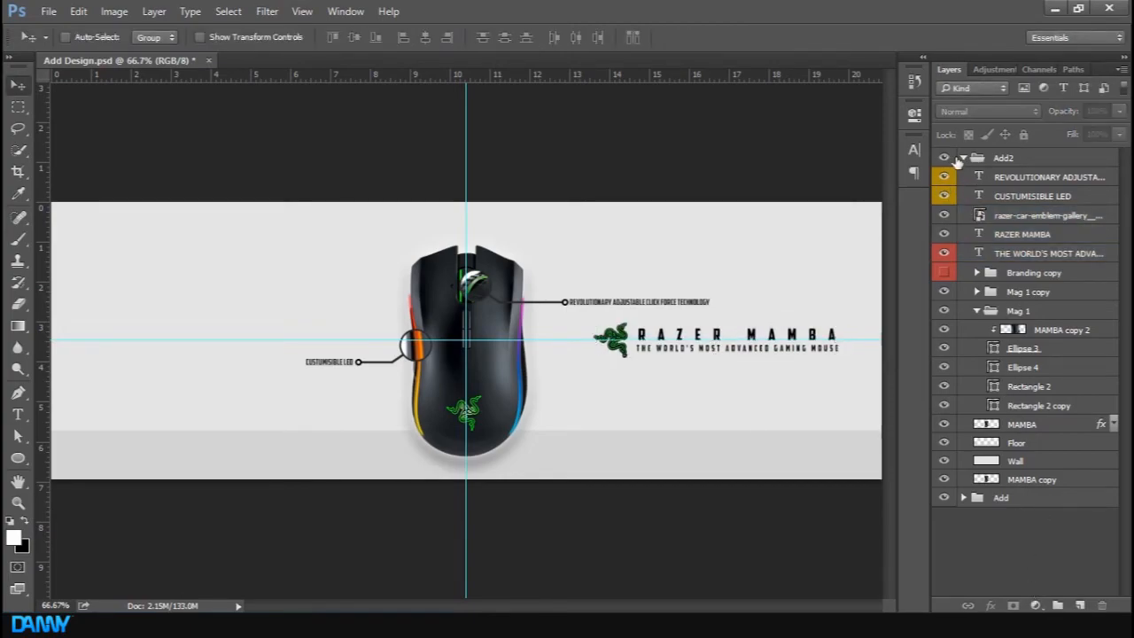
left_click(944, 159)
left_click(945, 159)
left_click(1063, 330)
left_click(1001, 310)
left_click(977, 311)
left_click(1058, 297)
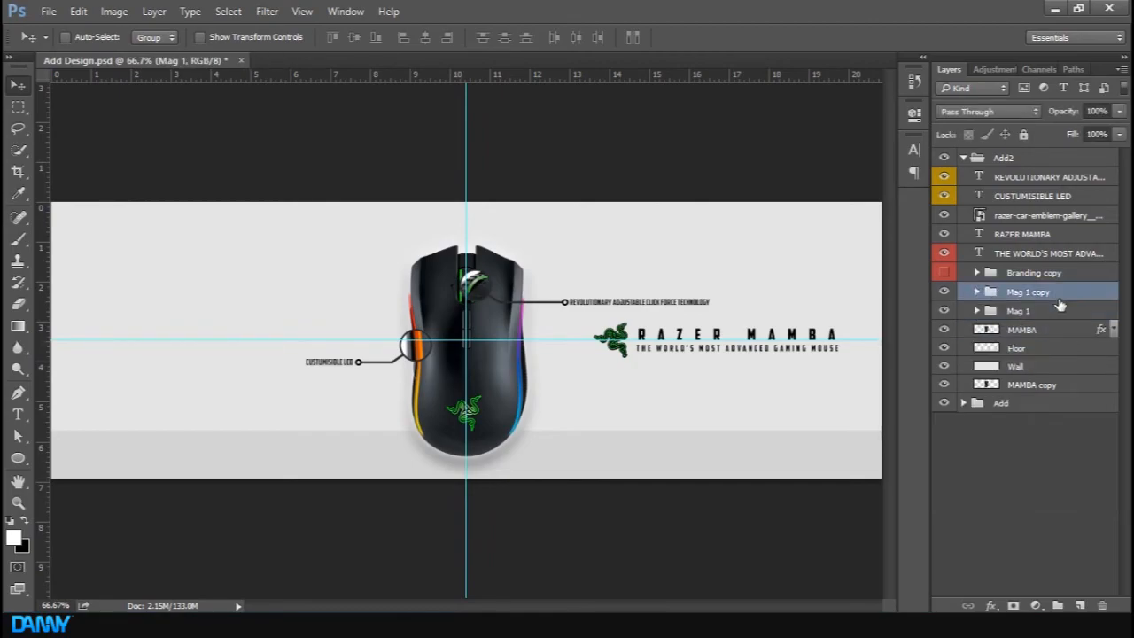
left_click(1036, 330)
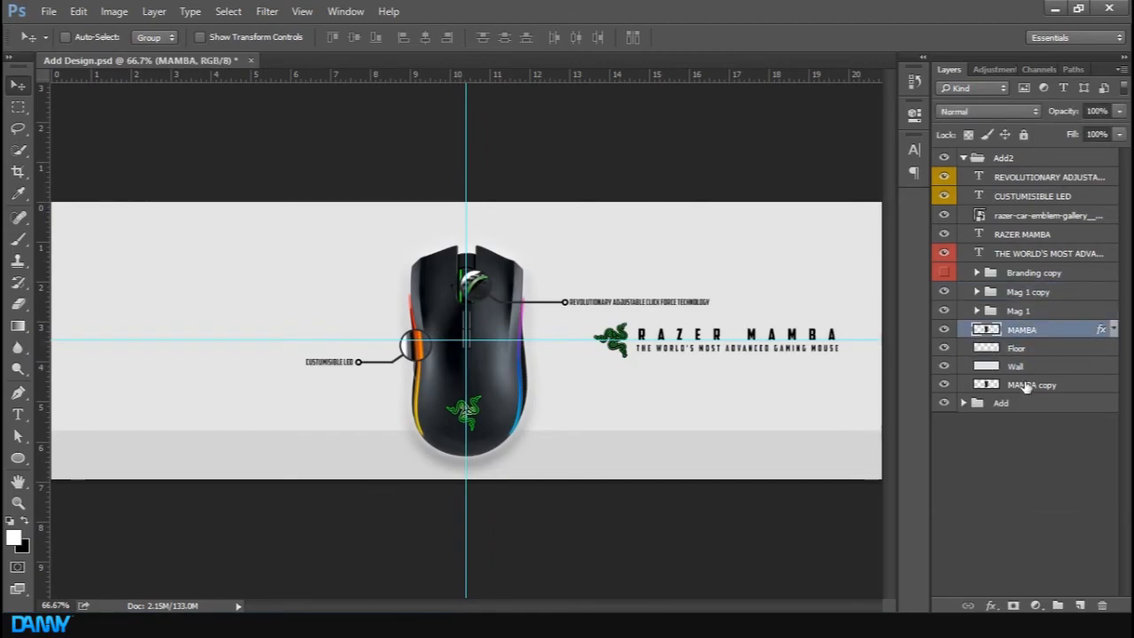
left_click(1026, 386)
key("ctrl+j")
left_click_drag(1026, 386, 1054, 350)
left_click(943, 403)
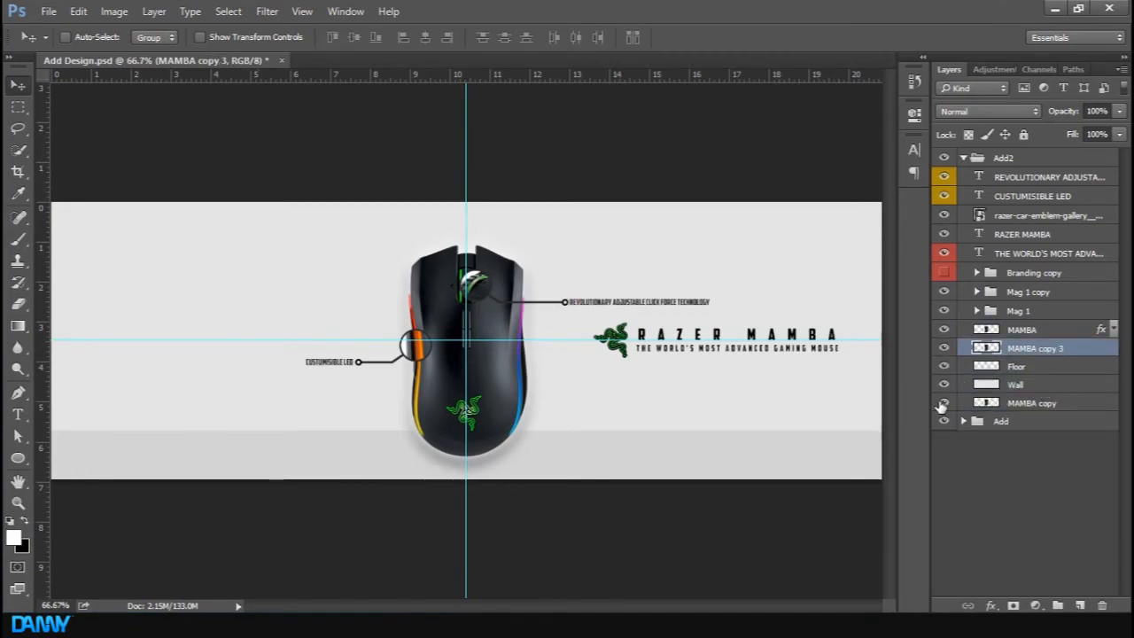
Flip the duplicated mouse vertically and move it below the mouse to form a floor reflection
key("ctrl+t")
right_click(495, 351)
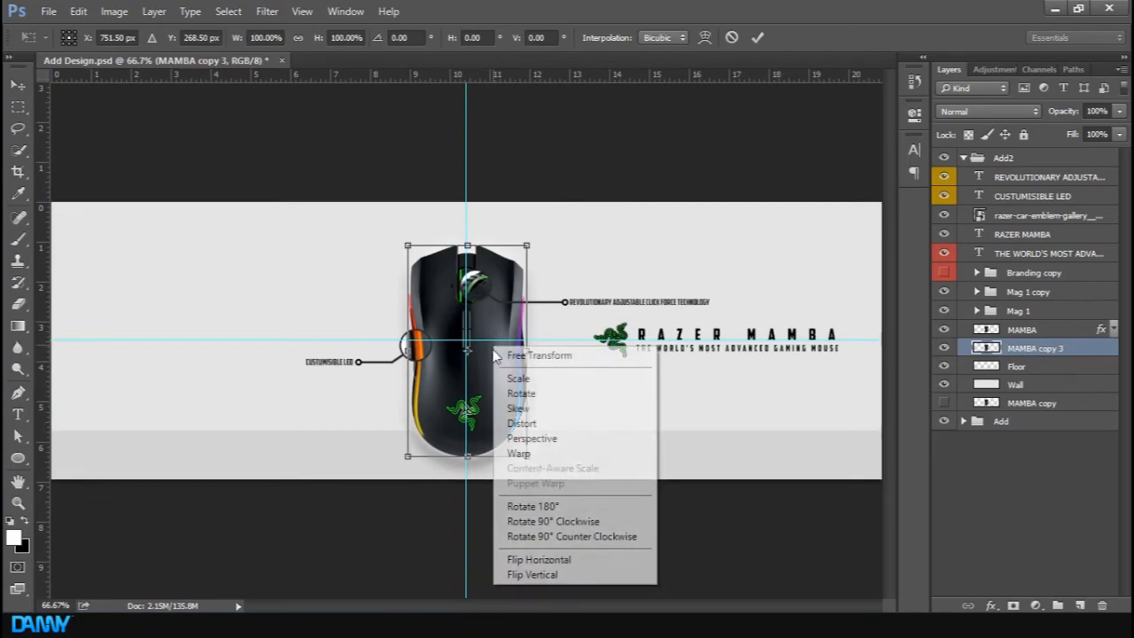
left_click(542, 575)
left_click_drag(493, 354, 488, 583)
left_click(757, 37)
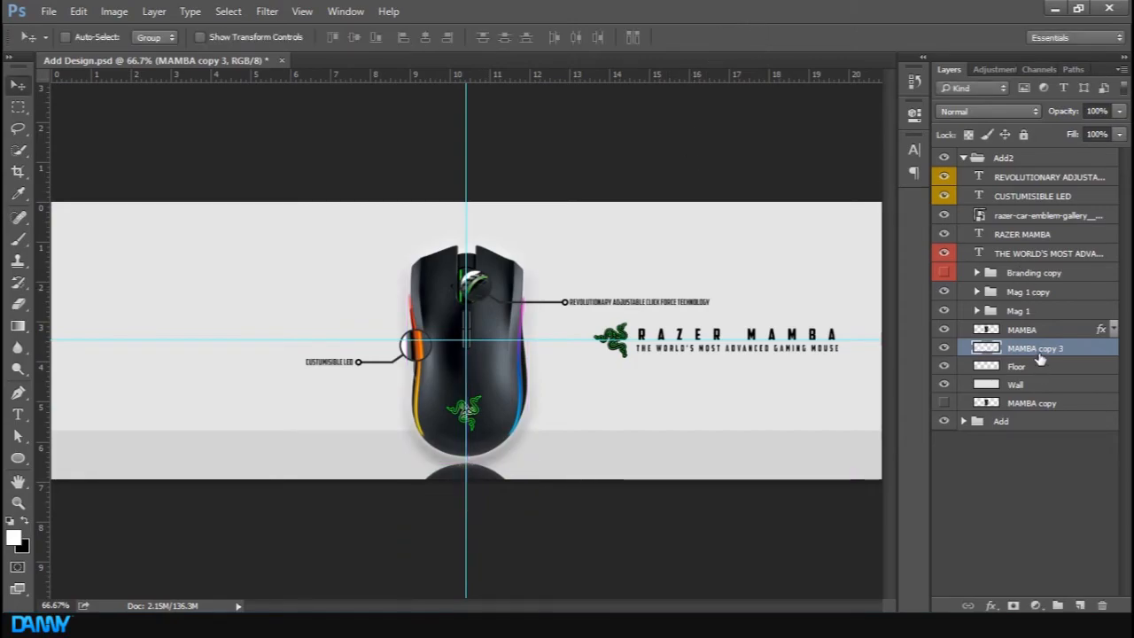
Group Mag 1 copy, Mag 1, MAMBA and the reflection layer into a new group named Mouse
left_click(1038, 299, "ctrl")
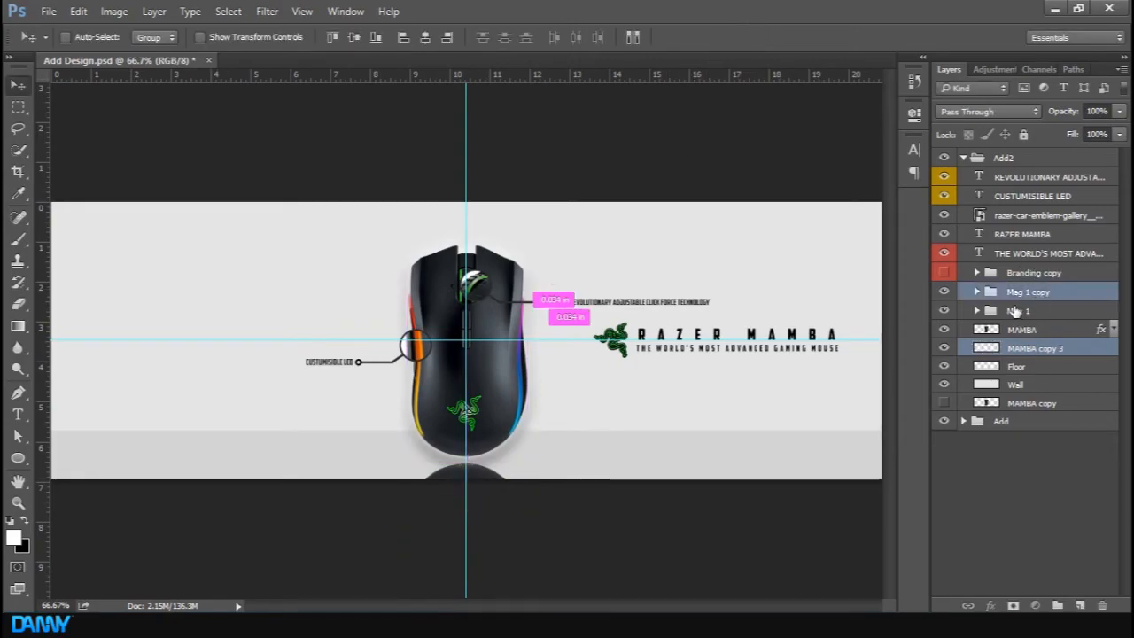
left_click(1016, 312, "ctrl")
left_click(1021, 329, "ctrl")
key("ctrl+g")
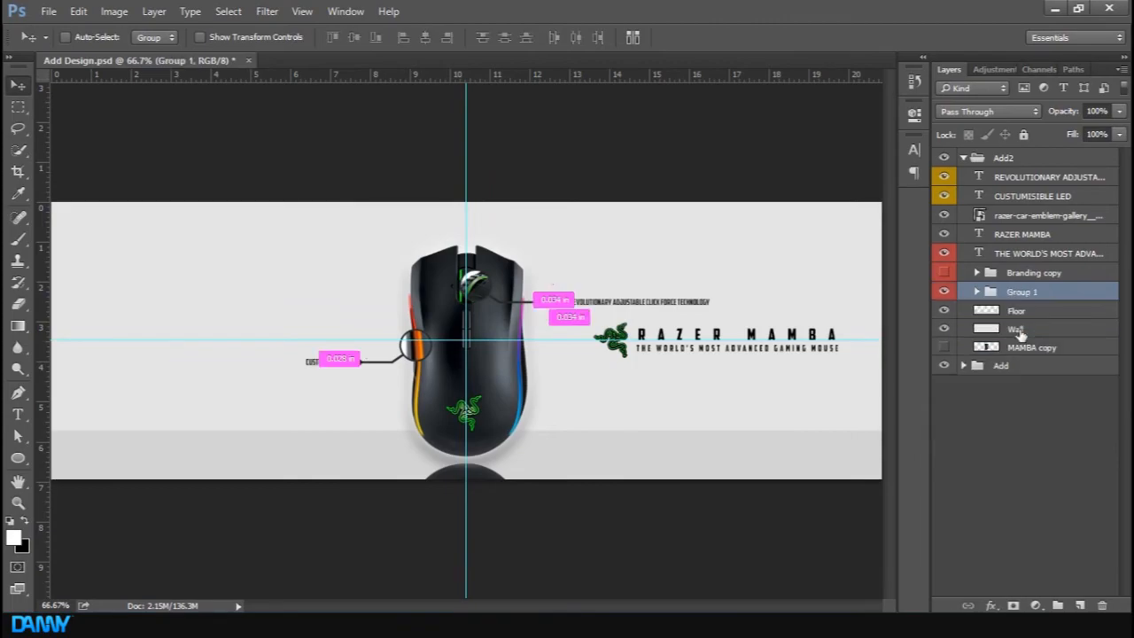
double_click(1023, 292)
type("Mouse")
key("Return")
left_click(944, 294)
left_click(944, 293)
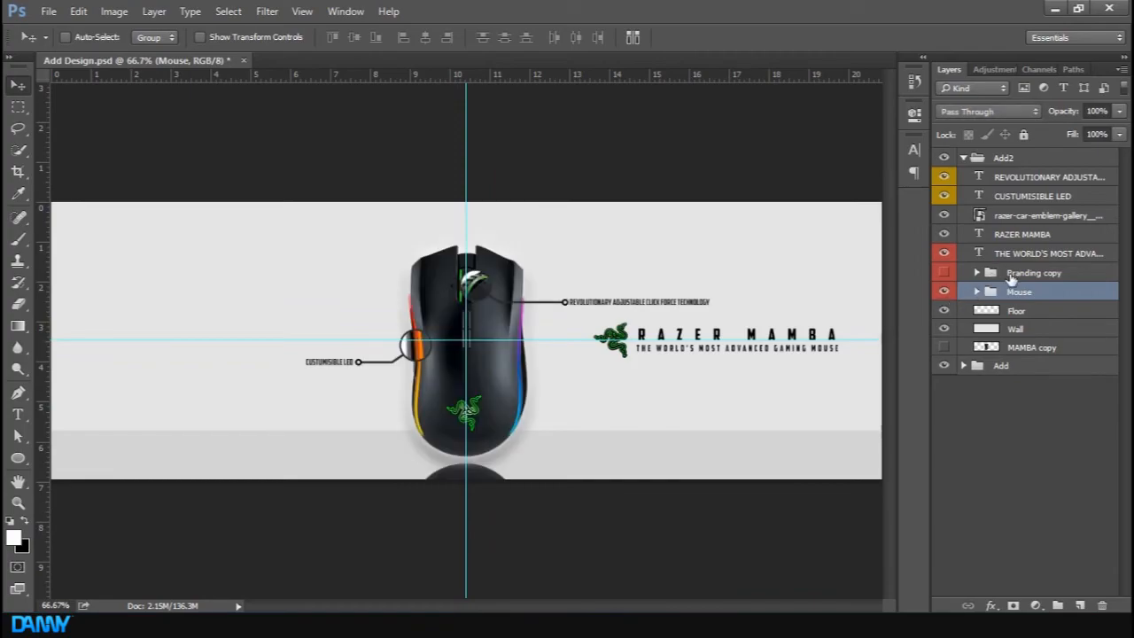
left_click(944, 294)
left_click(944, 293)
Move the REVOLUTIONARY ADJUSTABLE and CUSTUMISIBLE LED label layers into the Mouse group and collapse it
left_click(1062, 197)
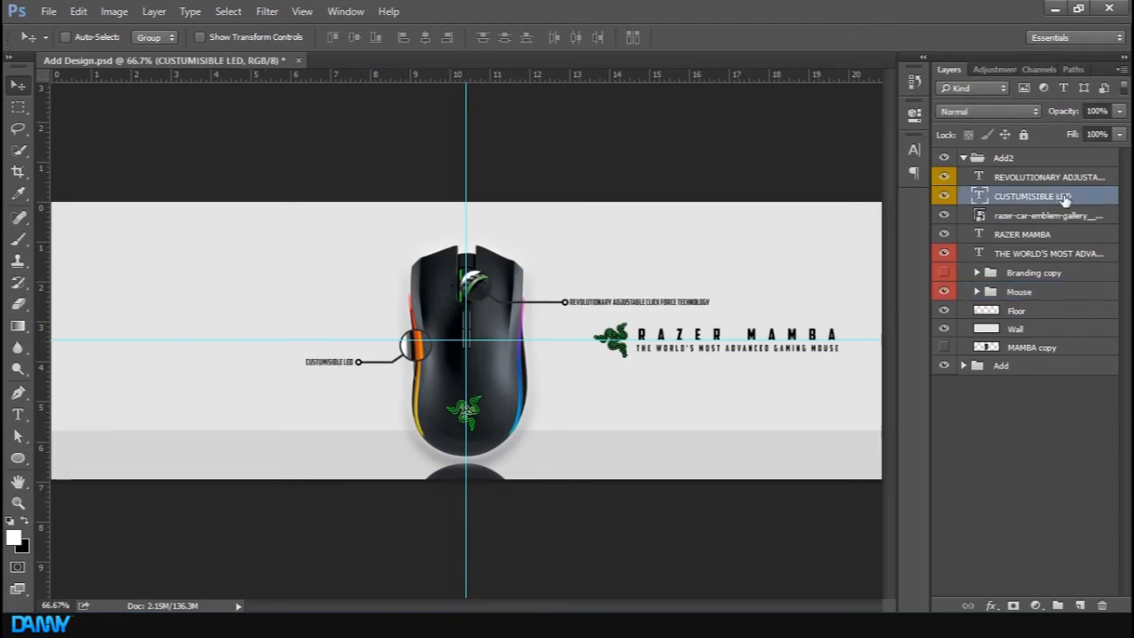
left_click(1067, 178, "shift")
left_click(976, 292)
left_click_drag(1052, 193, 1015, 304)
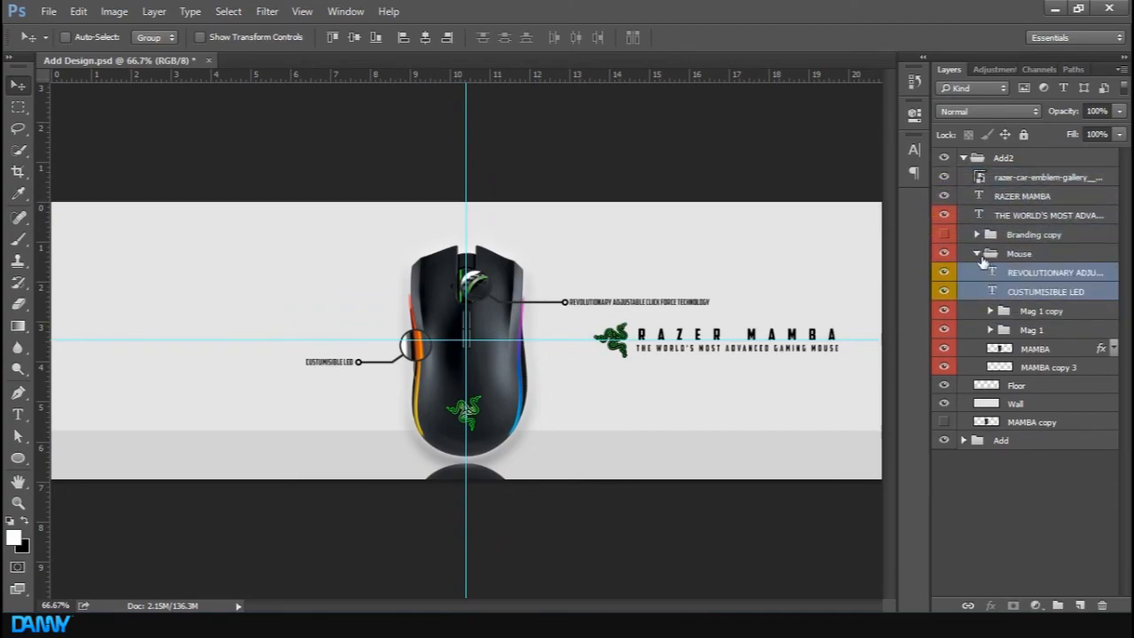
left_click(977, 254)
left_click(946, 253)
left_click(945, 252)
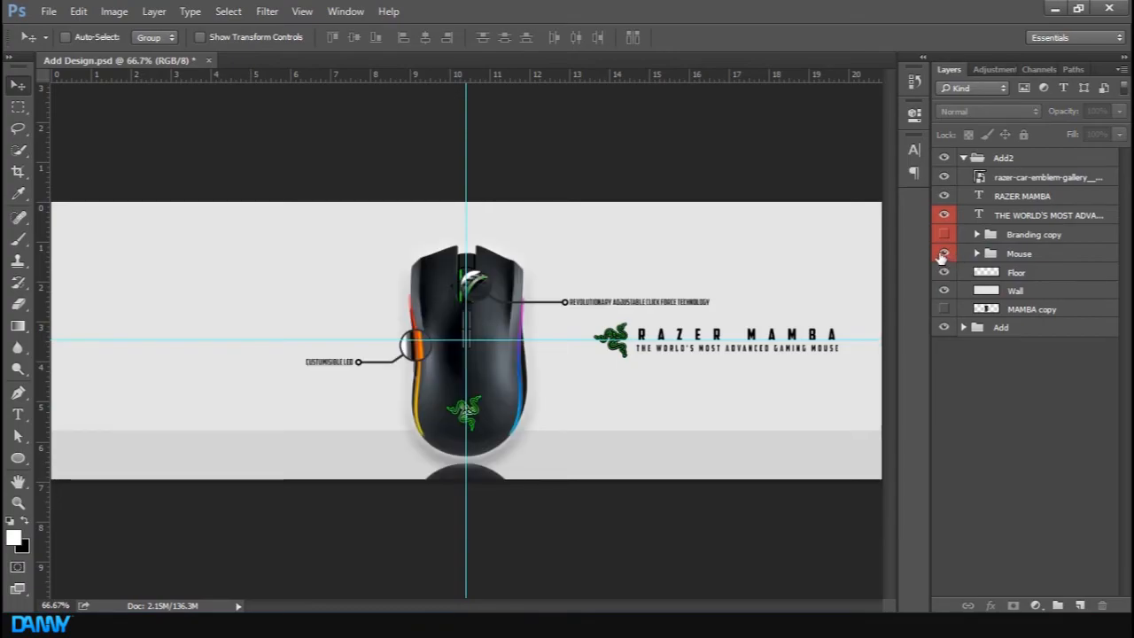
Raise the whole Mouse group higher in the banner with Free Transform nudges
left_click(1018, 255)
key("ctrl+t")
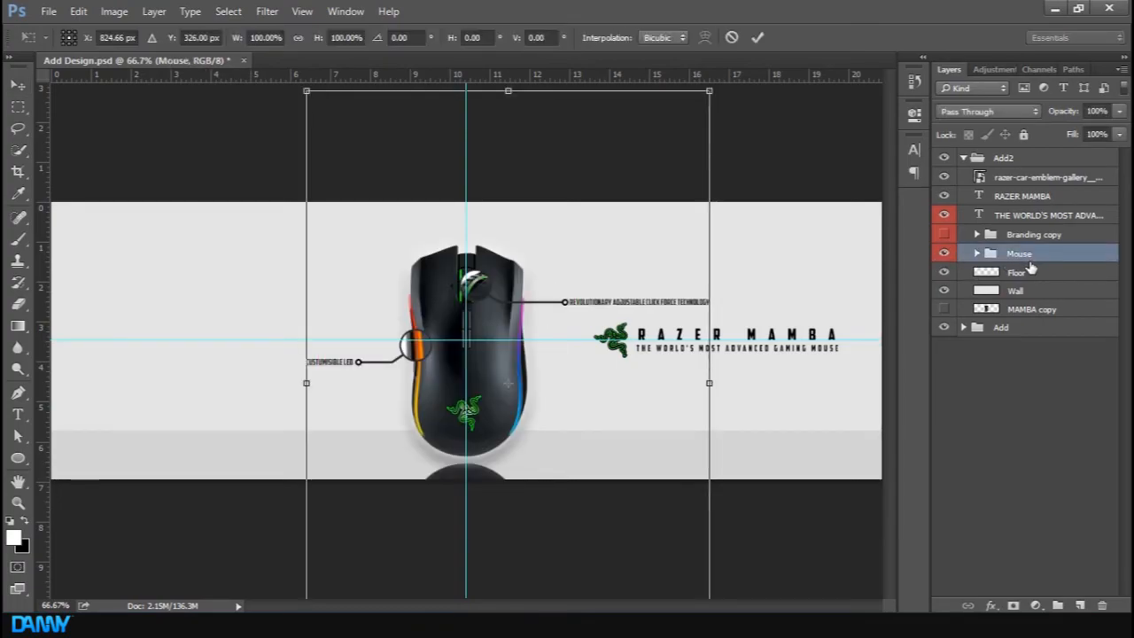
key("Up")
key("Up")
key("Up")
key("Up")
key("Up")
key("Up")
key("Up")
key("Up")
key("Up")
key("Up")
key("Up")
key("Up")
key("Up")
key("Up")
key("Up")
key("Up")
key("Up")
key("Up")
key("Up")
key("Up")
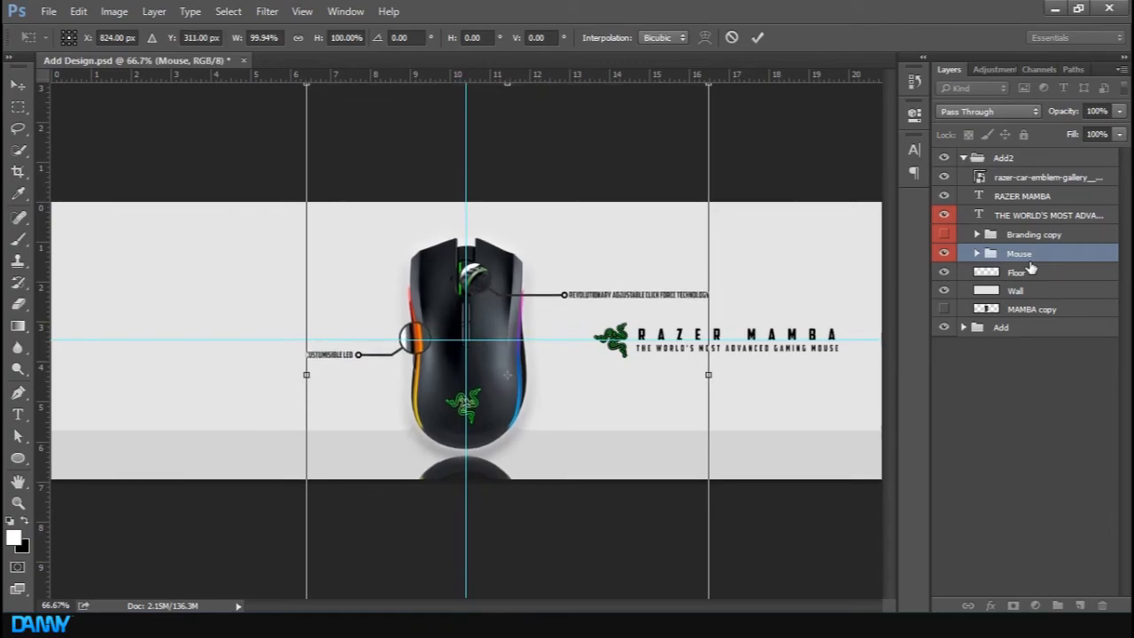
key("Up")
key("Up")
key("Up")
key("Up")
key("Up")
key("Up")
key("Up")
key("Up")
key("Up")
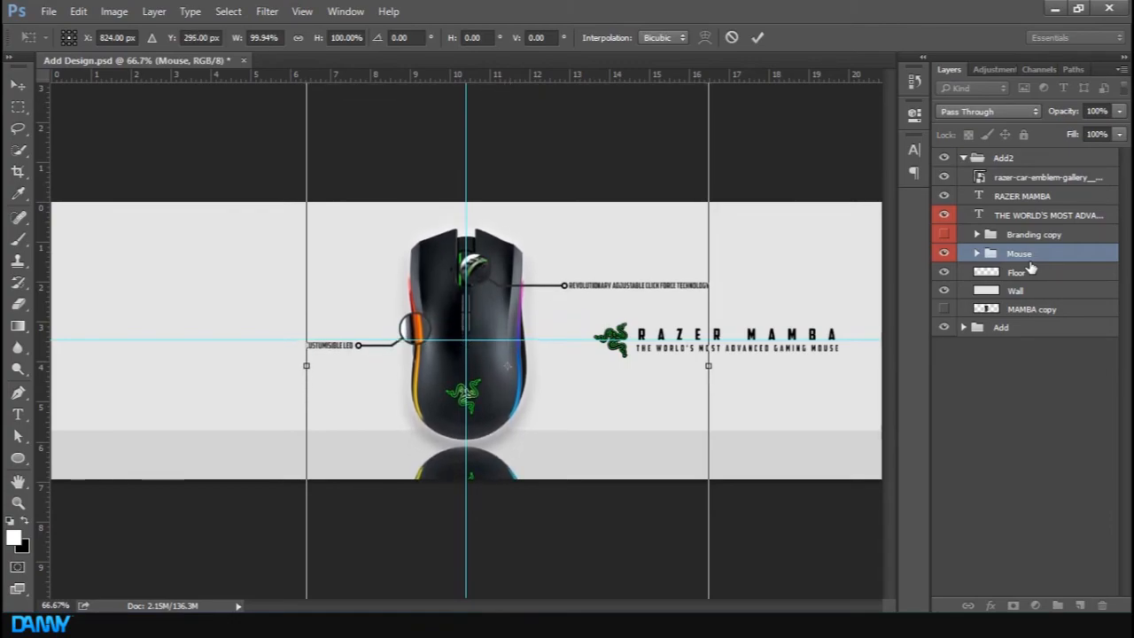
key("Up")
key("Up")
key("Up")
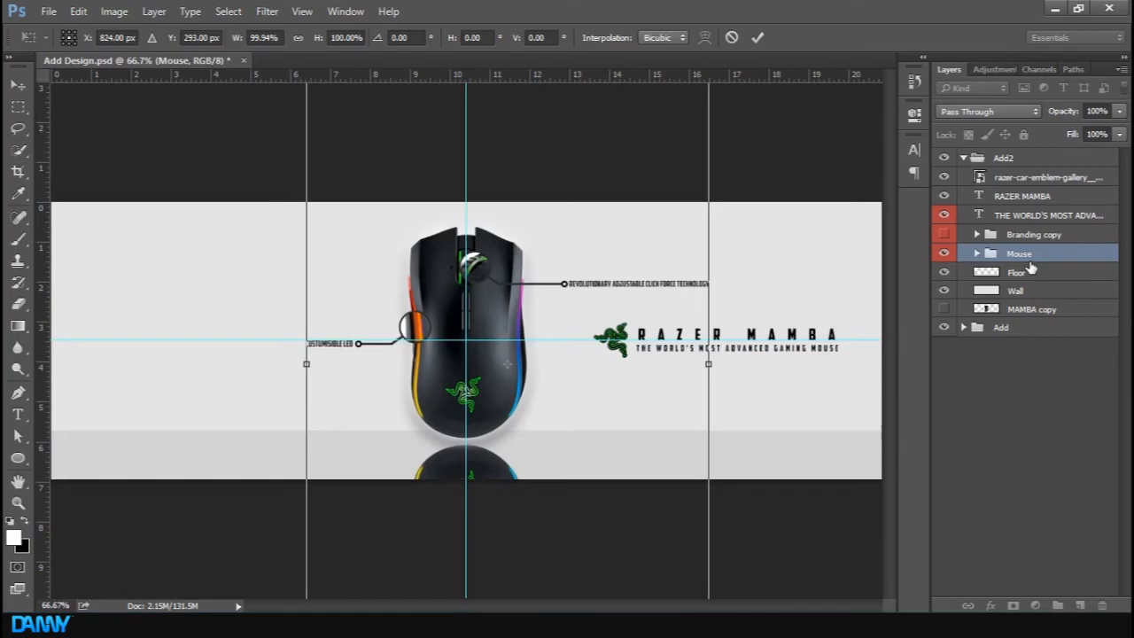
key("Return")
left_click_drag(510, 424, 510, 424)
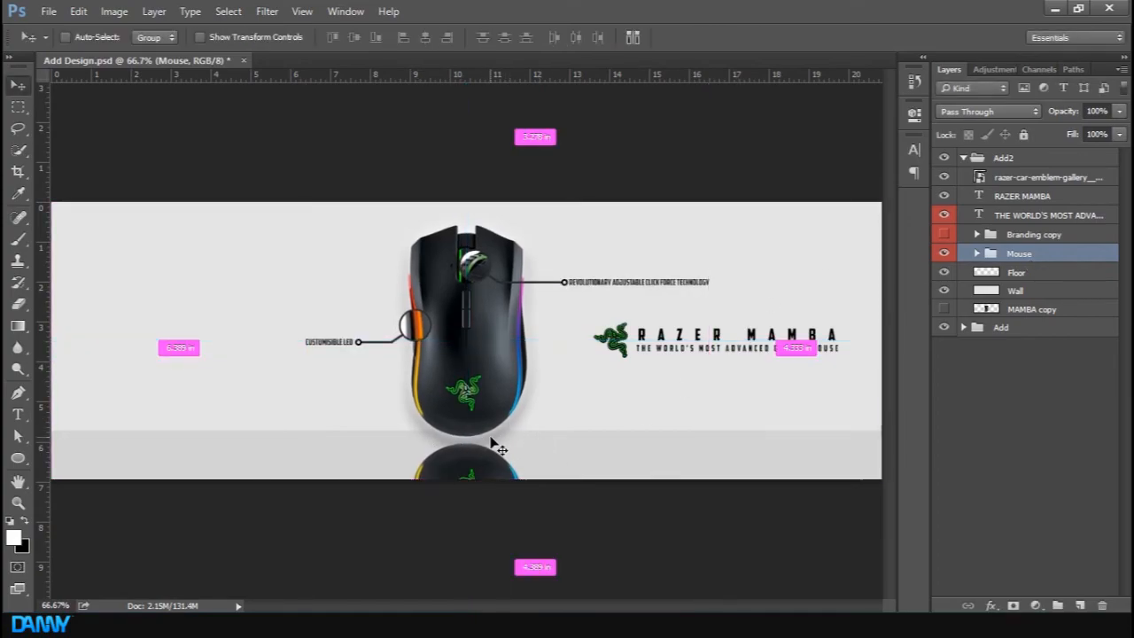
key("ctrl+t")
key("Up")
key("Up")
key("Up")
key("Up")
key("Up")
key("Up")
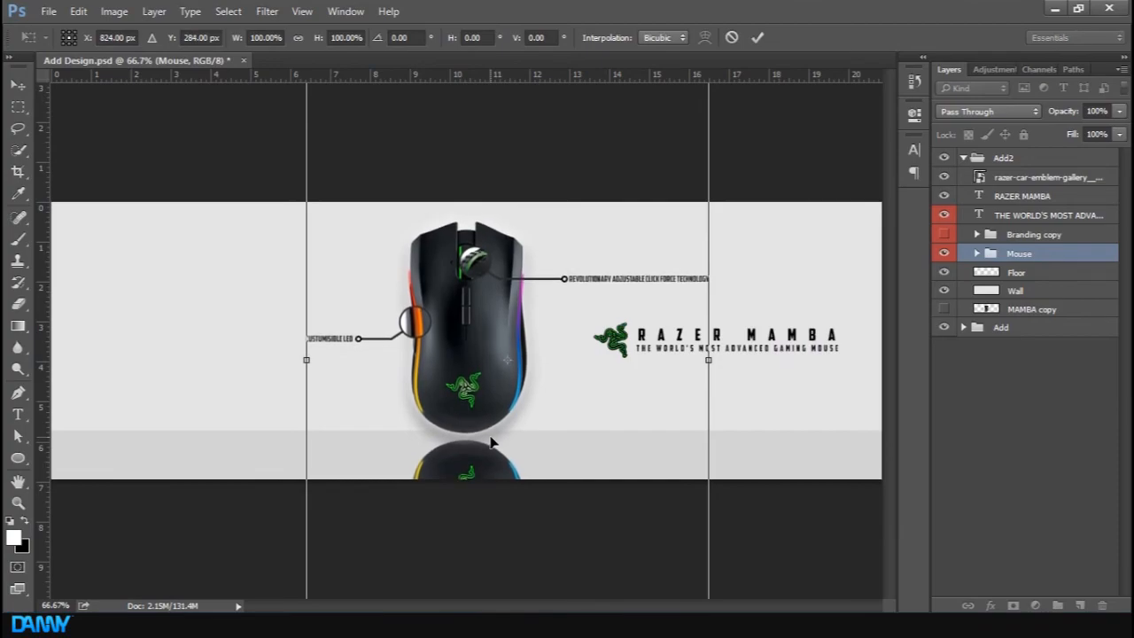
key("Return")
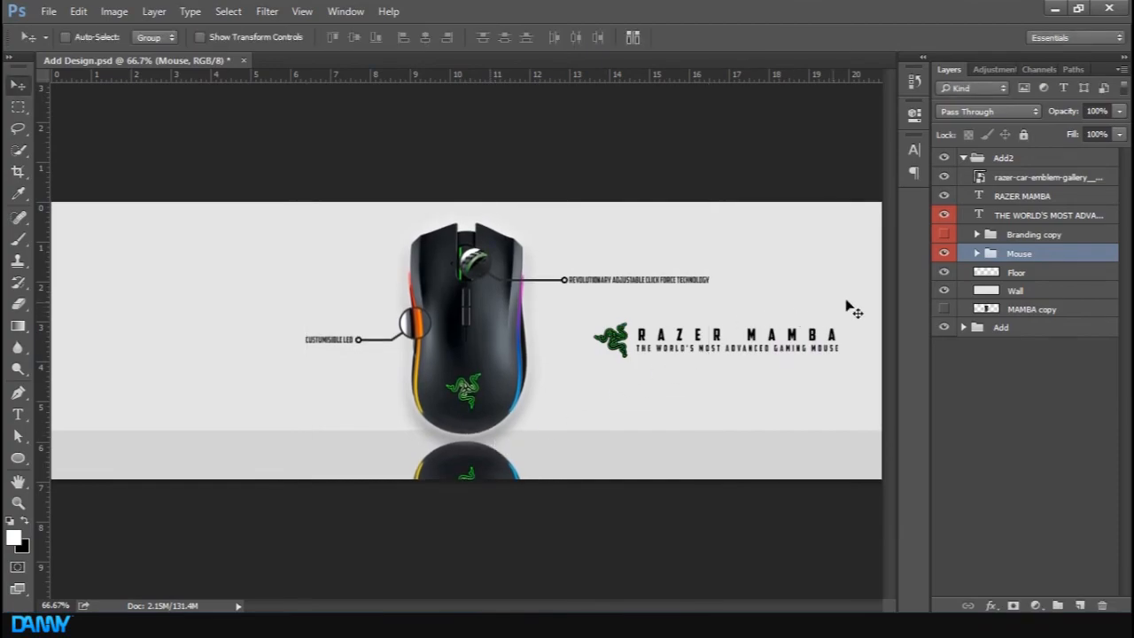
Lower the reflection layer's opacity to 31% inside the Mouse group
left_click(977, 254)
left_click(1038, 366)
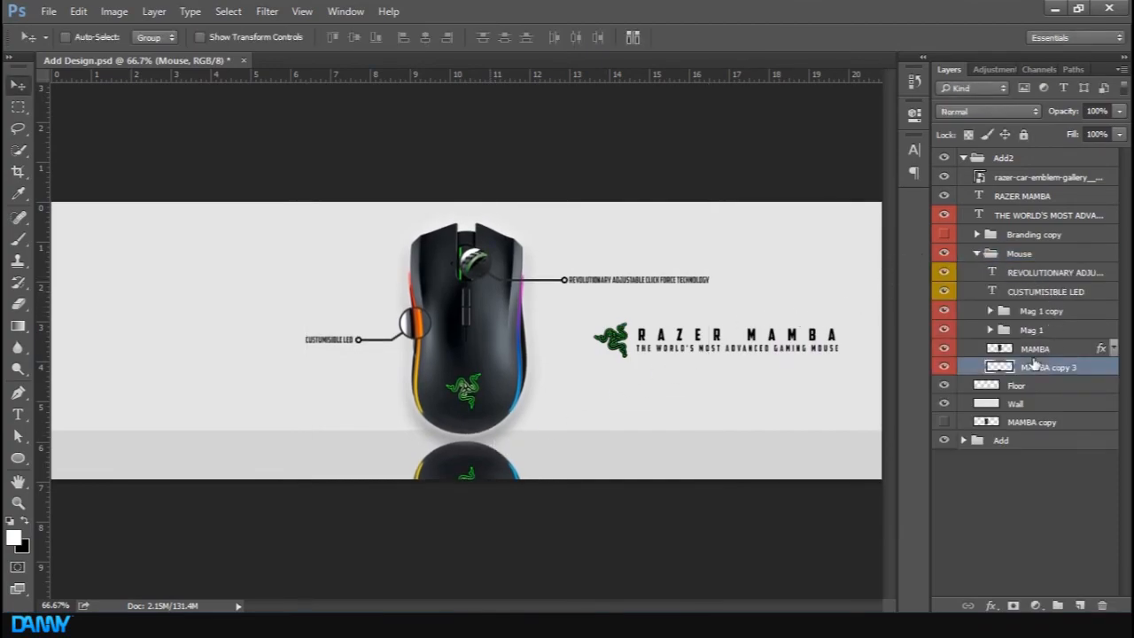
mouse_move(1070, 109)
left_mouse_down()
mouse_move(1020, 108)
mouse_move(1062, 110)
left_mouse_up()
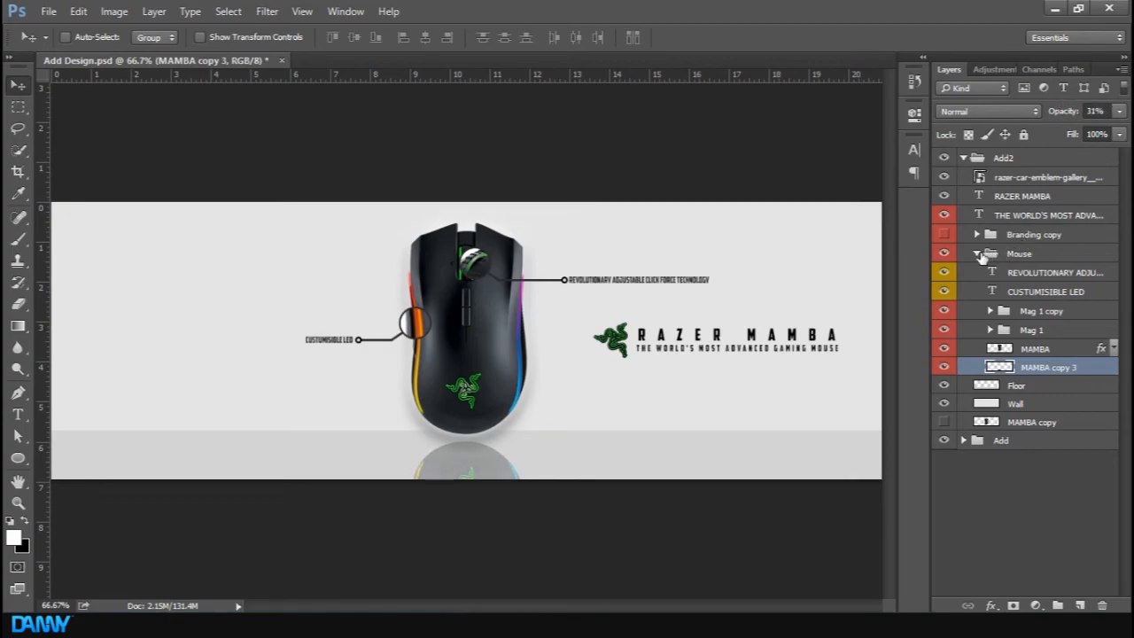
left_click(978, 254)
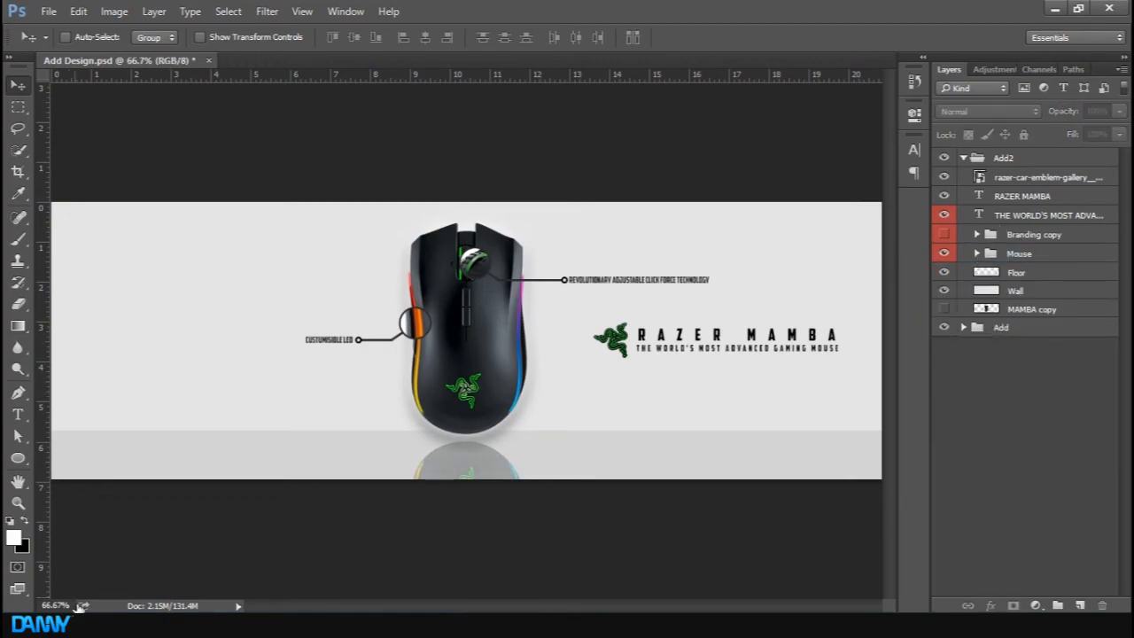
Bring a Razer wordmark image into the banner's upper-left corner and scale it down slightly
left_click(89, 626)
left_click_drag(358, 246, 571, 295)
left_click_drag(813, 200, 120, 222)
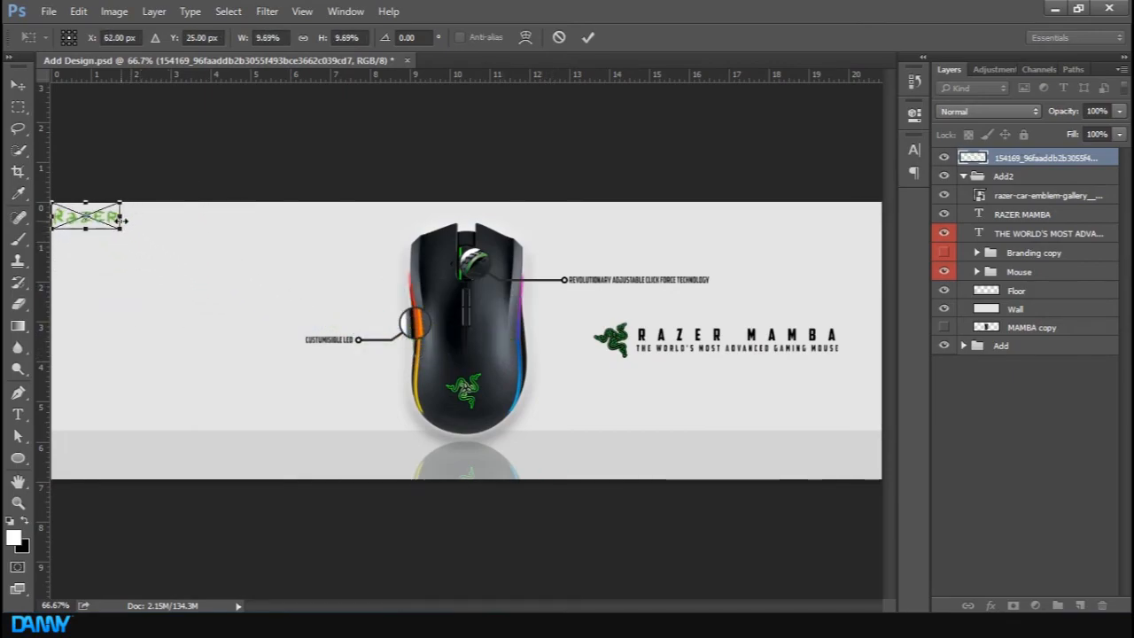
key("Return")
key("ctrl+t")
mouse_move(122, 224)
left_mouse_down()
mouse_move(178, 222)
mouse_move(102, 223)
left_mouse_up()
key("Return")
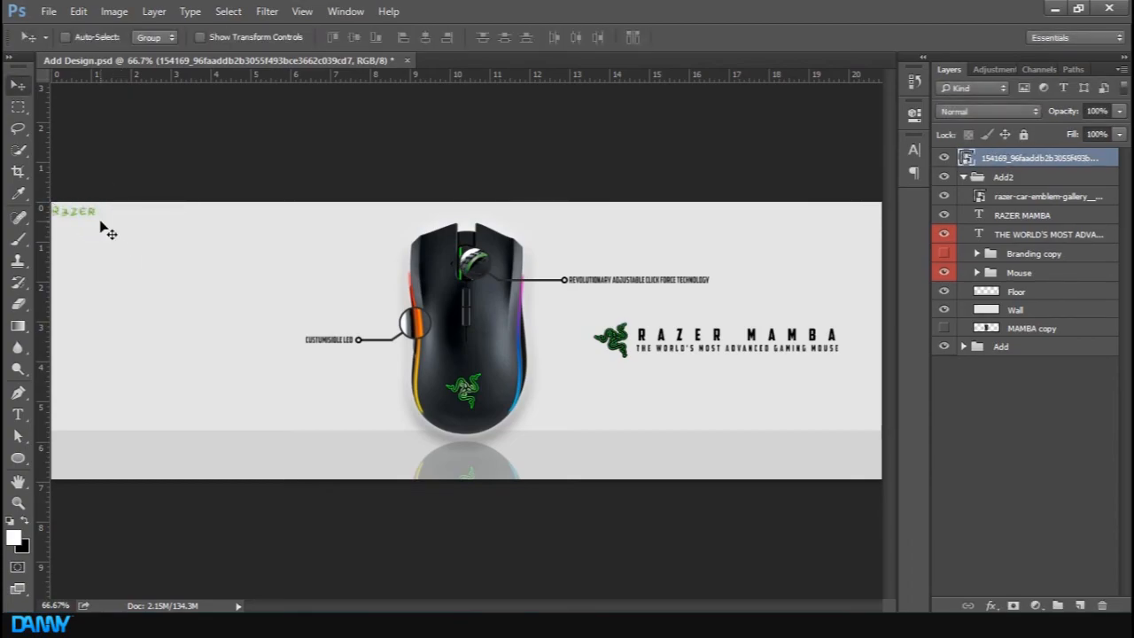
Move the Razer wordmark image layer into the Add2 group and reselect it
left_click_drag(1045, 166, 1046, 190)
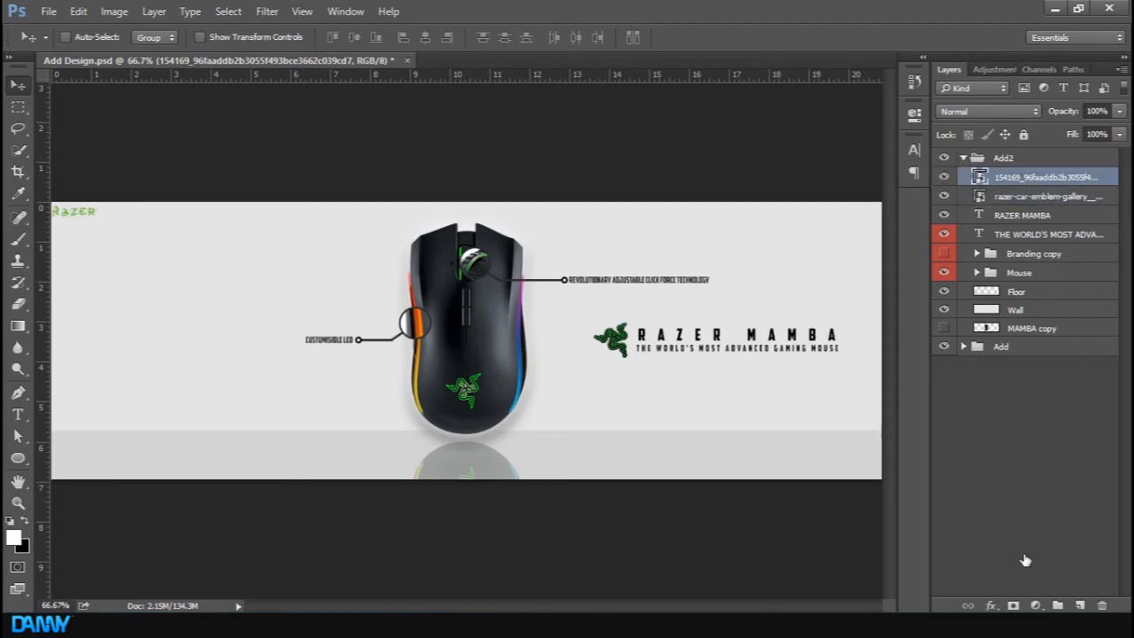
left_click(1013, 470)
left_click(1023, 219)
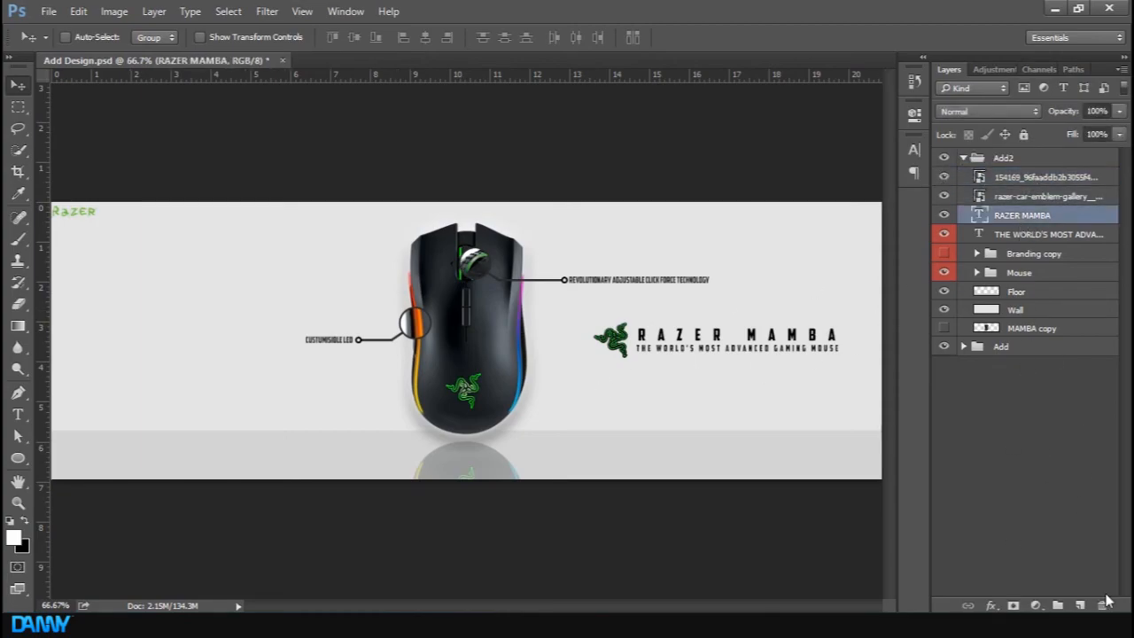
left_click(1049, 179)
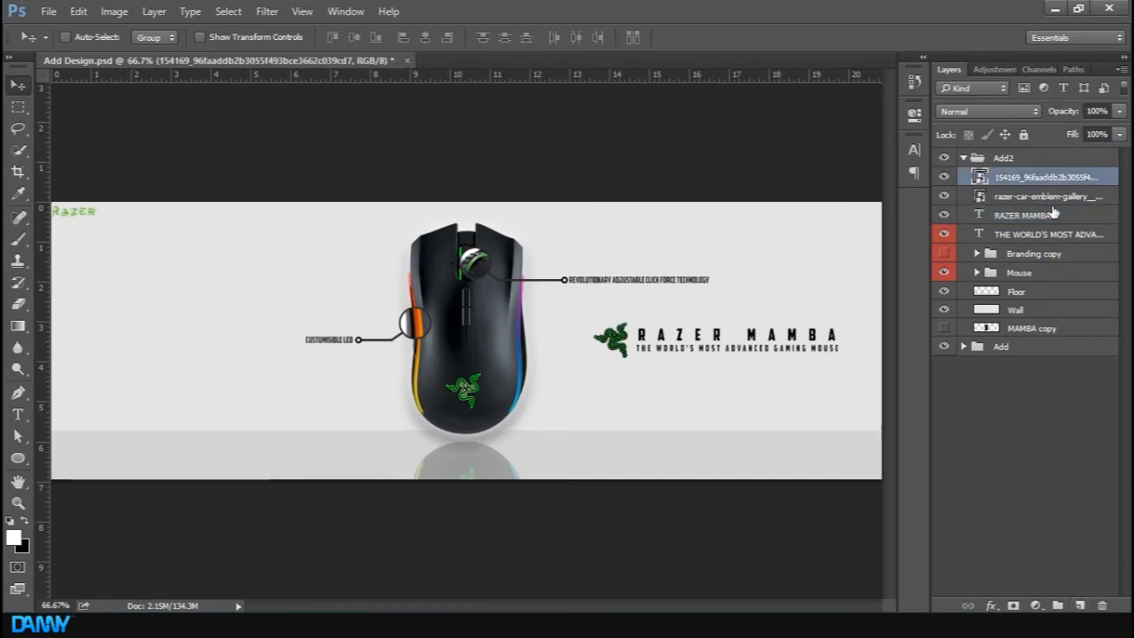
Add a new layer in Add2 and paint soft black shading along the banner's right edge with a large soft round brush
left_click(1078, 605)
key("ctrl+minus")
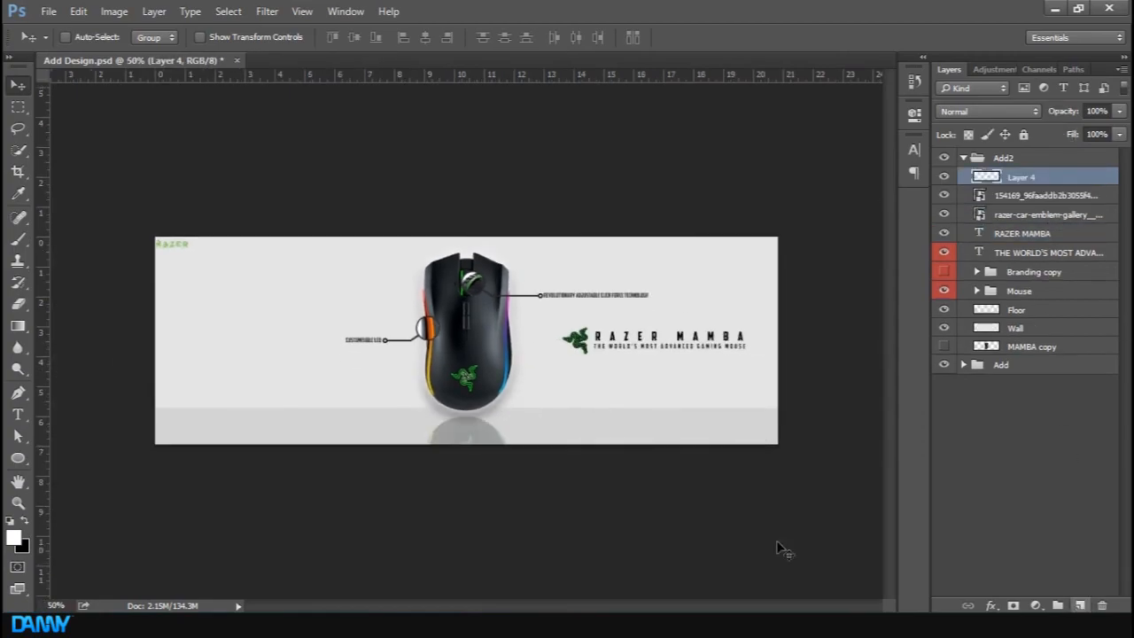
key("b")
right_click(465, 299)
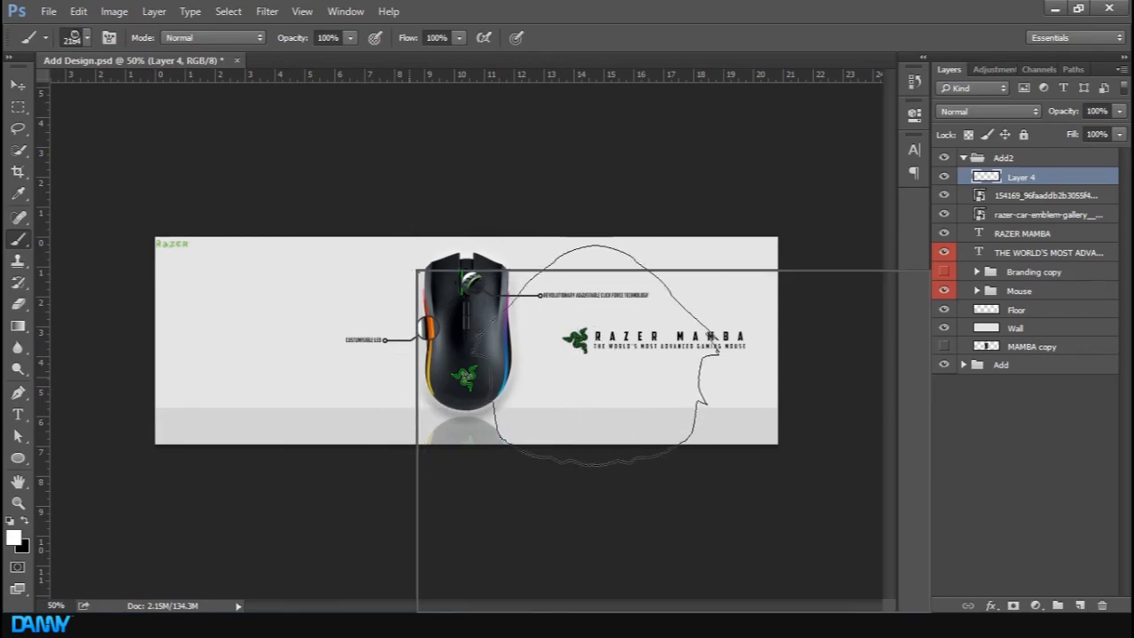
left_click(546, 423)
left_click(617, 235)
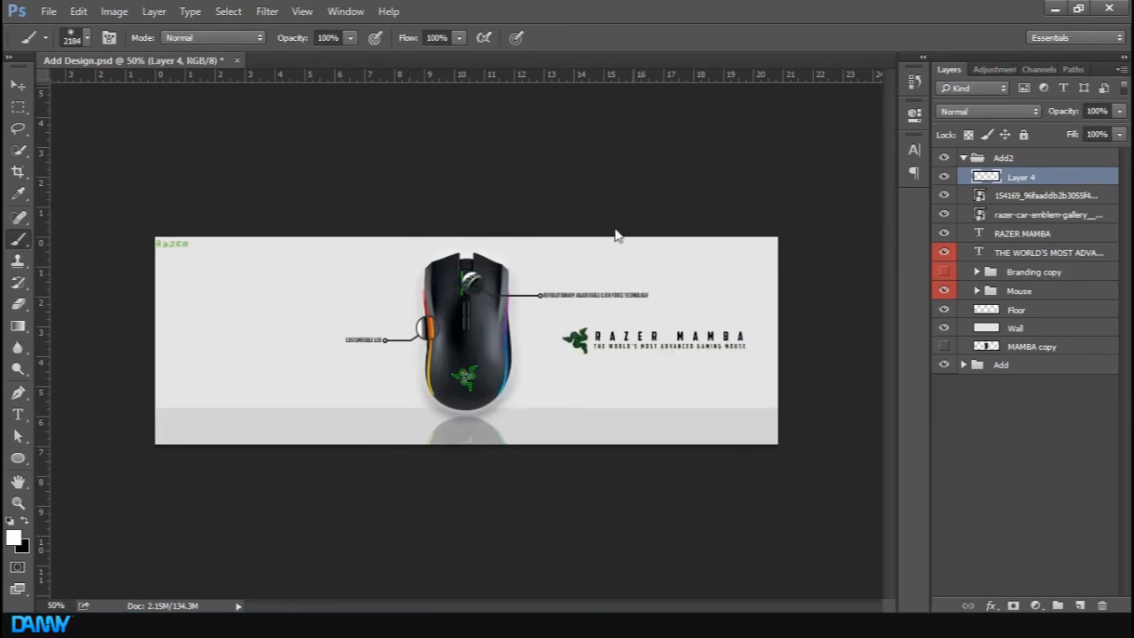
key("bracketleft")
key("bracketleft")
key("bracketleft")
key("bracketleft")
key("bracketleft")
key("bracketleft")
key("bracketleft")
key("bracketleft")
key("bracketleft")
key("bracketleft")
key("bracketleft")
left_click(28, 520)
key("bracketleft")
key("bracketleft")
key("bracketleft")
mouse_move(841, 164)
left_mouse_down()
mouse_move(858, 249)
mouse_move(848, 456)
left_mouse_up()
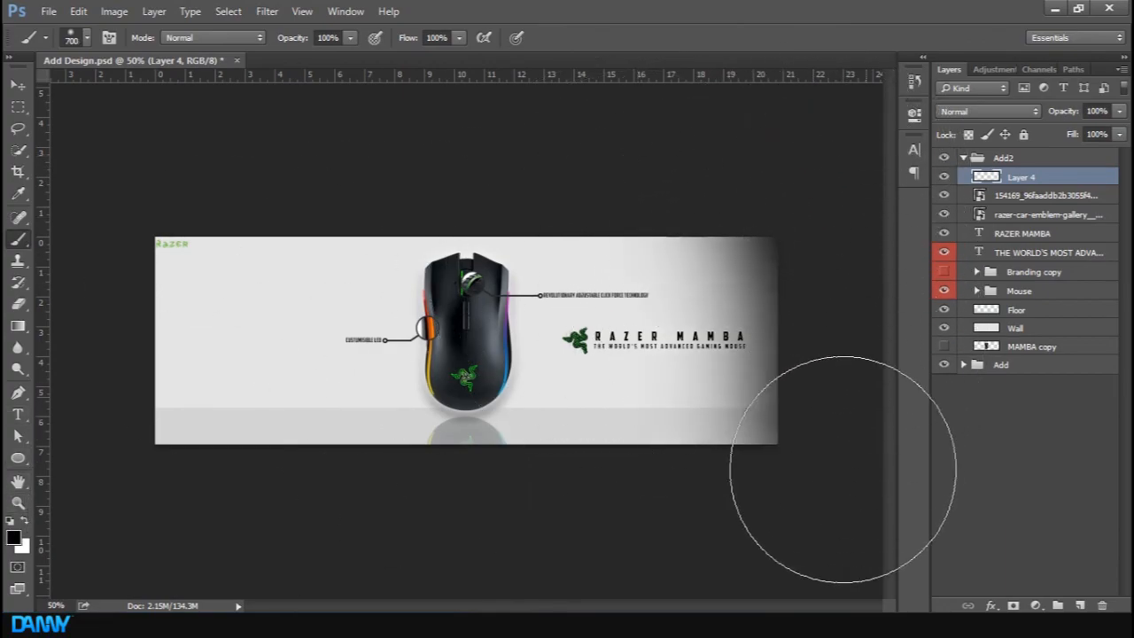
left_click_drag(873, 177, 895, 540)
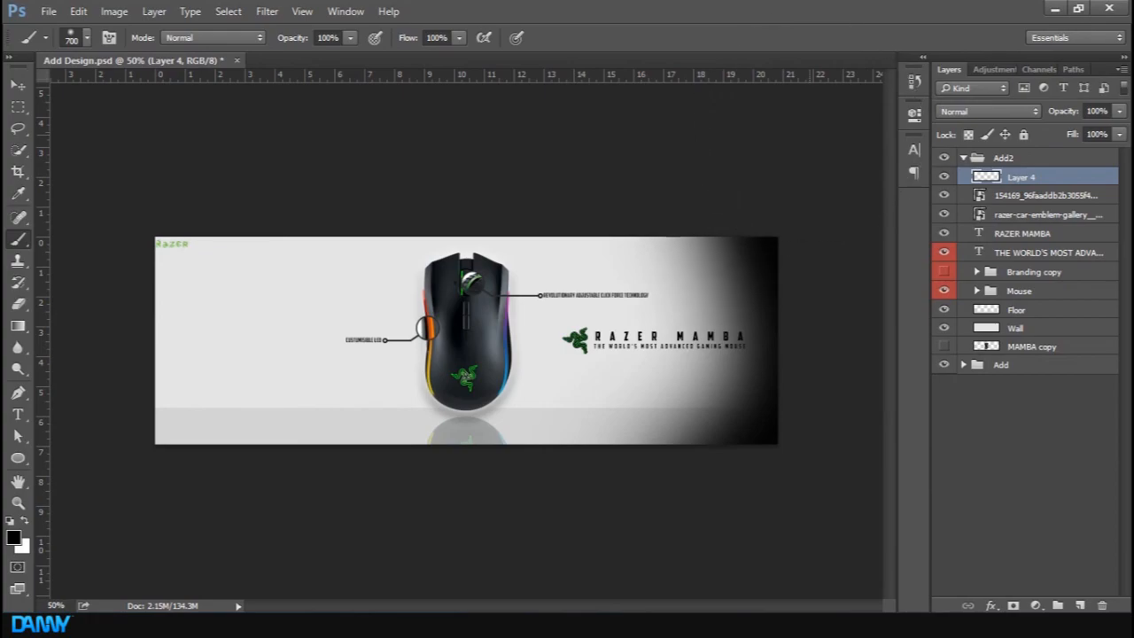
Paint soft black shading along the banner's left edge and bottom on the same layer, undoing one stroke
mouse_move(115, 162)
left_mouse_down()
mouse_move(132, 615)
mouse_move(108, 150)
mouse_move(110, 531)
mouse_move(112, 99)
left_mouse_up()
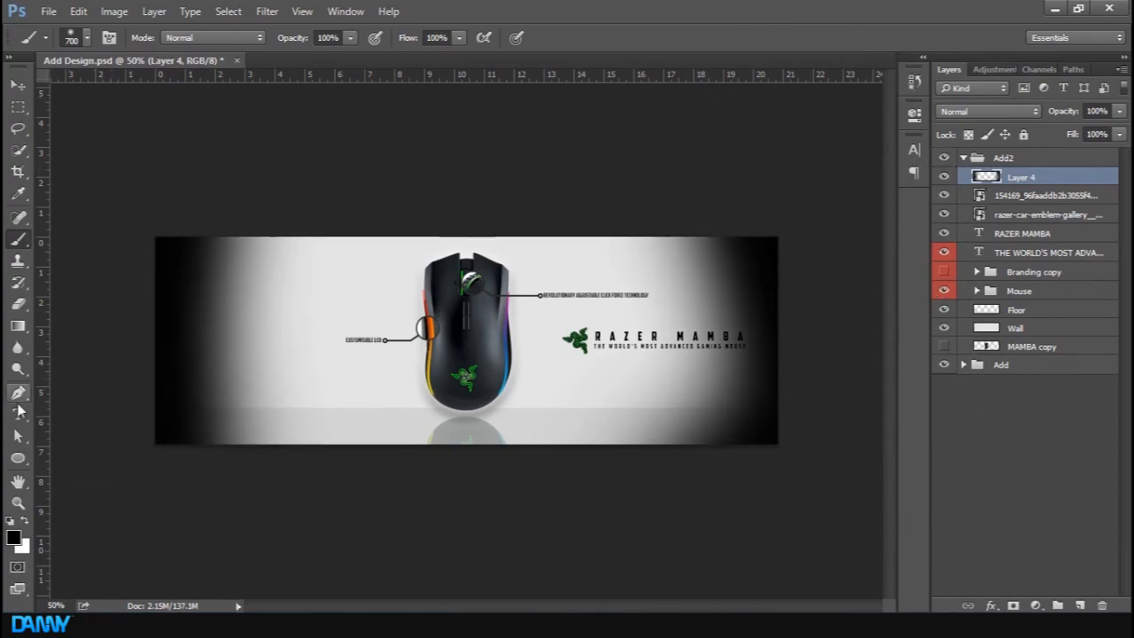
key("ctrl+z")
mouse_move(135, 155)
left_mouse_down()
mouse_move(135, 563)
mouse_move(135, 168)
mouse_move(135, 532)
left_mouse_up()
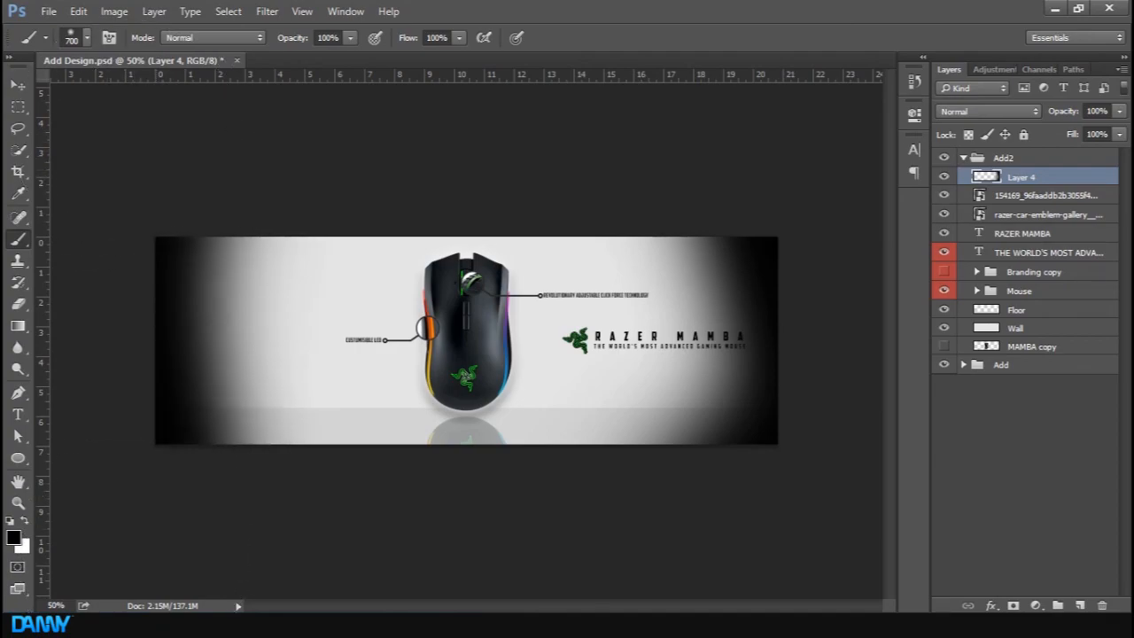
left_click_drag(134, 310, 134, 177)
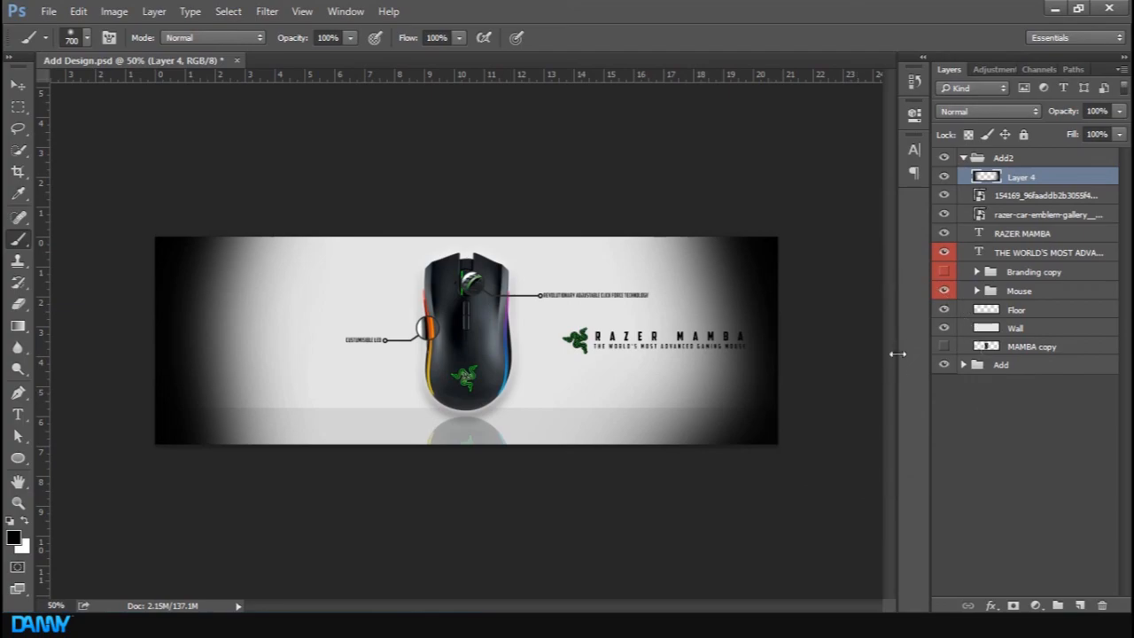
mouse_move(860, 323)
left_mouse_down()
mouse_move(617, 594)
mouse_move(460, 627)
left_mouse_up()
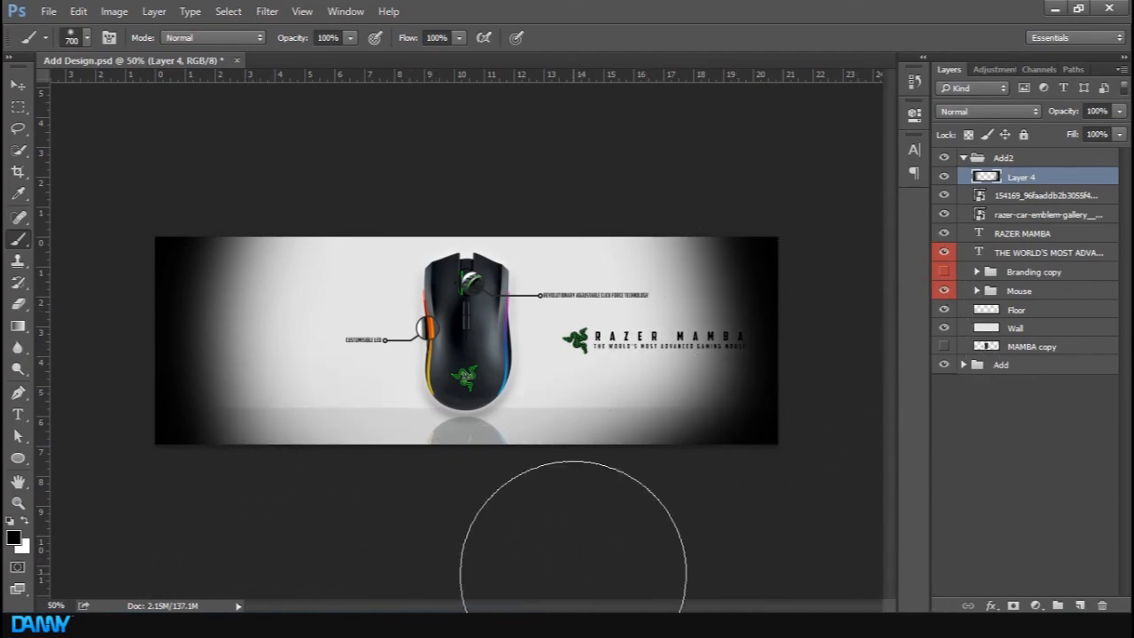
left_click(498, 526)
Lower the shading layer's opacity to 46%
left_click_drag(1066, 112, 1024, 115)
key("Return")
key("ctrl+plus")
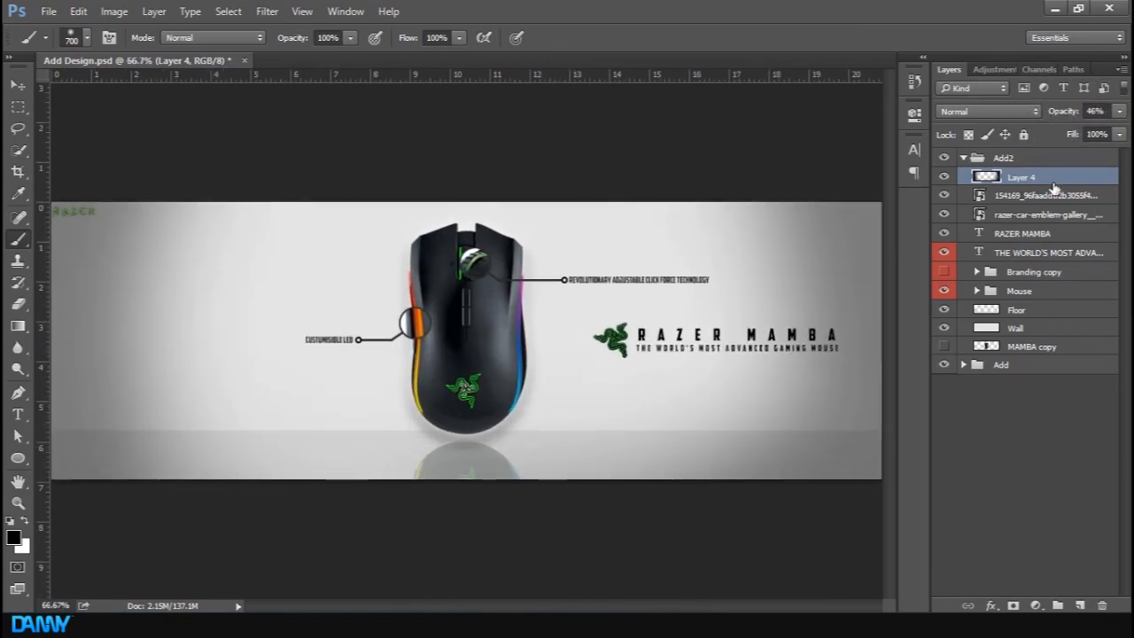
Duplicate the CC's (Open) group from the Add group and move the copy to the top of the Add2 group
left_click(963, 365)
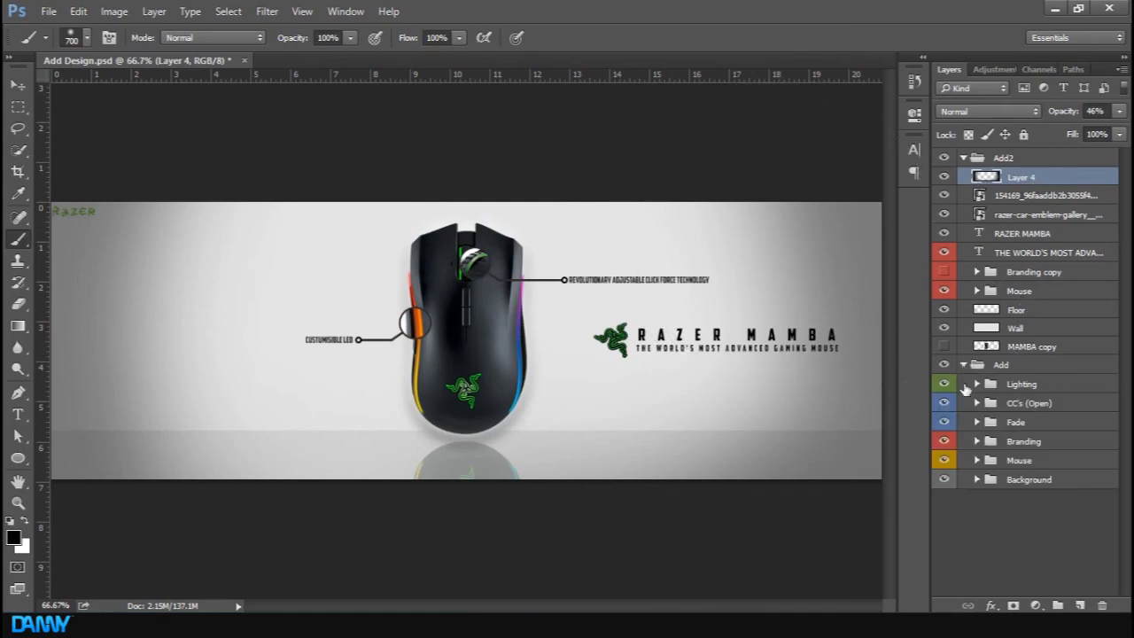
left_click(1030, 403)
key("v")
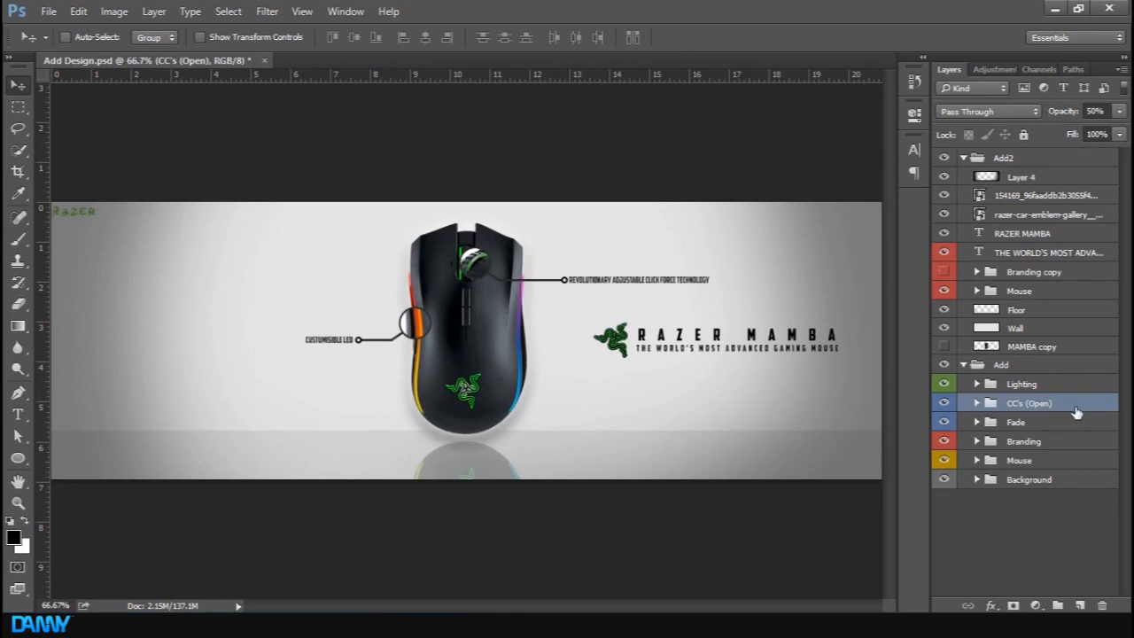
key("ctrl+j")
left_click_drag(1075, 407, 1087, 175)
left_click(963, 157)
left_click(1000, 327)
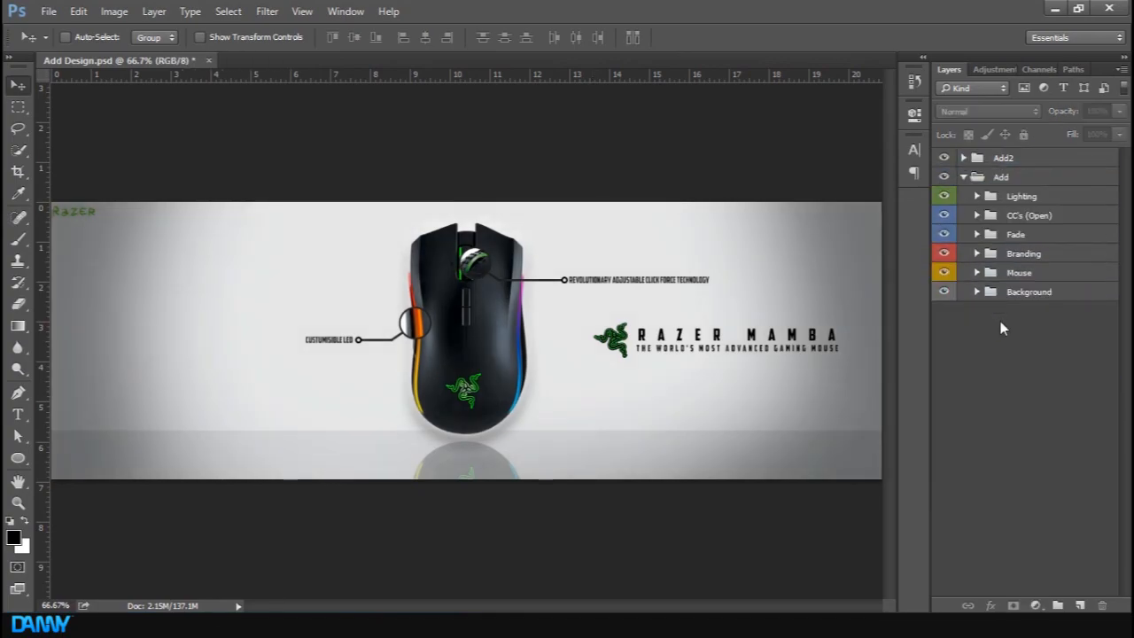
left_click(963, 176)
left_click(963, 156)
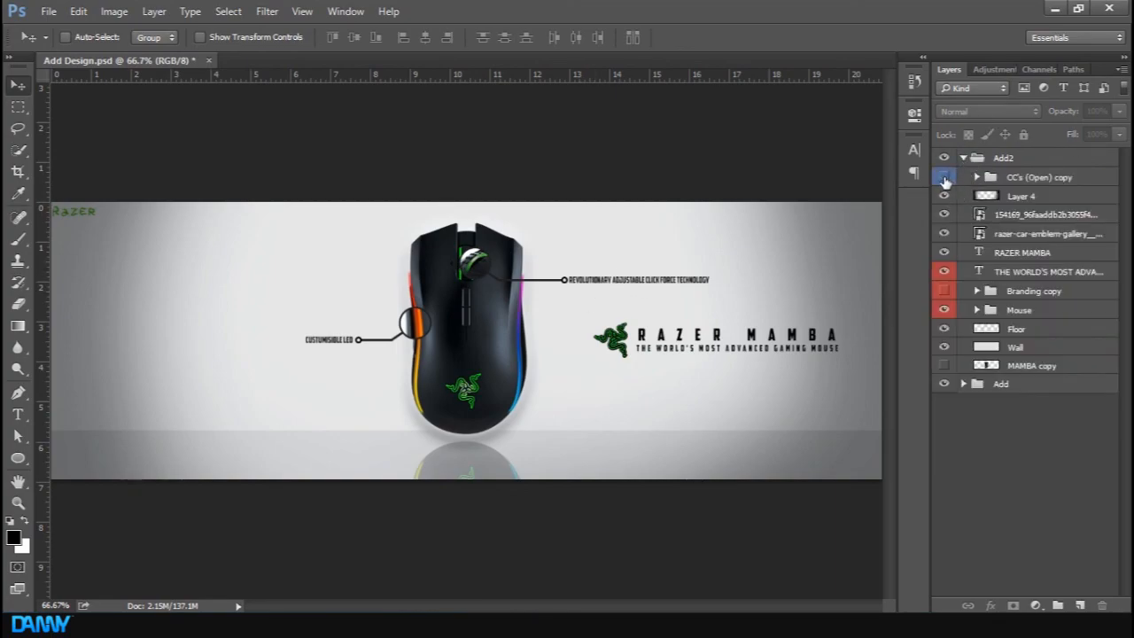
Toggle the CC's (Open) copy group's visibility off and on to compare the colour correction
left_click(944, 178)
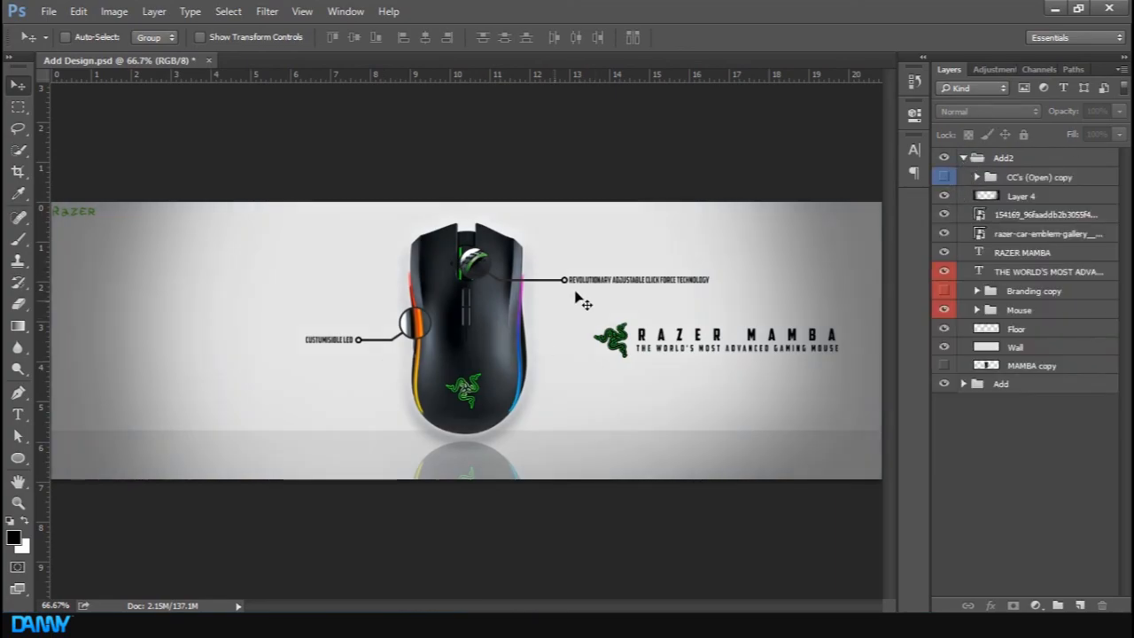
left_click(944, 177)
key("ctrl+minus")
key("ctrl+plus")
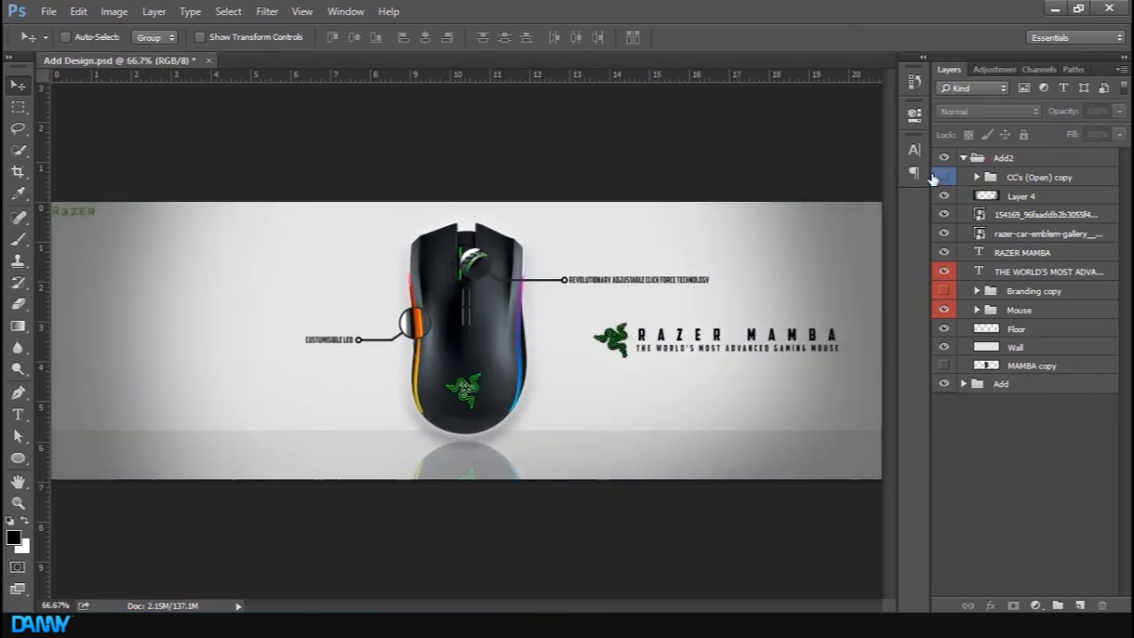